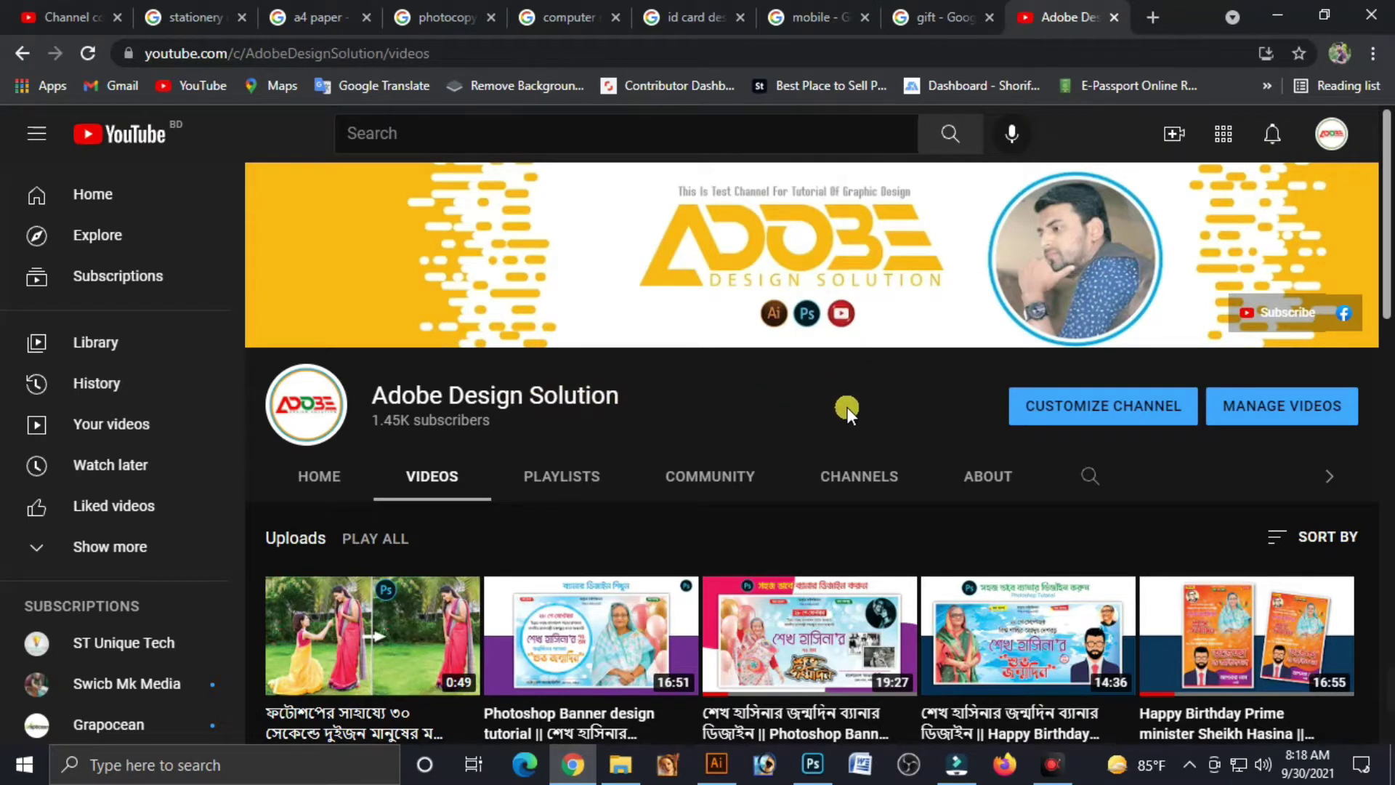
- Create a new 5 × 4 in CMYK Color document named banner
{"action": "scroll", "coordinate": [847, 407], "scroll_direction": "down", "scroll_amount": 4}
{"action": "scroll", "coordinate": [1017, 421], "scroll_direction": "down", "scroll_amount": 3}
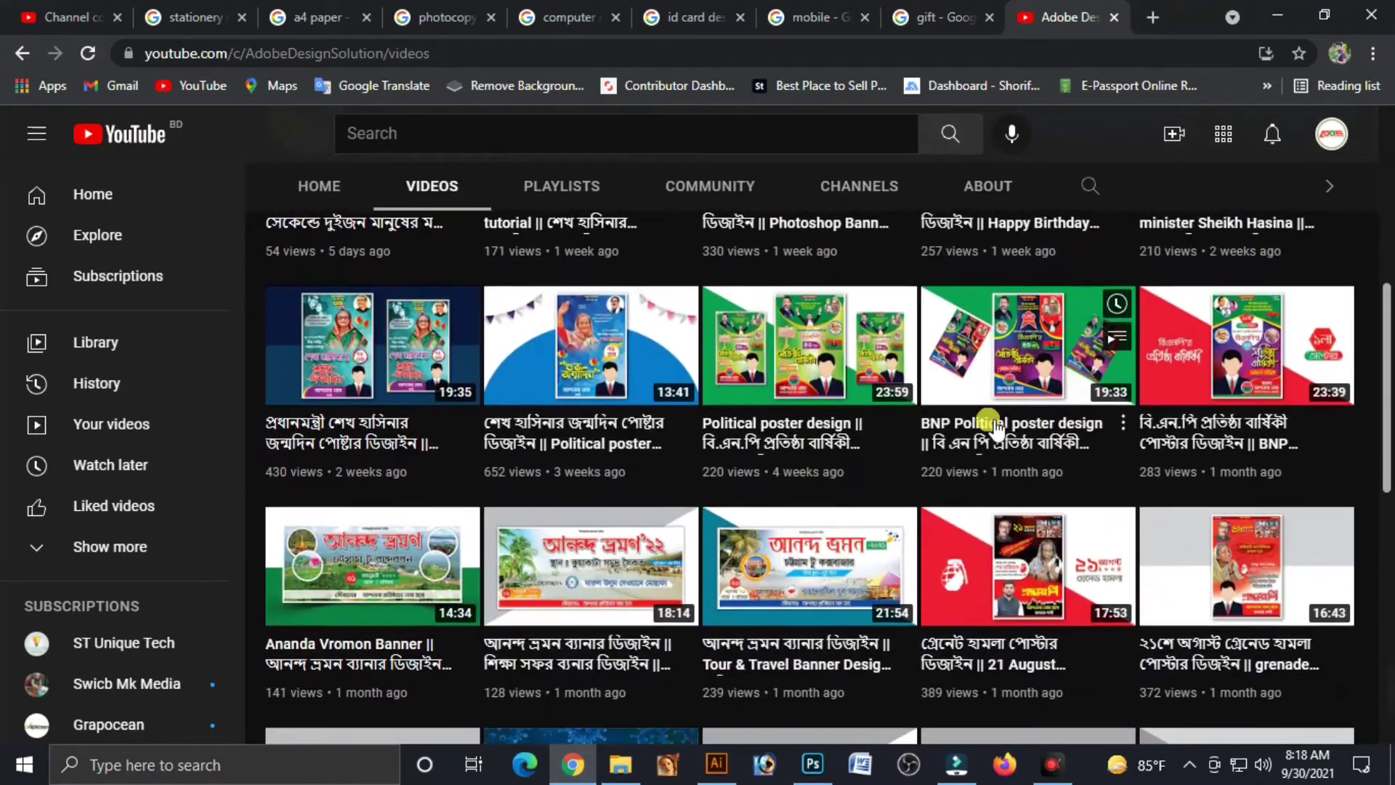
{"action": "scroll", "coordinate": [945, 465], "scroll_direction": "down", "scroll_amount": 2}
{"action": "scroll", "coordinate": [968, 472], "scroll_direction": "down", "scroll_amount": 3}
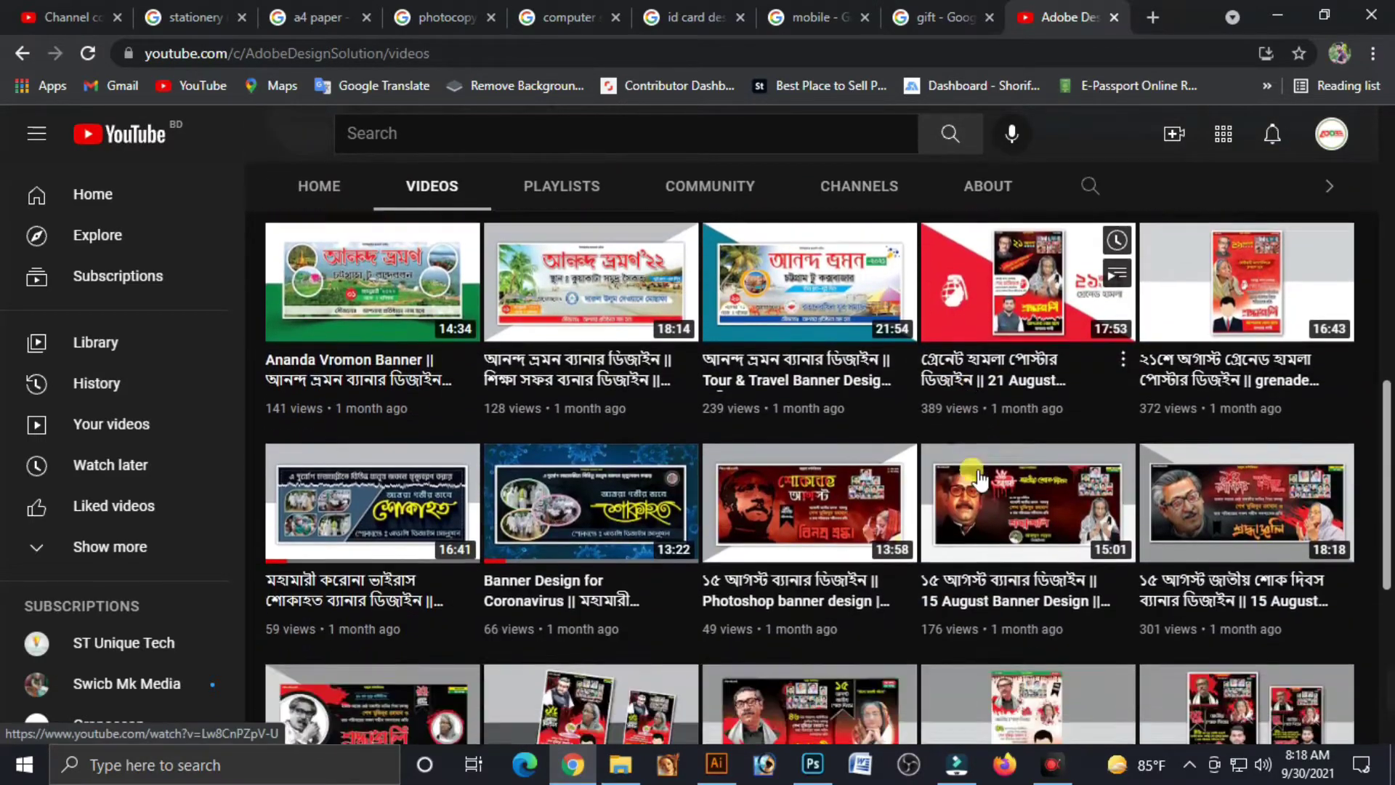
{"action": "scroll", "coordinate": [1212, 452], "scroll_direction": "down", "scroll_amount": 2}
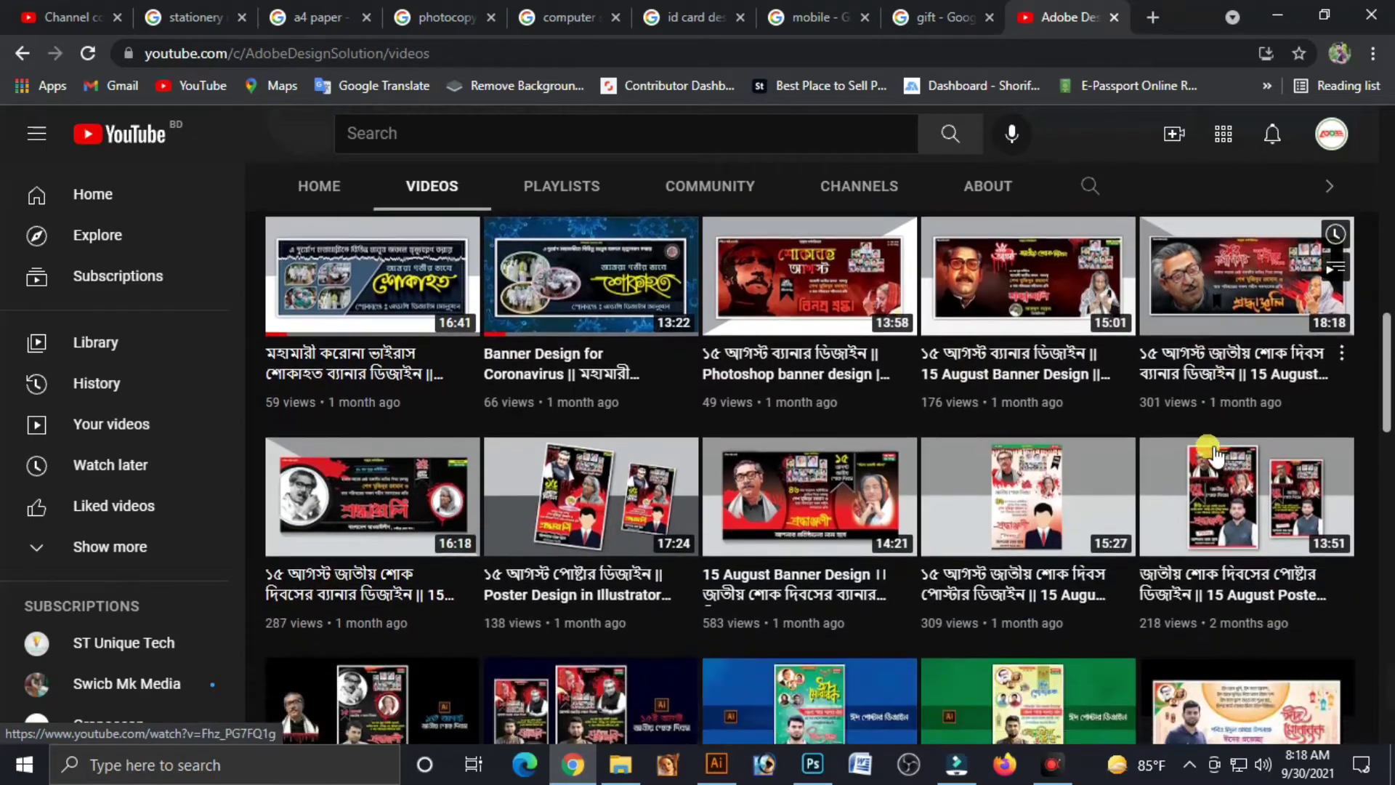
{"action": "scroll", "coordinate": [1209, 454], "scroll_direction": "down", "scroll_amount": 2}
{"action": "scroll", "coordinate": [1205, 456], "scroll_direction": "down", "scroll_amount": 2}
{"action": "scroll", "coordinate": [1199, 458], "scroll_direction": "down", "scroll_amount": 2}
{"action": "scroll", "coordinate": [1191, 454], "scroll_direction": "down", "scroll_amount": 2}
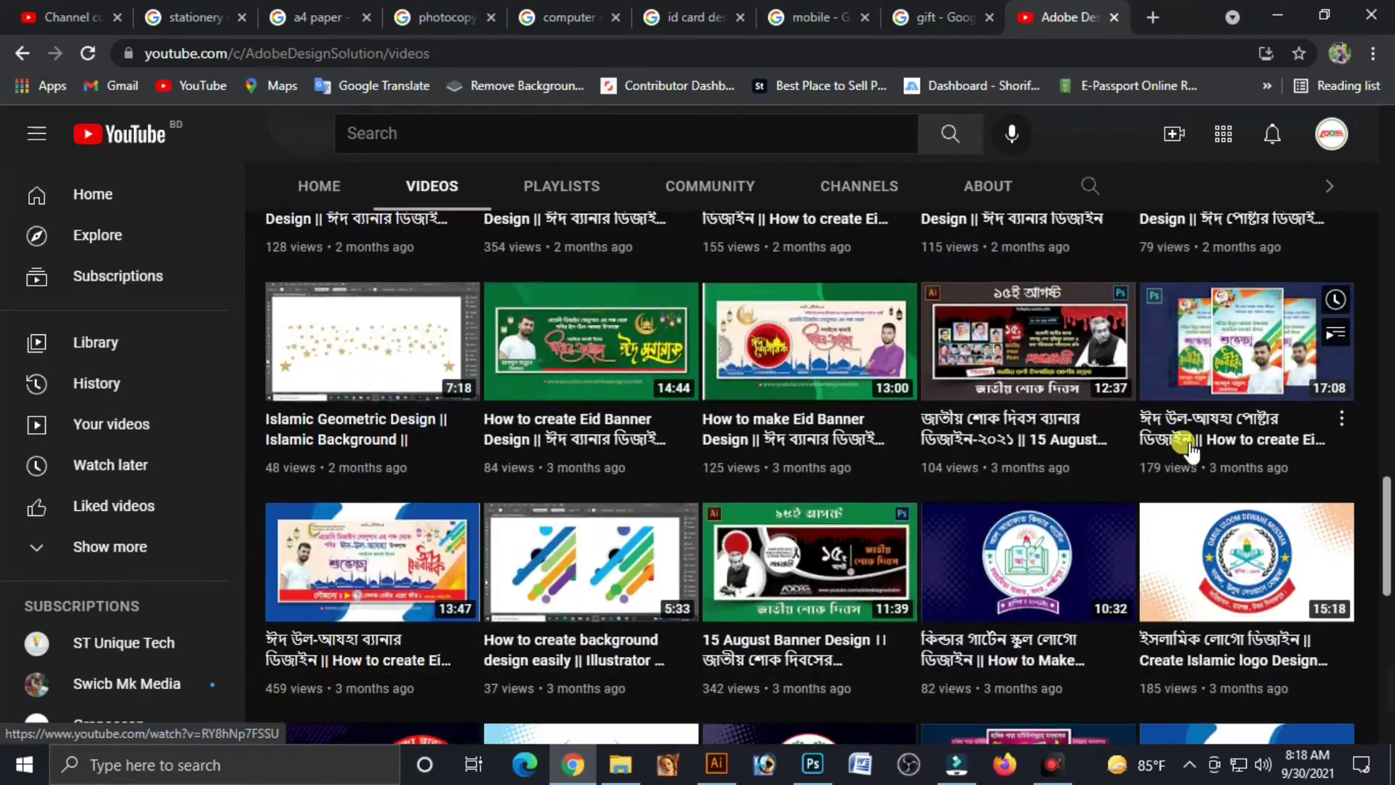
{"action": "scroll", "coordinate": [1184, 446], "scroll_direction": "down", "scroll_amount": 2}
{"action": "scroll", "coordinate": [1182, 442], "scroll_direction": "down", "scroll_amount": 3}
{"action": "scroll", "coordinate": [1185, 445], "scroll_direction": "down", "scroll_amount": 1}
{"action": "scroll", "coordinate": [1184, 443], "scroll_direction": "down", "scroll_amount": 2}
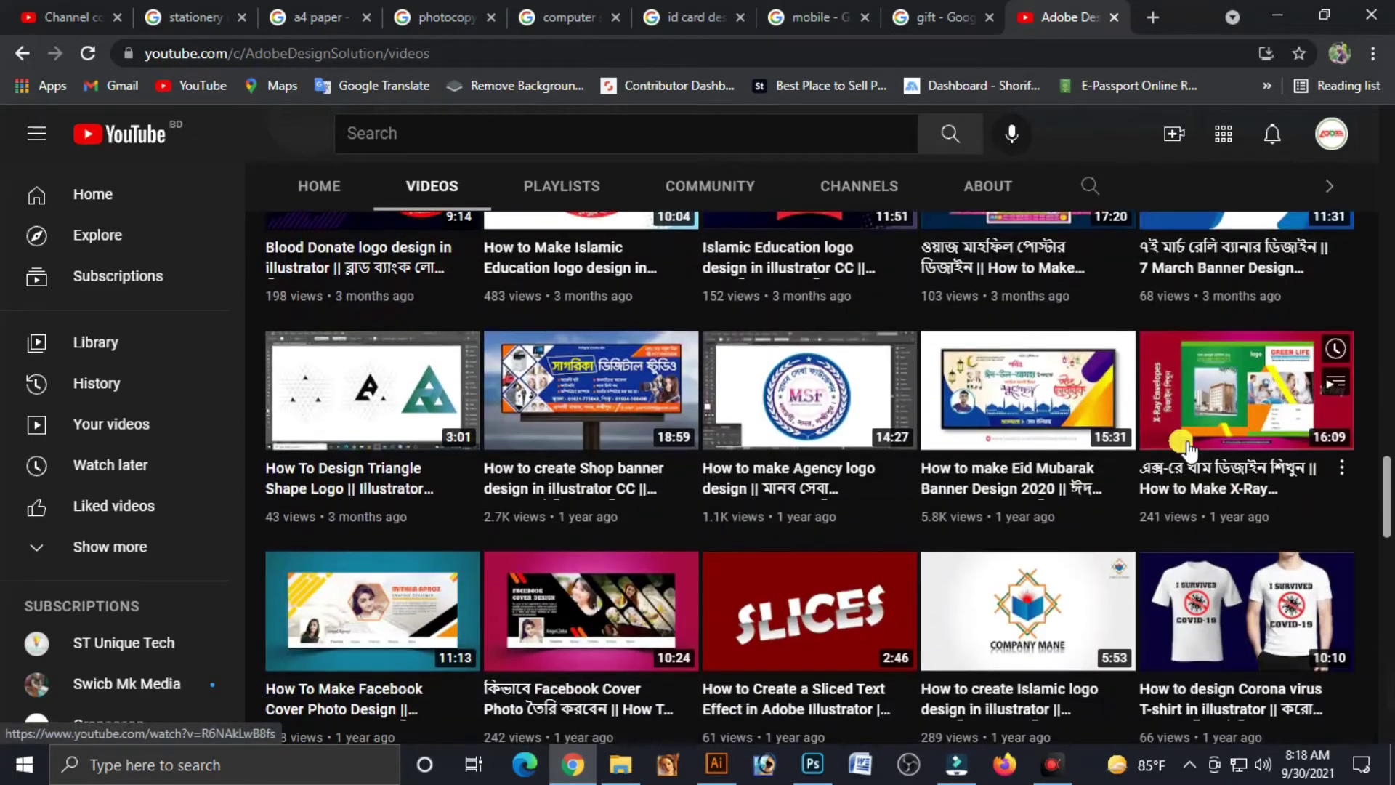
{"action": "scroll", "coordinate": [1185, 443], "scroll_direction": "down", "scroll_amount": 3}
{"action": "scroll", "coordinate": [1184, 444], "scroll_direction": "down", "scroll_amount": 2}
{"action": "scroll", "coordinate": [1186, 444], "scroll_direction": "down", "scroll_amount": 1}
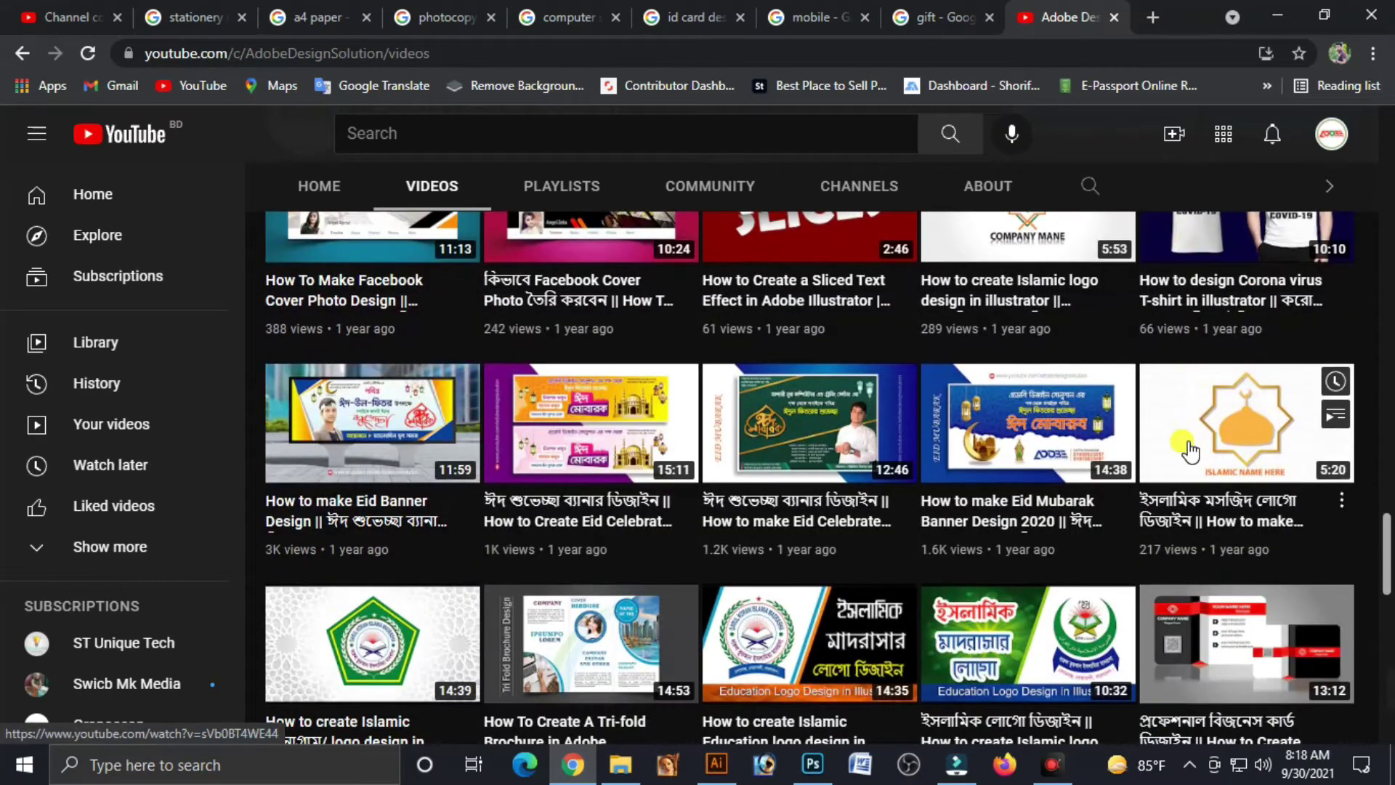
{"action": "scroll", "coordinate": [1190, 451], "scroll_direction": "down", "scroll_amount": 3}
{"action": "scroll", "coordinate": [1188, 449], "scroll_direction": "up", "scroll_amount": 5}
{"action": "scroll", "coordinate": [1182, 447], "scroll_direction": "up", "scroll_amount": 5}
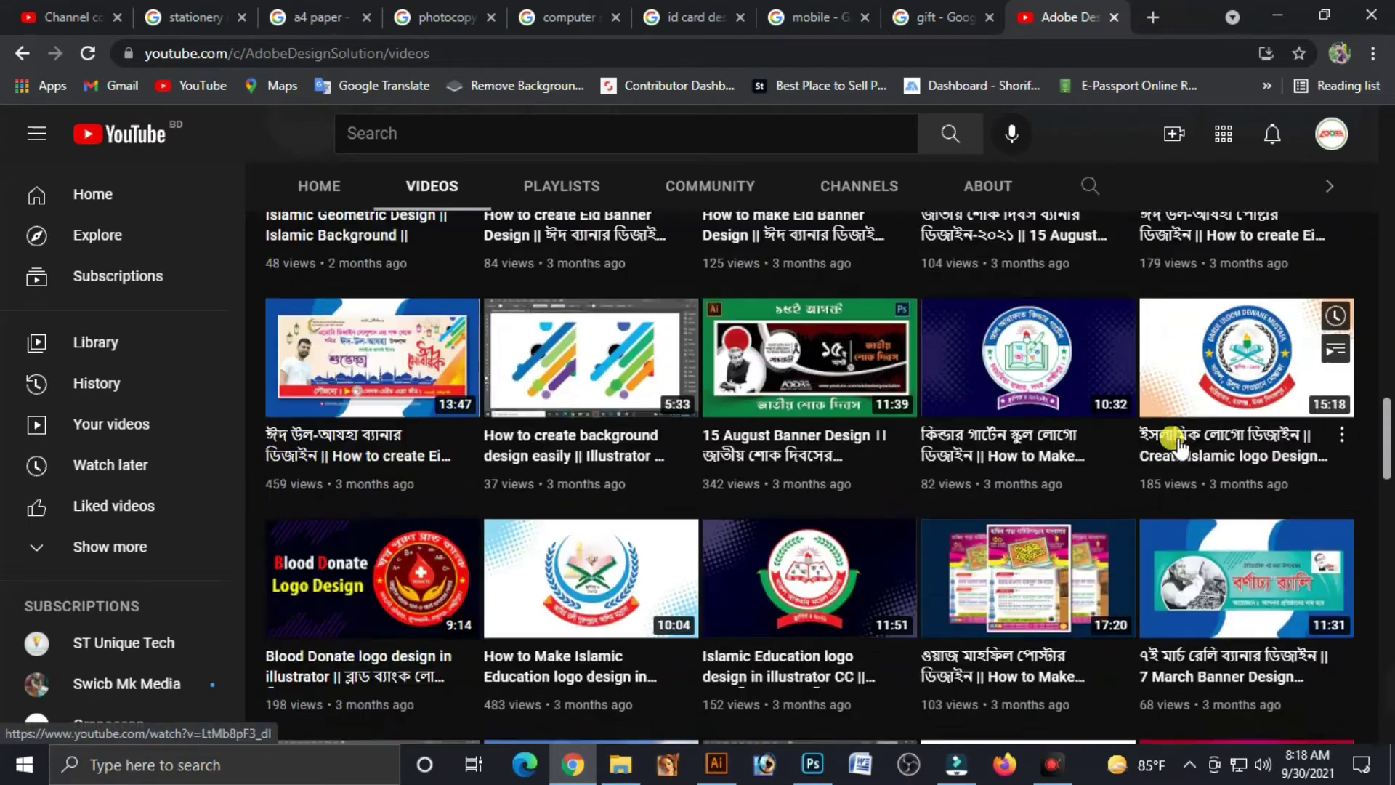
{"action": "scroll", "coordinate": [1176, 445], "scroll_direction": "up", "scroll_amount": 5}
{"action": "scroll", "coordinate": [1177, 445], "scroll_direction": "up", "scroll_amount": 5}
{"action": "scroll", "coordinate": [1177, 445], "scroll_direction": "up", "scroll_amount": 5}
{"action": "scroll", "coordinate": [1177, 445], "scroll_direction": "up", "scroll_amount": 5}
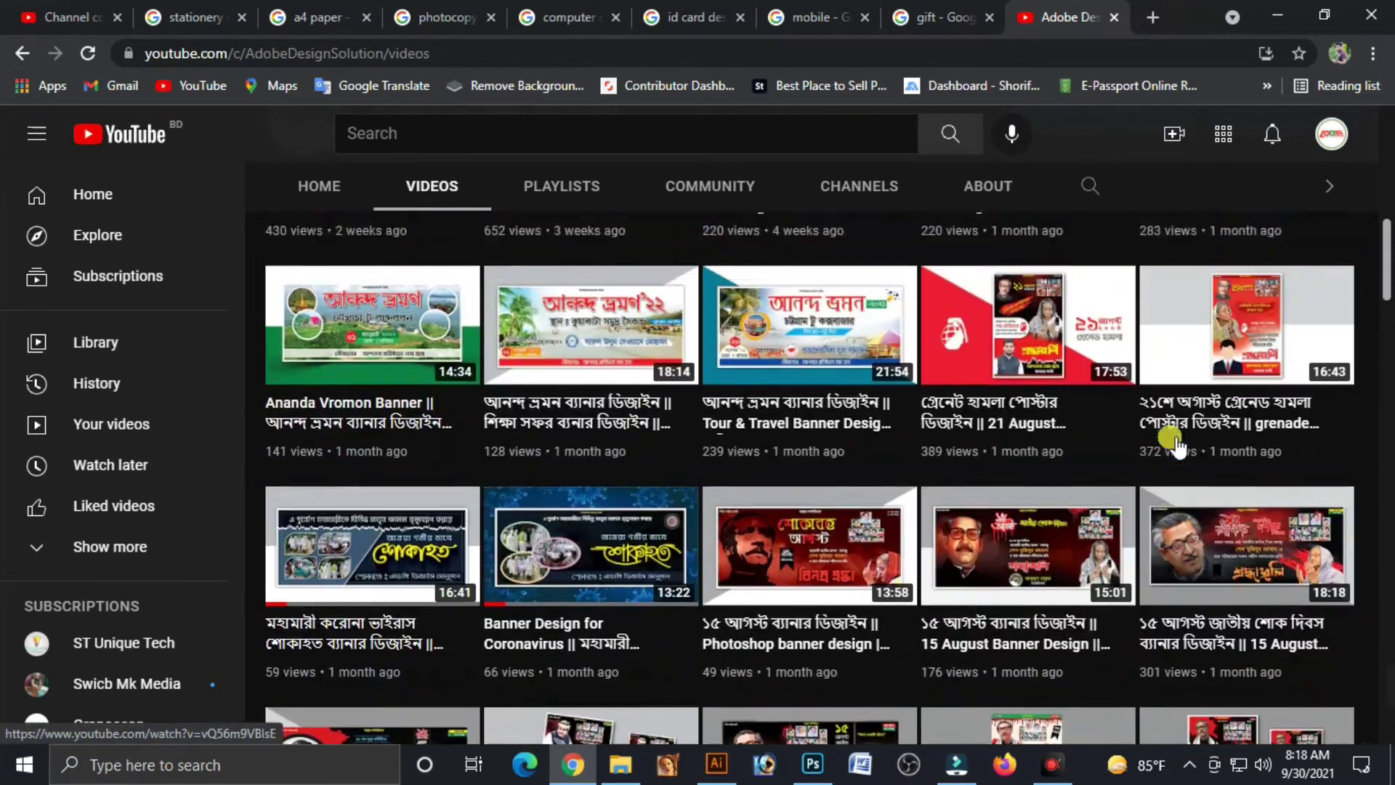
{"action": "scroll", "coordinate": [1177, 445], "scroll_direction": "up", "scroll_amount": 5}
{"action": "scroll", "coordinate": [1171, 439], "scroll_direction": "up", "scroll_amount": 3}
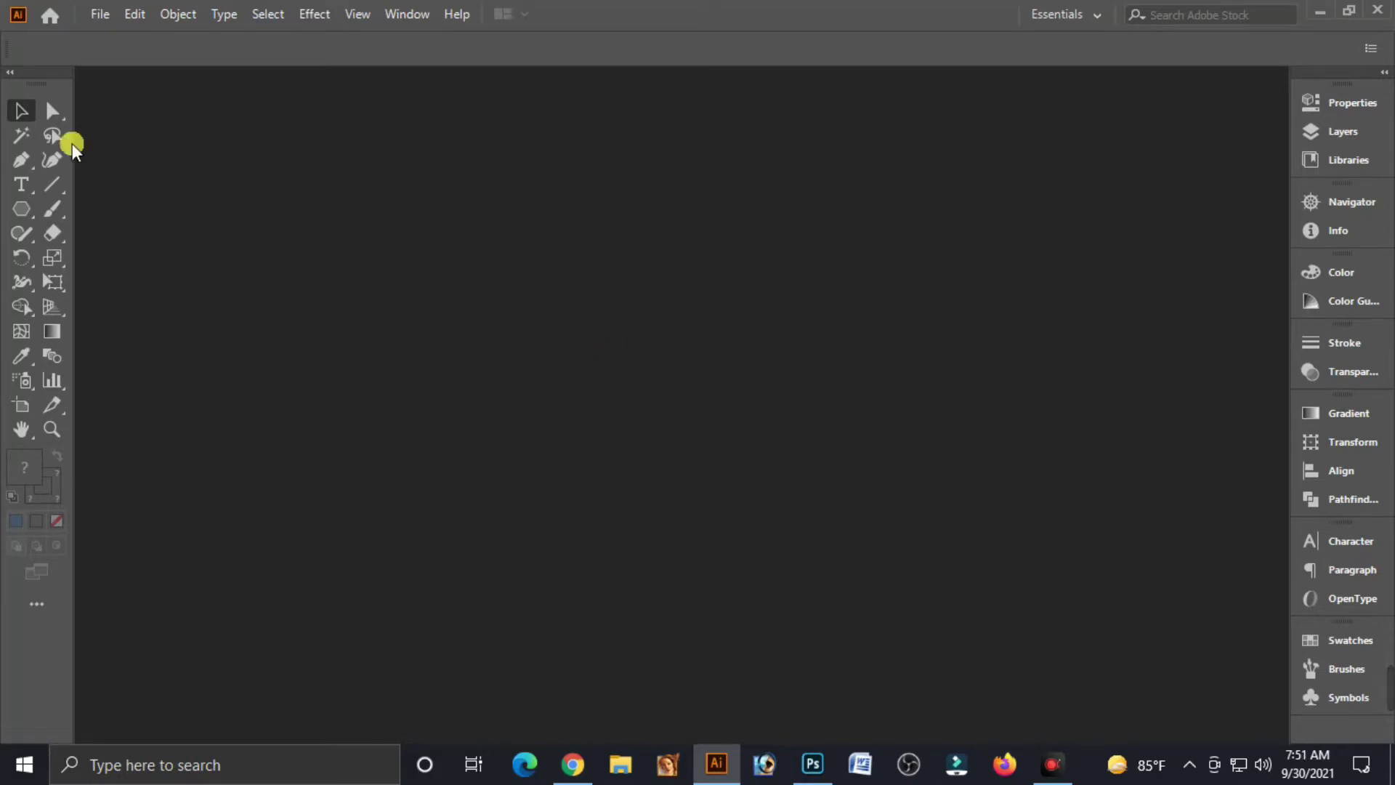
{"action": "left_click", "coordinate": [99, 14]}
{"action": "left_click", "coordinate": [115, 40]}
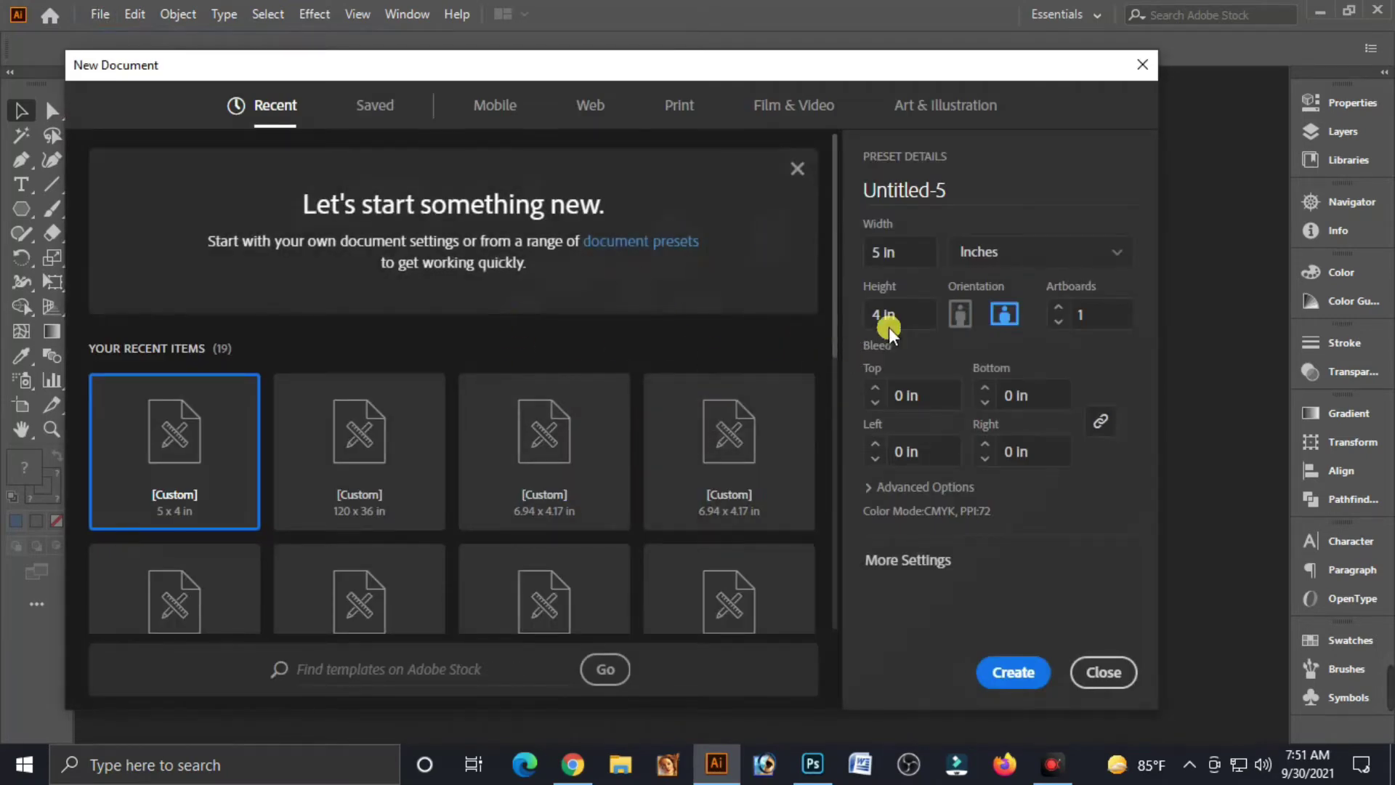
{"action": "left_click", "coordinate": [946, 193]}
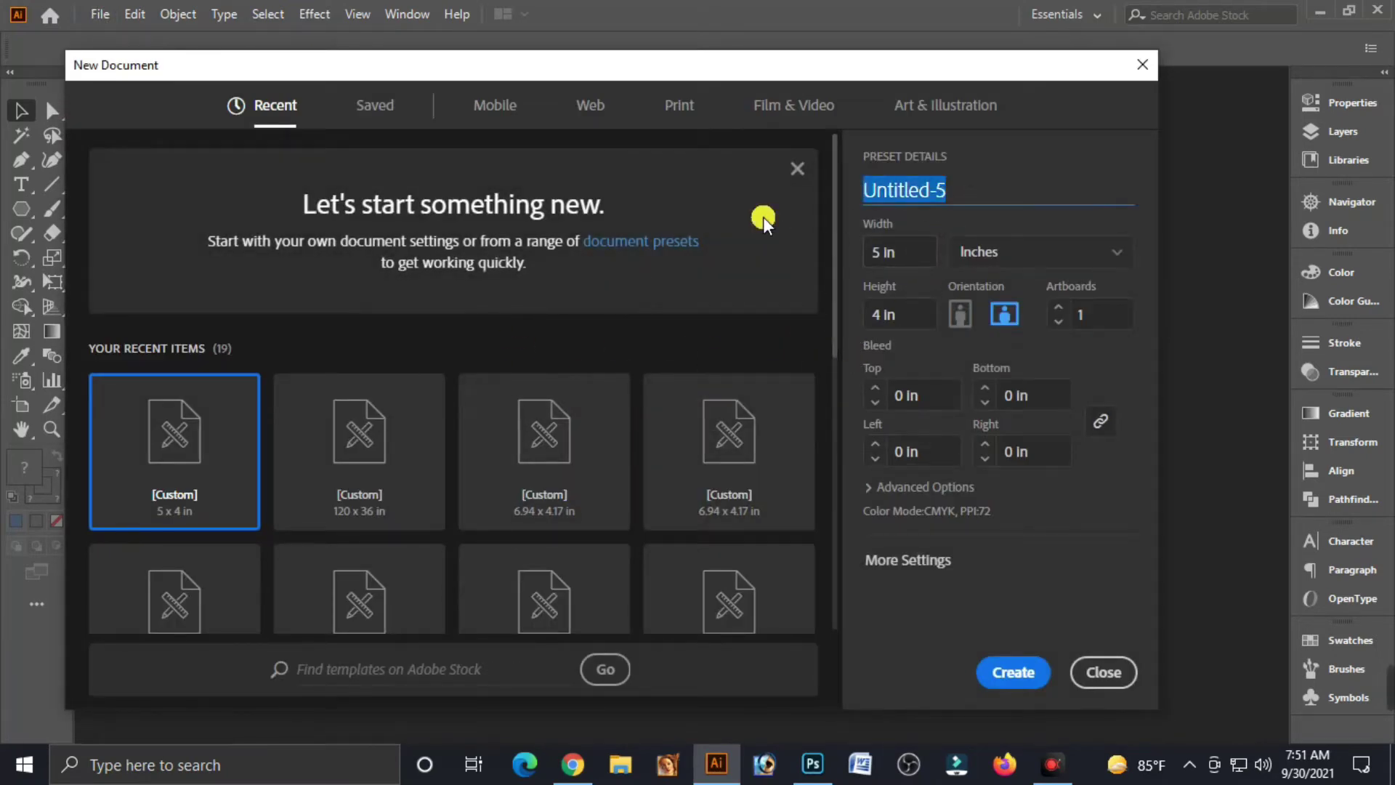
{"action": "type", "text": "banner"}
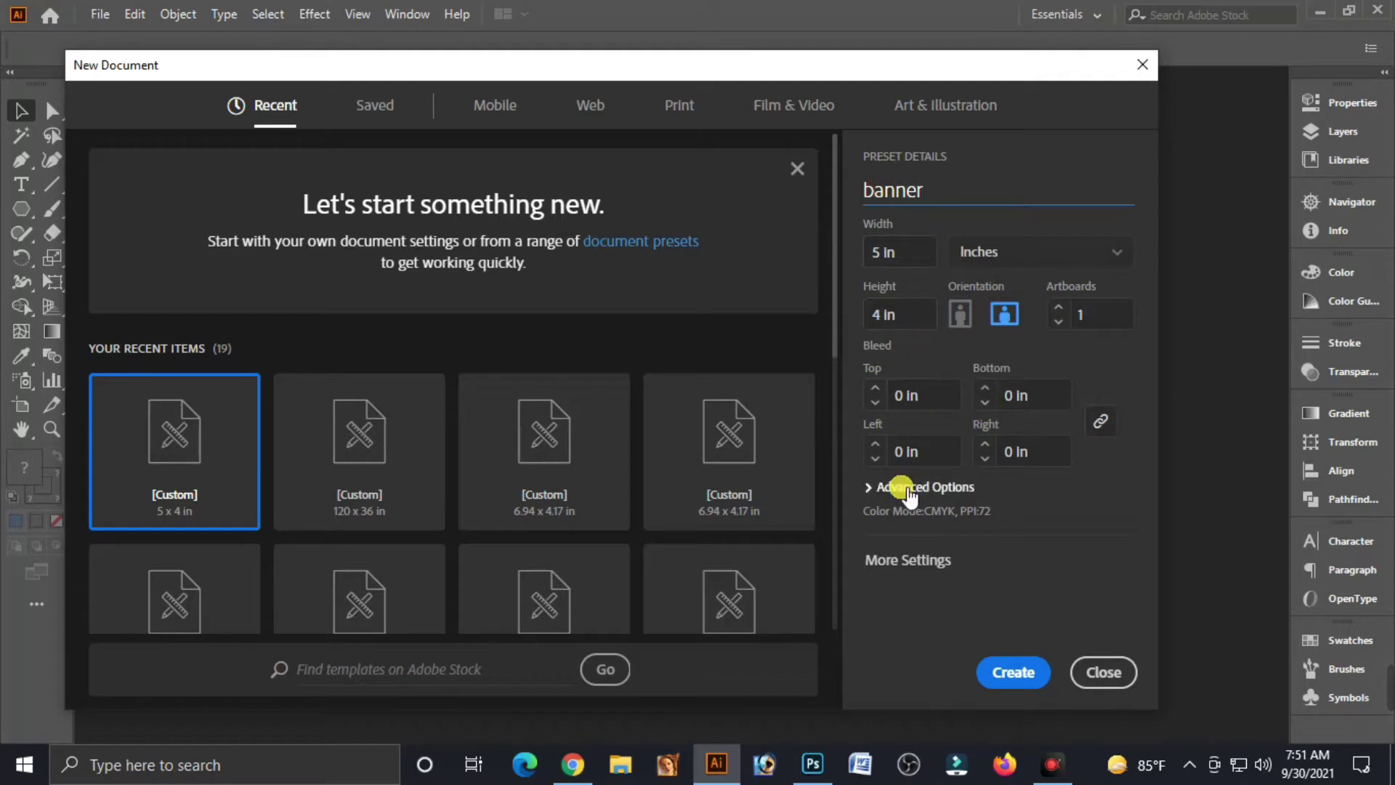
{"action": "left_click", "coordinate": [919, 494]}
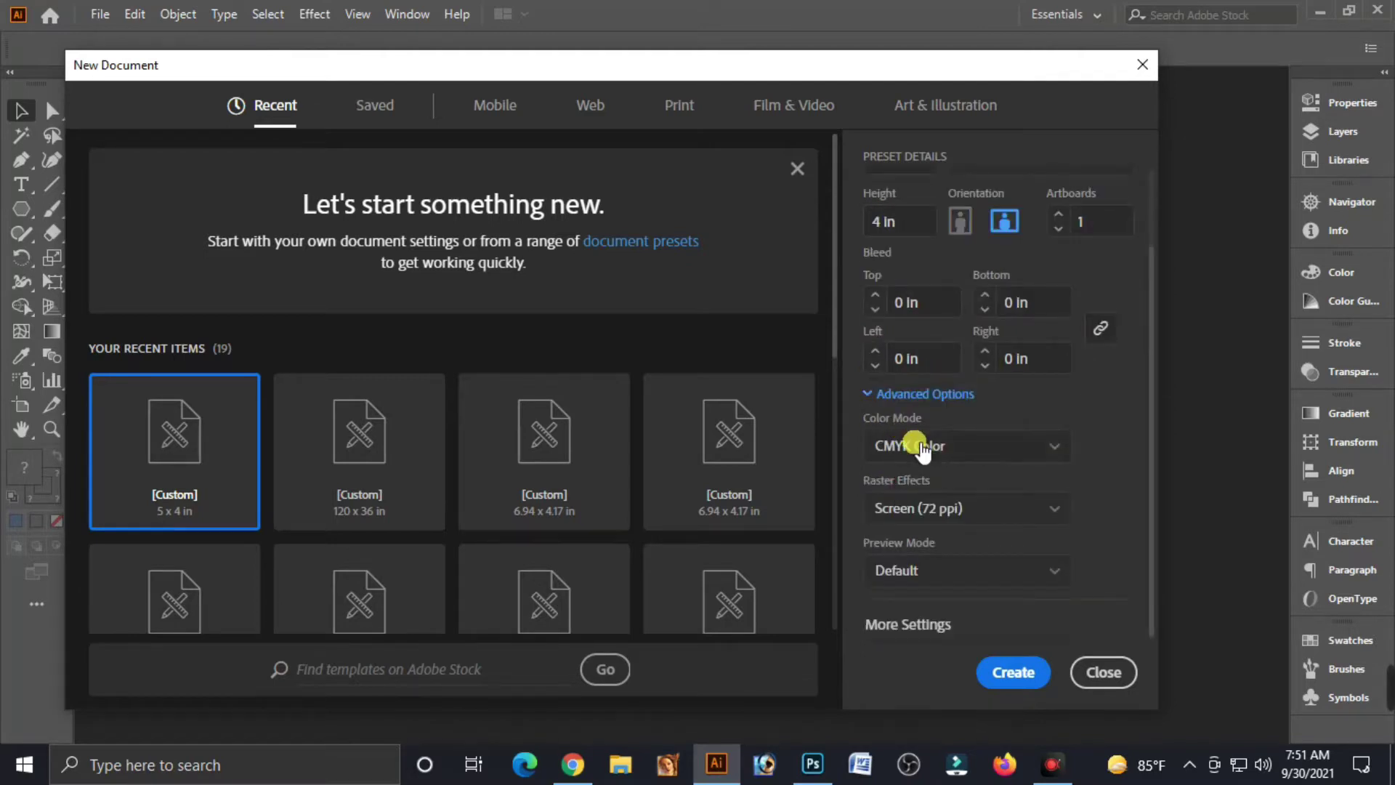
{"action": "left_click", "coordinate": [917, 446]}
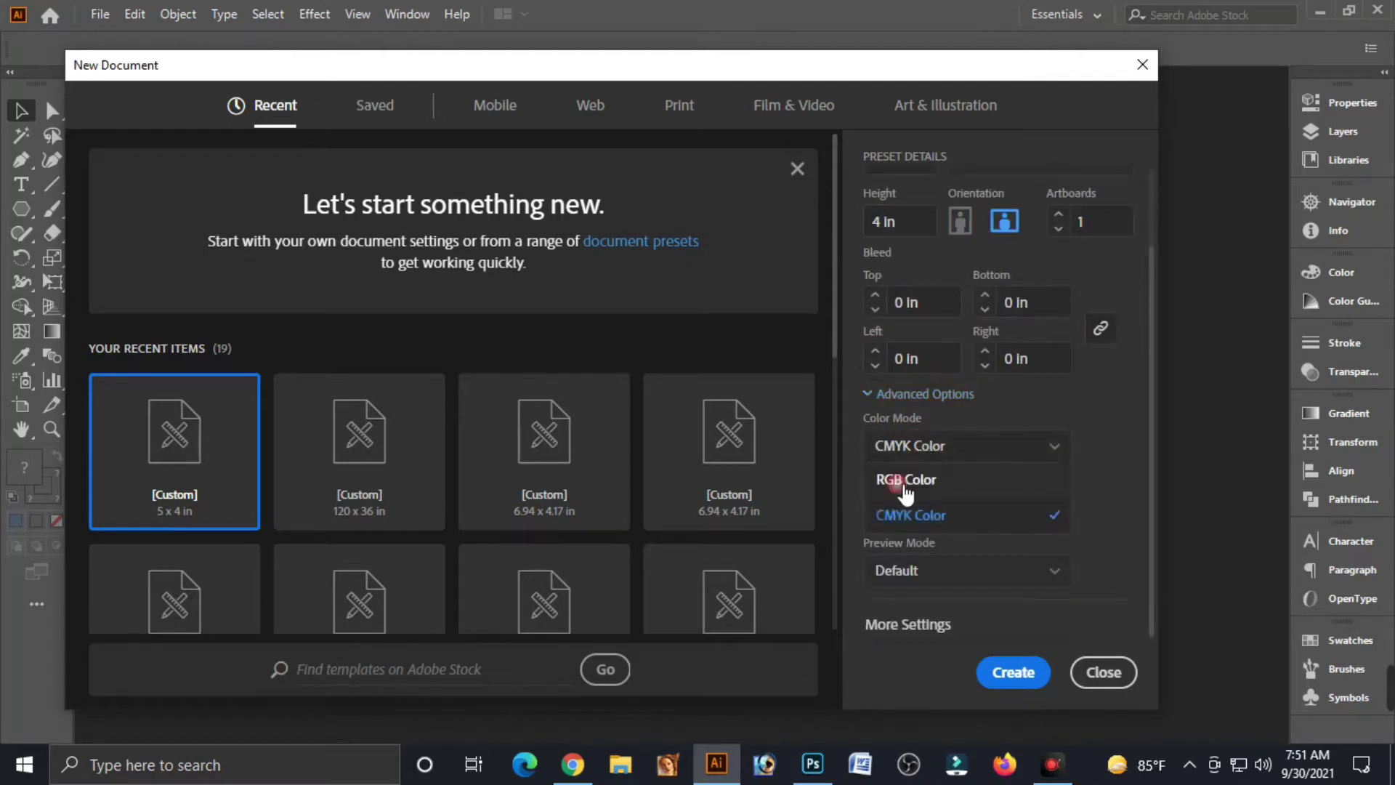
{"action": "left_click", "coordinate": [960, 520]}
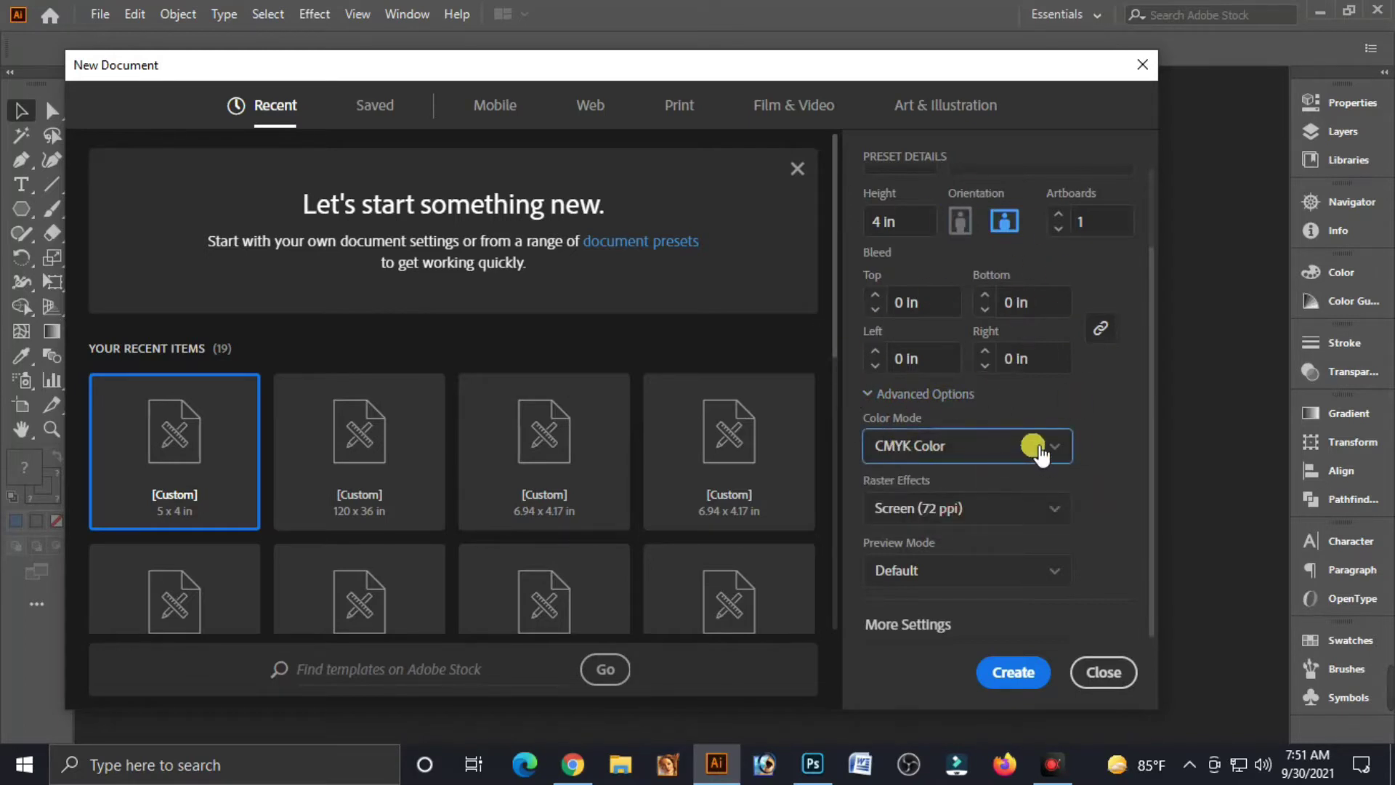
{"action": "scroll", "coordinate": [1036, 446], "scroll_direction": "up", "scroll_amount": 3}
{"action": "left_click", "coordinate": [1019, 675]}
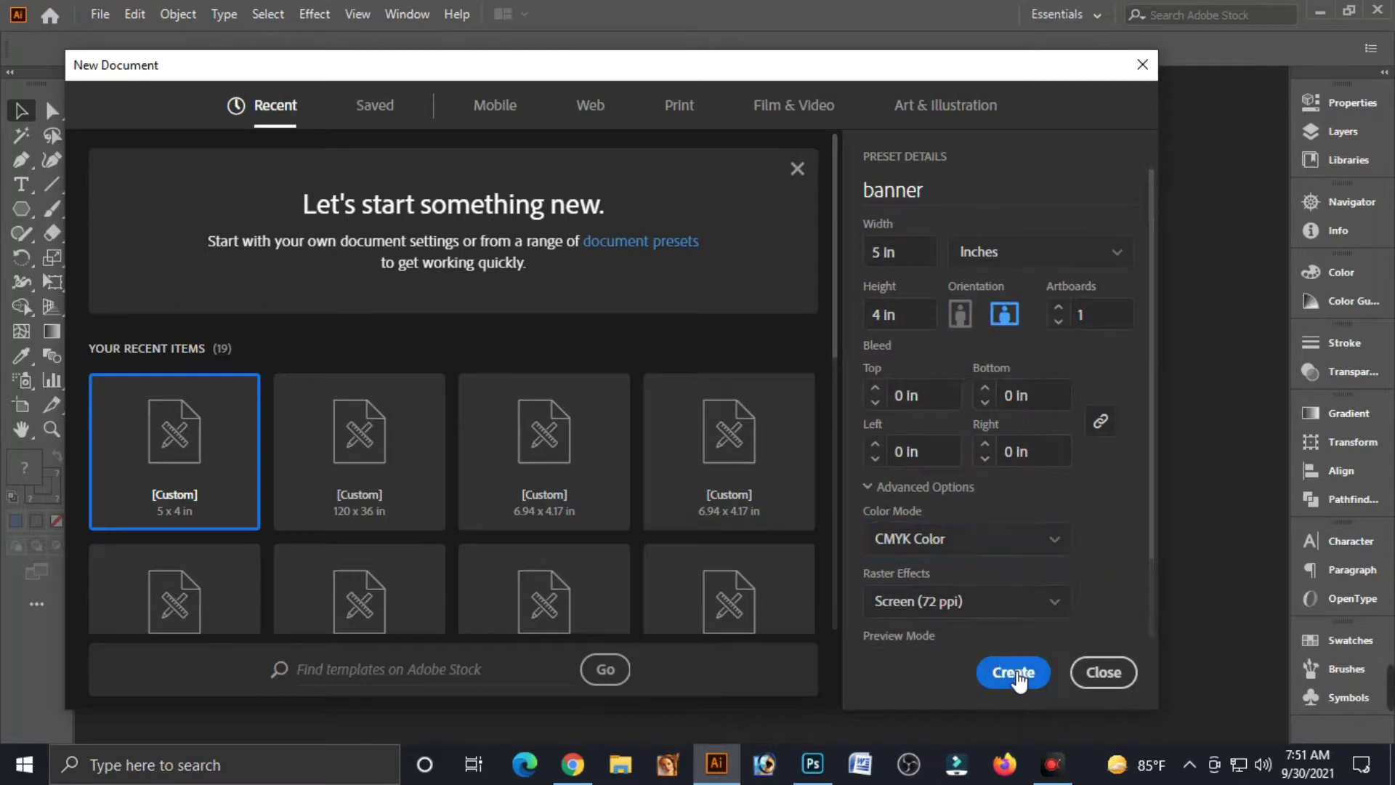
- Zoom out to 12.5% and pan to leave wide empty canvas space
{"action": "key", "text": "ctrl+minus"}
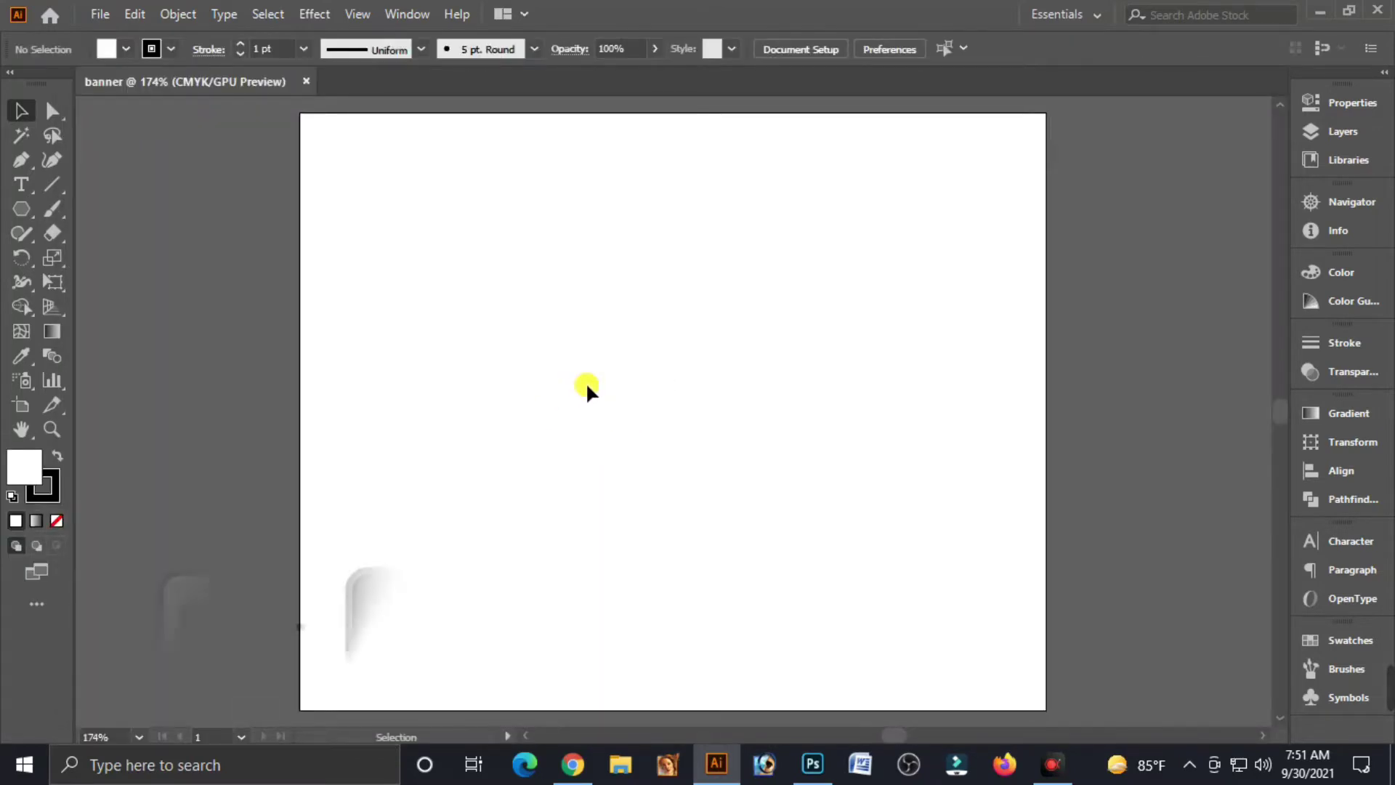
{"action": "key", "text": "ctrl+minus"}
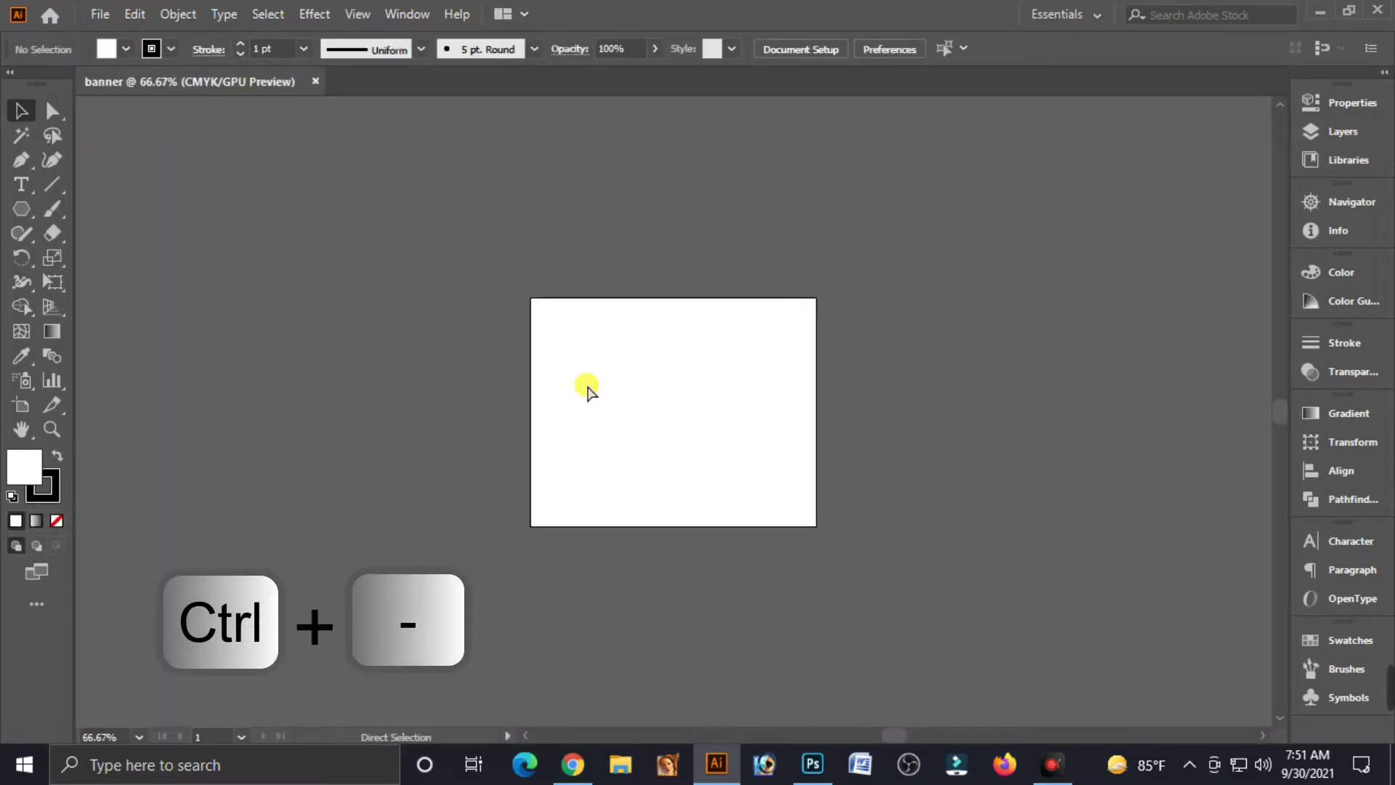
{"action": "key", "text": "ctrl+minus"}
{"action": "key", "text": "ctrl+minus"}
{"action": "key", "text": "ctrl+minus"}
{"action": "key", "text": "ctrl+minus"}
{"action": "key", "text": "ctrl+minus"}
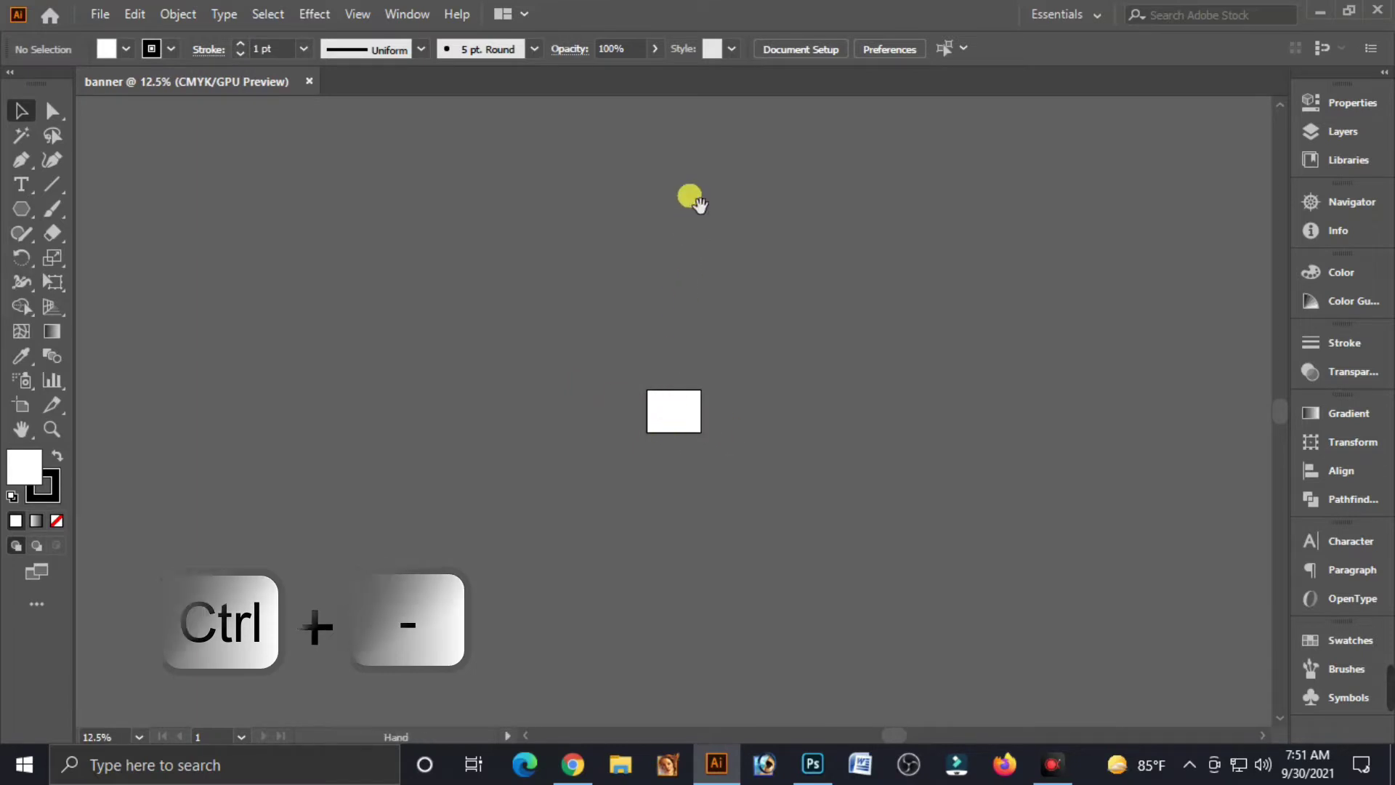
{"action": "left_click_drag", "start_coordinate": [688, 196], "coordinate": [701, 568]}
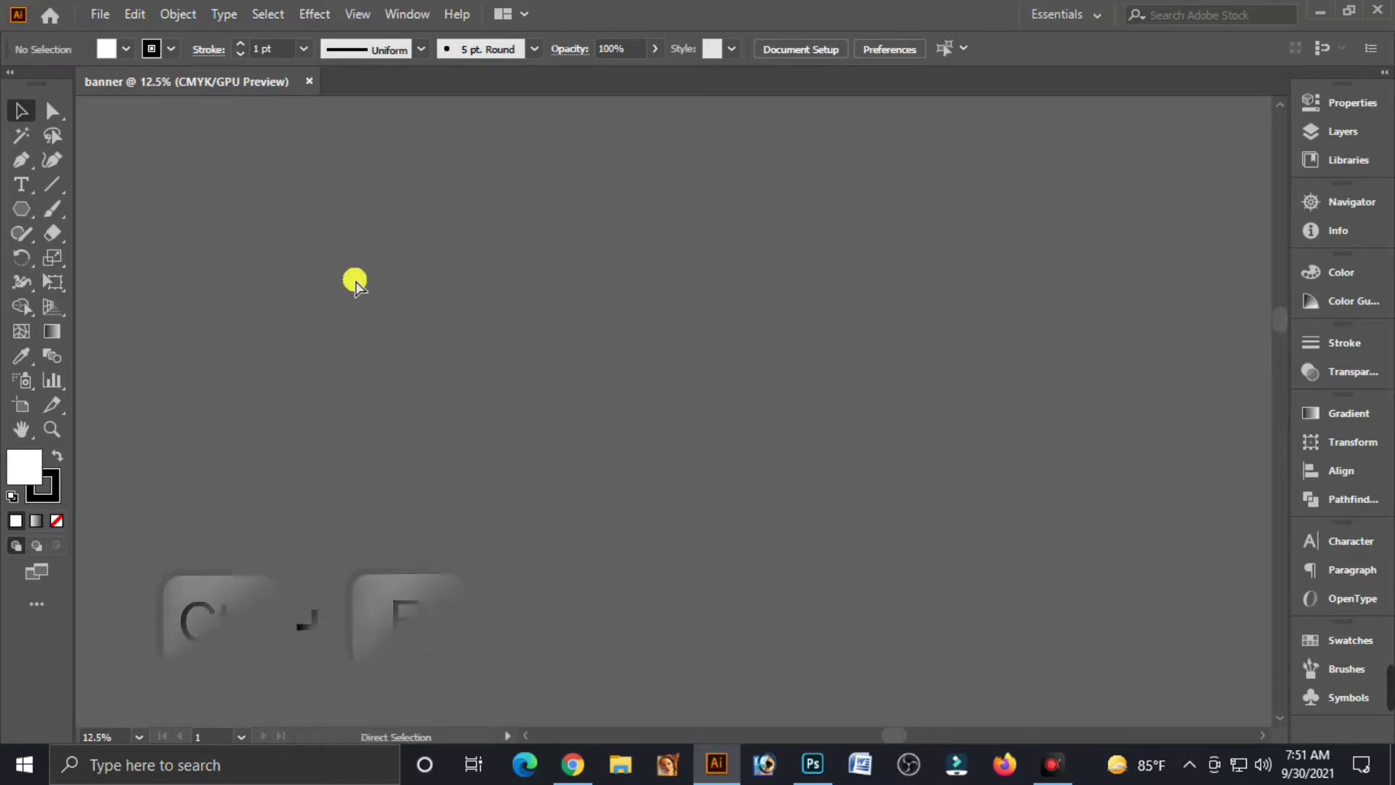
- Show the rulers, keep their units as inches, then hide them again
{"action": "key", "text": "ctrl+r"}
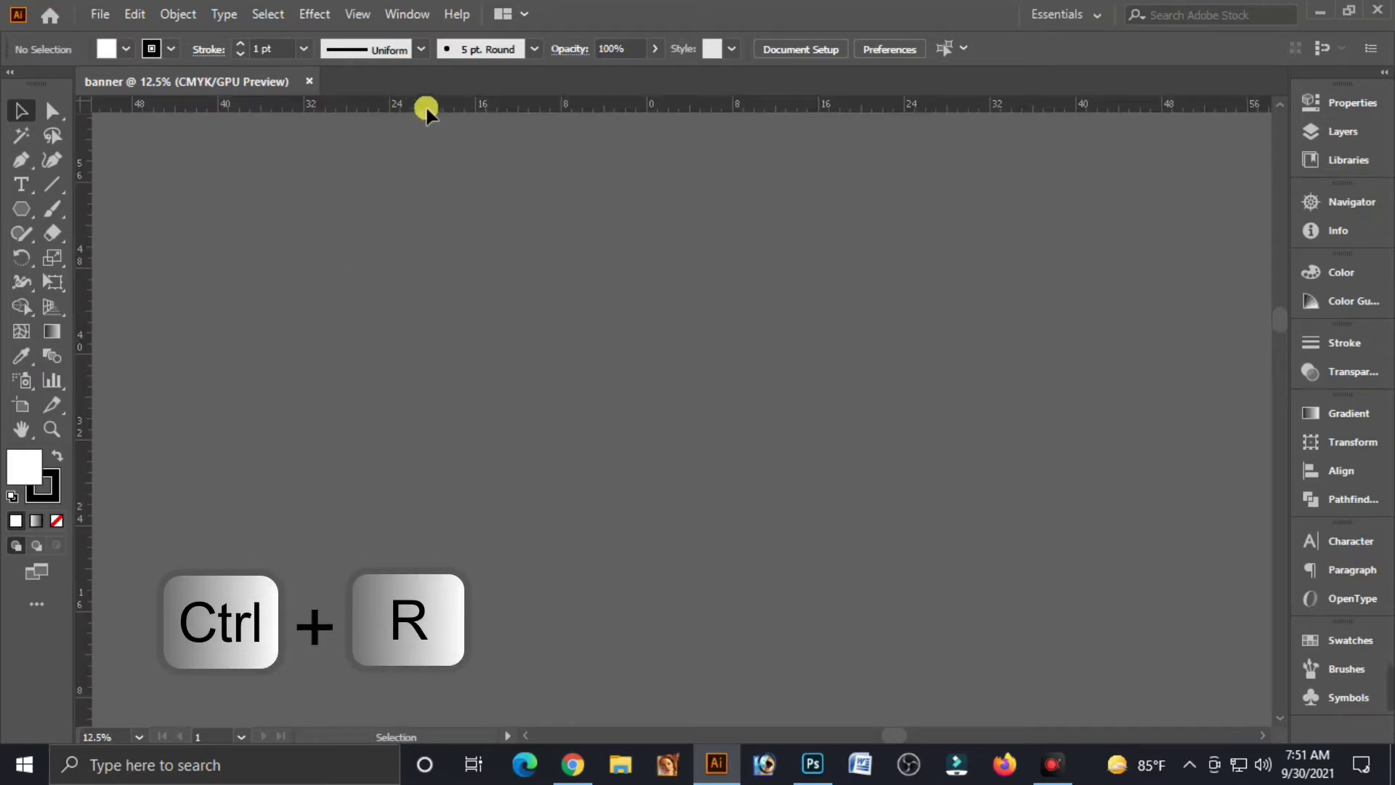
{"action": "right_click", "coordinate": [432, 105]}
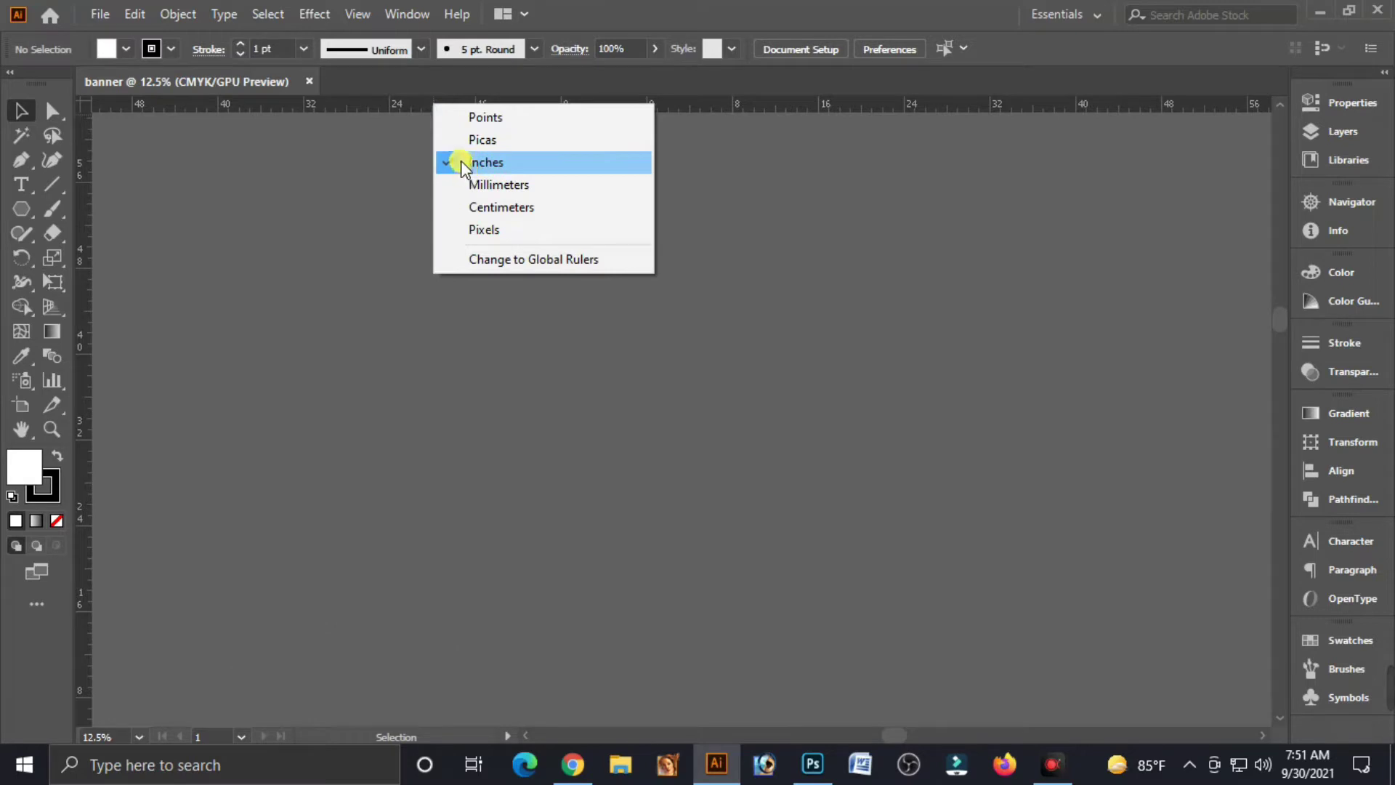
{"action": "left_click", "coordinate": [433, 113]}
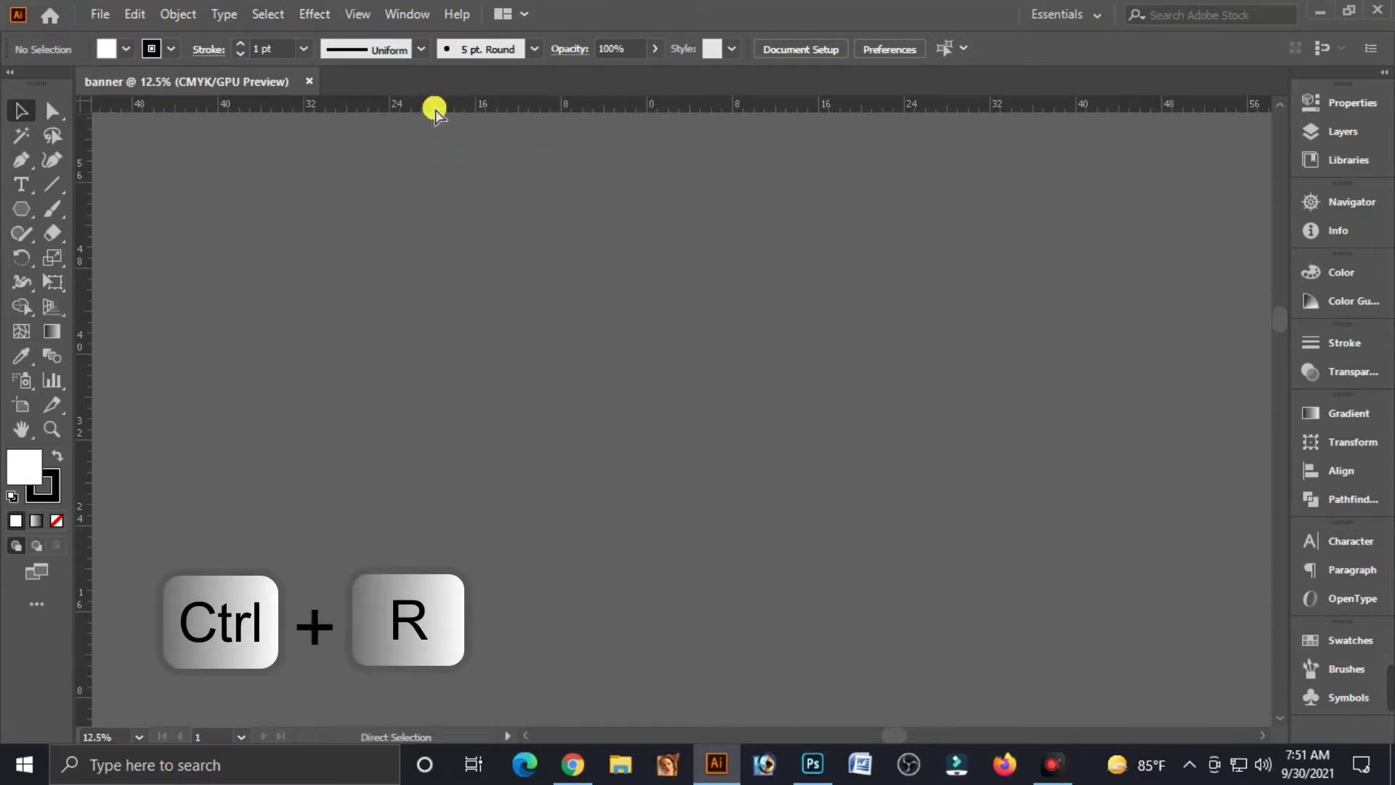
{"action": "key", "text": "ctrl+r"}
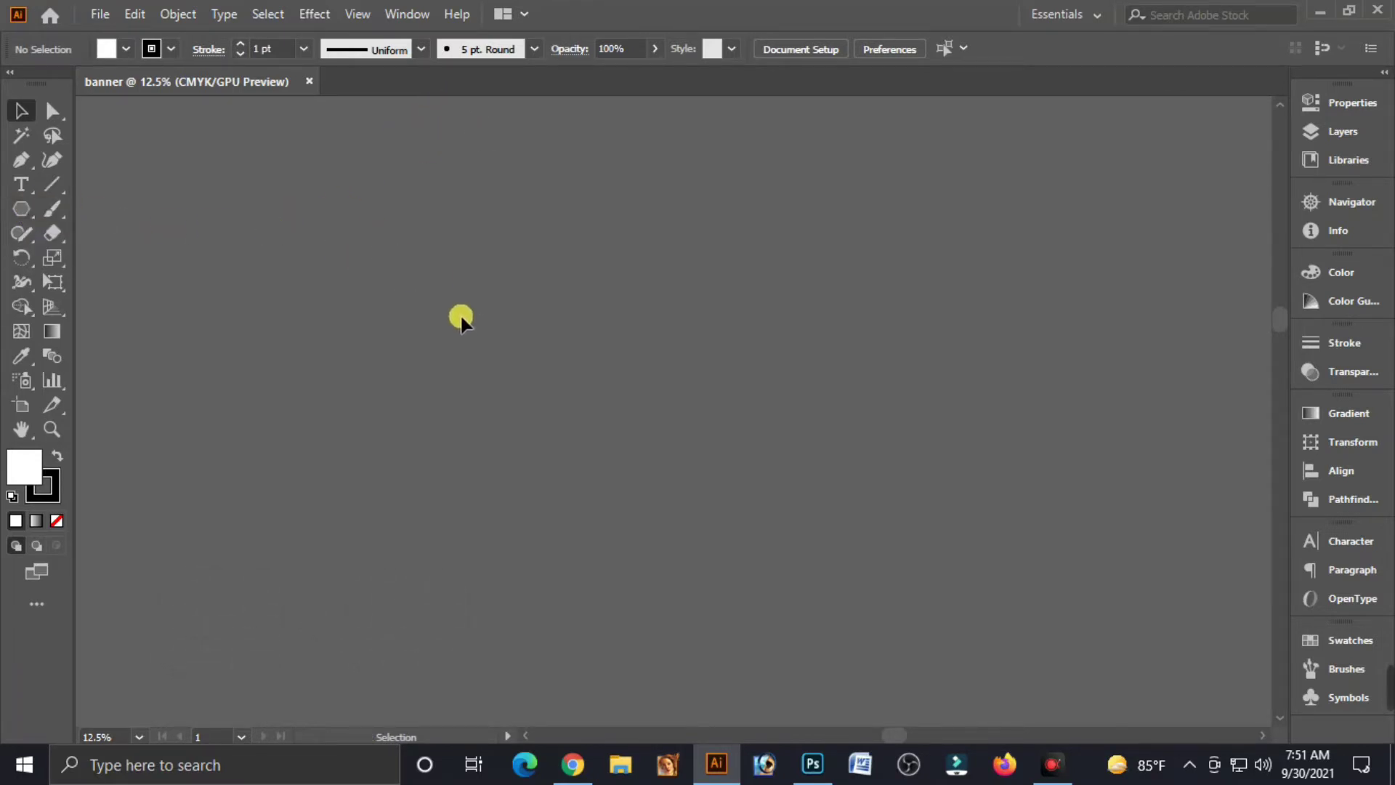
- Create a 120 × 36 in rectangle through the Rectangle tool's size dialog
{"action": "left_click", "coordinate": [21, 209]}
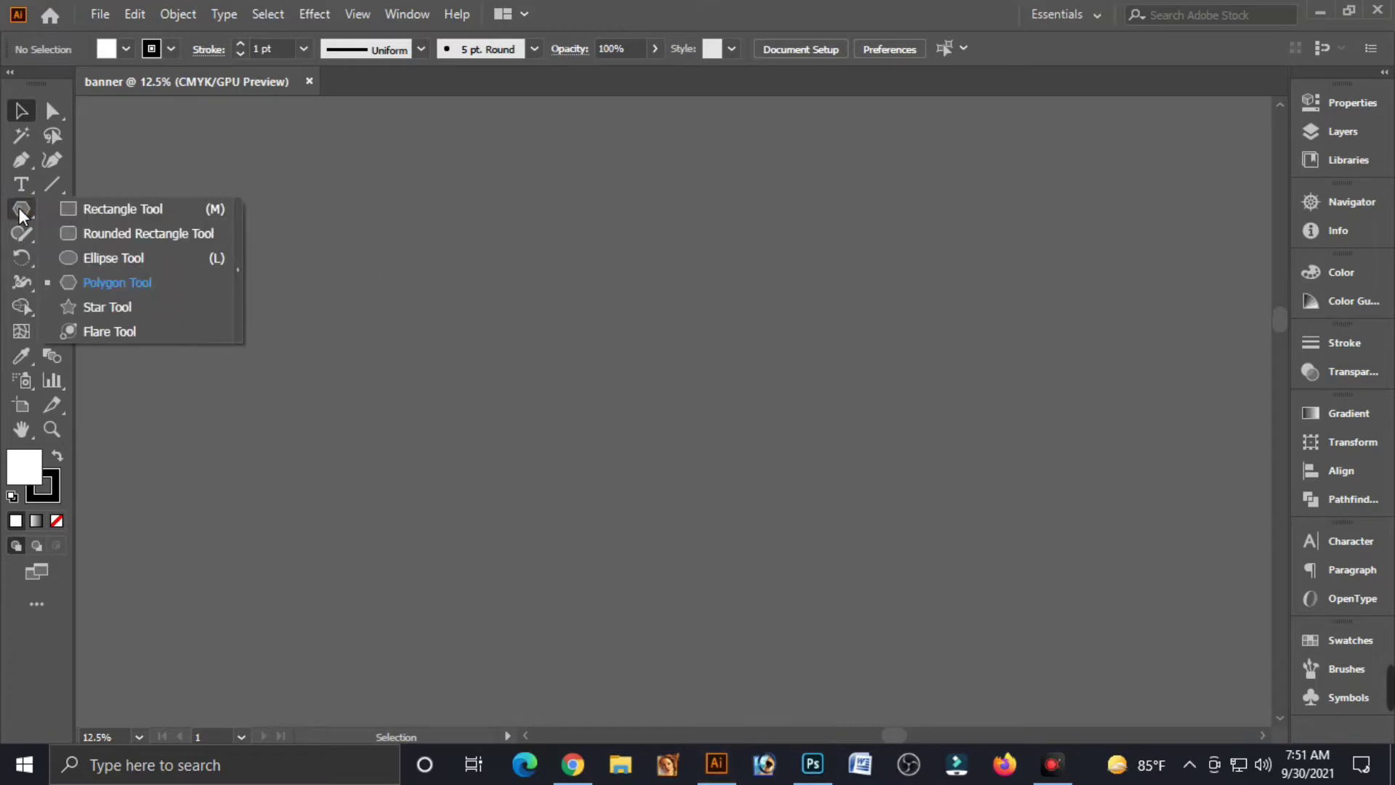
{"action": "left_click", "coordinate": [127, 209]}
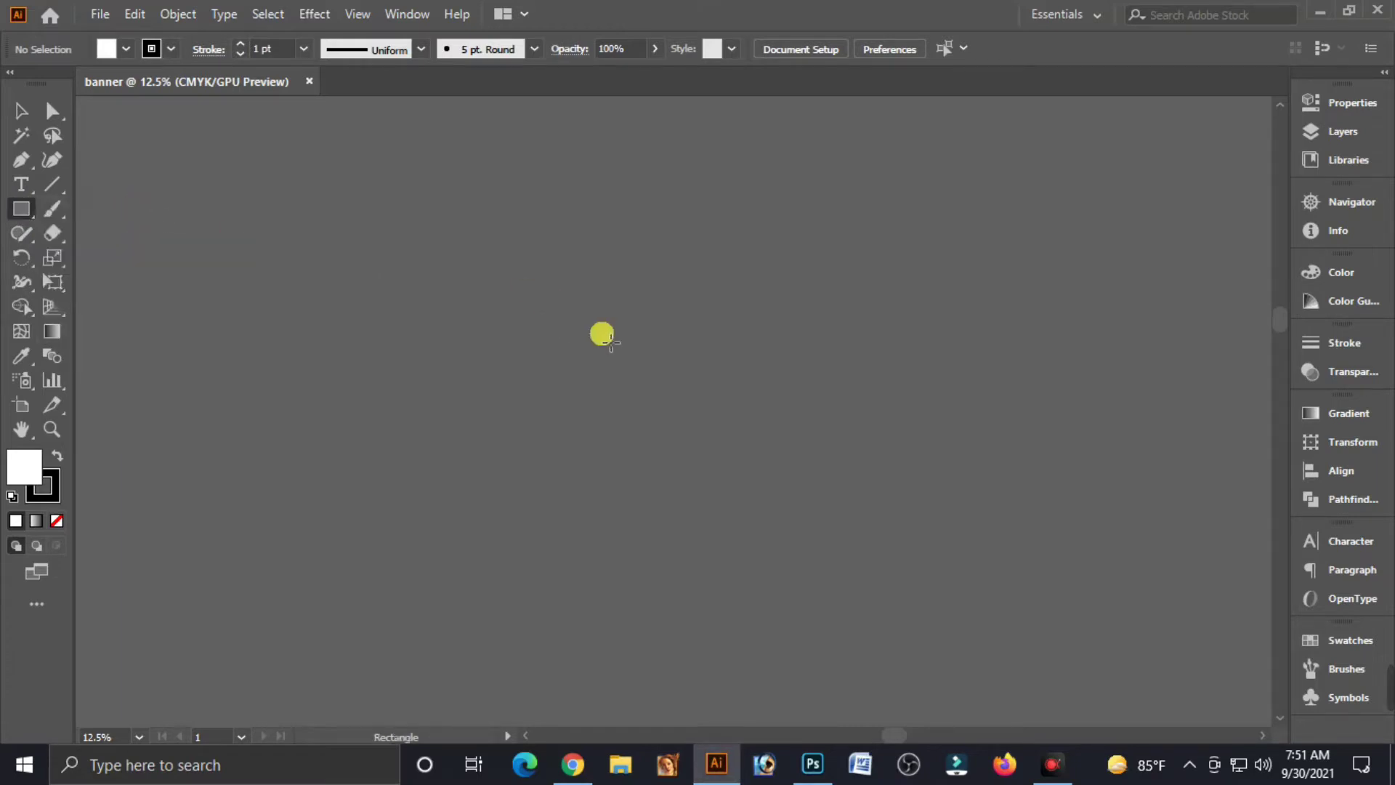
{"action": "left_click", "coordinate": [563, 354]}
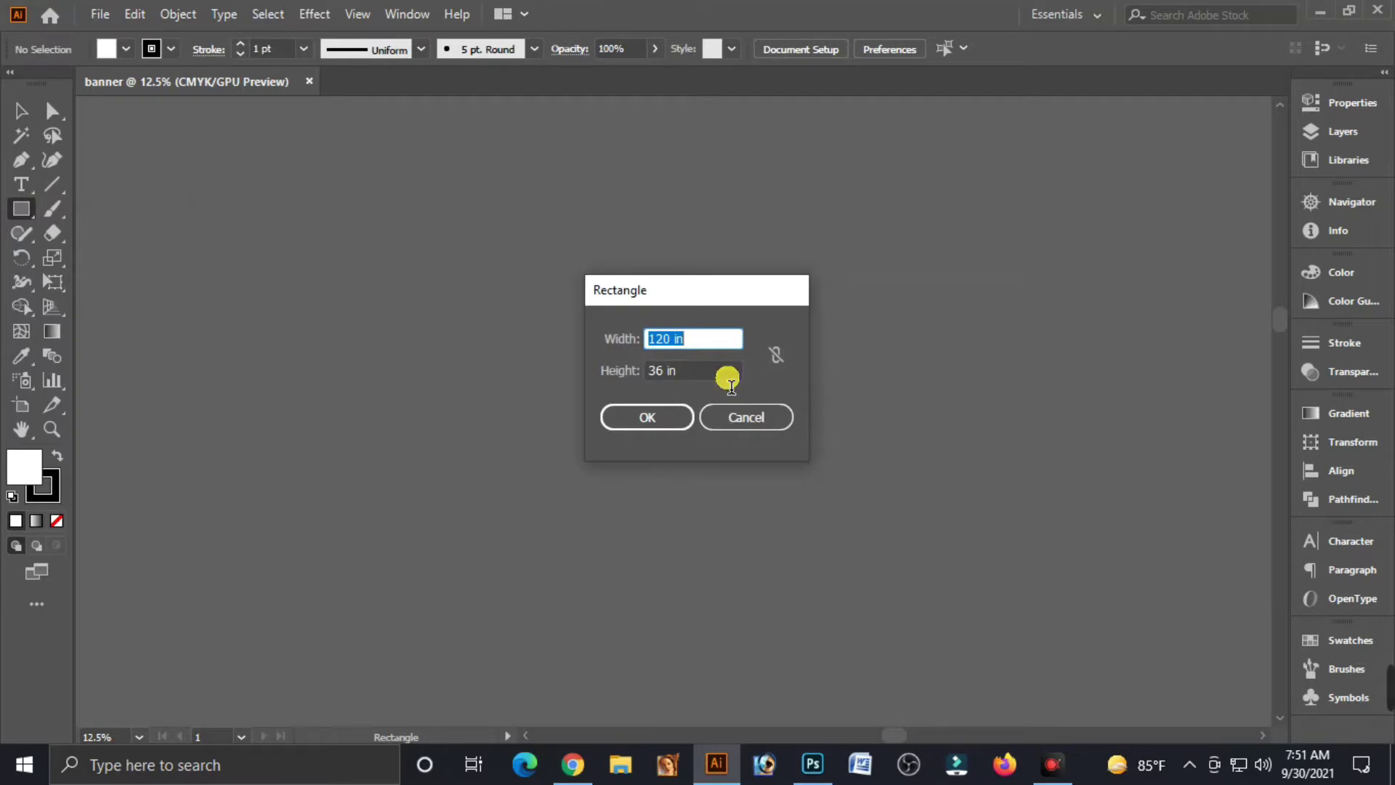
{"action": "type", "text": "120"}
{"action": "left_click", "coordinate": [729, 376]}
{"action": "type", "text": "3"}
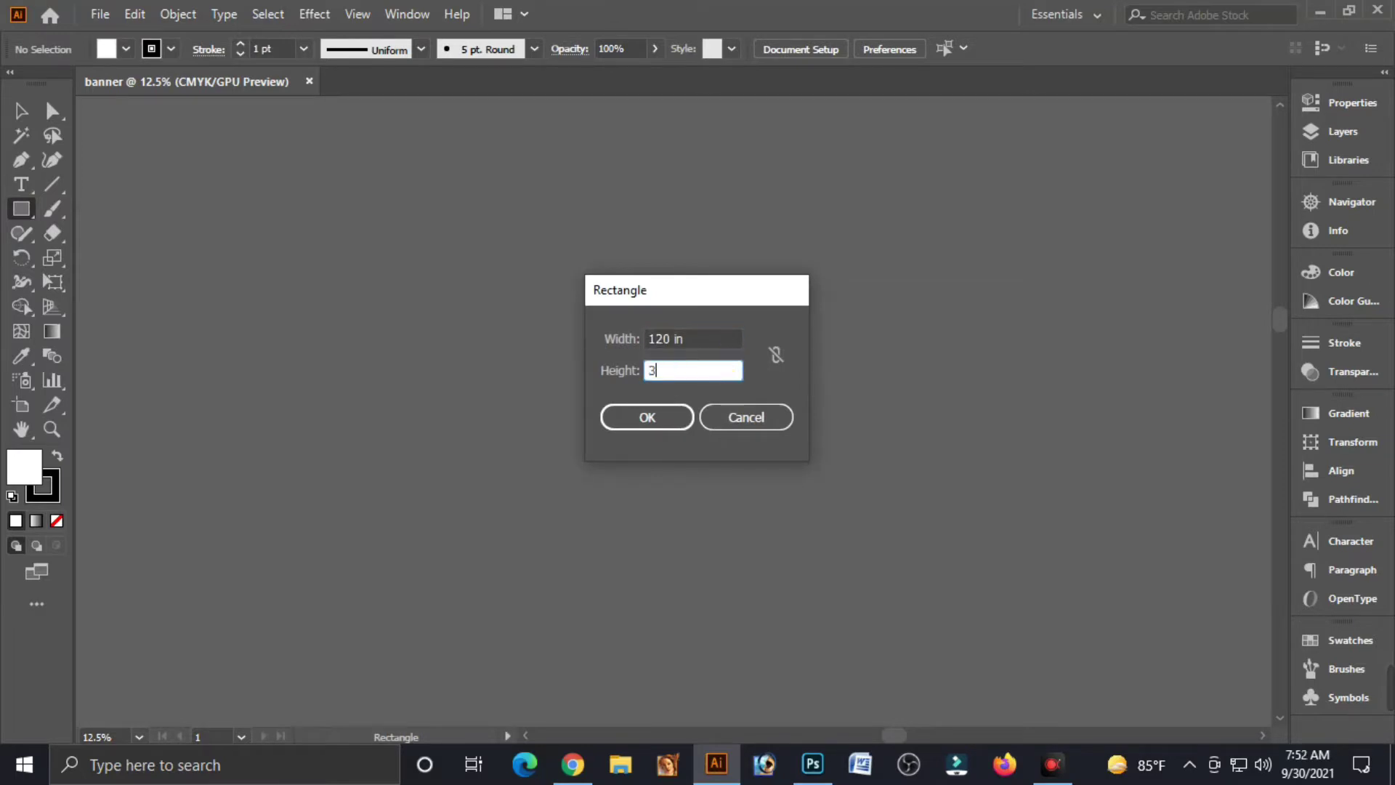
{"action": "type", "text": "6"}
{"action": "key", "text": "Tab"}
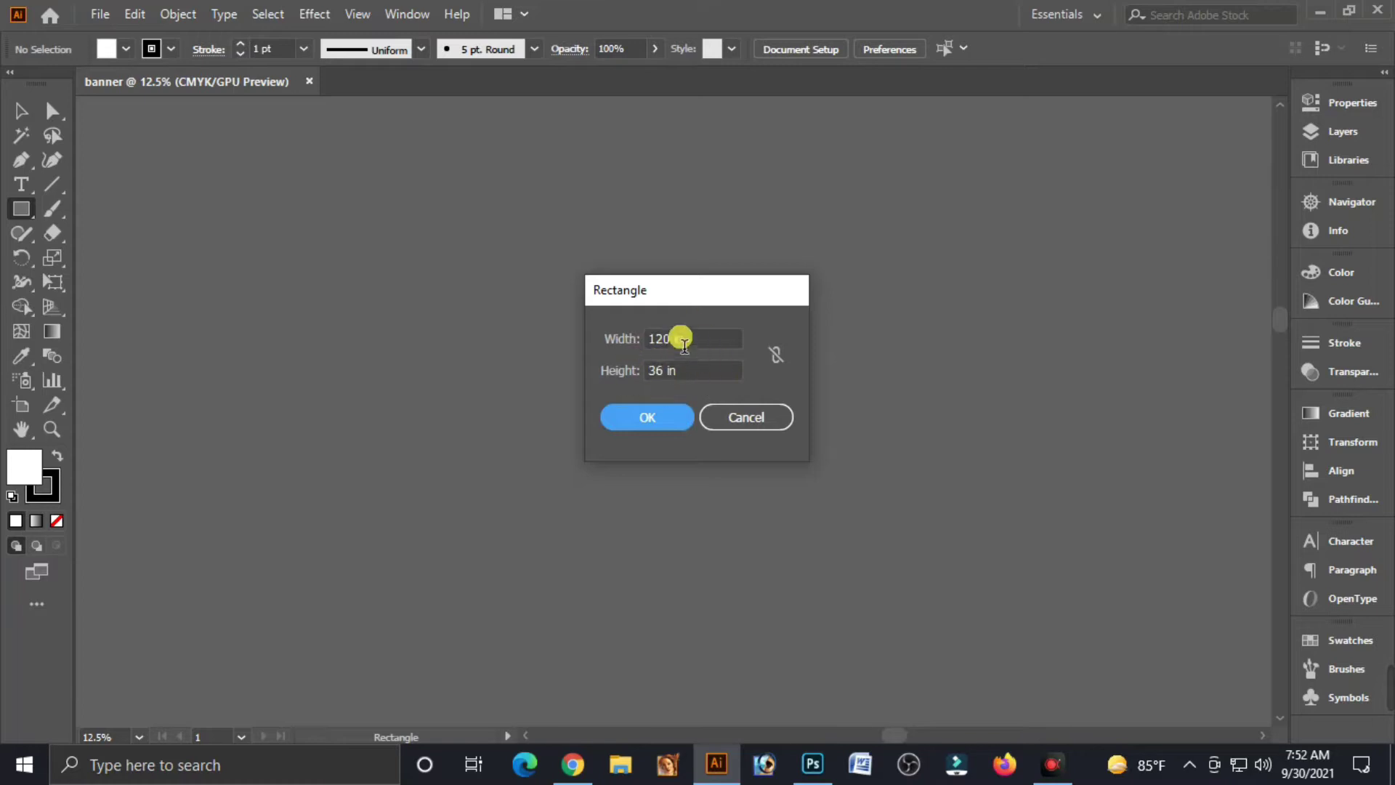
{"action": "left_click", "coordinate": [646, 418]}
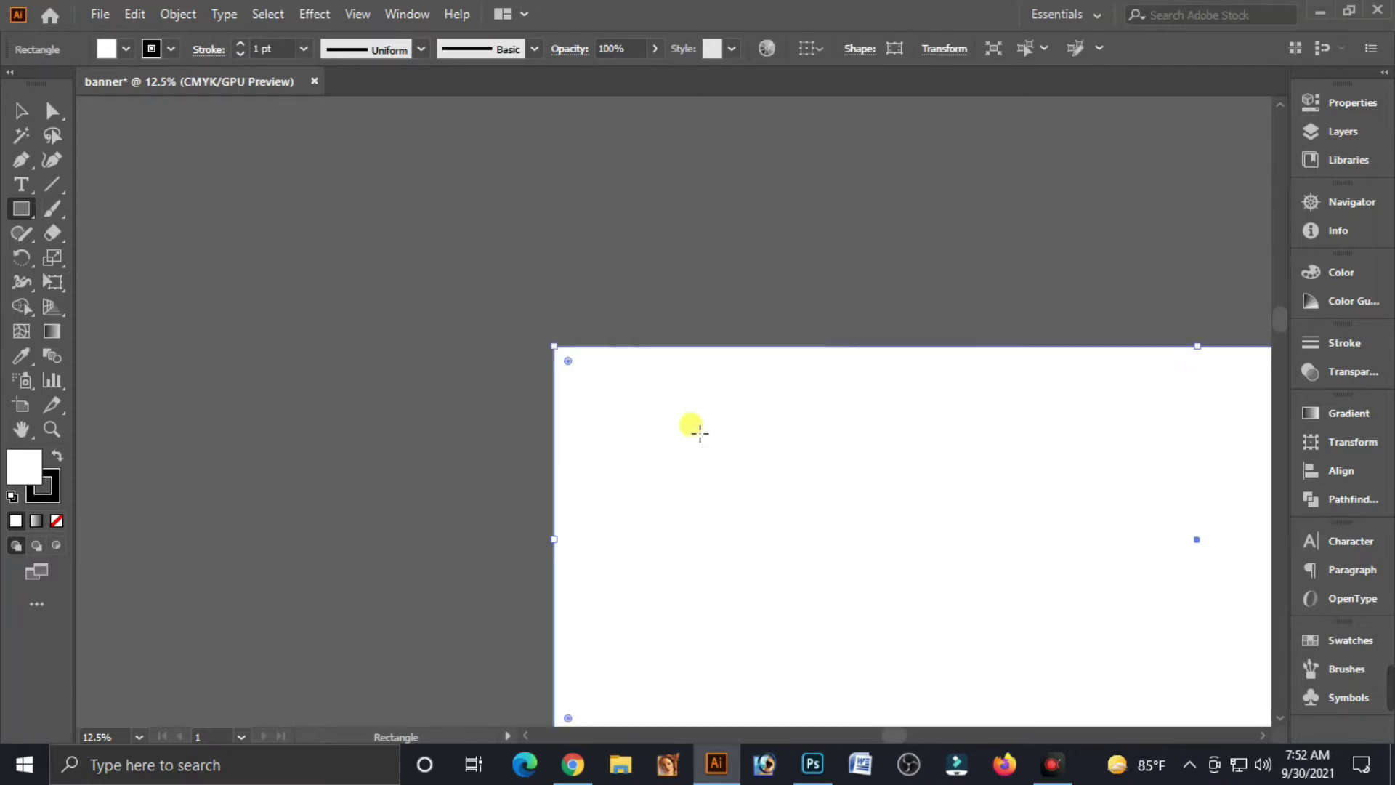
- Move the rectangle to the canvas centre and frame it fully at about 9.74%
{"action": "left_click", "coordinate": [18, 113]}
{"action": "mouse_move", "coordinate": [894, 517]}
{"action": "left_mouse_down"}
{"action": "mouse_move", "coordinate": [523, 317]}
{"action": "mouse_move", "coordinate": [517, 365]}
{"action": "mouse_move", "coordinate": [543, 375]}
{"action": "left_mouse_up"}
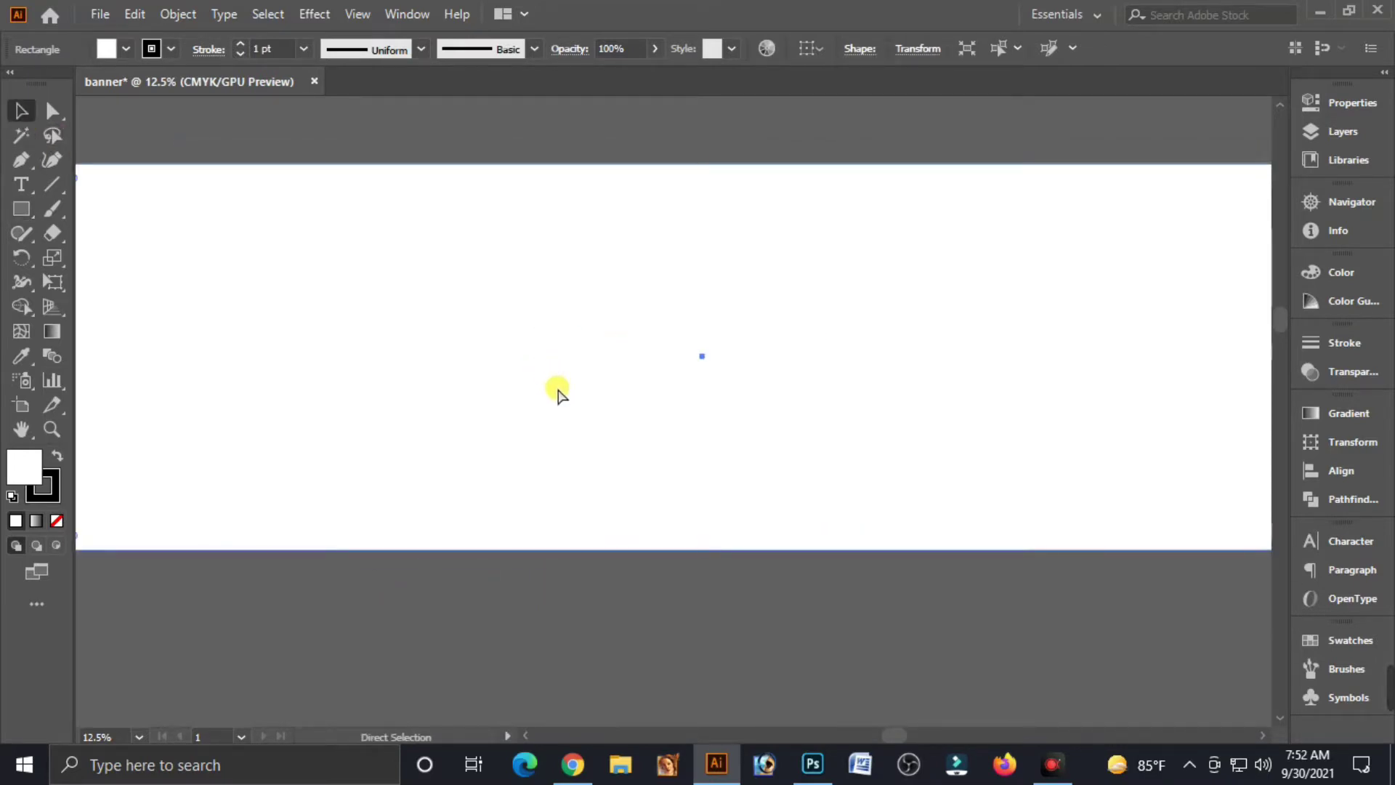
{"action": "key", "text": "ctrl+minus"}
{"action": "left_click_drag", "start_coordinate": [638, 446], "coordinate": [621, 286]}
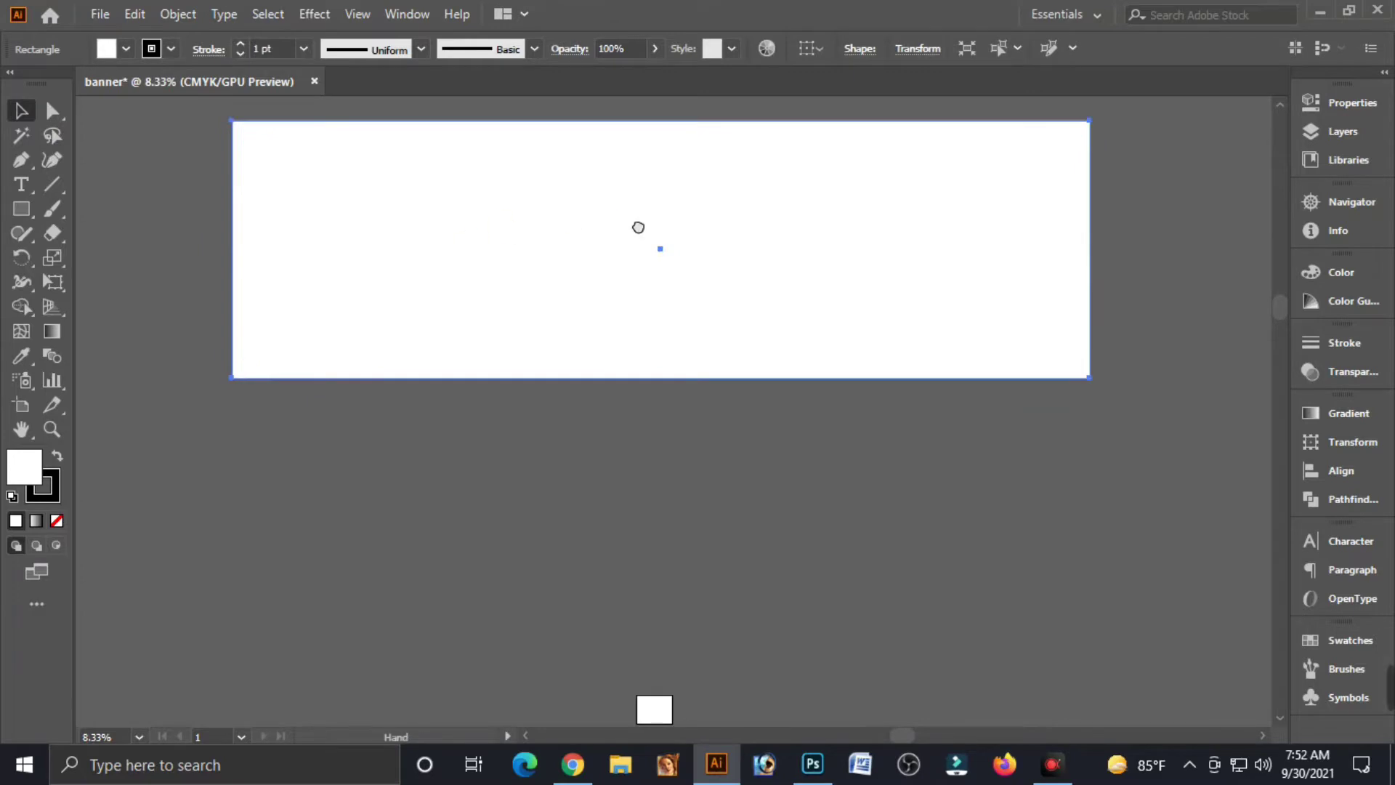
{"action": "left_click_drag", "start_coordinate": [637, 224], "coordinate": [635, 340]}
{"action": "left_click_drag", "start_coordinate": [246, 209], "coordinate": [323, 273]}
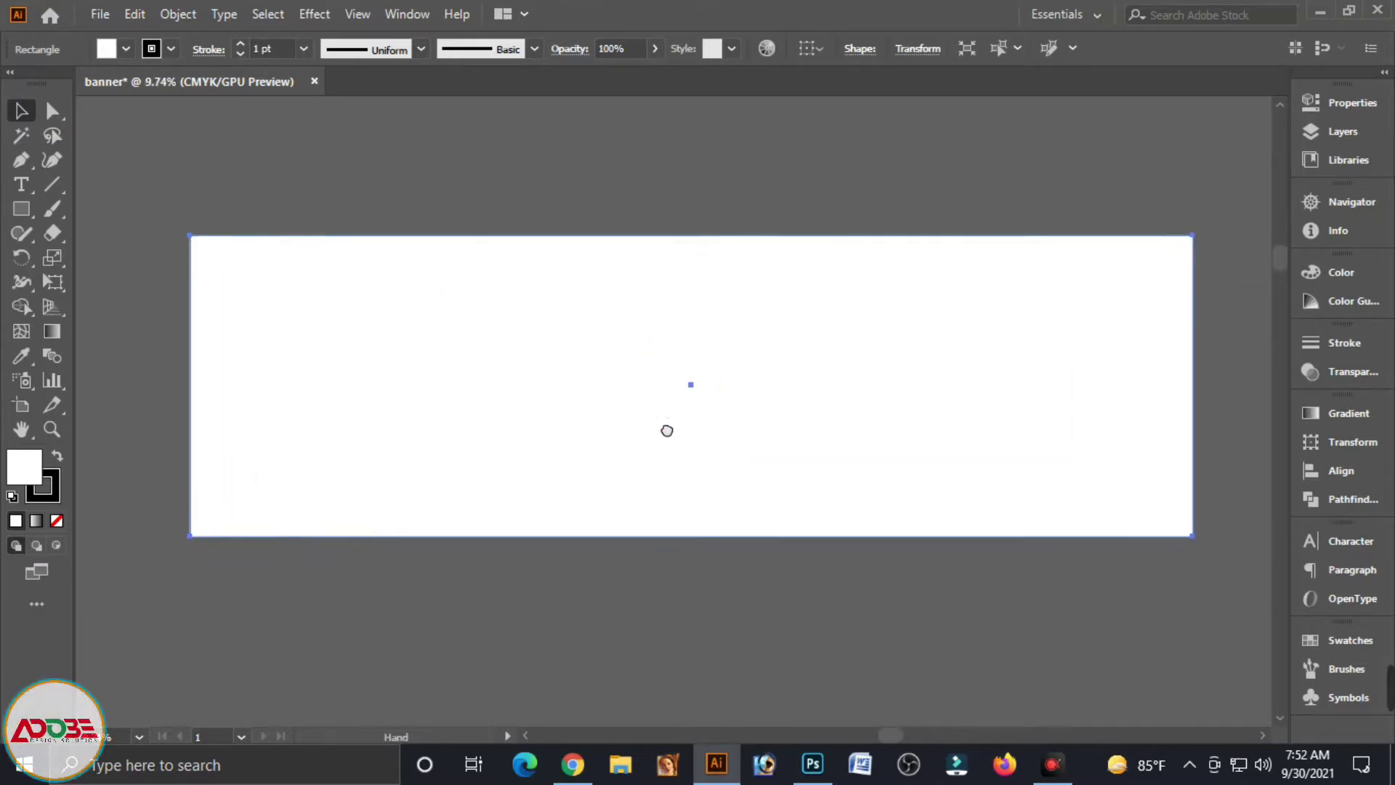
- Remove the rectangle's stroke, fill it C100 M80 Y0 K0, and deselect it
{"action": "left_click", "coordinate": [699, 399]}
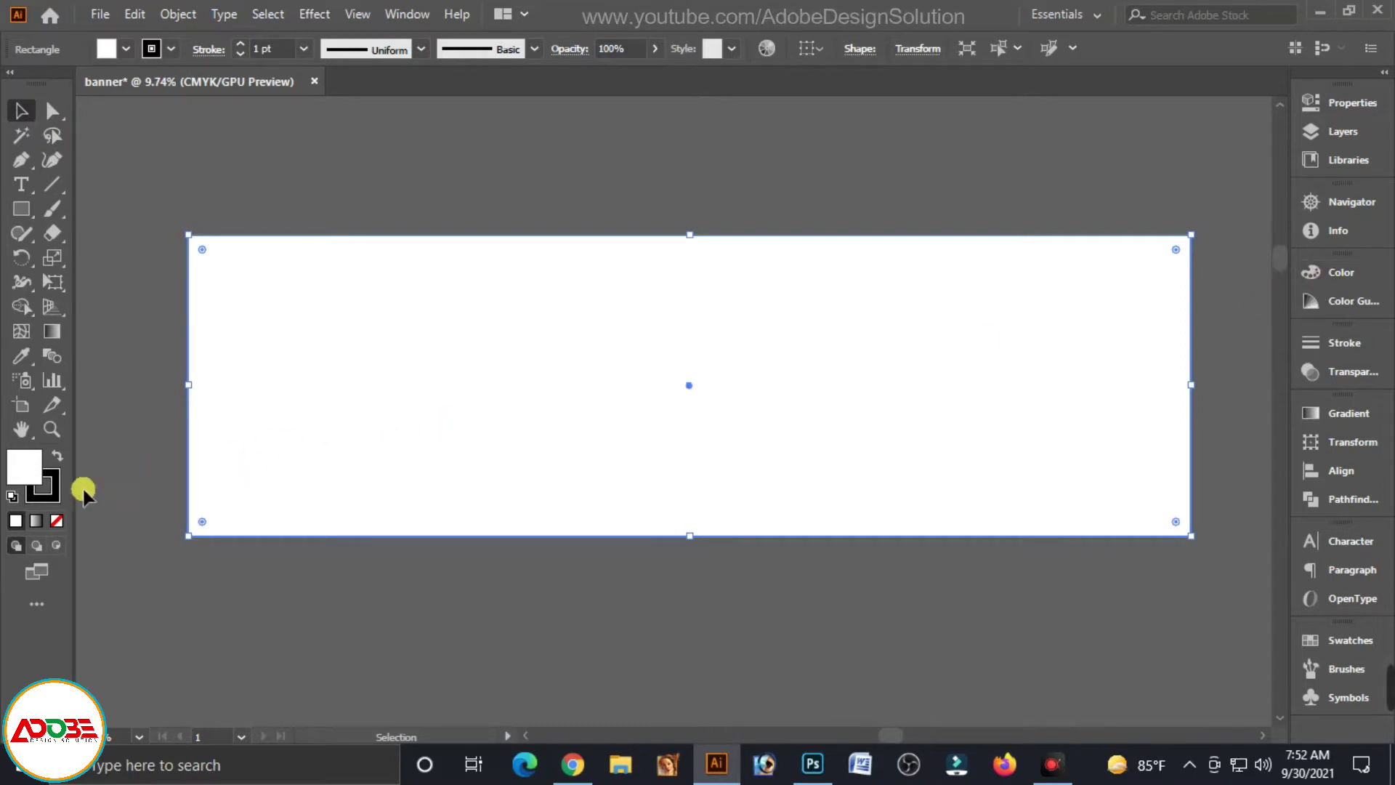
{"action": "left_click", "coordinate": [64, 502]}
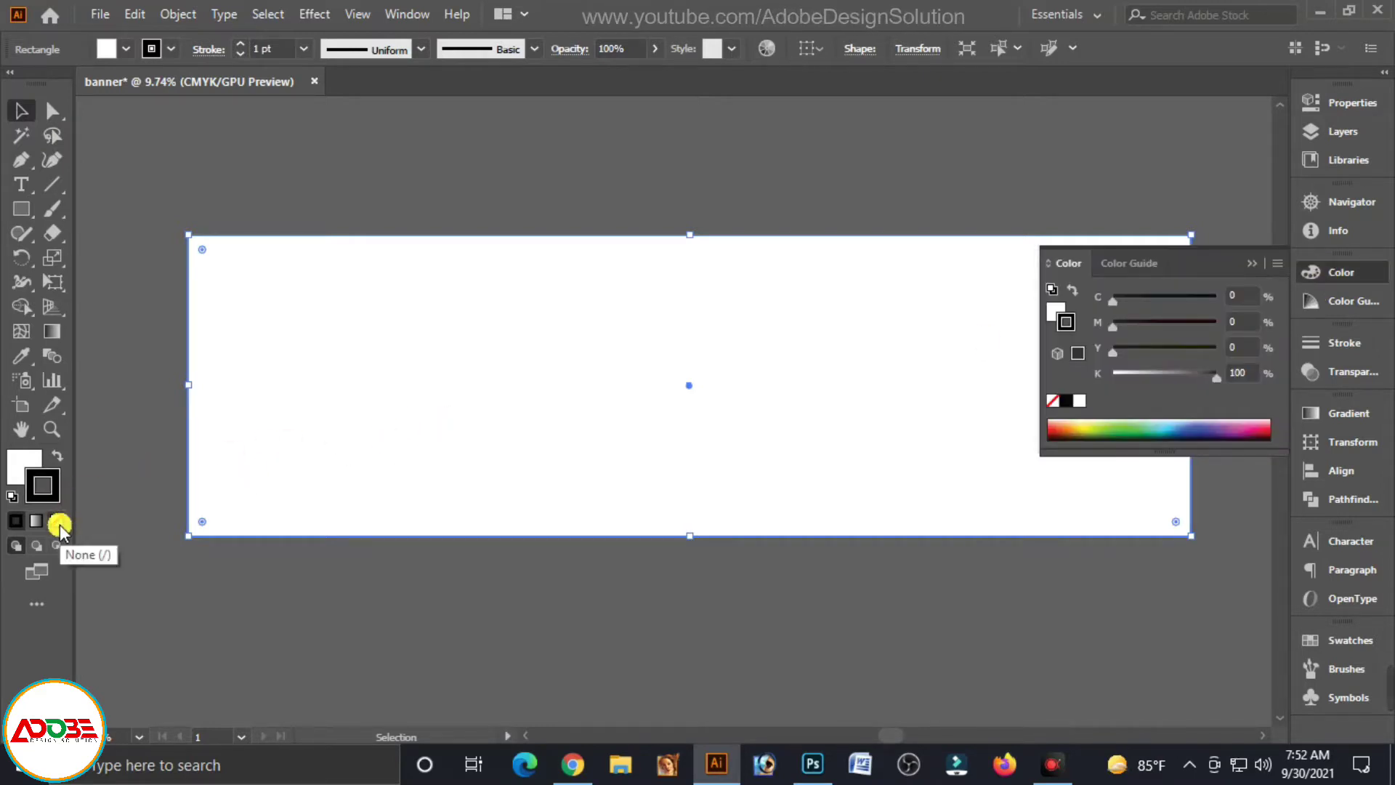
{"action": "left_click", "coordinate": [59, 523]}
{"action": "left_click", "coordinate": [36, 465]}
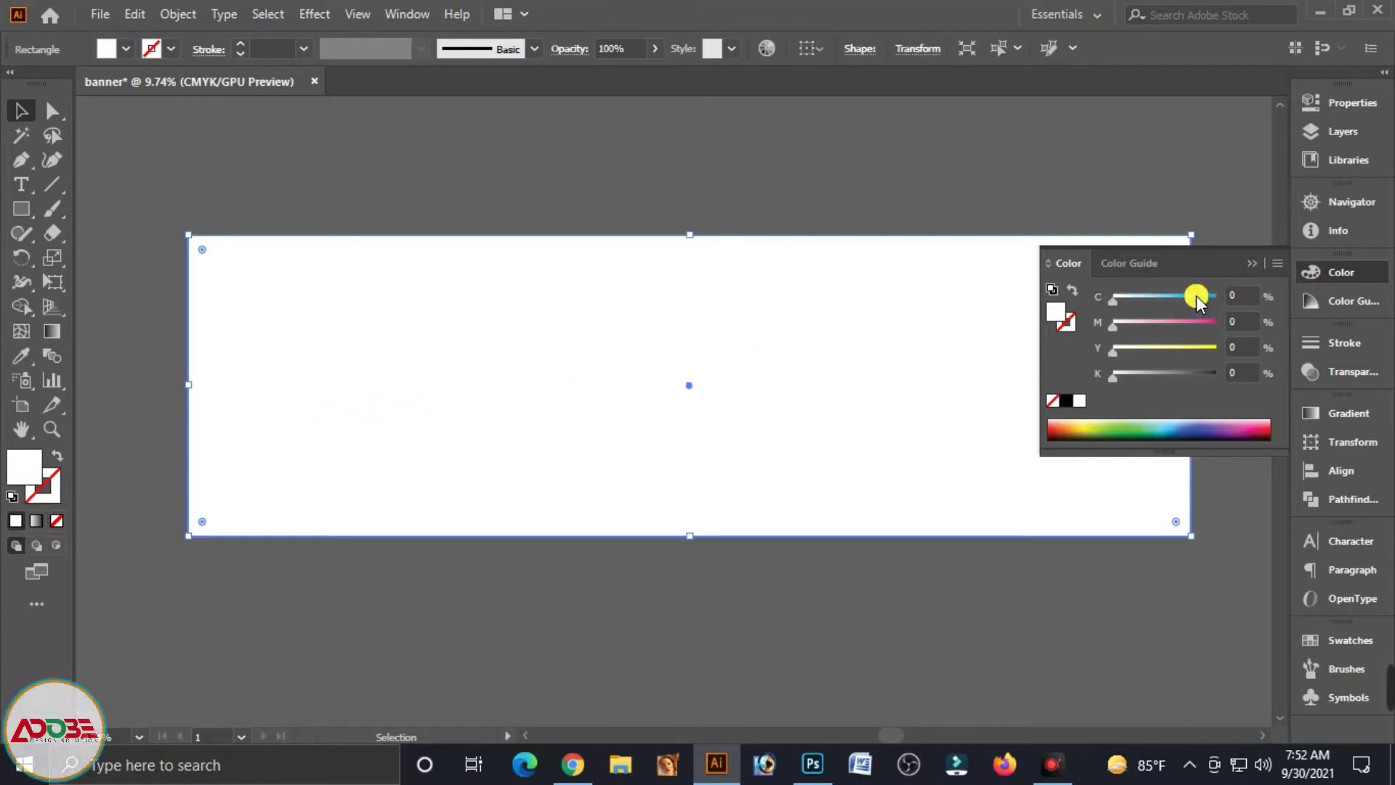
{"action": "left_click_drag", "start_coordinate": [1198, 299], "coordinate": [1287, 316]}
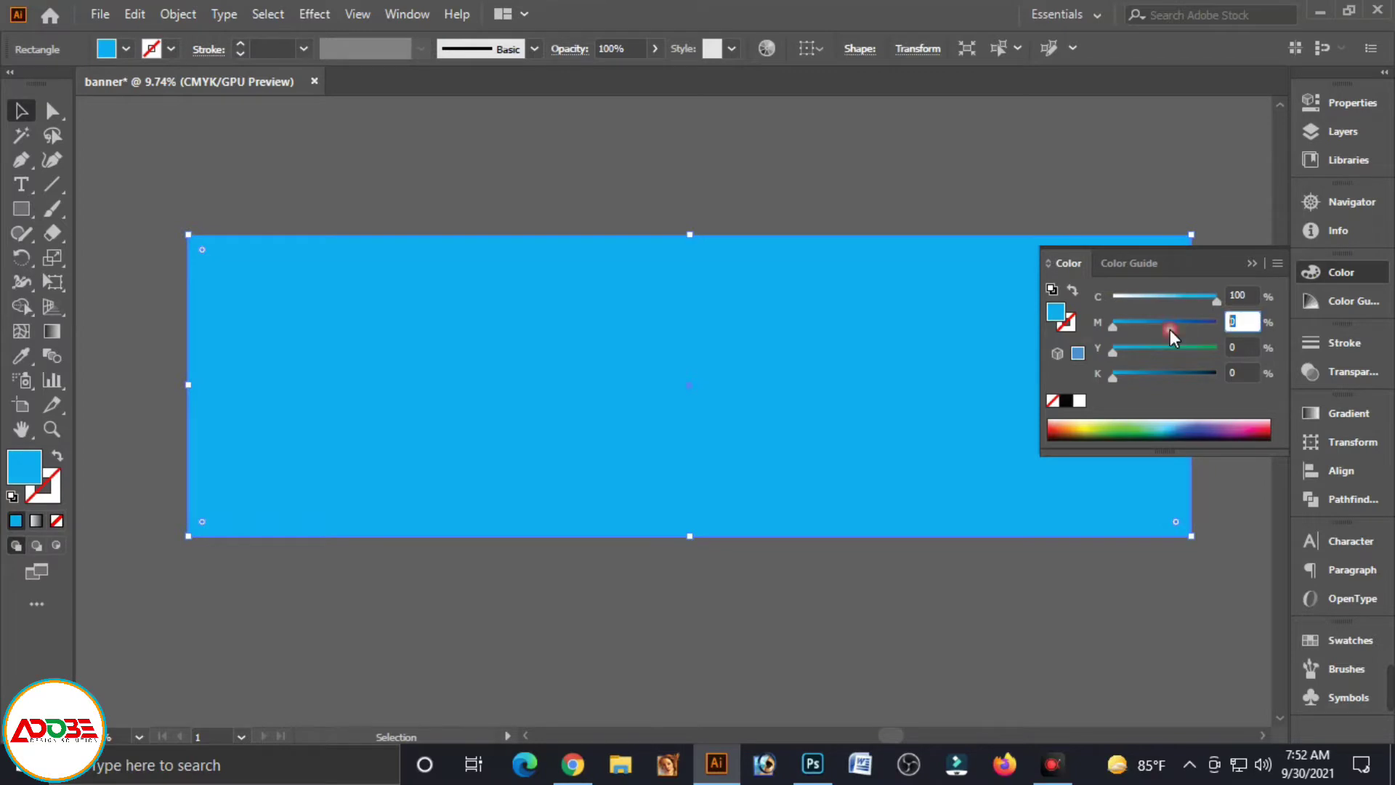
{"action": "type", "text": "0"}
{"action": "key", "text": "Tab"}
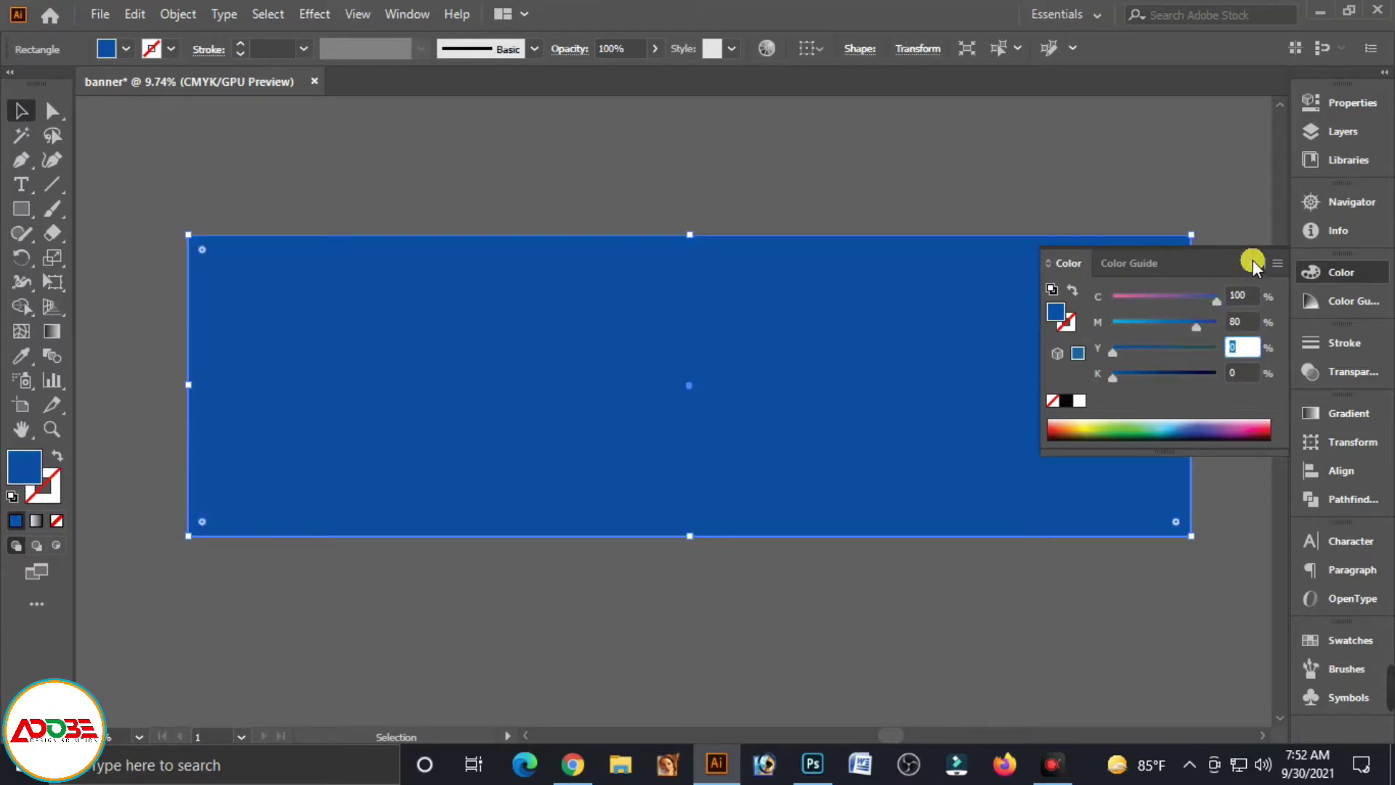
{"action": "left_click", "coordinate": [470, 373]}
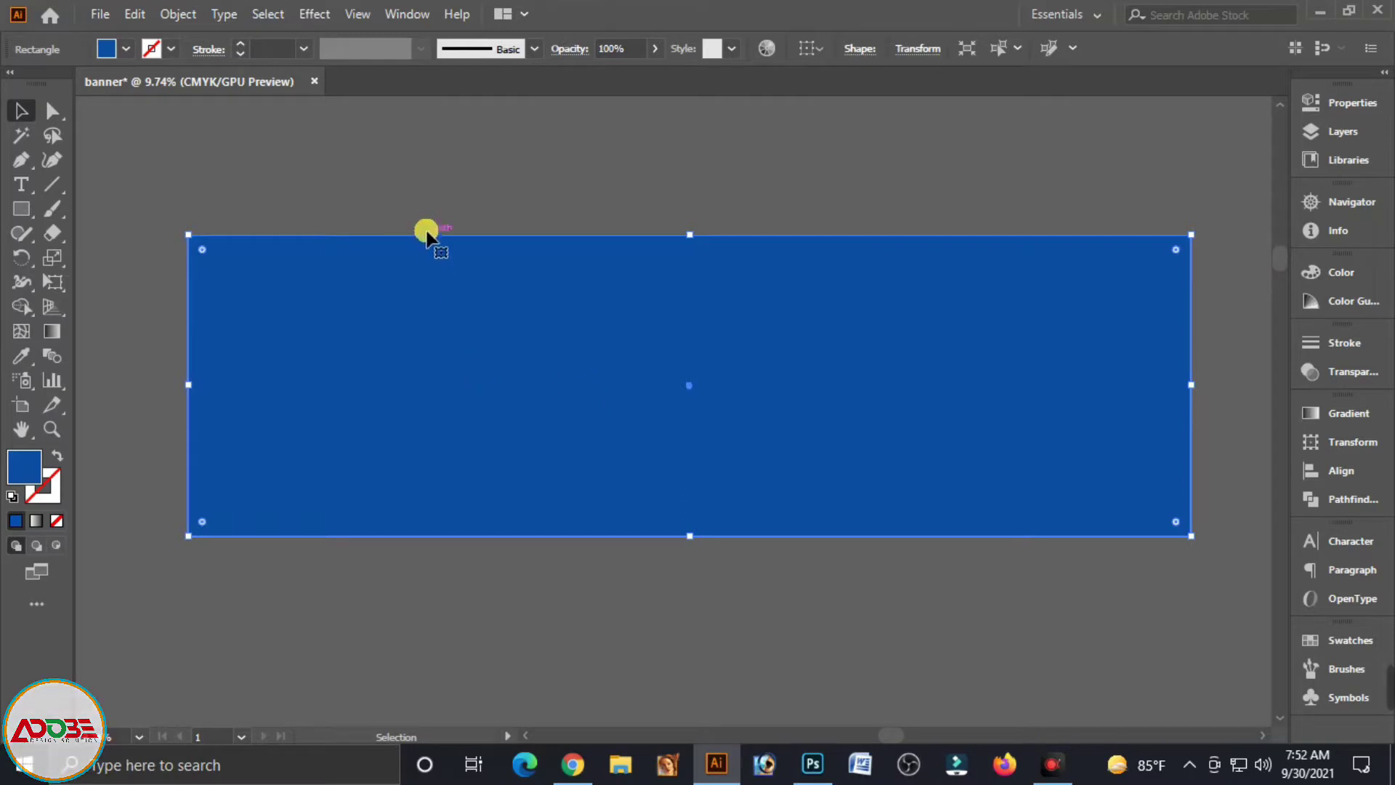
{"action": "left_click", "coordinate": [420, 228]}
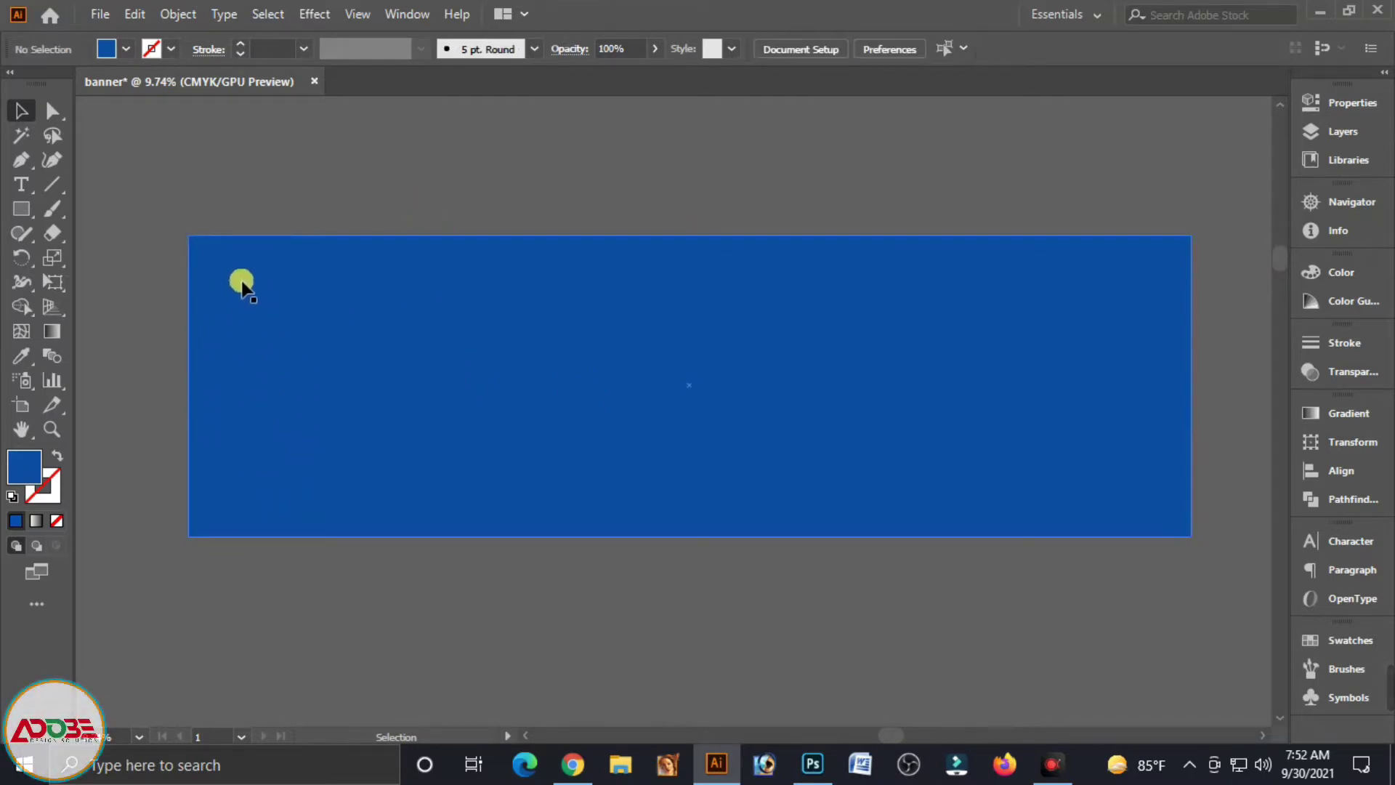
- Draw a roughly 10 × 8.75 in hexagon with the Polygon tool on the banner's left
{"action": "right_click", "coordinate": [22, 211]}
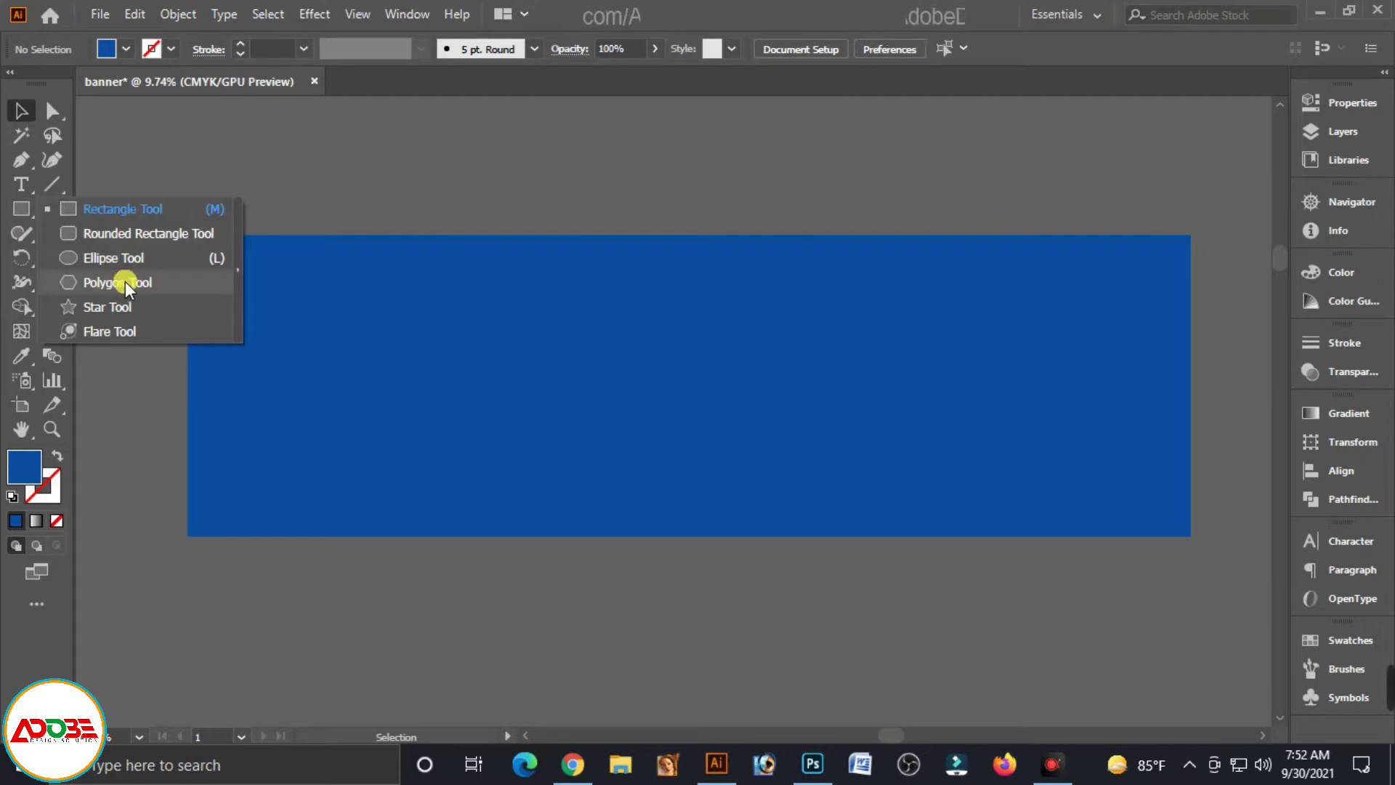
{"action": "left_click", "coordinate": [124, 283]}
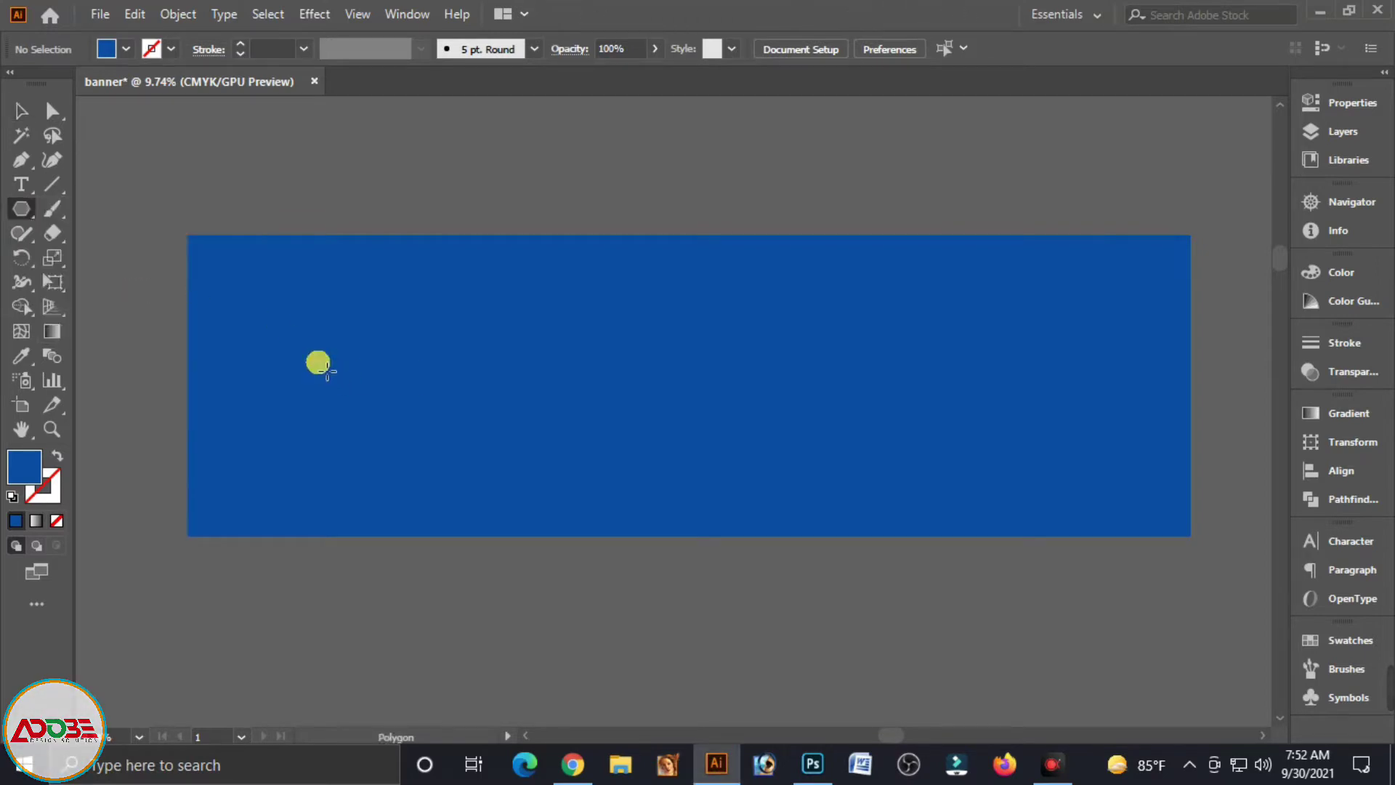
{"action": "left_click_drag", "start_coordinate": [300, 344], "coordinate": [332, 388]}
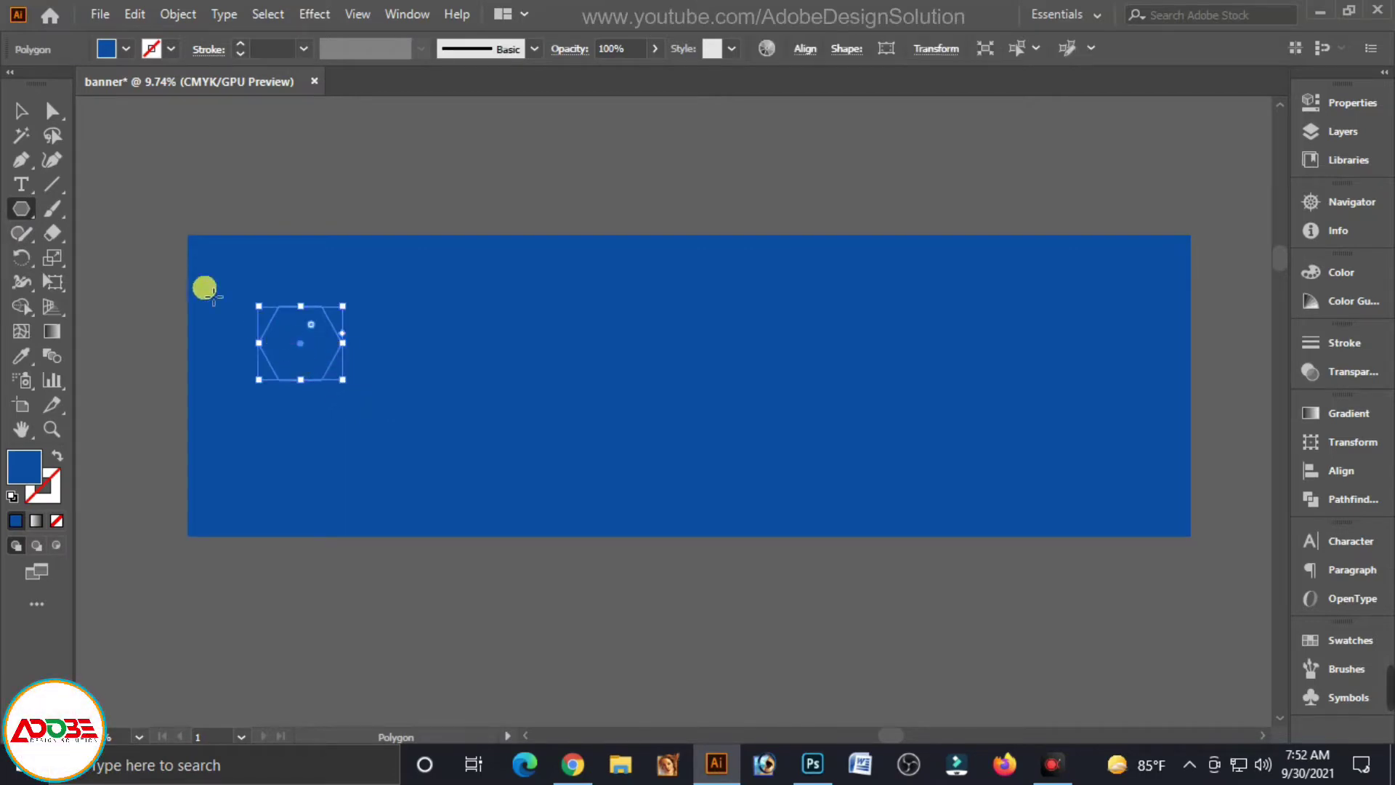
- Fill the hexagon with the white swatch and deselect it
{"action": "left_click", "coordinate": [22, 110]}
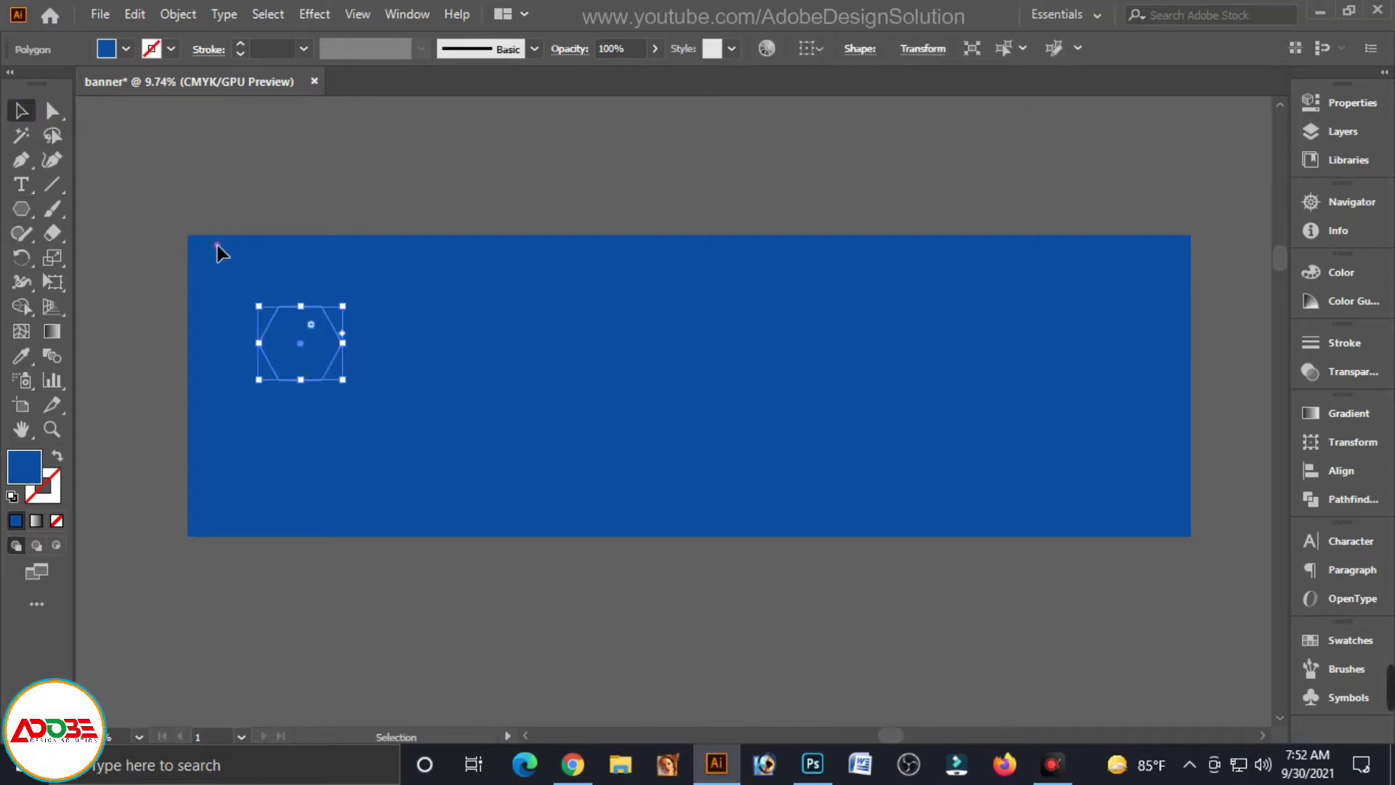
{"action": "left_click", "coordinate": [1341, 273]}
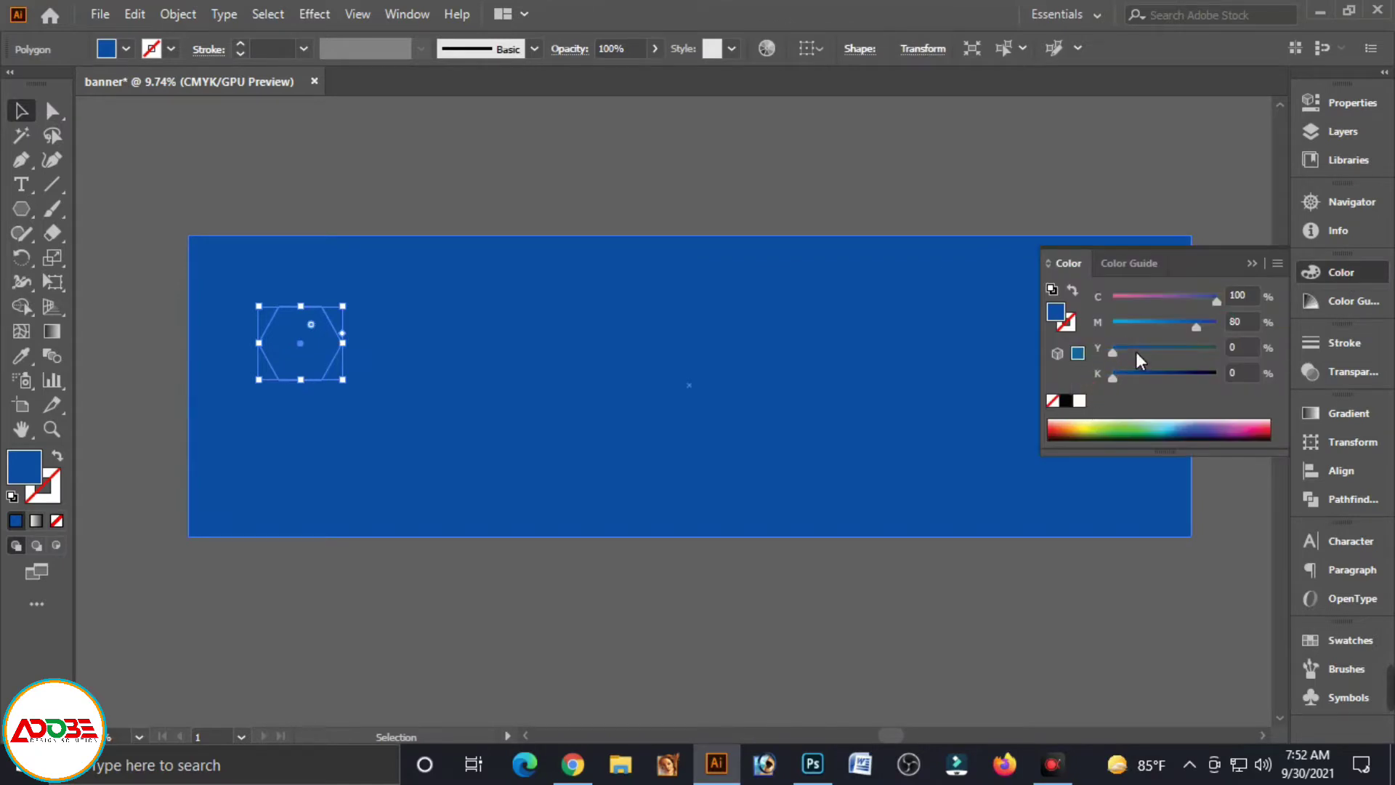
{"action": "left_click", "coordinate": [1082, 400]}
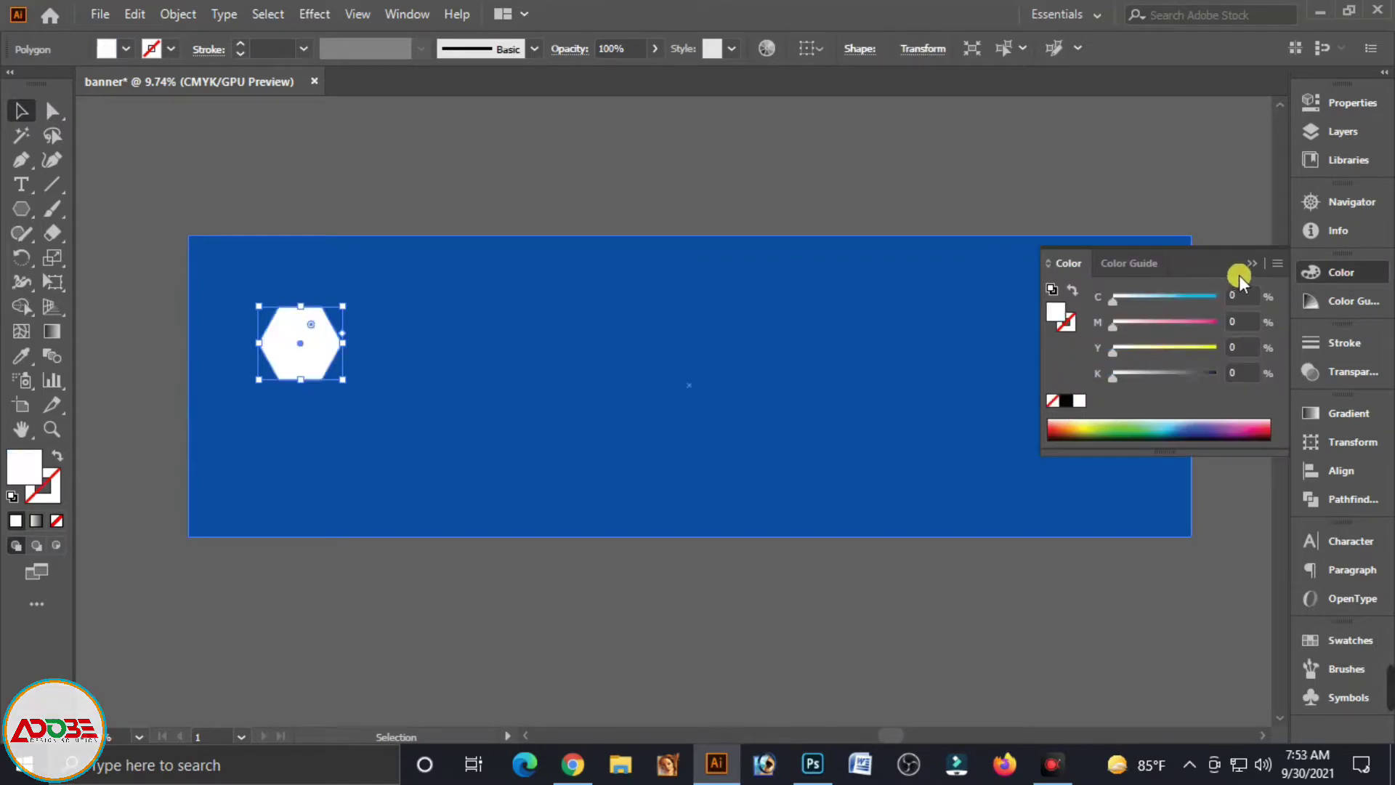
{"action": "left_click", "coordinate": [255, 221]}
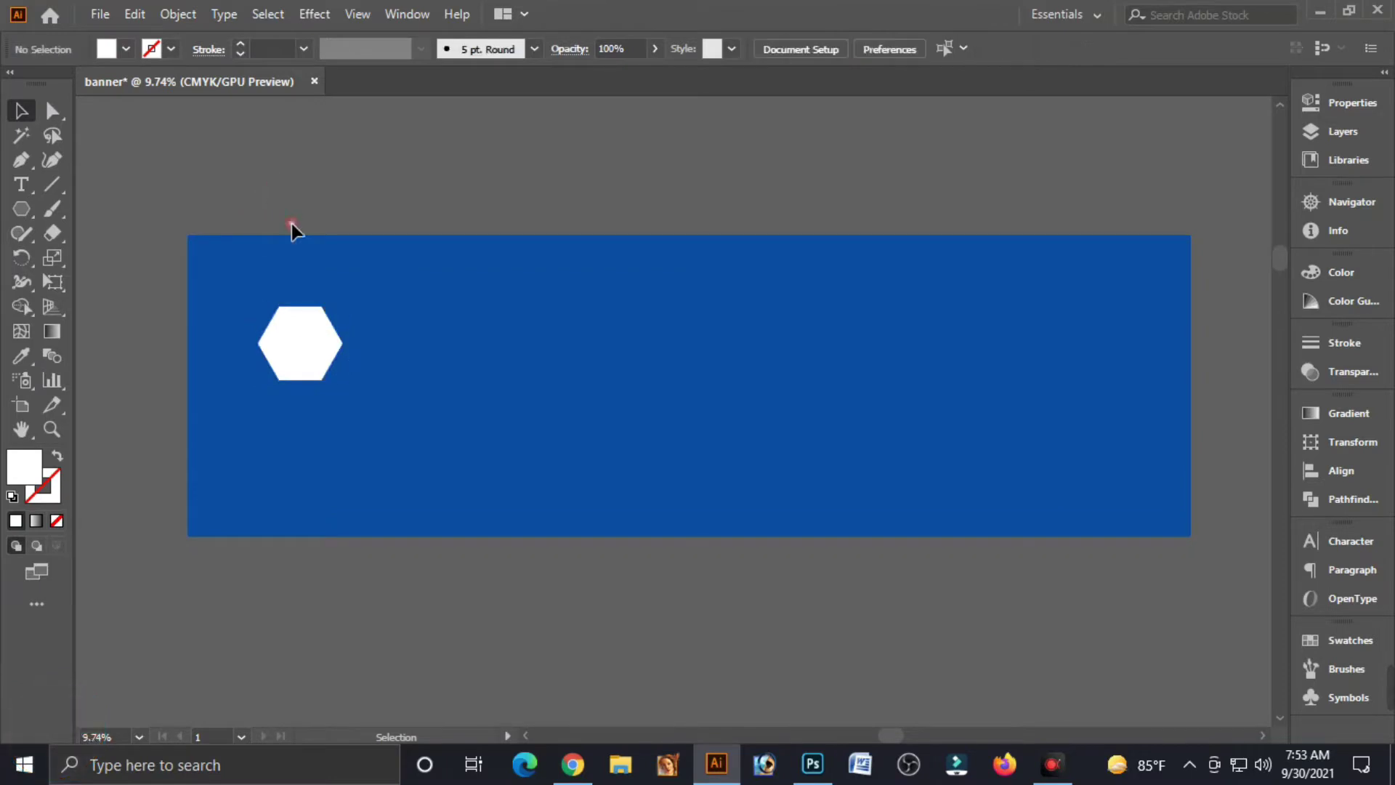
- Duplicate the hexagon into a column and distribute the copies evenly by vertical centre
{"action": "mouse_move", "coordinate": [317, 361]}
{"action": "left_mouse_down"}
{"action": "mouse_move", "coordinate": [297, 284]}
{"action": "mouse_move", "coordinate": [273, 512]}
{"action": "mouse_move", "coordinate": [297, 356]}
{"action": "left_mouse_up"}
{"action": "left_click", "coordinate": [305, 367]}
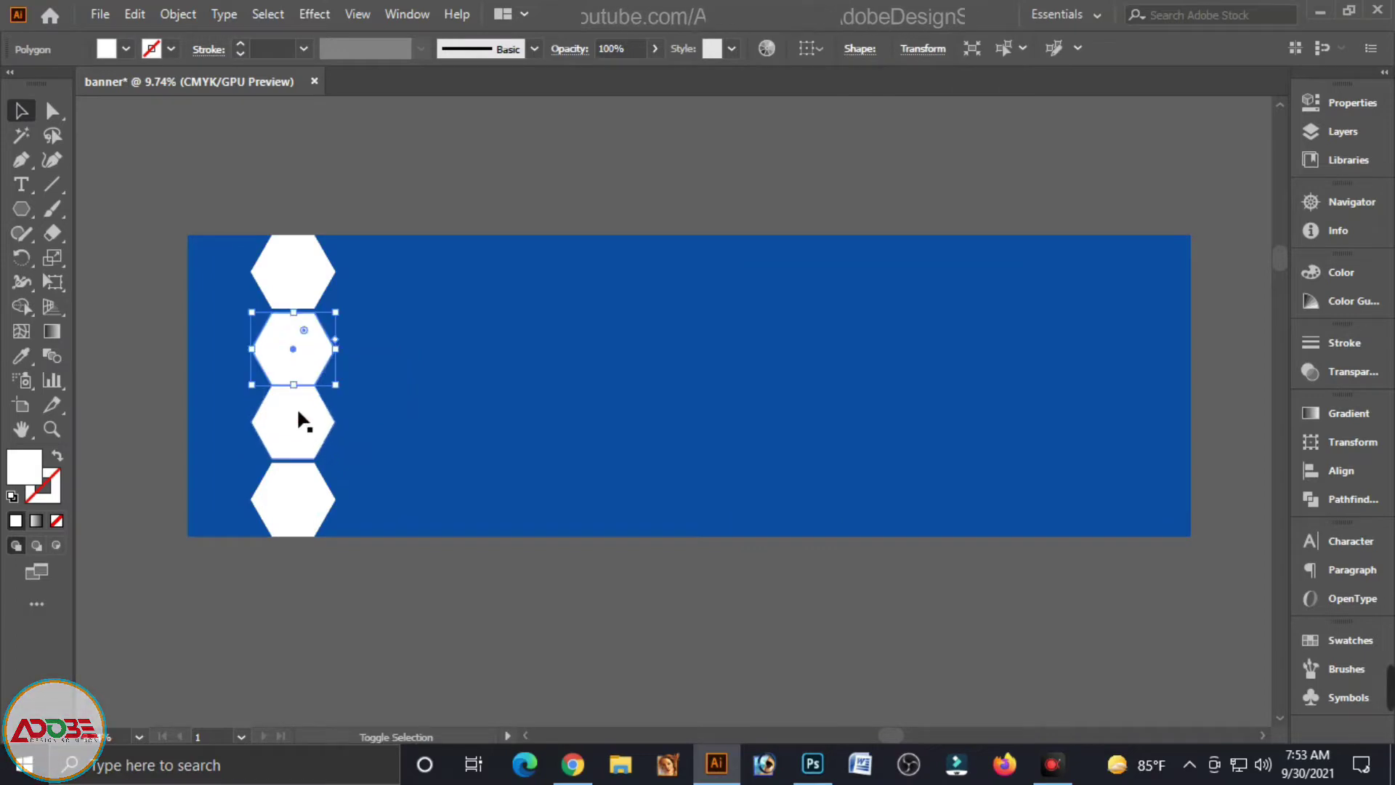
{"action": "left_click", "coordinate": [296, 505], "text": "shift"}
{"action": "left_click", "coordinate": [298, 279], "text": "shift"}
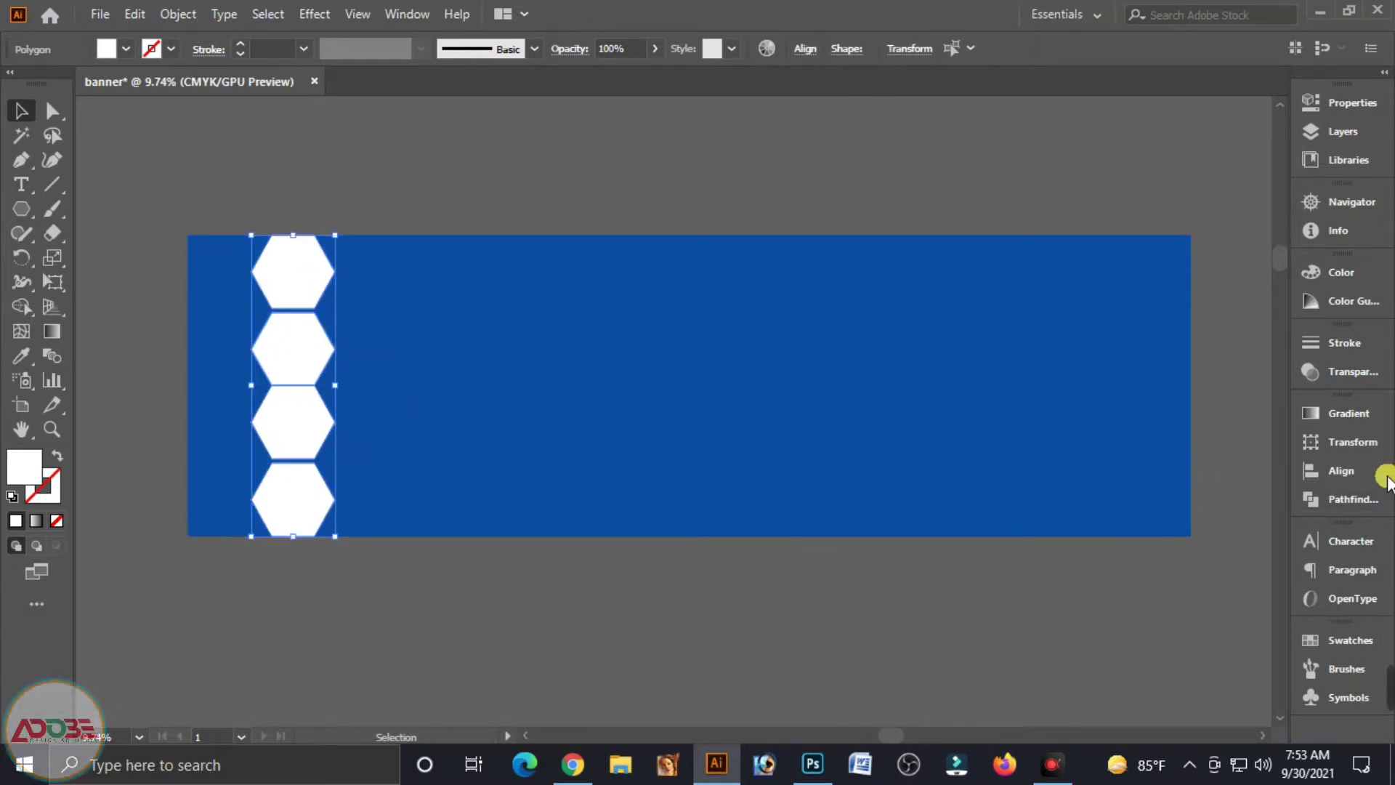
{"action": "left_click", "coordinate": [1341, 471]}
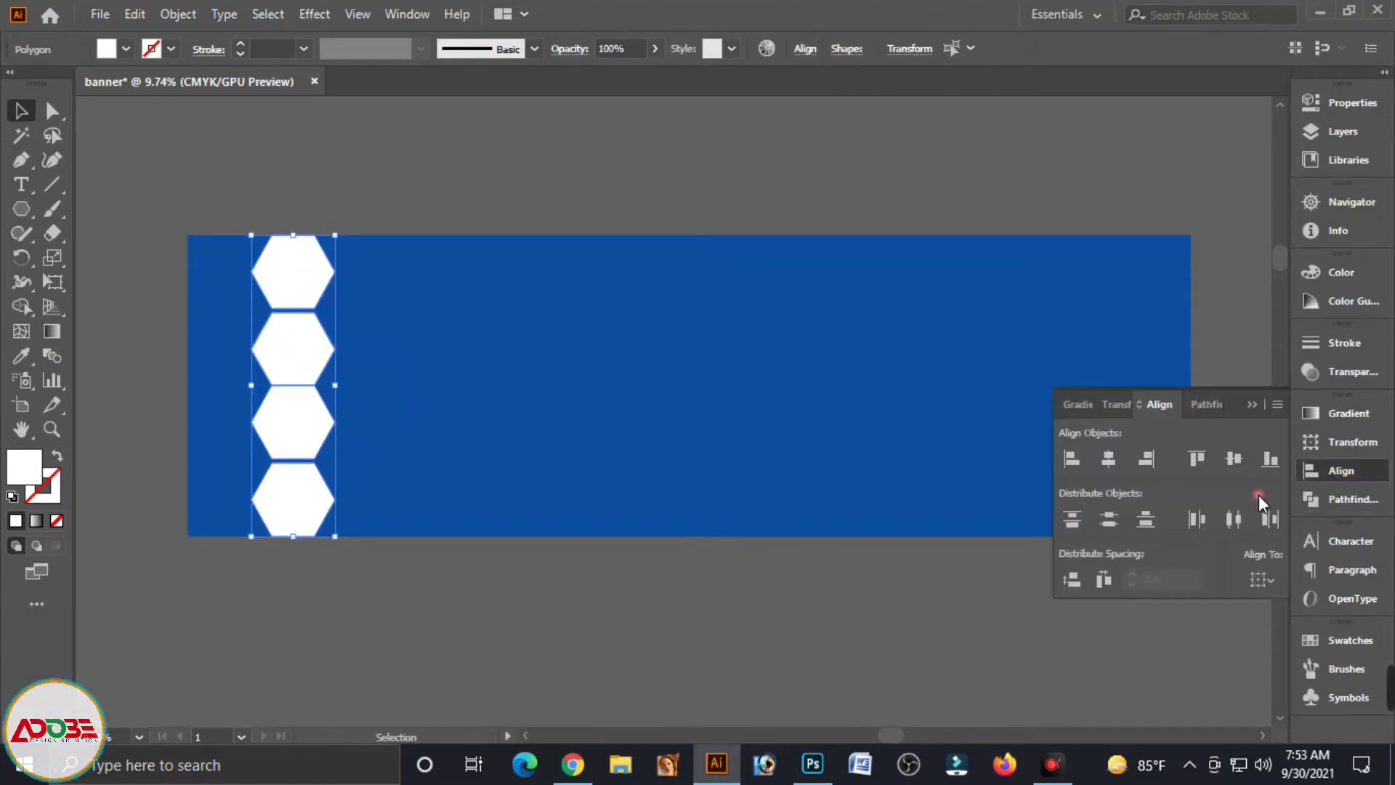
{"action": "left_click", "coordinate": [1108, 519]}
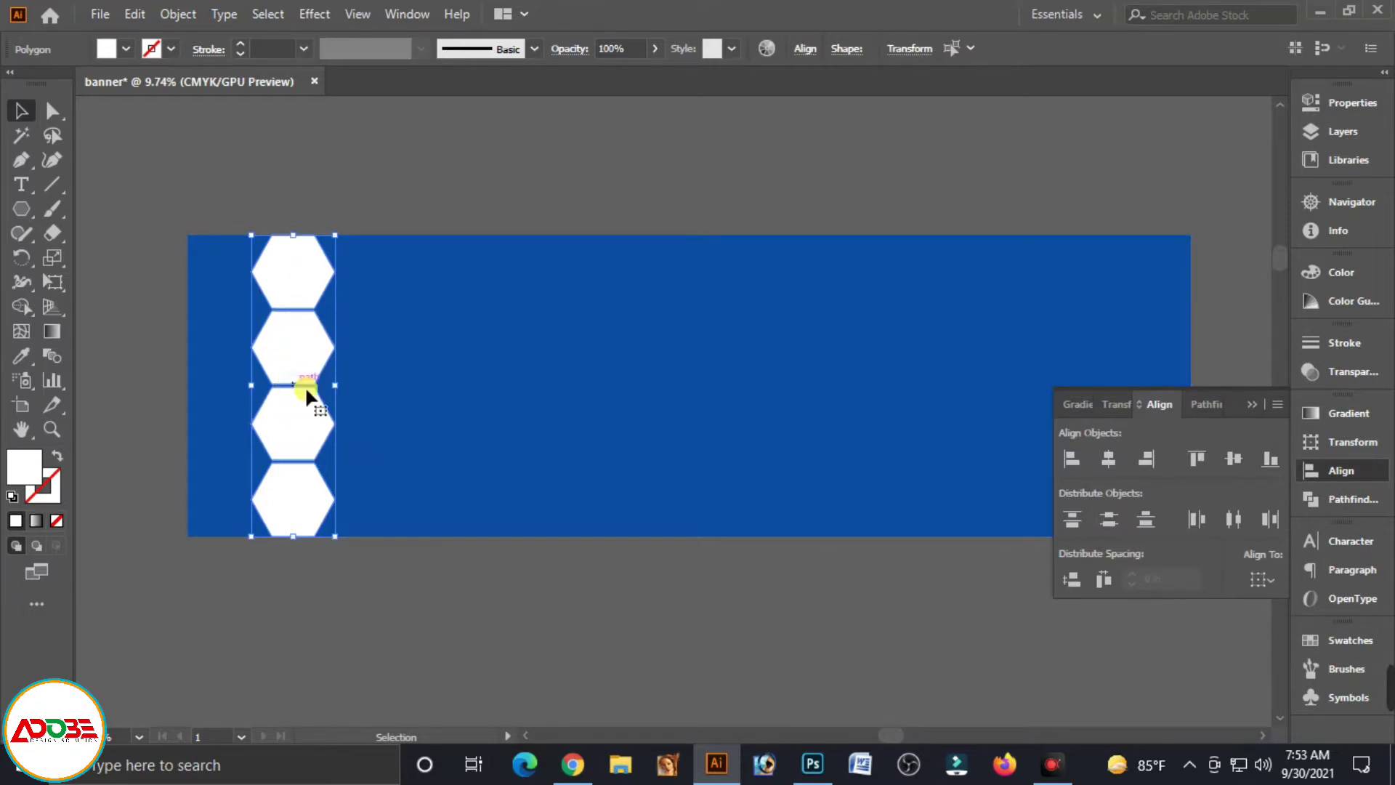
{"action": "left_click", "coordinate": [300, 538]}
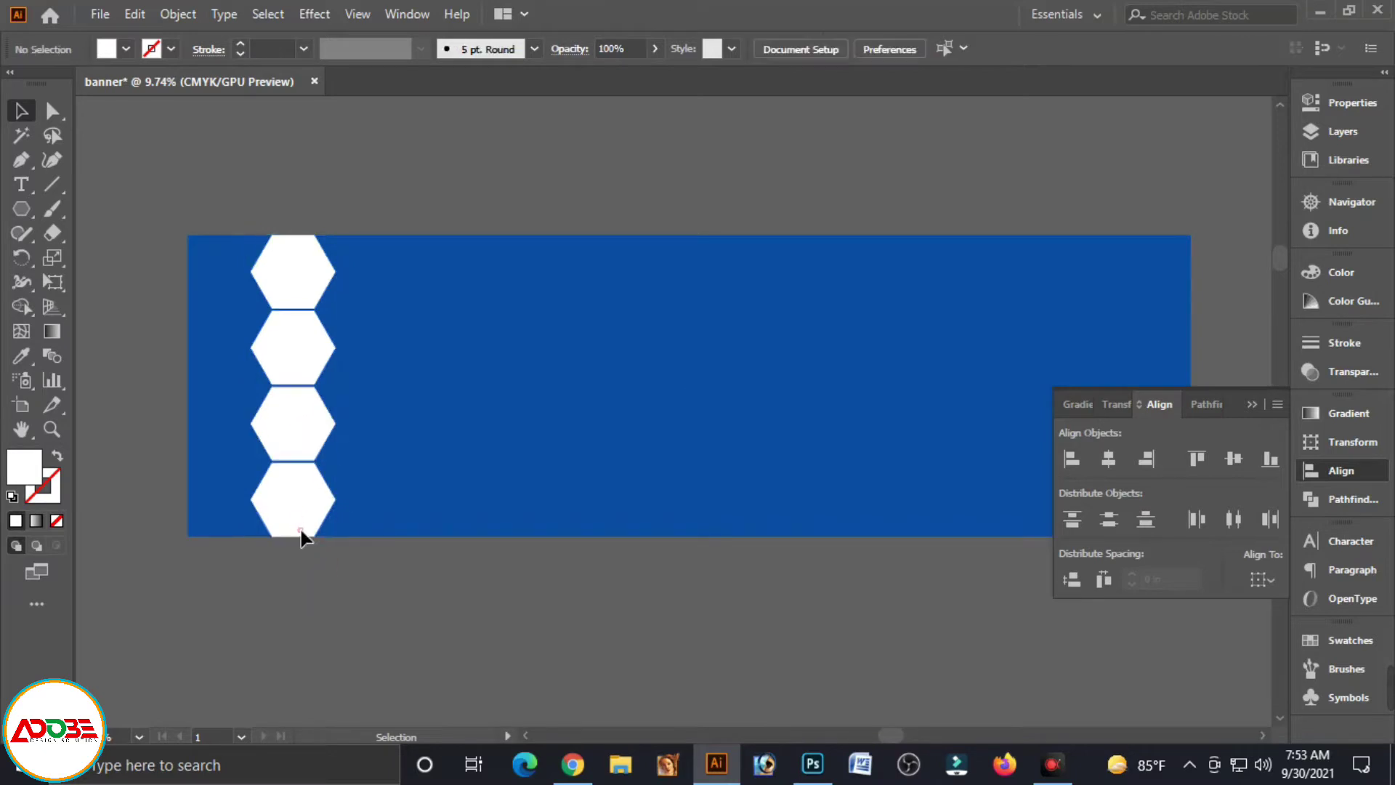
- Add a fifth hexagon copy below the column and select the whole column
{"action": "left_click", "coordinate": [291, 499]}
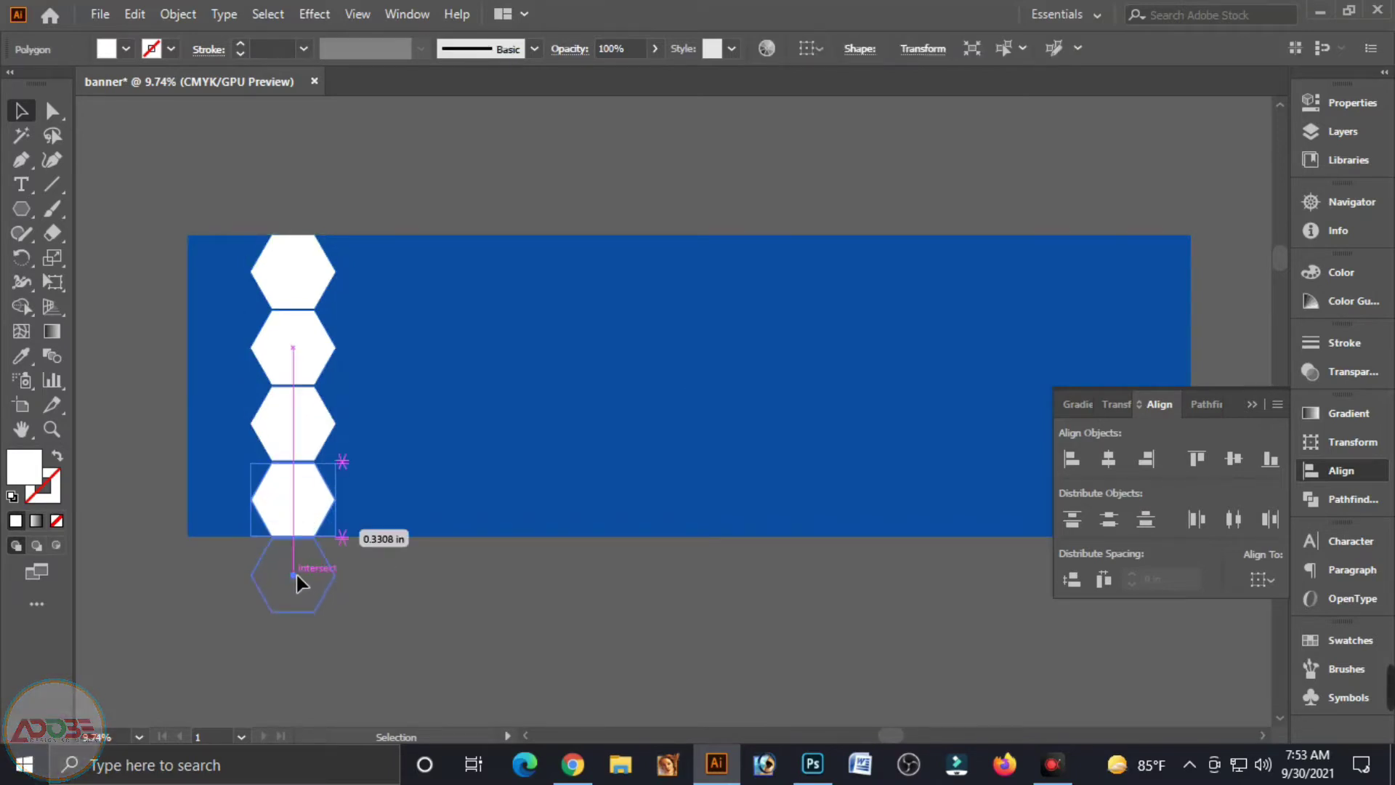
{"action": "left_click_drag", "start_coordinate": [296, 559], "coordinate": [296, 574]}
{"action": "left_click", "coordinate": [385, 577]}
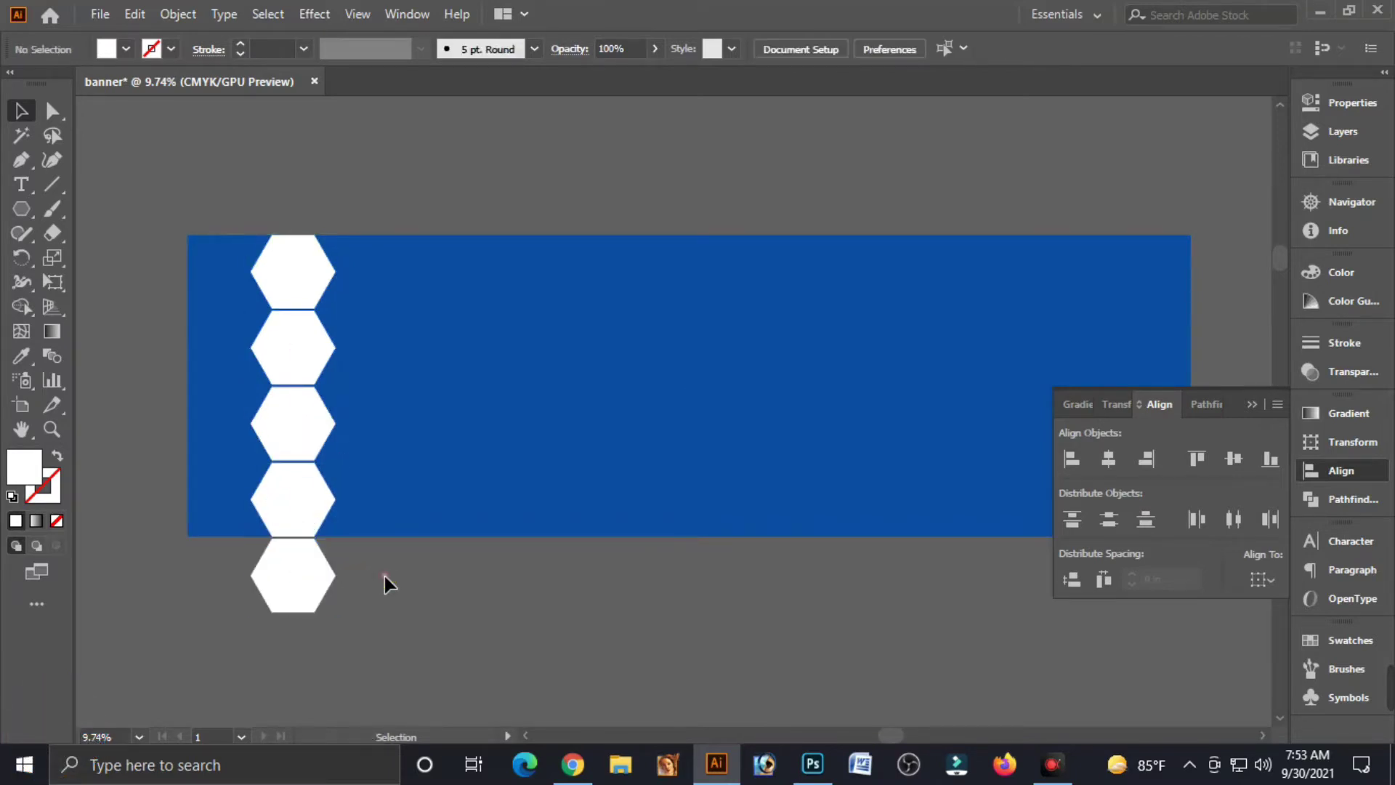
{"action": "left_click", "coordinate": [303, 575]}
{"action": "left_click", "coordinate": [294, 504], "text": "shift"}
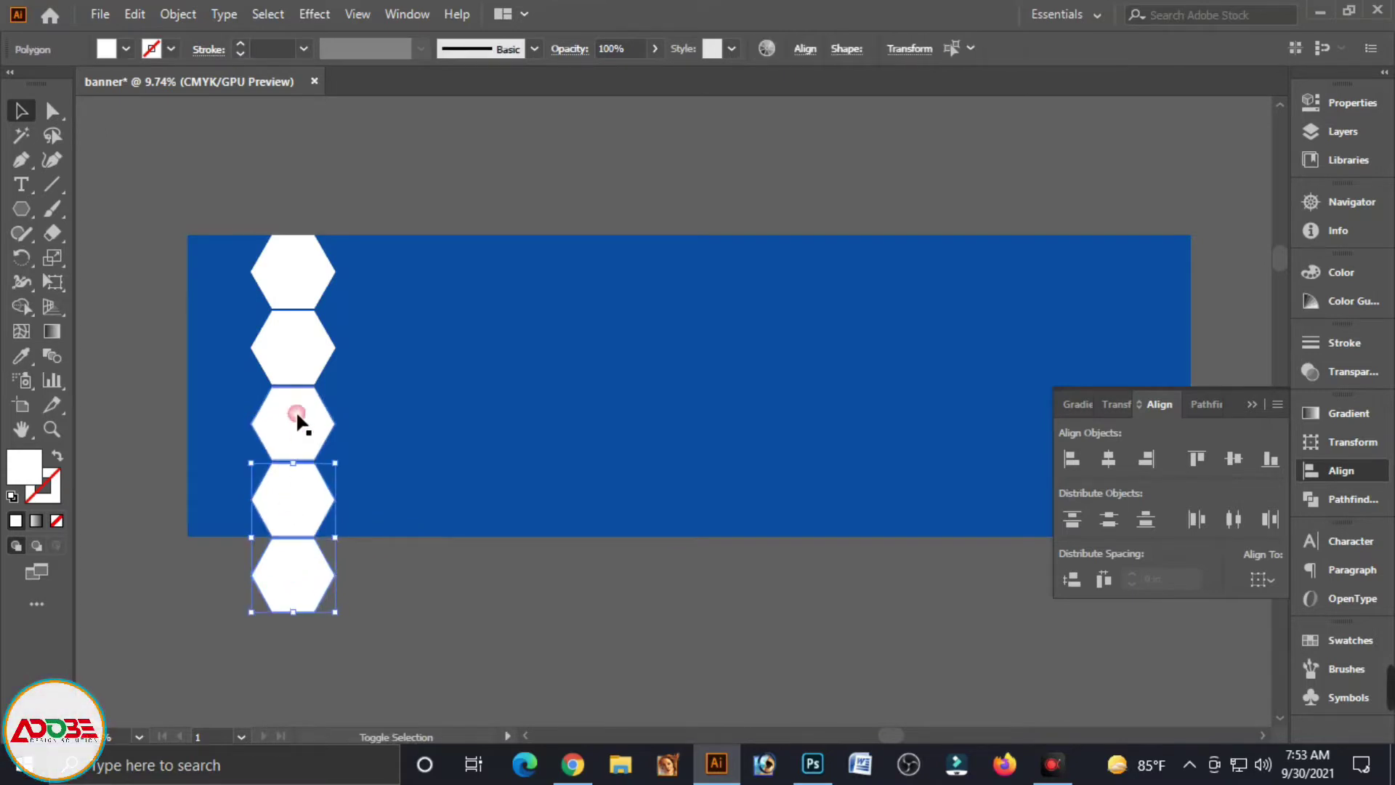
{"action": "left_click", "coordinate": [295, 410], "text": "shift"}
{"action": "left_click", "coordinate": [293, 364], "text": "shift"}
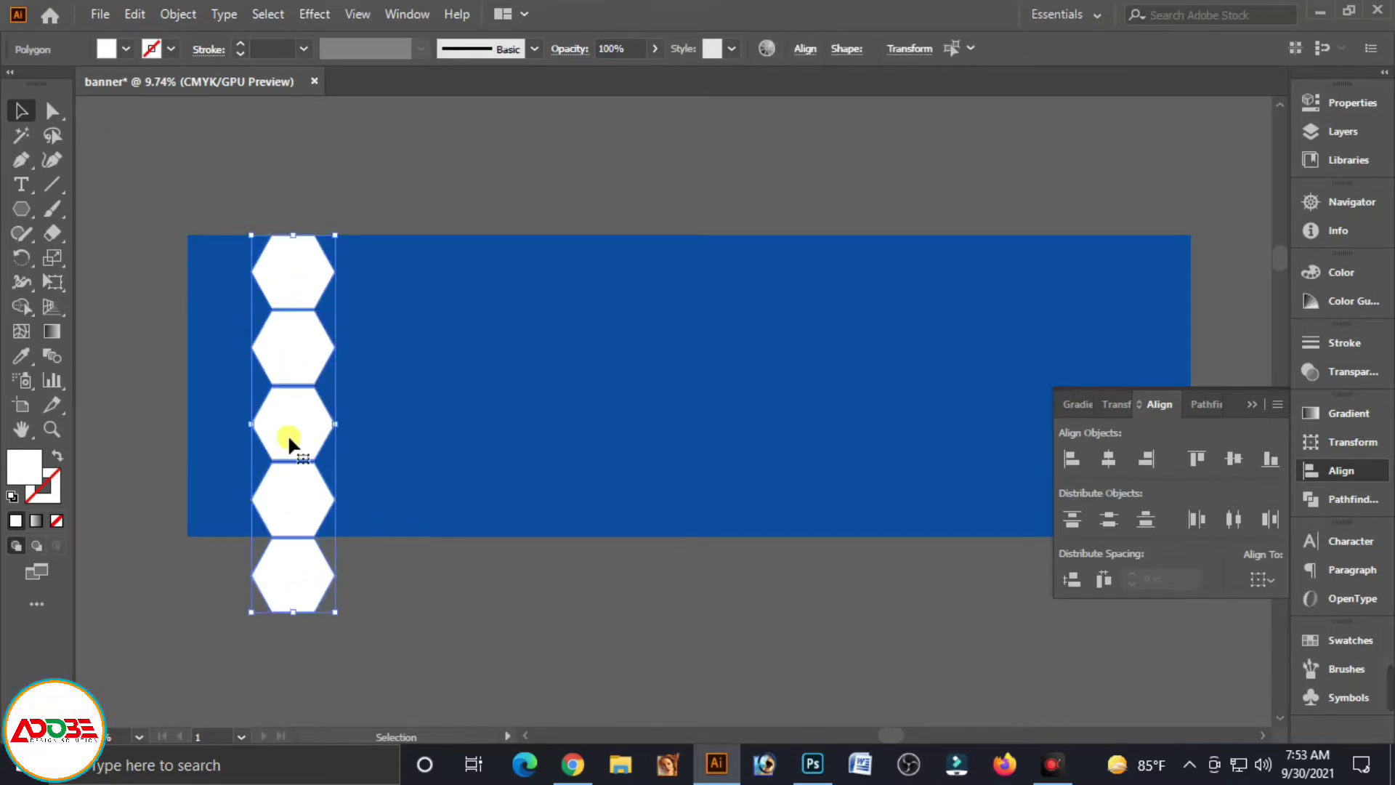
- Alt-drag copies of the hexagon column sideways to build staggered honeycomb columns
{"action": "left_click_drag", "start_coordinate": [288, 427], "coordinate": [360, 390]}
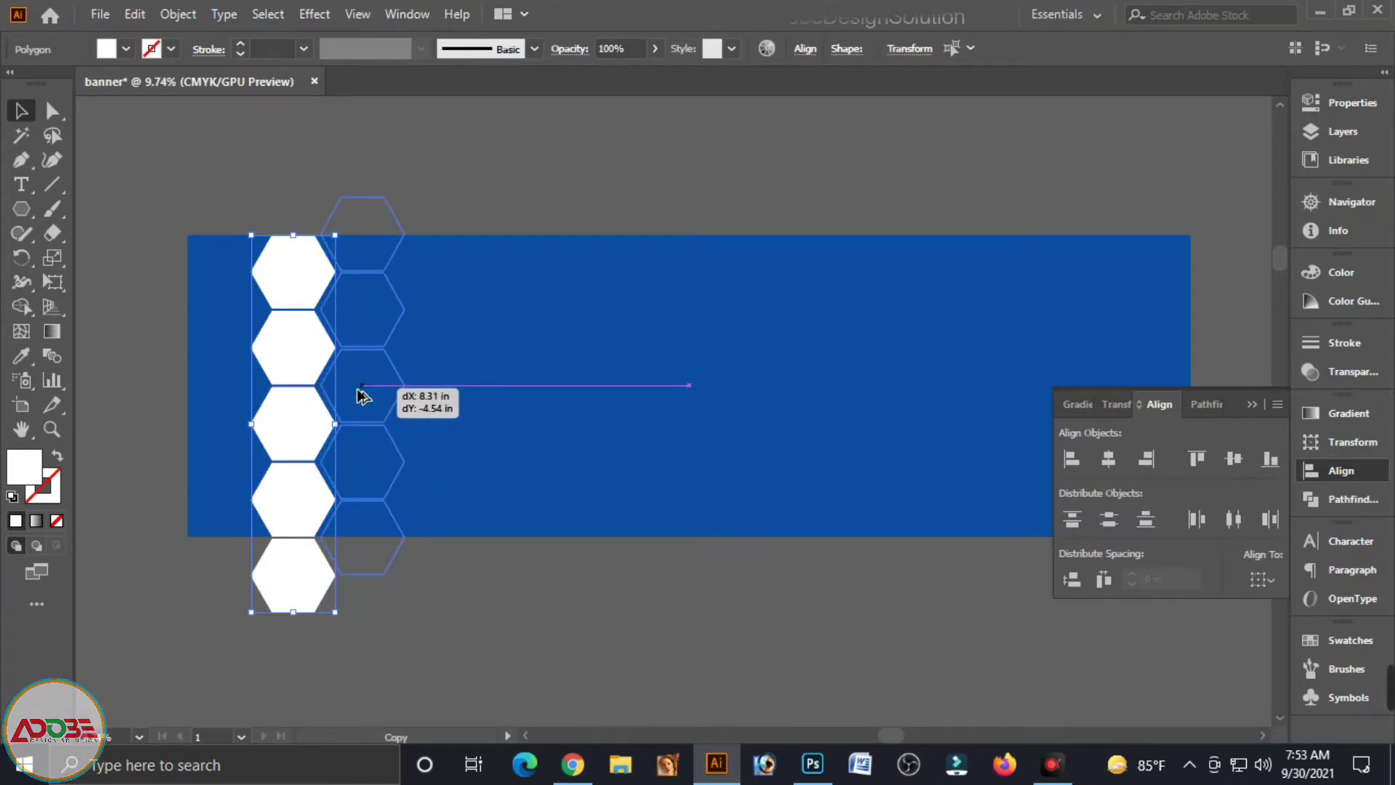
{"action": "left_click_drag", "start_coordinate": [358, 392], "coordinate": [359, 393]}
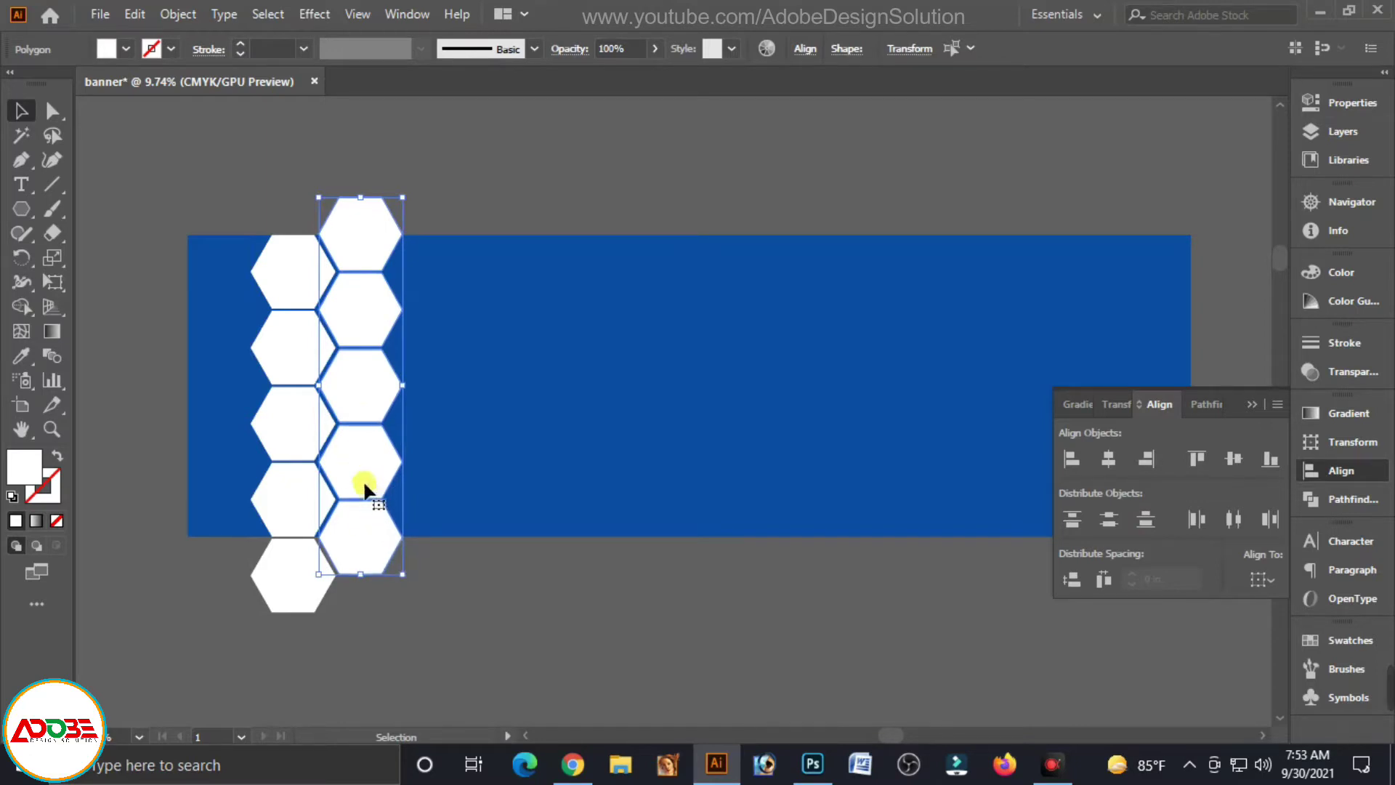
{"action": "left_click_drag", "start_coordinate": [364, 452], "coordinate": [229, 455]}
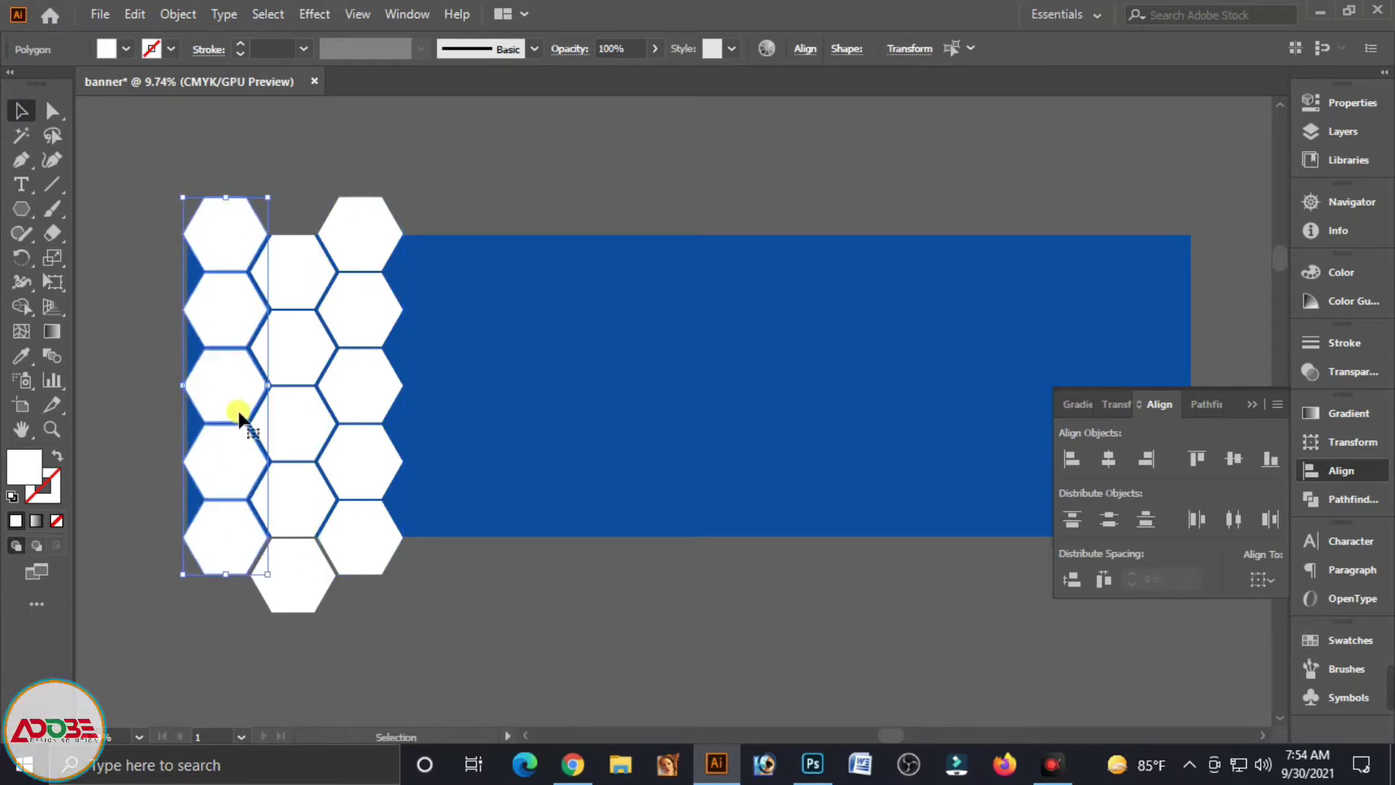
{"action": "left_click_drag", "start_coordinate": [233, 388], "coordinate": [167, 427]}
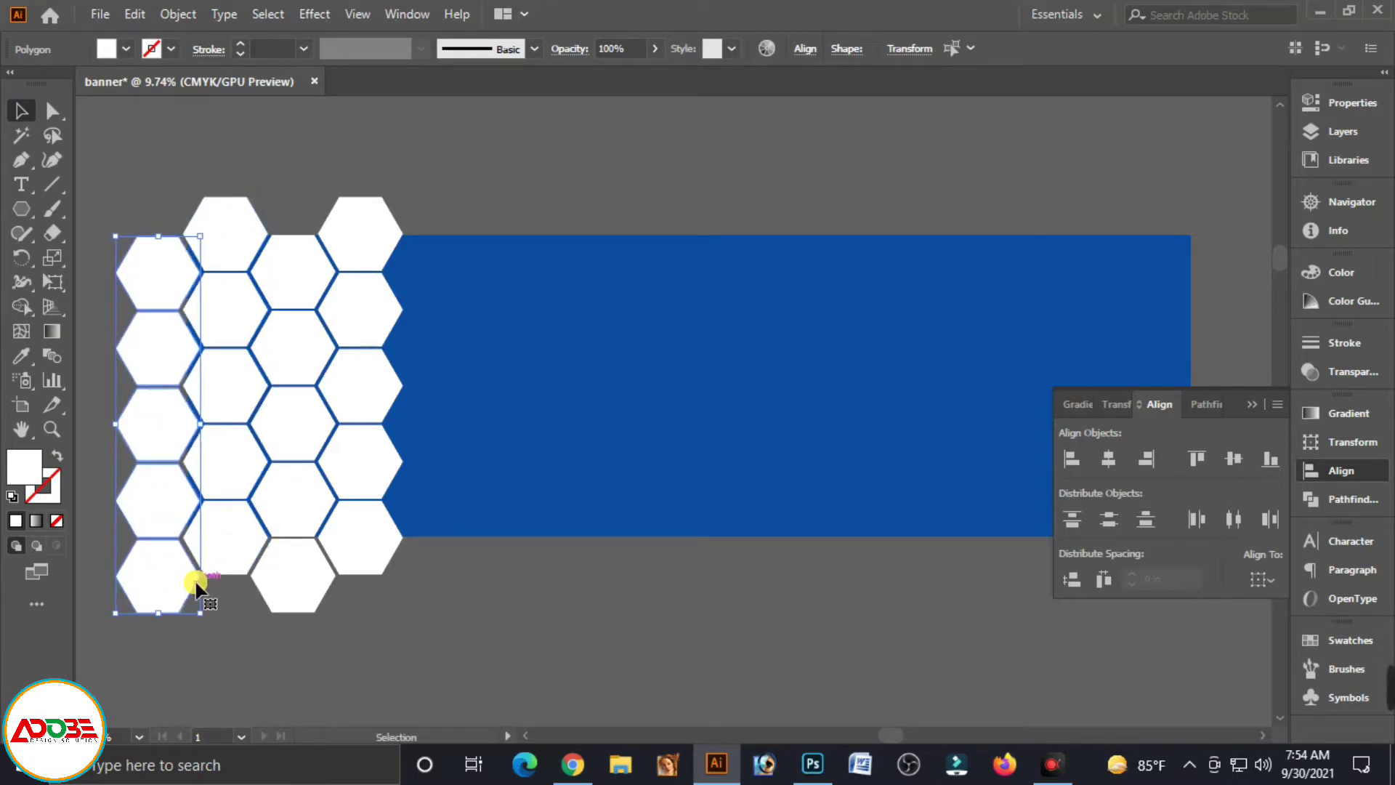
- Select only the hexagons and nudge them two steps to the right
{"action": "left_click", "coordinate": [172, 155]}
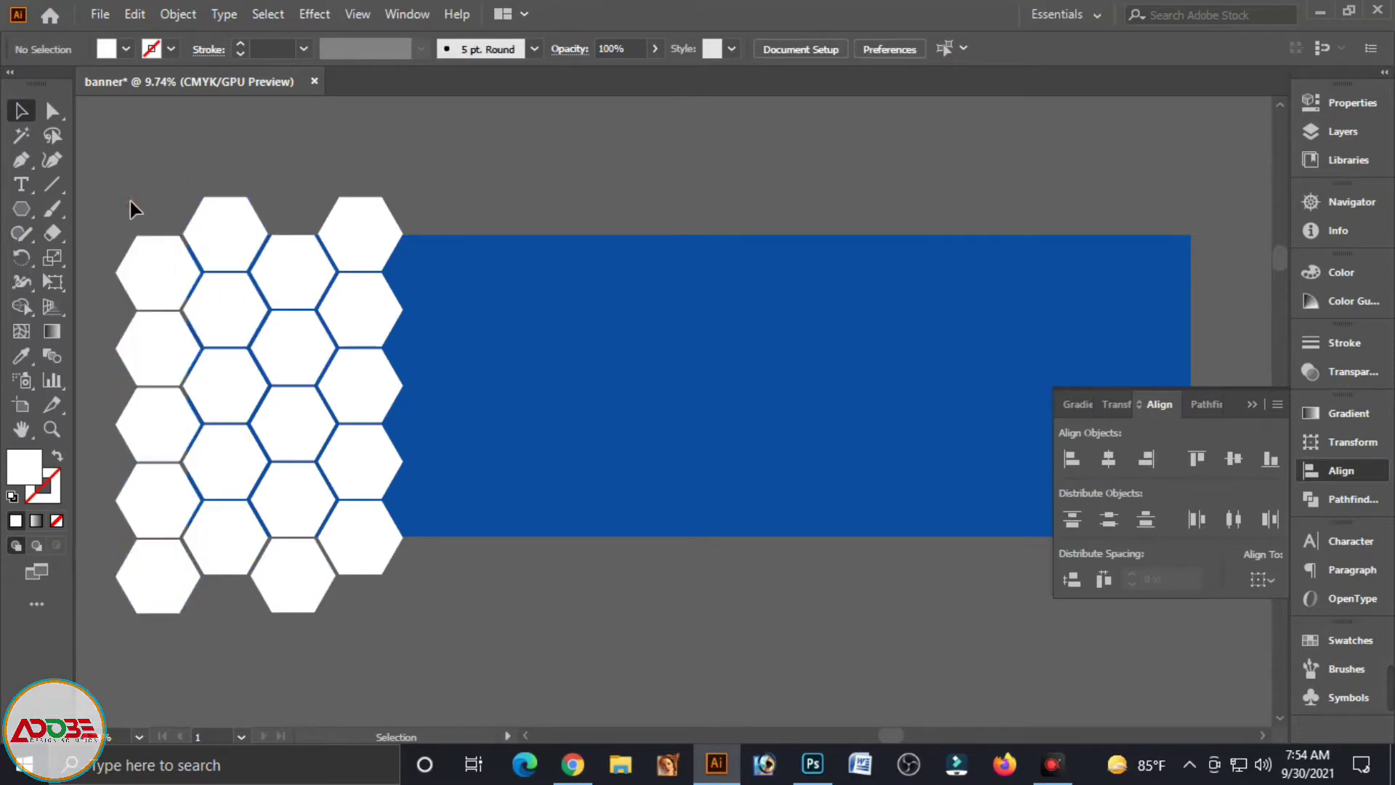
{"action": "left_click", "coordinate": [358, 564]}
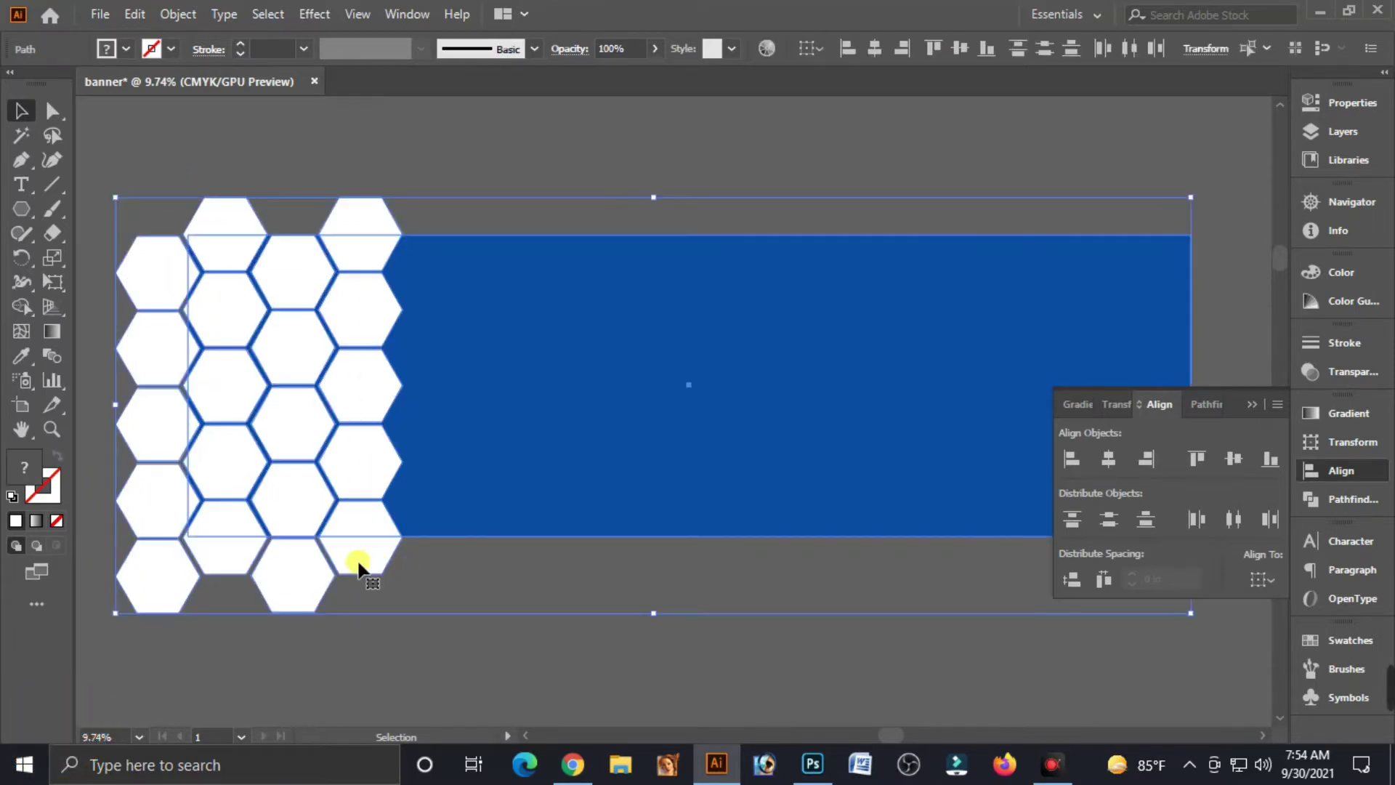
{"action": "left_click", "coordinate": [462, 454], "text": "shift"}
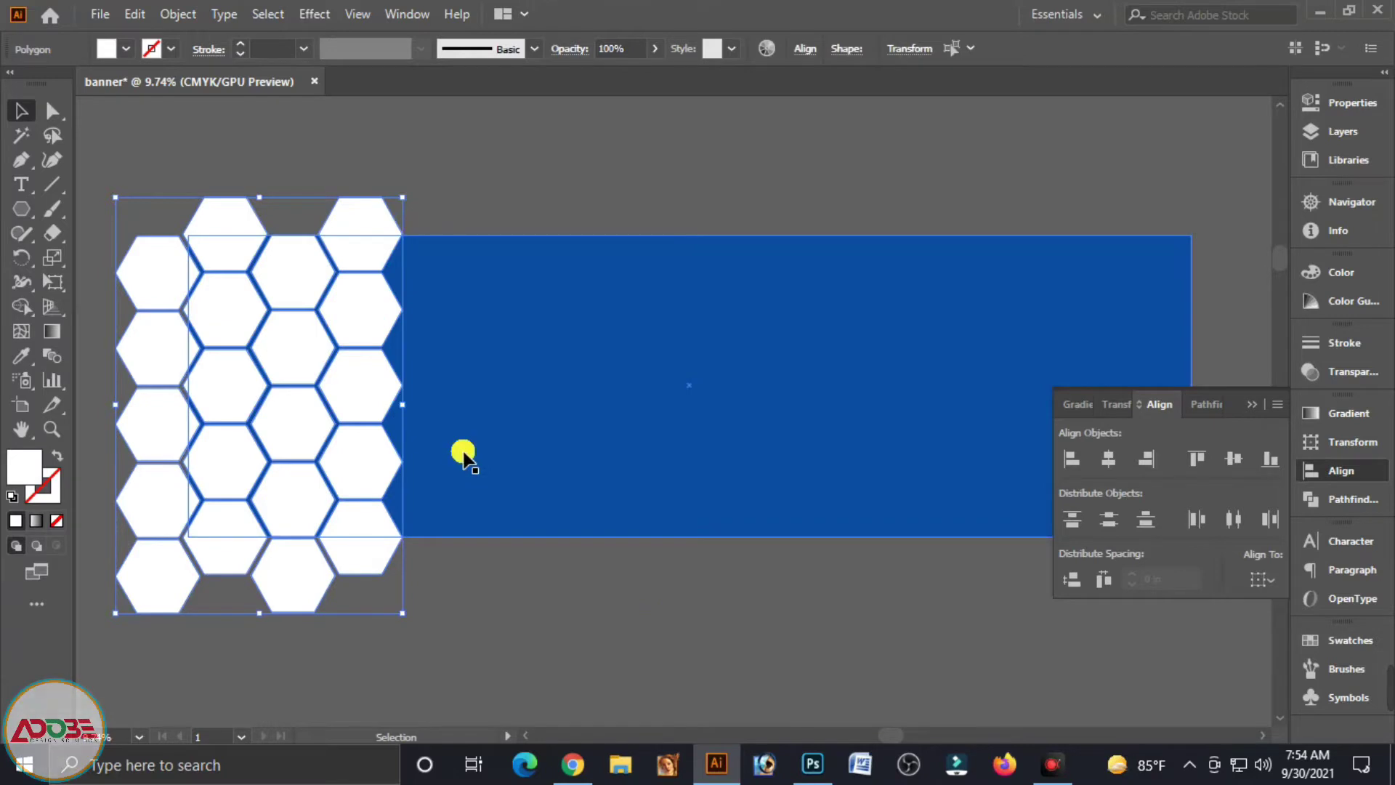
{"action": "key", "text": "Right"}
{"action": "key", "text": "Right"}
{"action": "key", "text": "Right"}
{"action": "key", "text": "Right"}
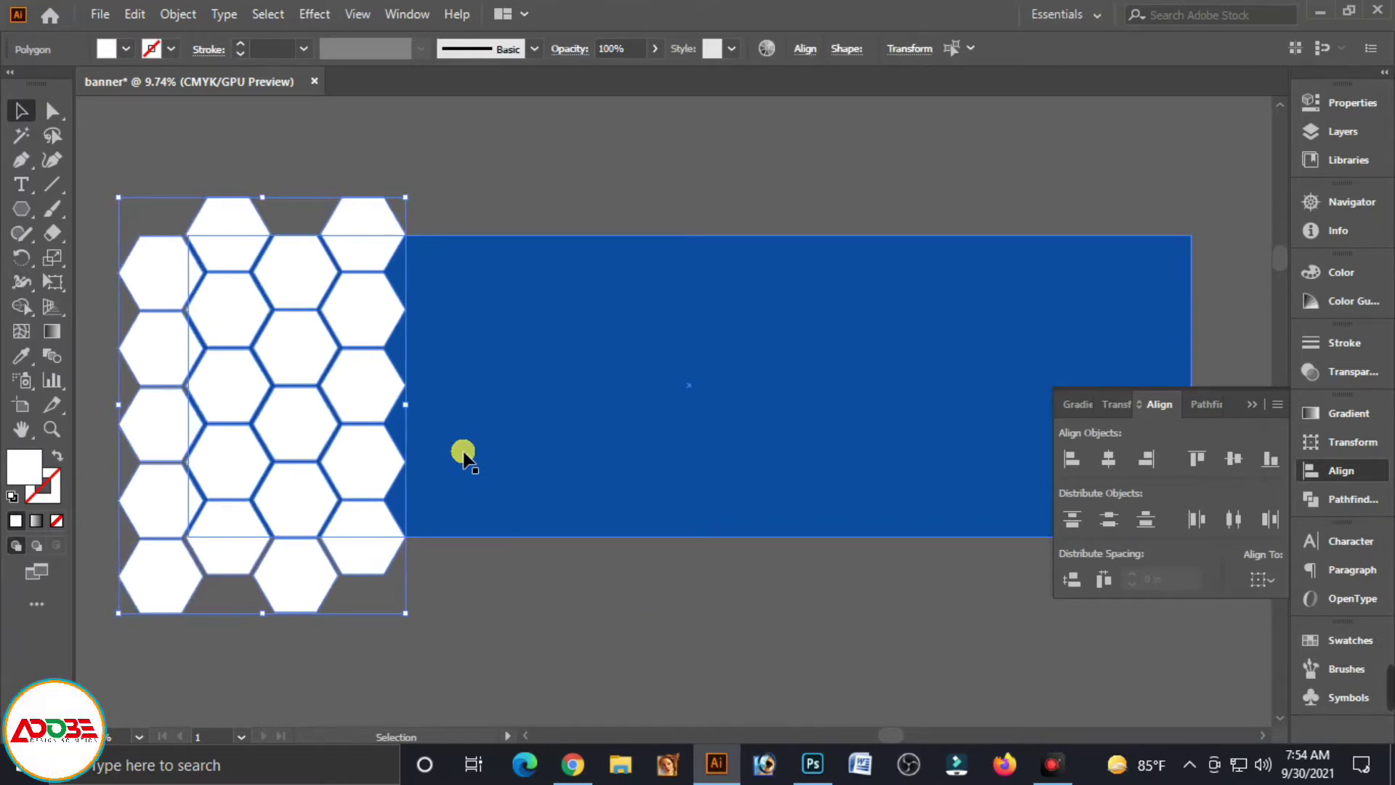
{"action": "key", "text": "Right"}
{"action": "key", "text": "Right"}
{"action": "key", "text": "Right"}
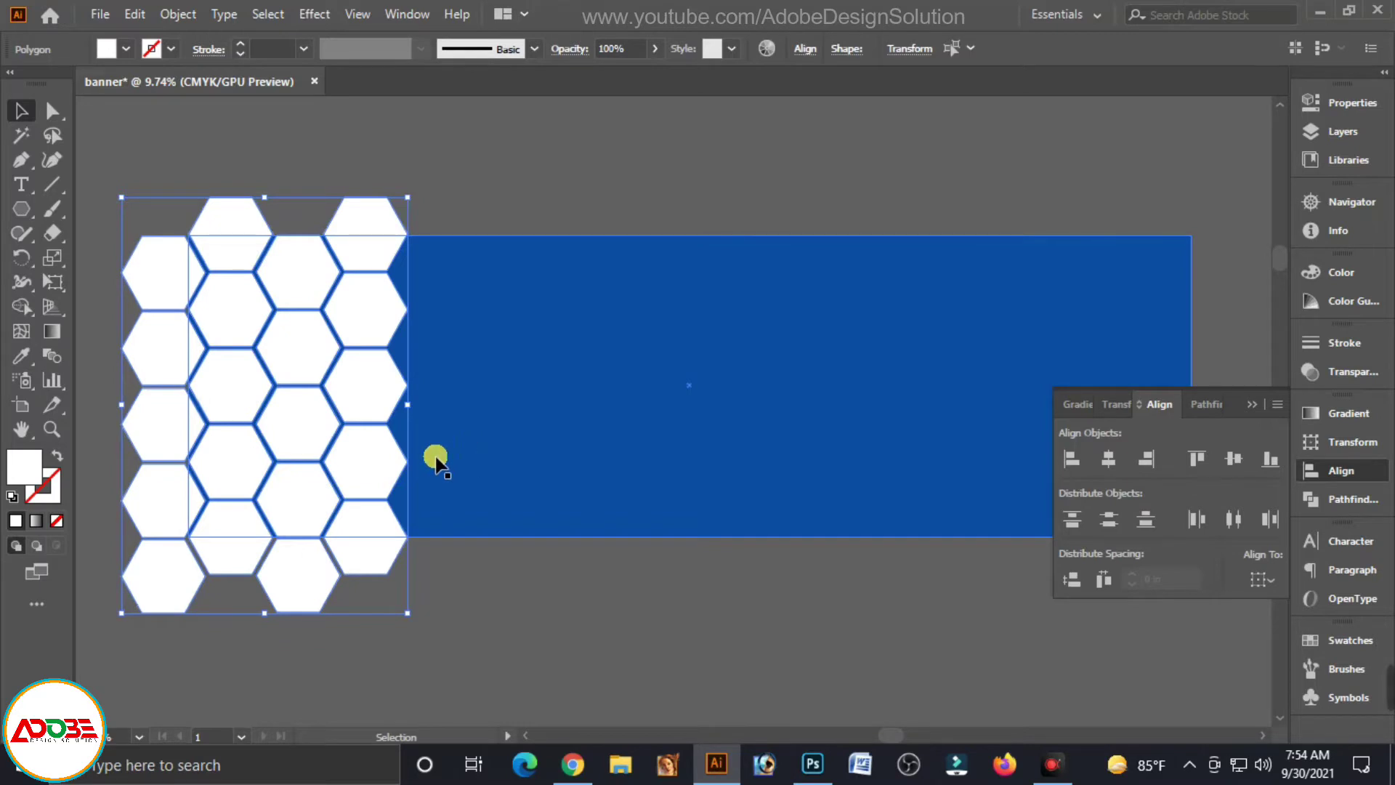
- Paste a copy of the blue rectangle in front, then marquee-select it with all hexagons
{"action": "left_click", "coordinate": [478, 577]}
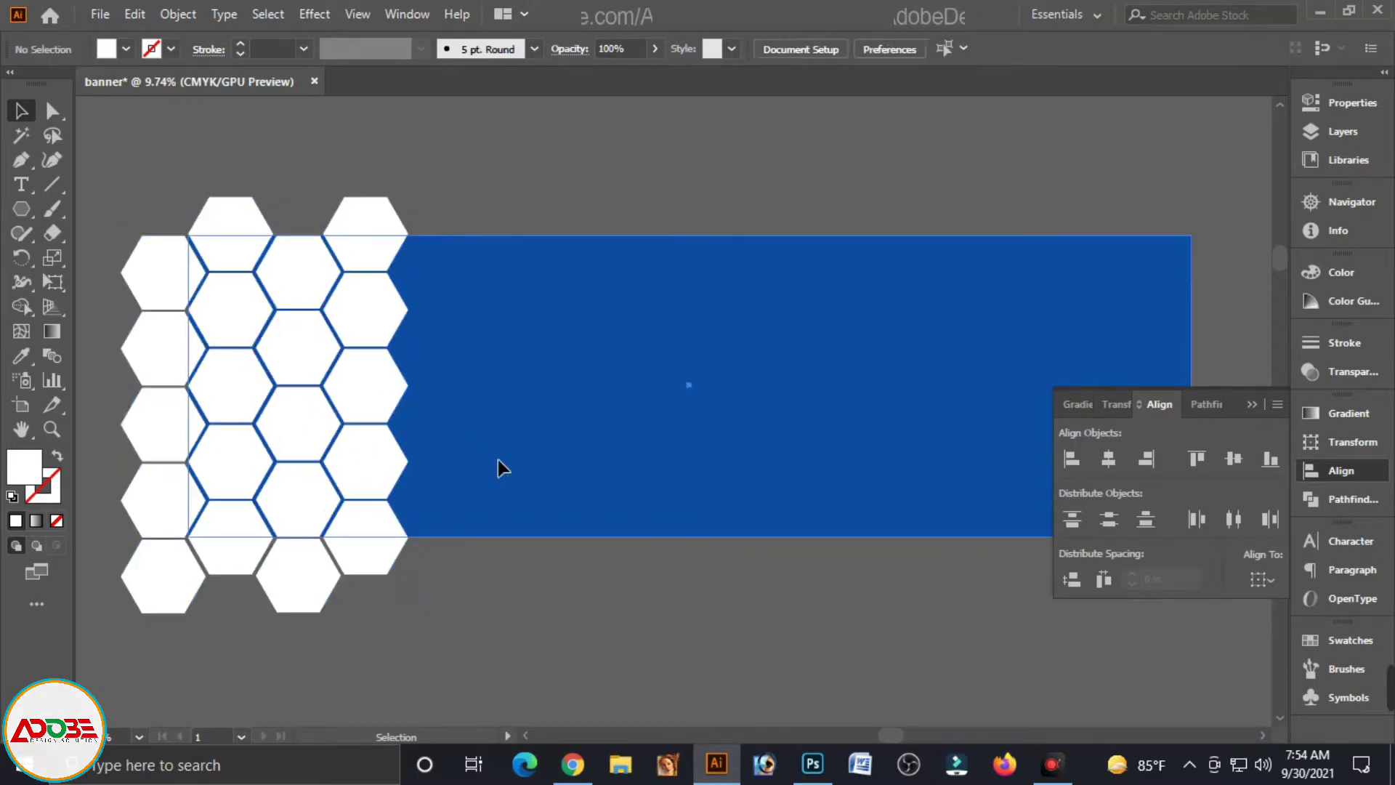
{"action": "left_click", "coordinate": [541, 411]}
{"action": "left_click", "coordinate": [134, 14]}
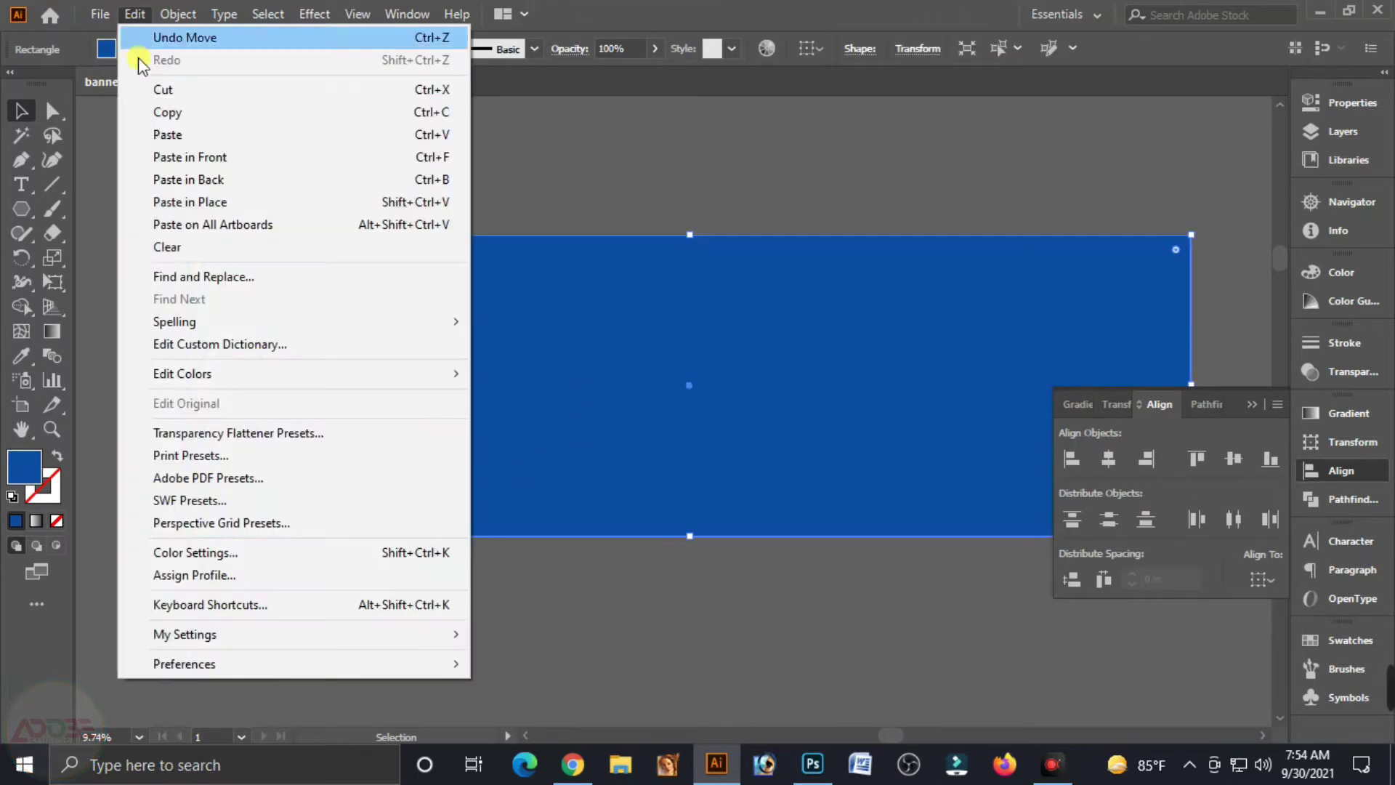
{"action": "left_click", "coordinate": [167, 112]}
{"action": "left_click", "coordinate": [135, 14]}
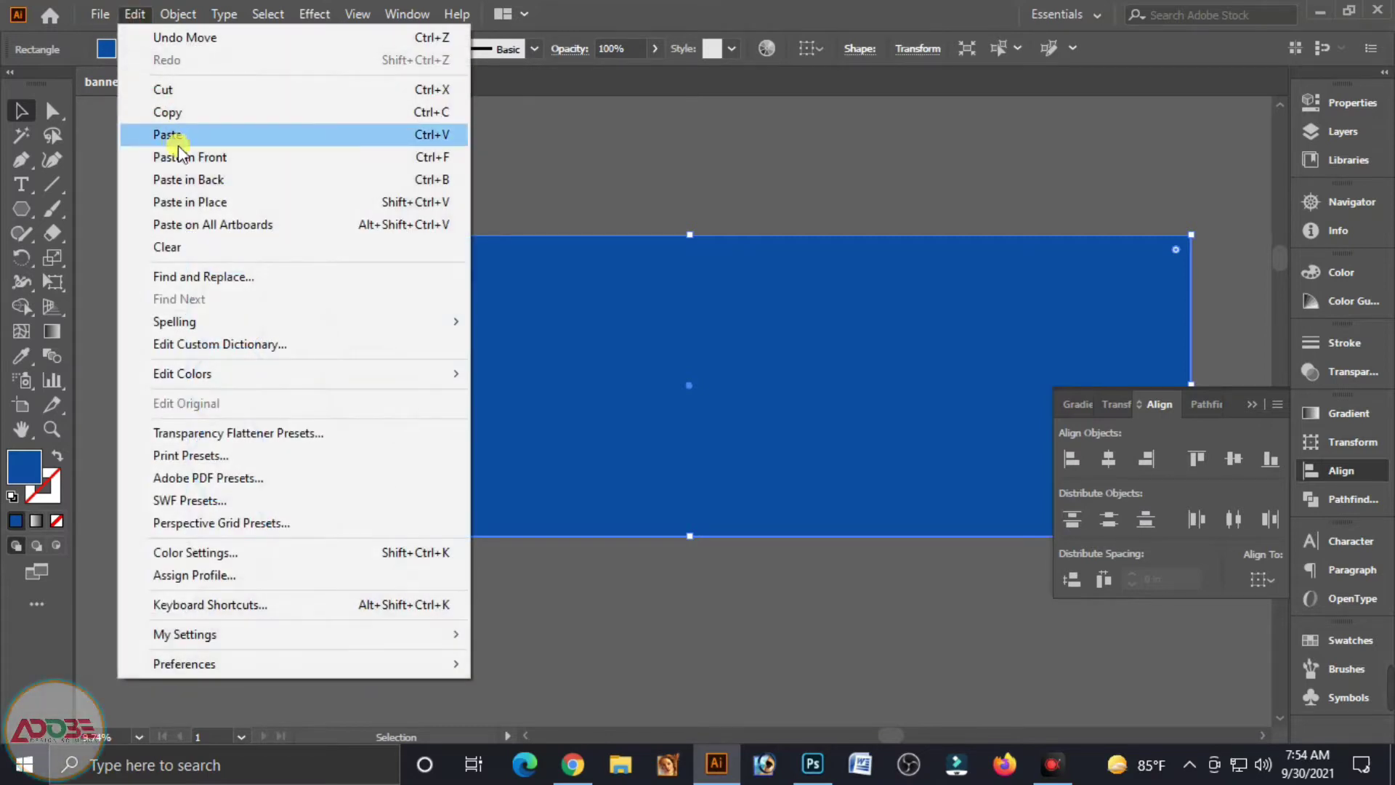
{"action": "left_click", "coordinate": [209, 155]}
{"action": "left_click", "coordinate": [649, 407]}
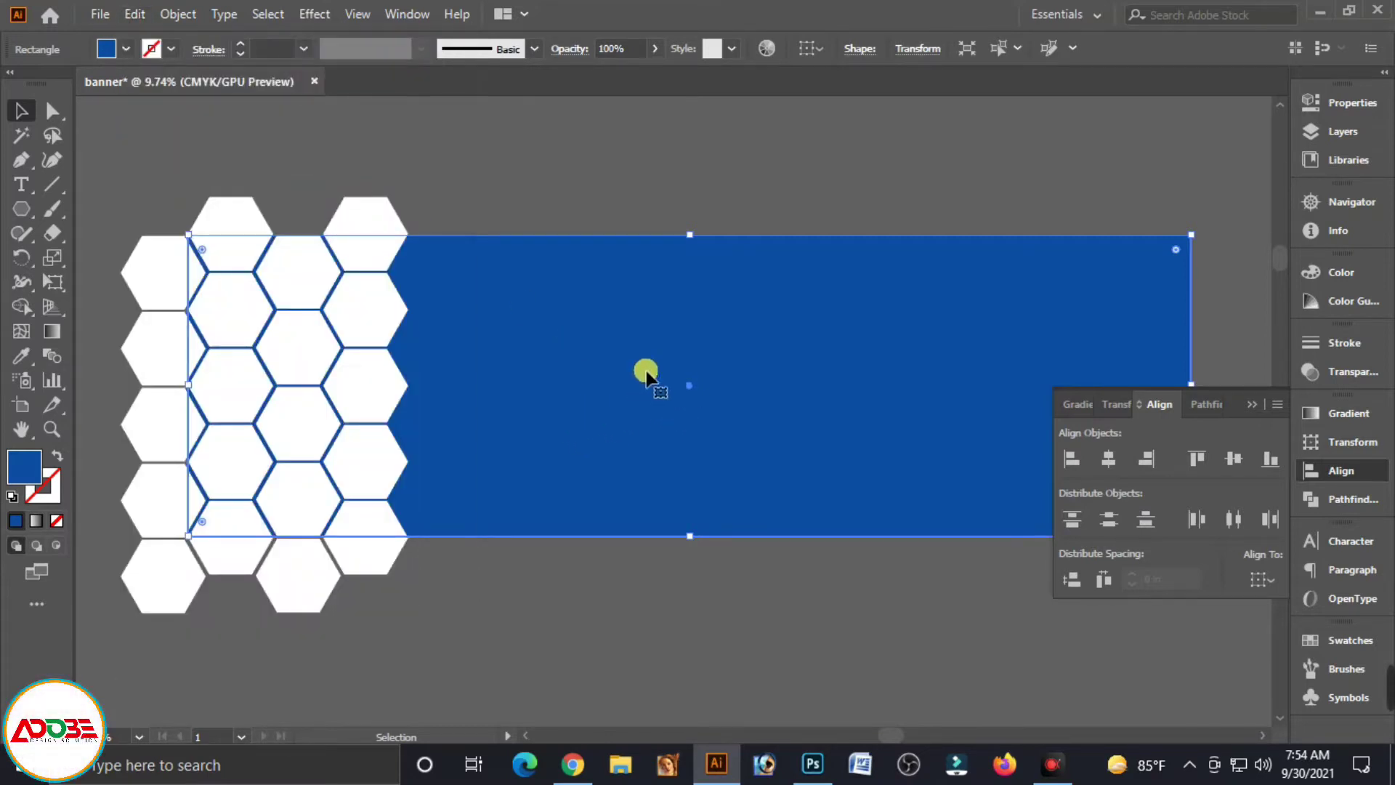
{"action": "key", "text": "ctrl+shift+a"}
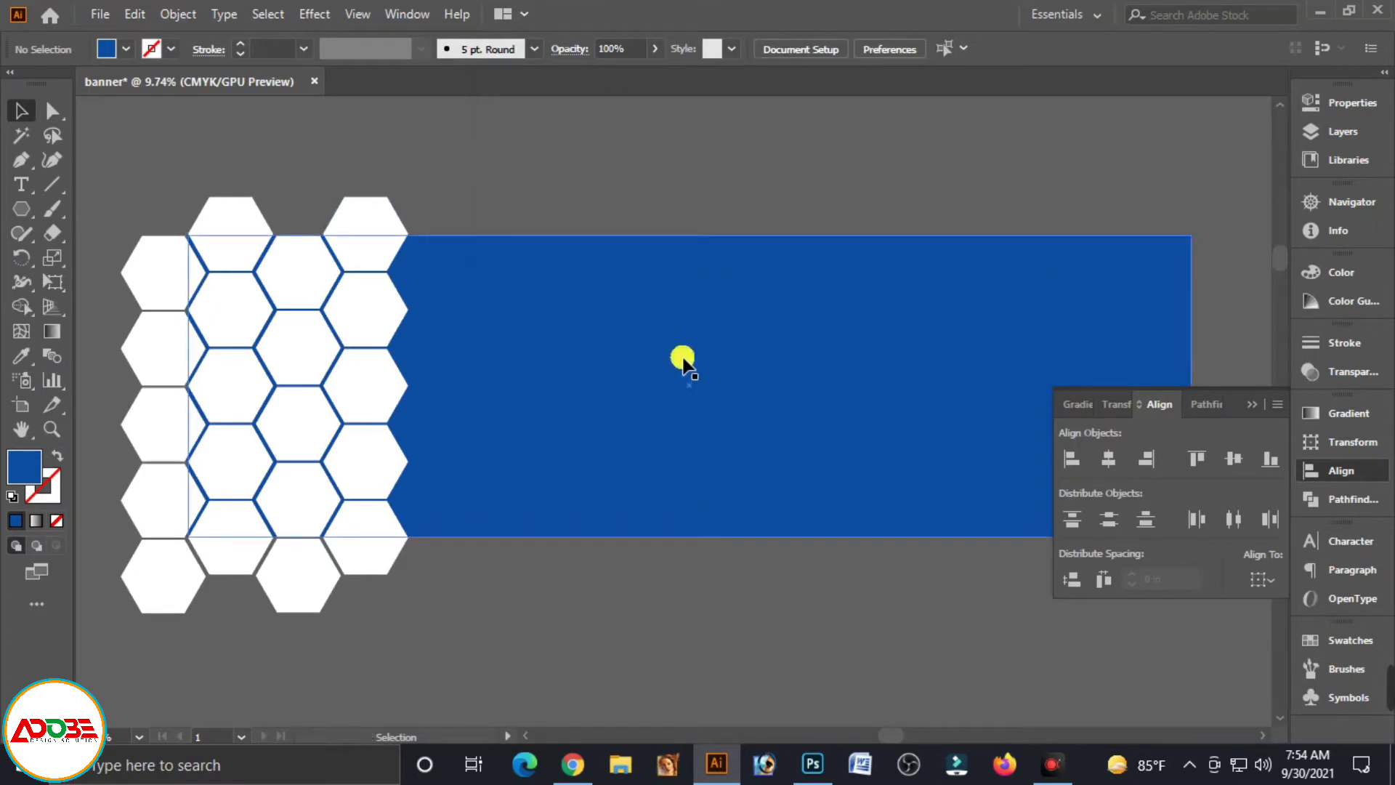
{"action": "left_click", "coordinate": [532, 298]}
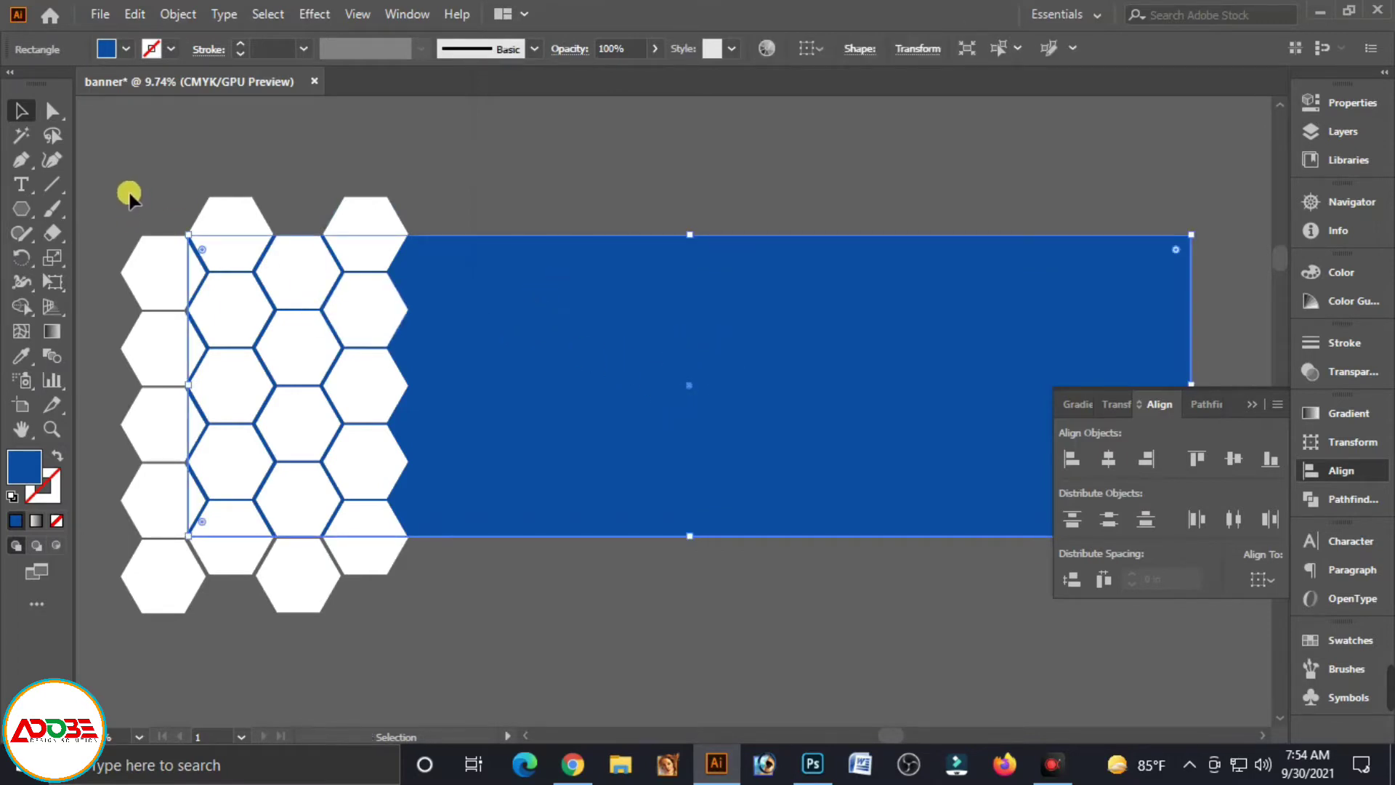
{"action": "left_click_drag", "start_coordinate": [129, 196], "coordinate": [447, 559]}
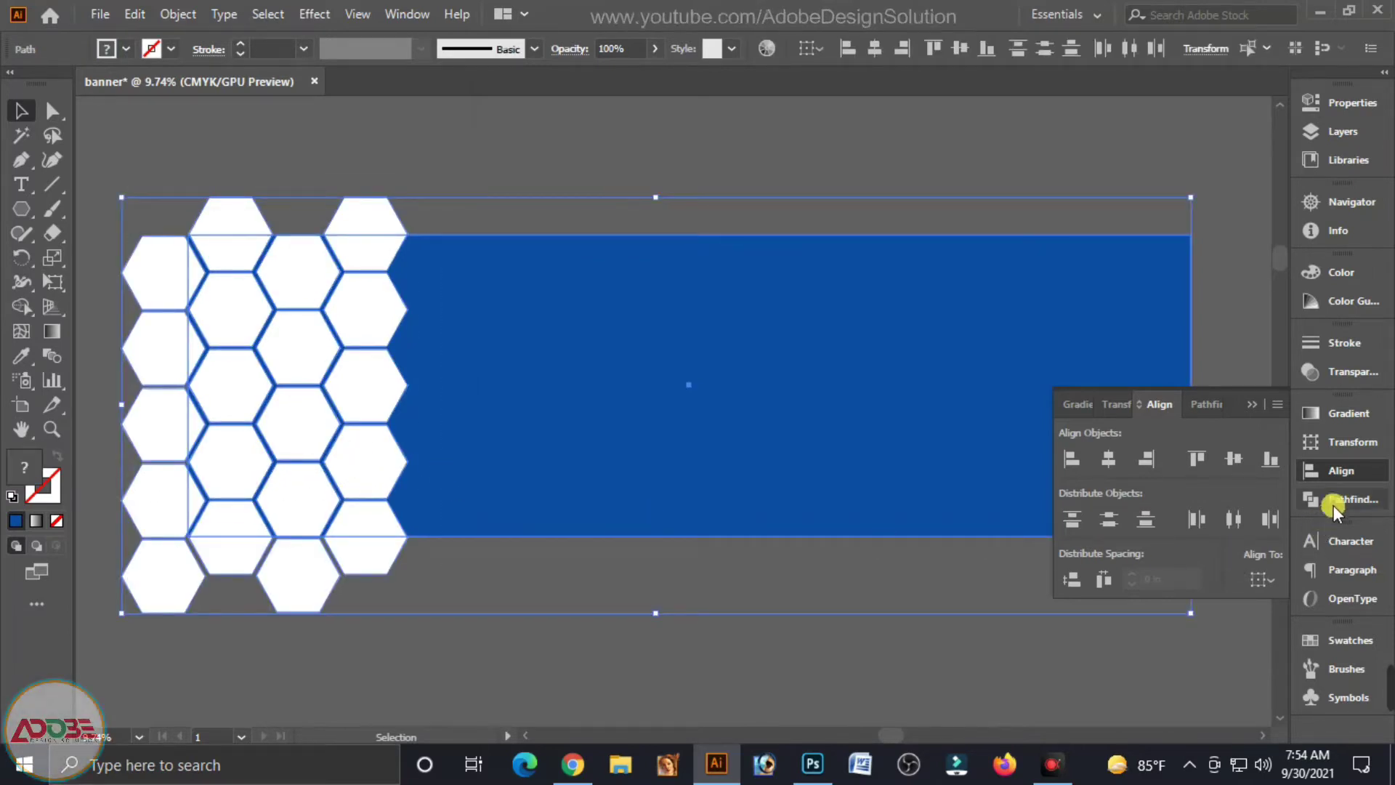
- Divide the rectangle and hexagons with Pathfinder and ungroup the resulting pieces
{"action": "left_click", "coordinate": [1332, 501]}
{"action": "left_click", "coordinate": [1080, 510]}
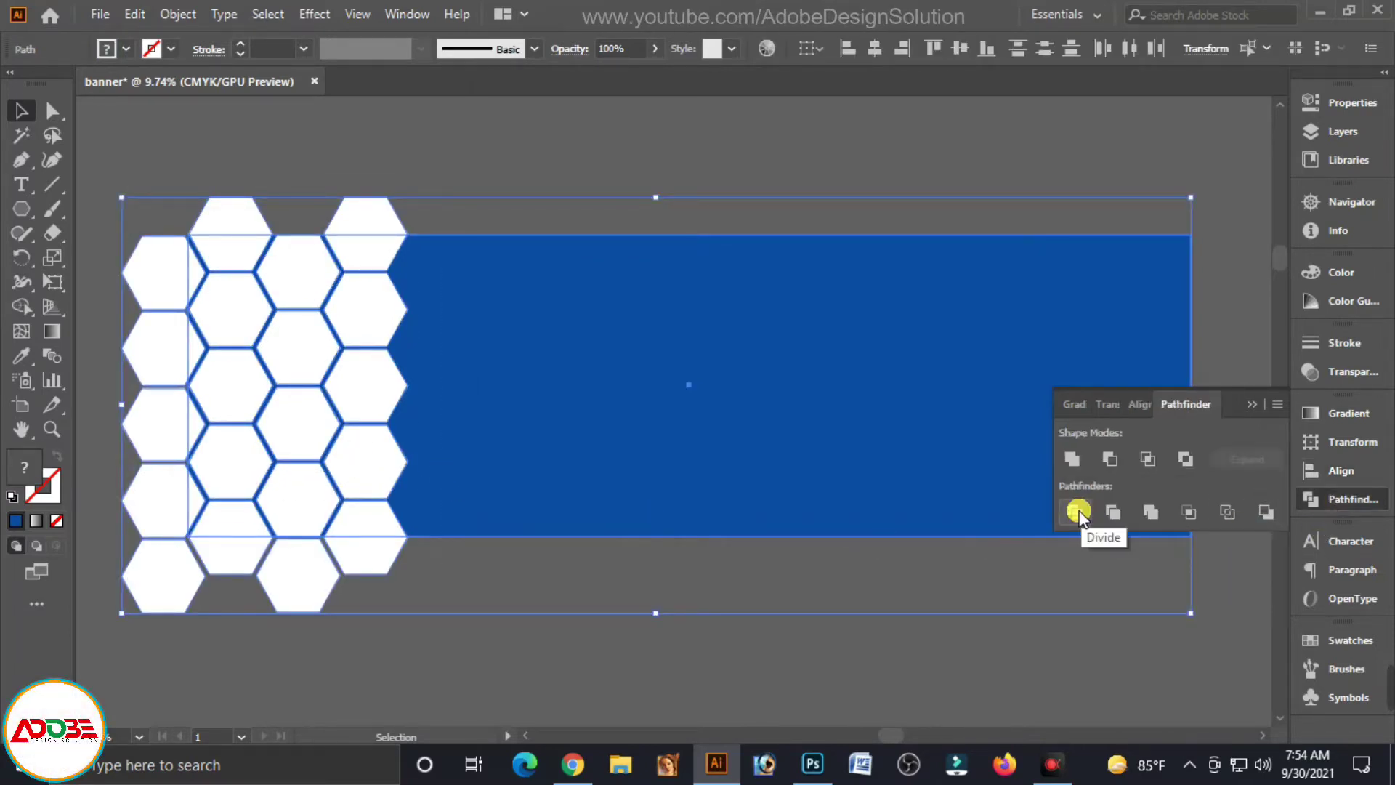
{"action": "right_click", "coordinate": [356, 354]}
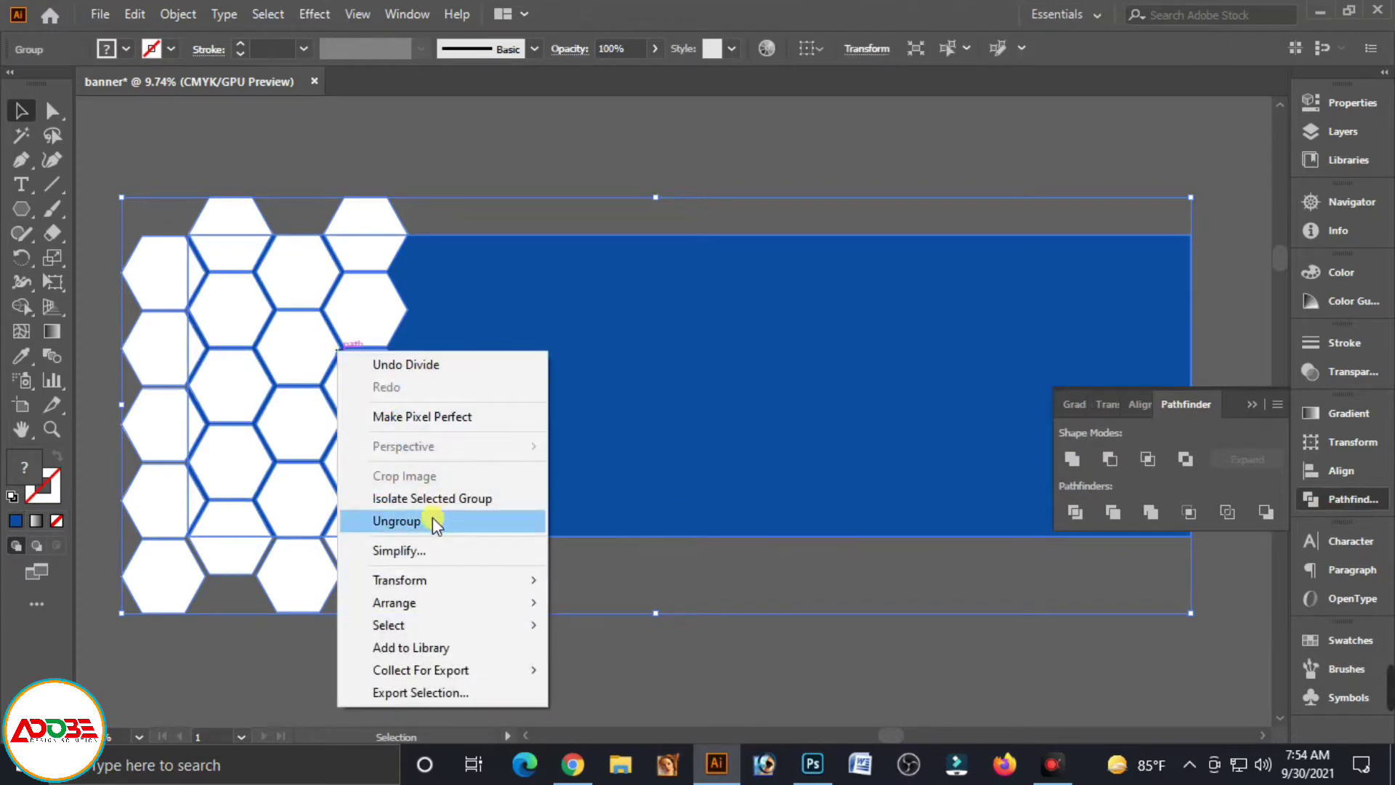
{"action": "left_click", "coordinate": [430, 527]}
- Delete the hexagon pieces lying outside the banner, then close Pathfinder and deselect
{"action": "left_click", "coordinate": [455, 585]}
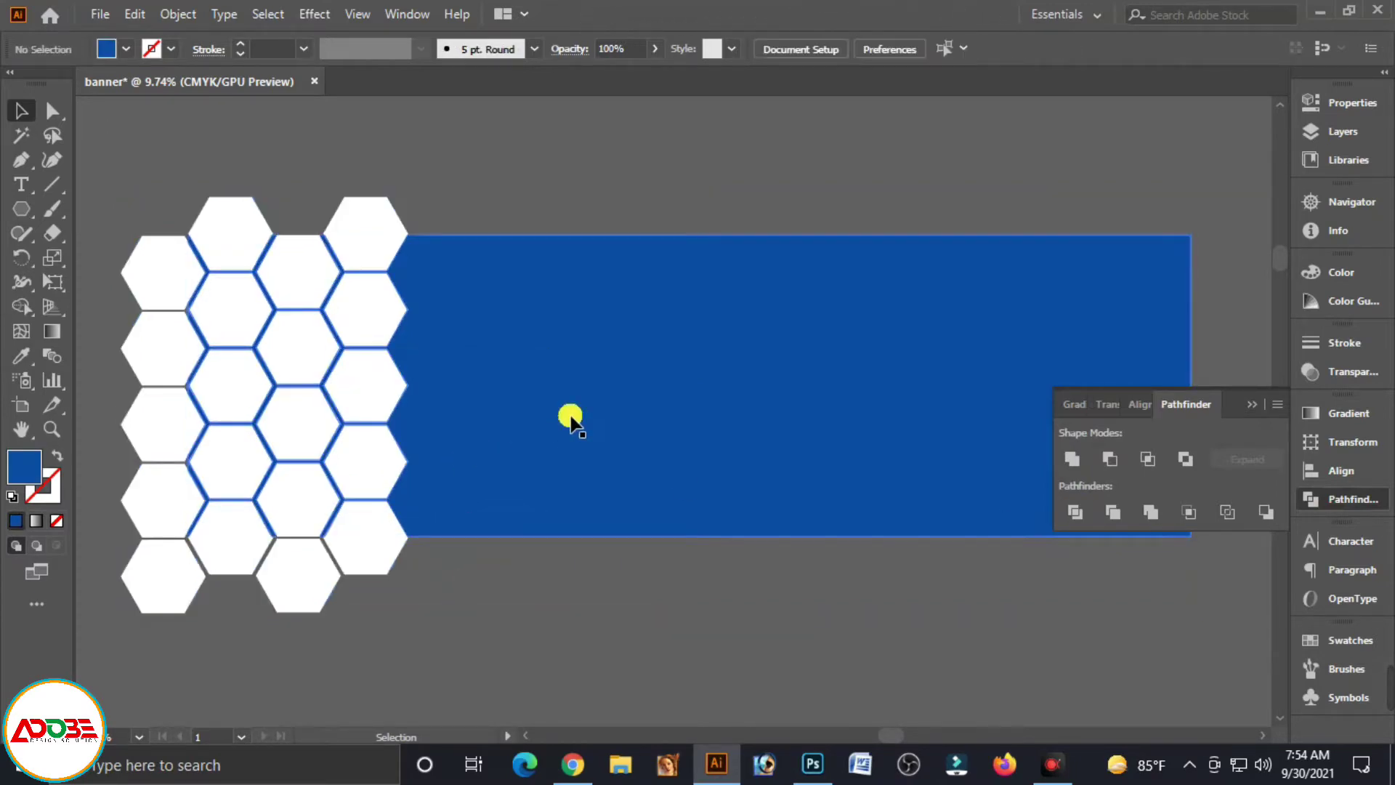
{"action": "left_click", "coordinate": [569, 416]}
{"action": "key", "text": "ctrl+shift+a"}
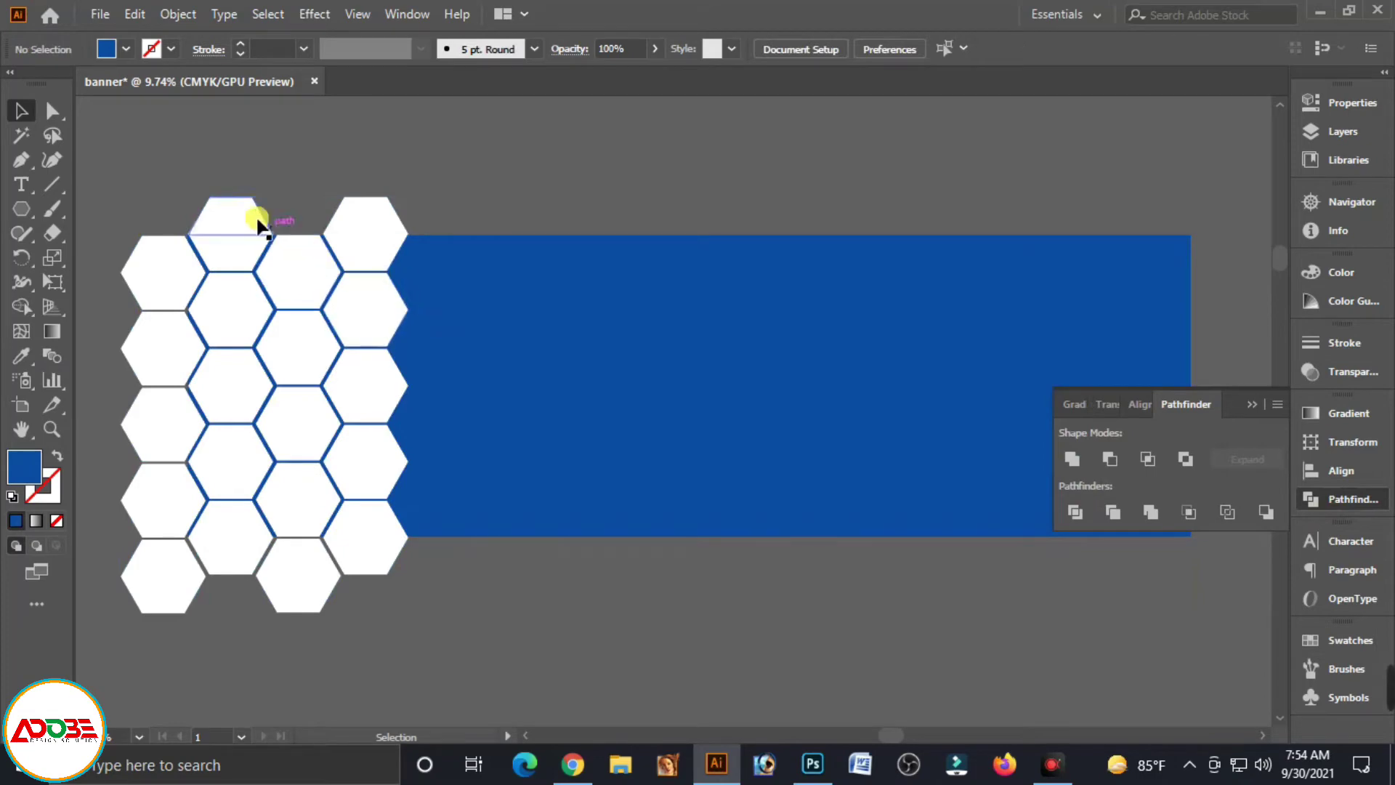
{"action": "key", "text": "Delete"}
{"action": "mouse_move", "coordinate": [443, 228]}
{"action": "left_mouse_down"}
{"action": "mouse_move", "coordinate": [182, 218]}
{"action": "mouse_move", "coordinate": [172, 578]}
{"action": "mouse_move", "coordinate": [221, 579]}
{"action": "left_mouse_up"}
{"action": "key", "text": "Delete"}
{"action": "key", "text": "Delete"}
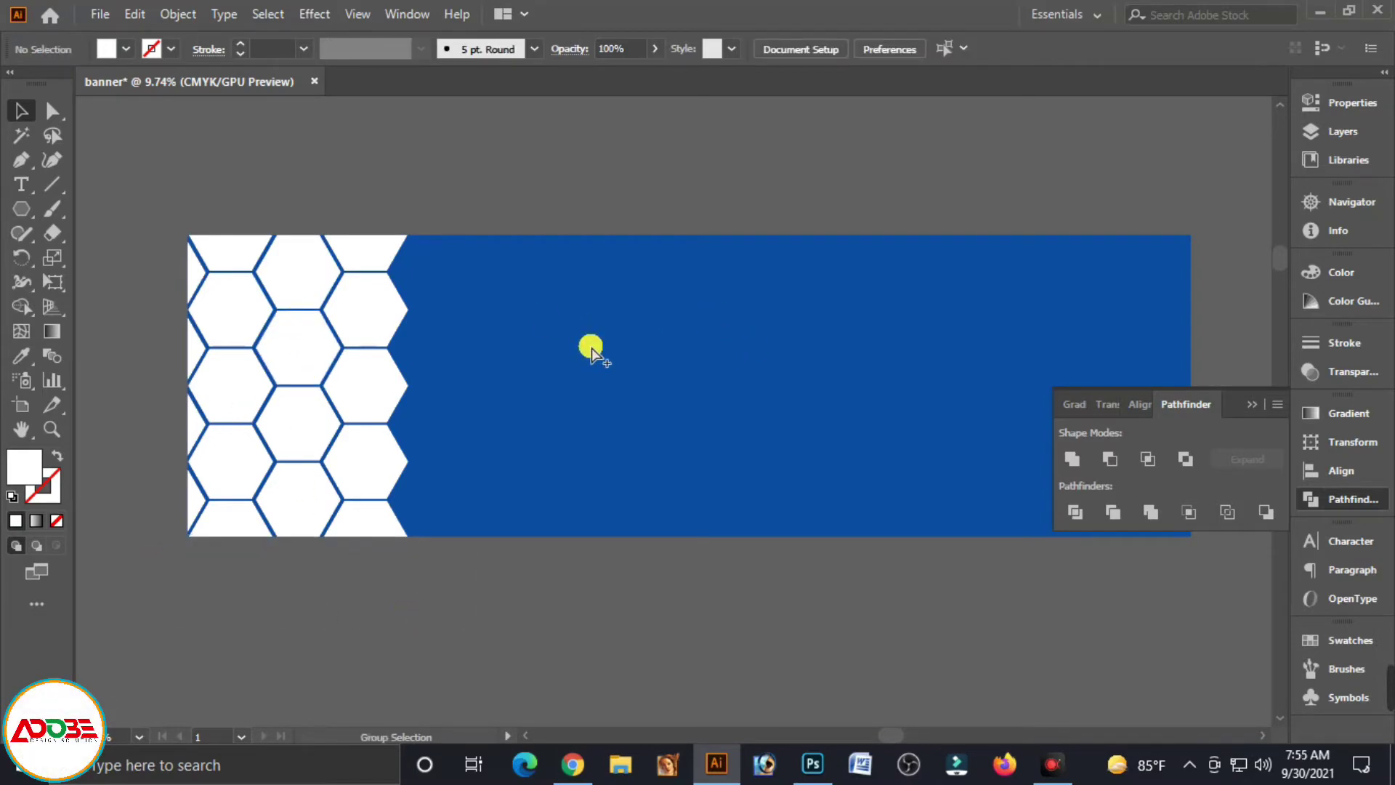
{"action": "left_click", "coordinate": [592, 348]}
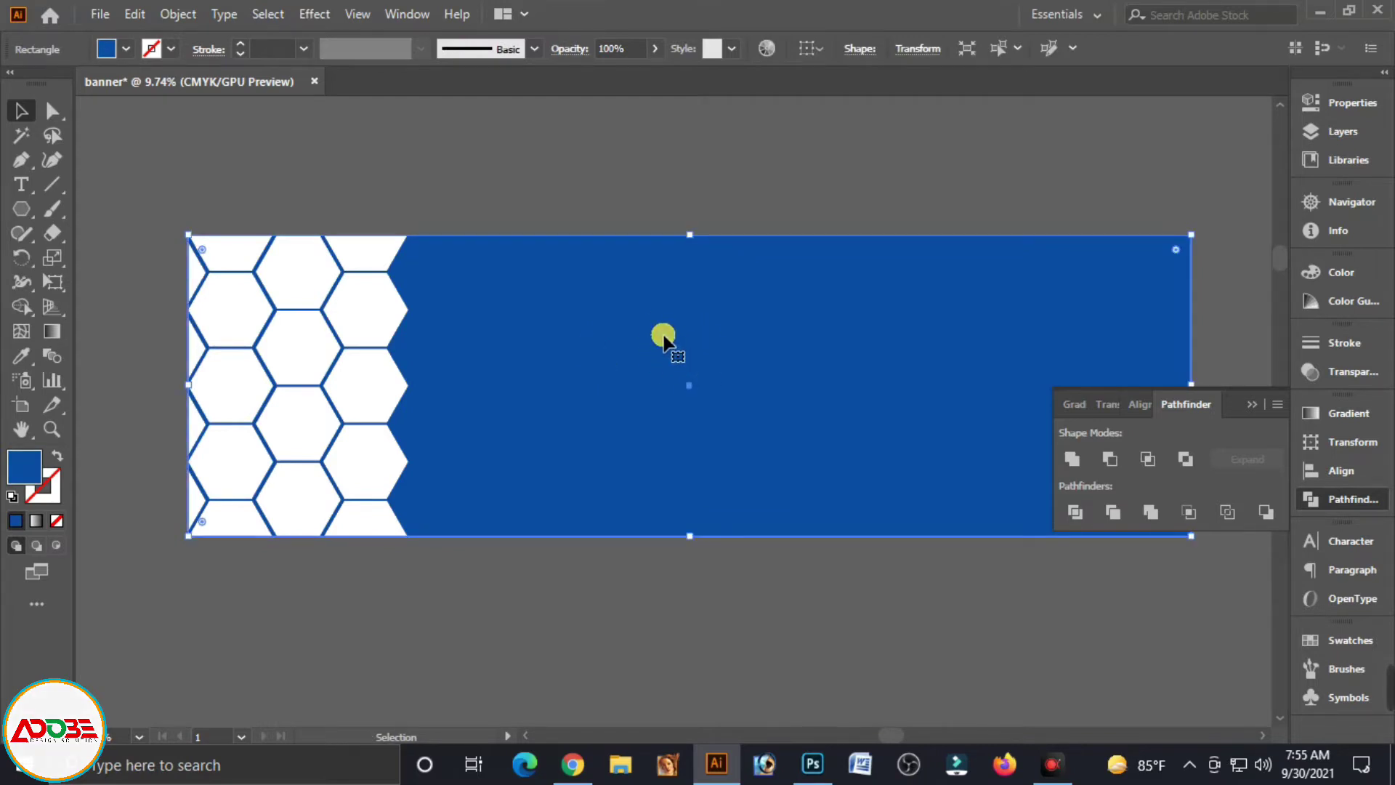
{"action": "left_click", "coordinate": [1252, 404]}
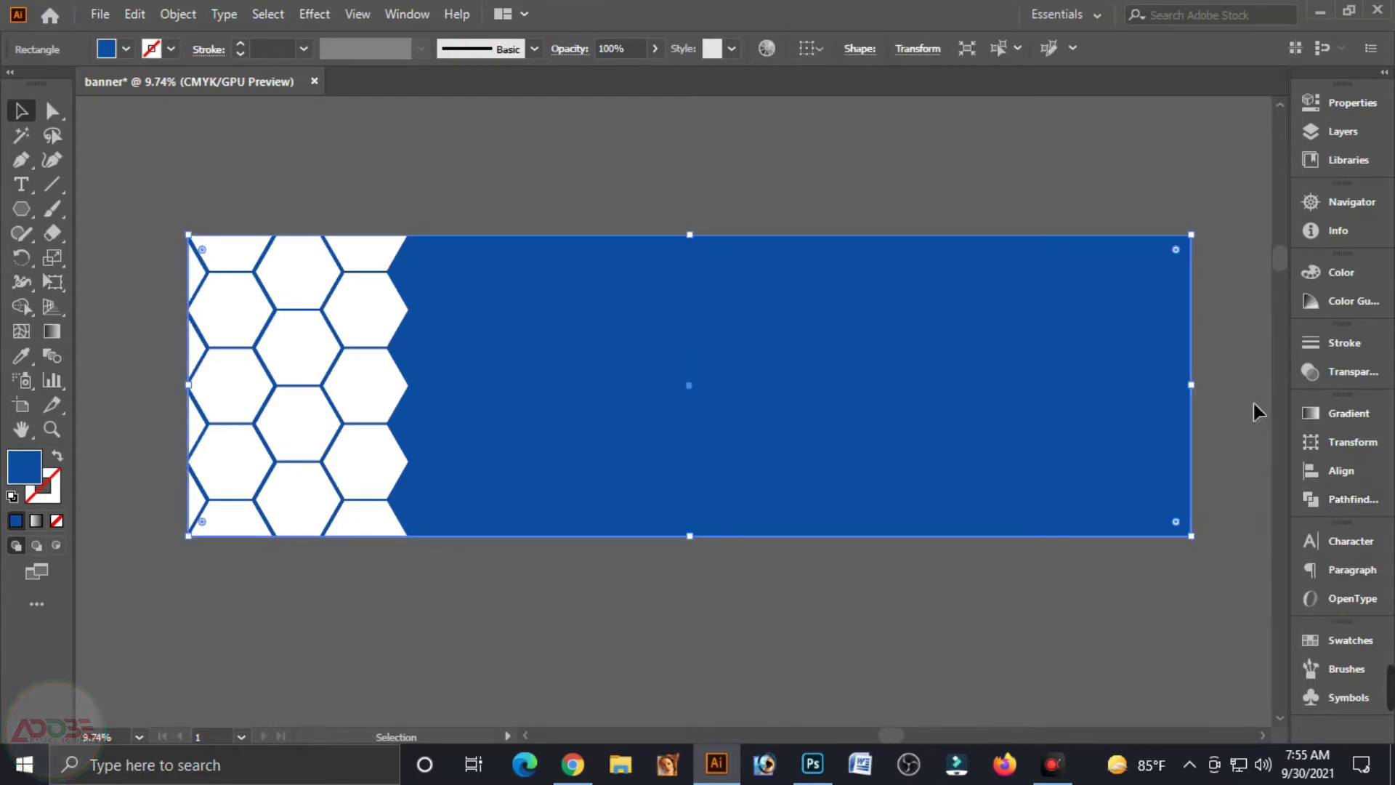
{"action": "left_click", "coordinate": [327, 226]}
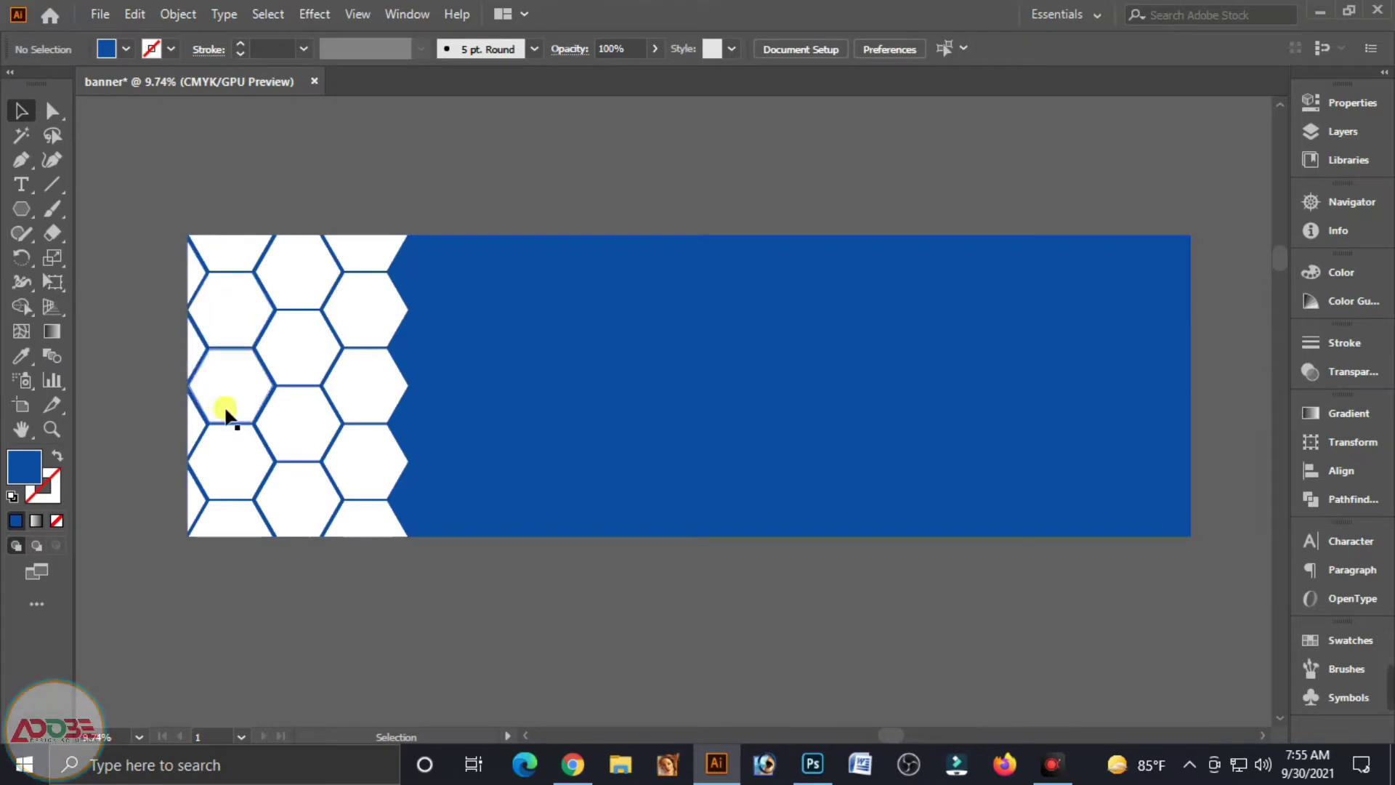
- Fill the half-hexagon slivers on the left edge with CMYK golden yellow C0 M20 Y100 K0
{"action": "key", "text": "space"}
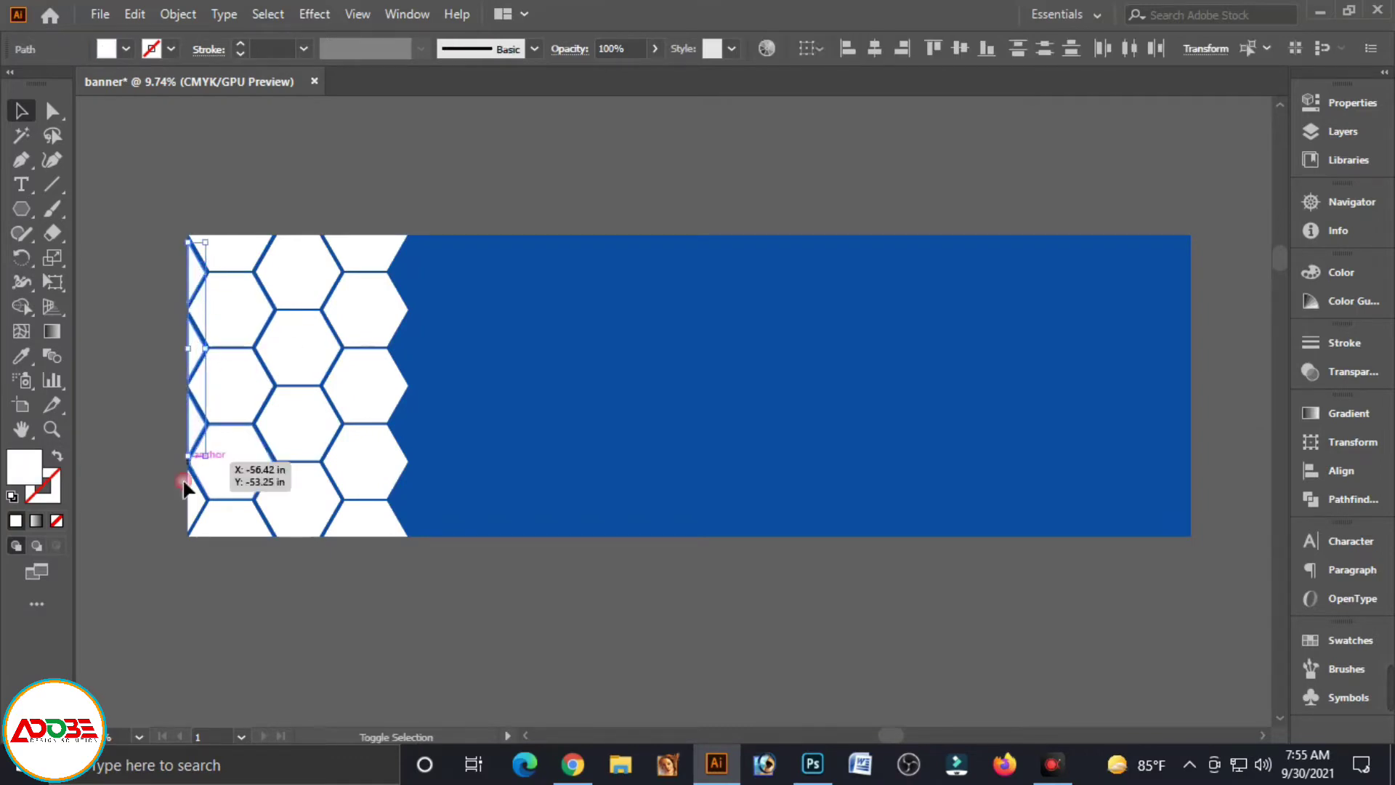
{"action": "left_click_drag", "start_coordinate": [185, 488], "coordinate": [193, 499]}
{"action": "left_click", "coordinate": [1310, 271]}
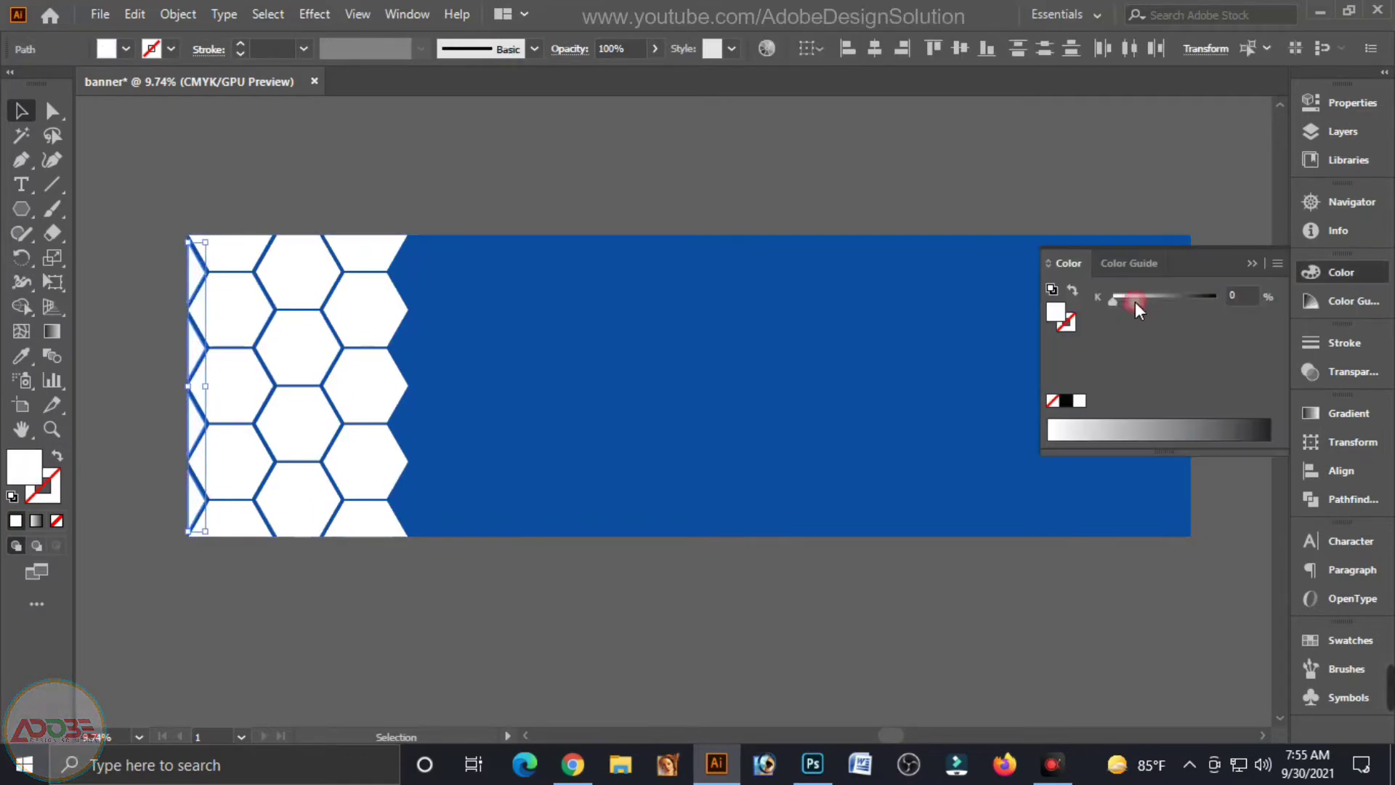
{"action": "left_click", "coordinate": [1276, 262]}
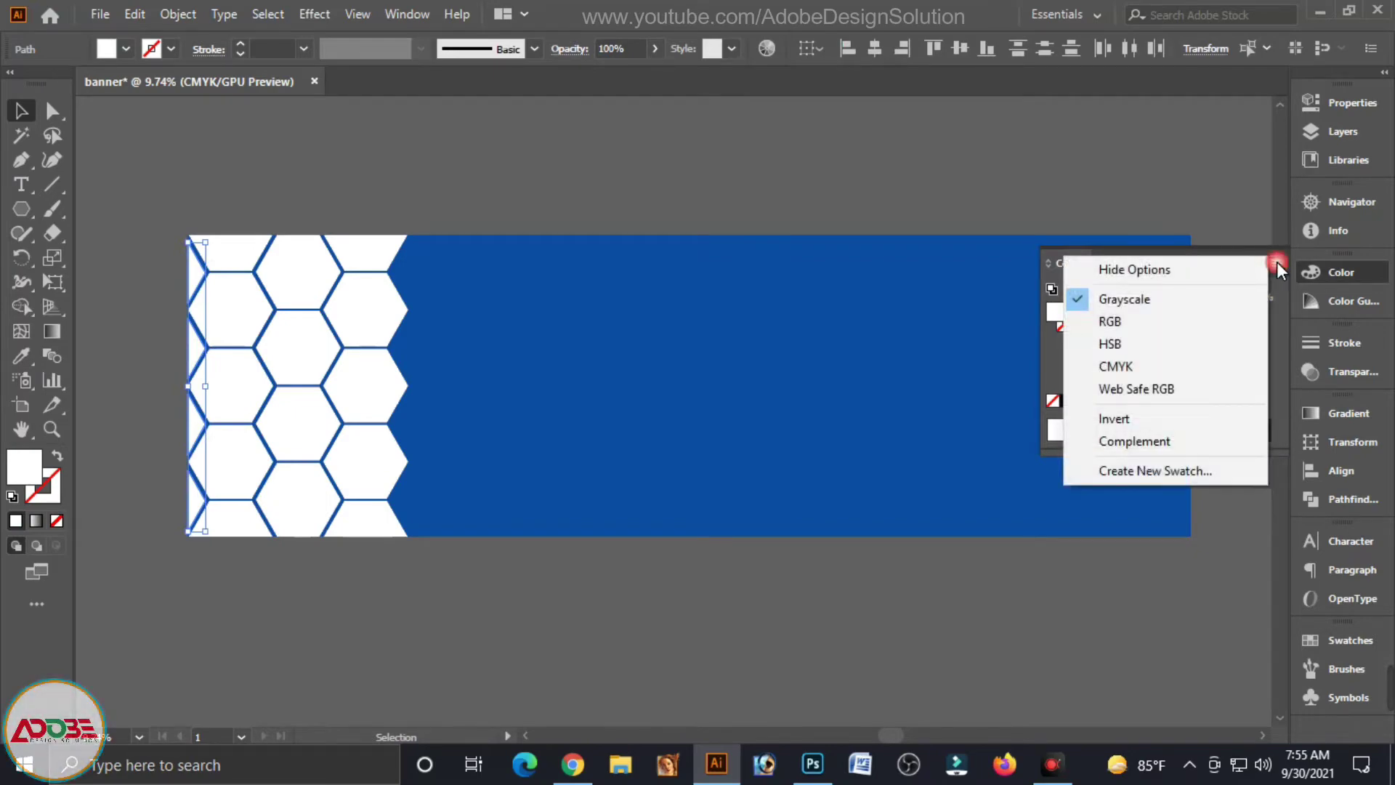
{"action": "left_click", "coordinate": [1118, 364]}
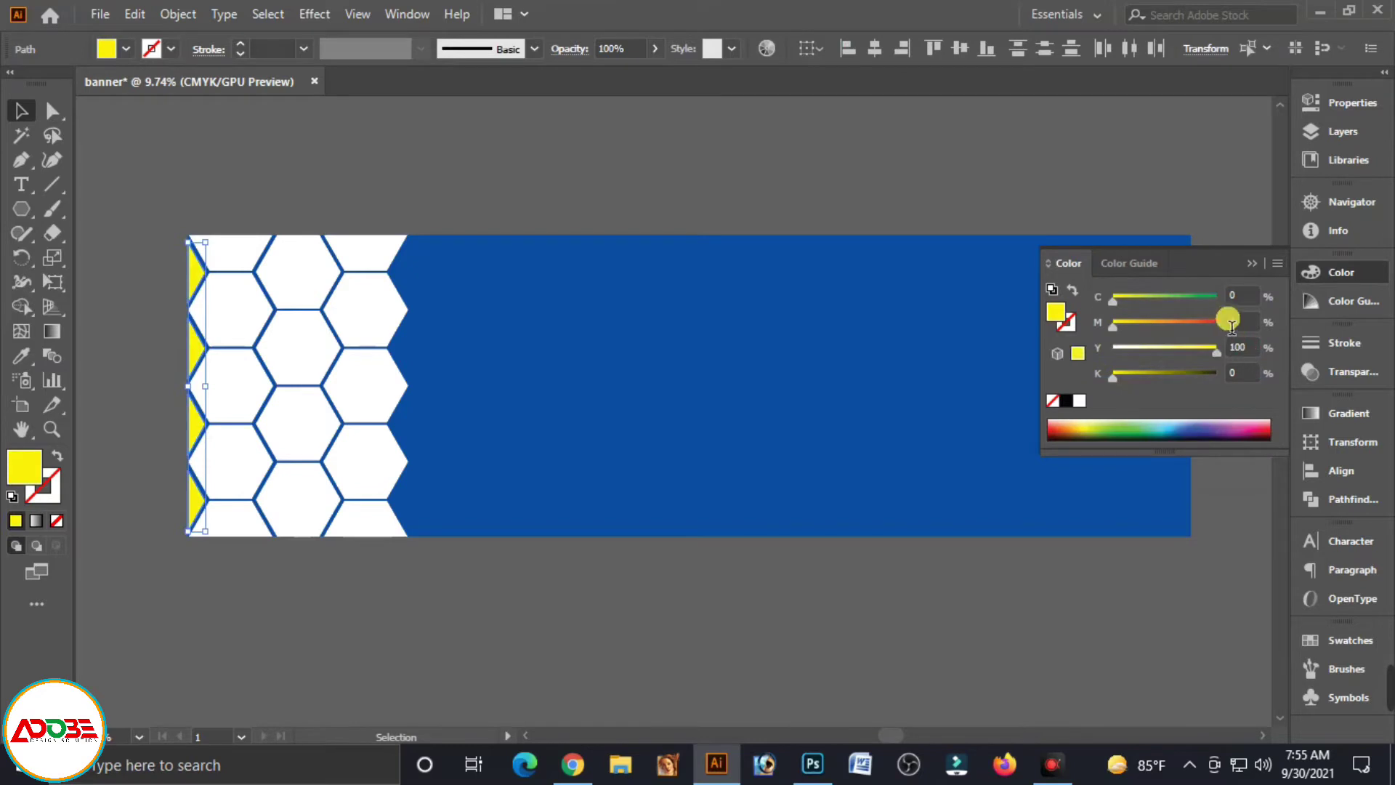
{"action": "type", "text": "20"}
{"action": "key", "text": "Tab"}
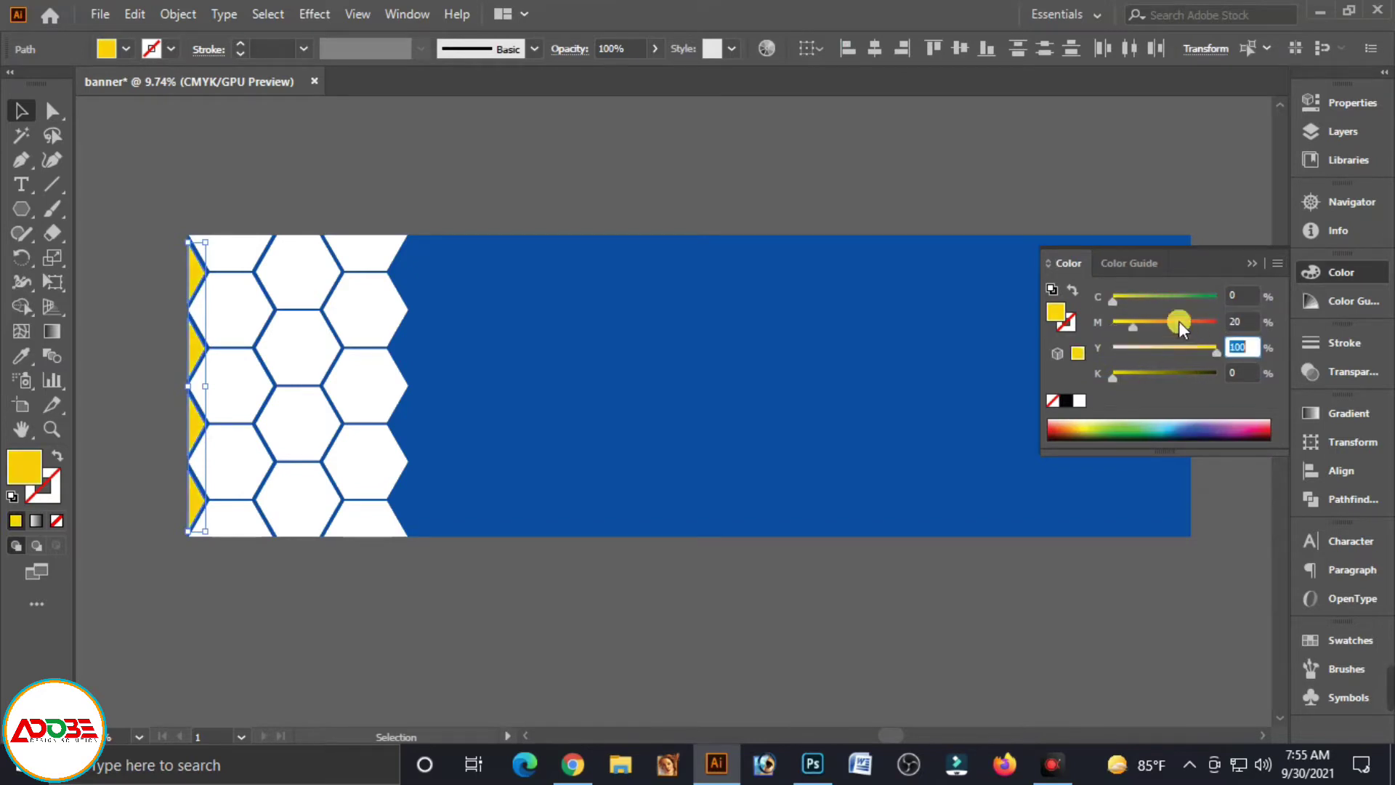
{"action": "left_click", "coordinate": [1252, 263]}
{"action": "left_click", "coordinate": [821, 209]}
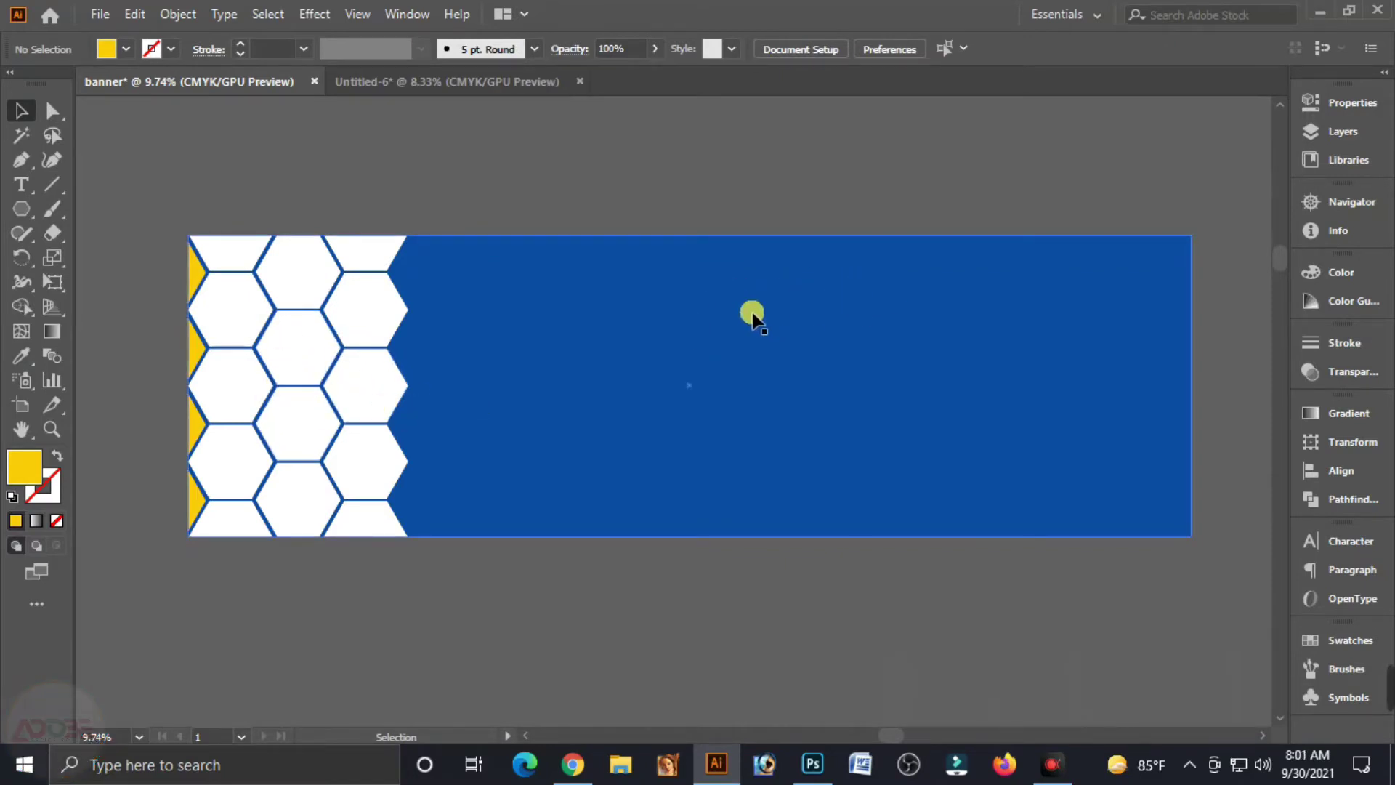
- Cut the Bengali text block from Untitled-6 and return to the banner document
{"action": "left_click", "coordinate": [459, 83]}
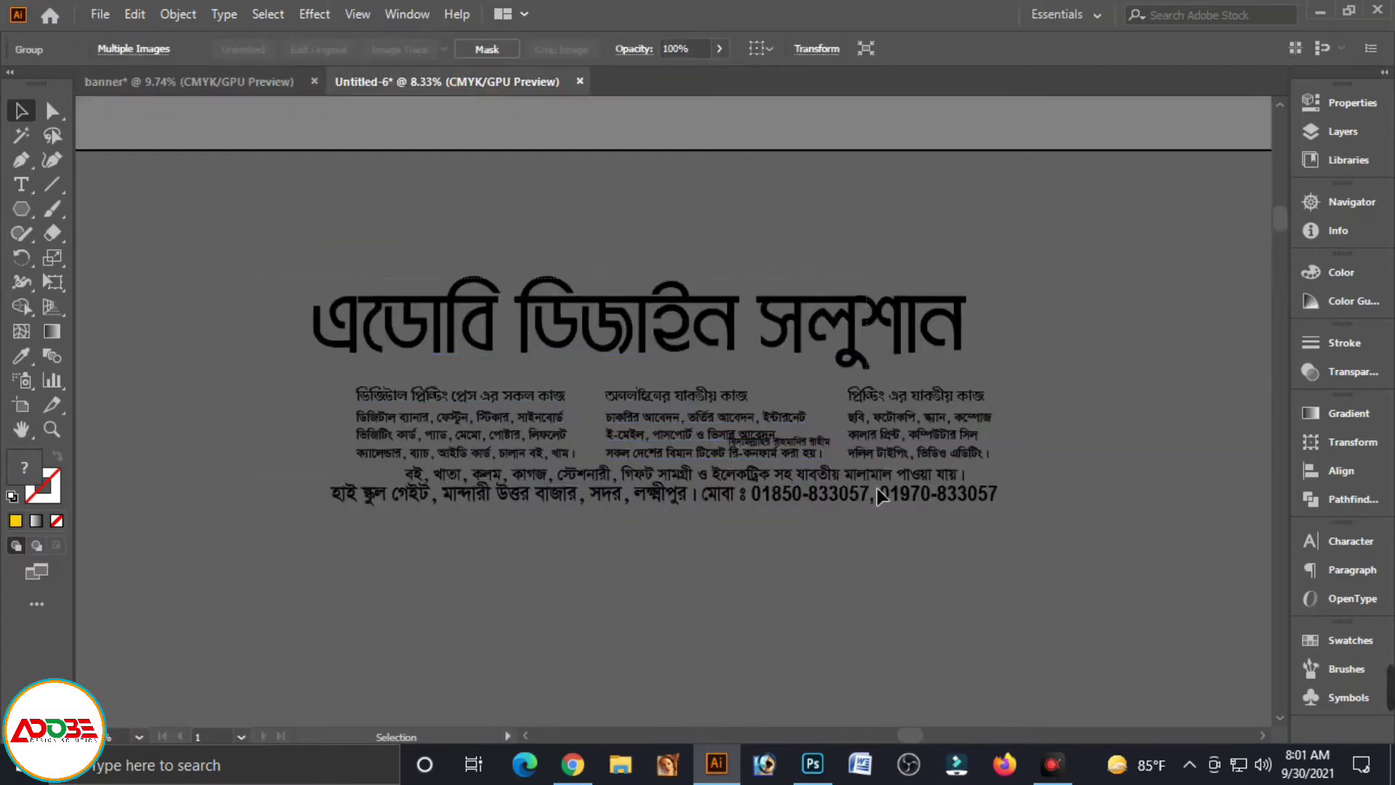
{"action": "left_click", "coordinate": [798, 411]}
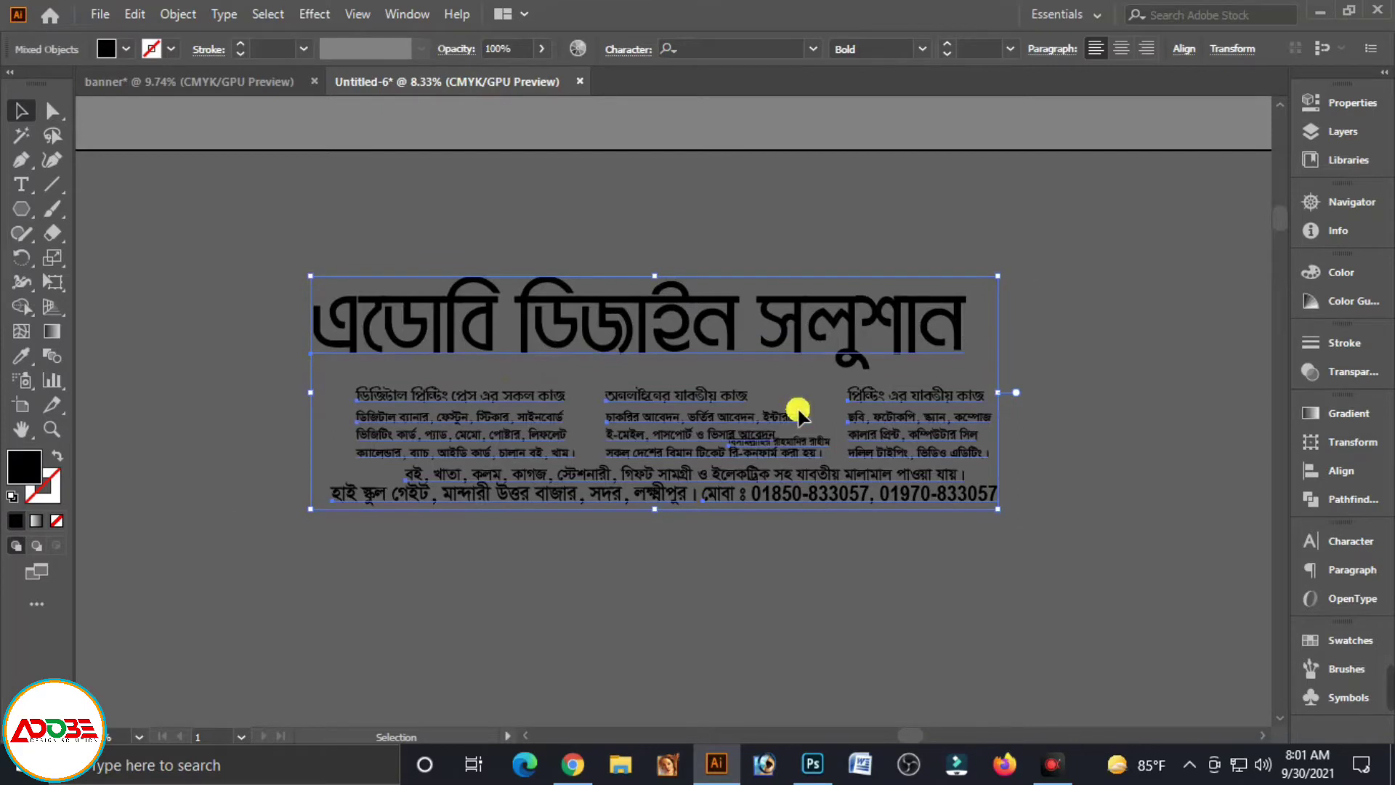
{"action": "key", "text": "ctrl+x"}
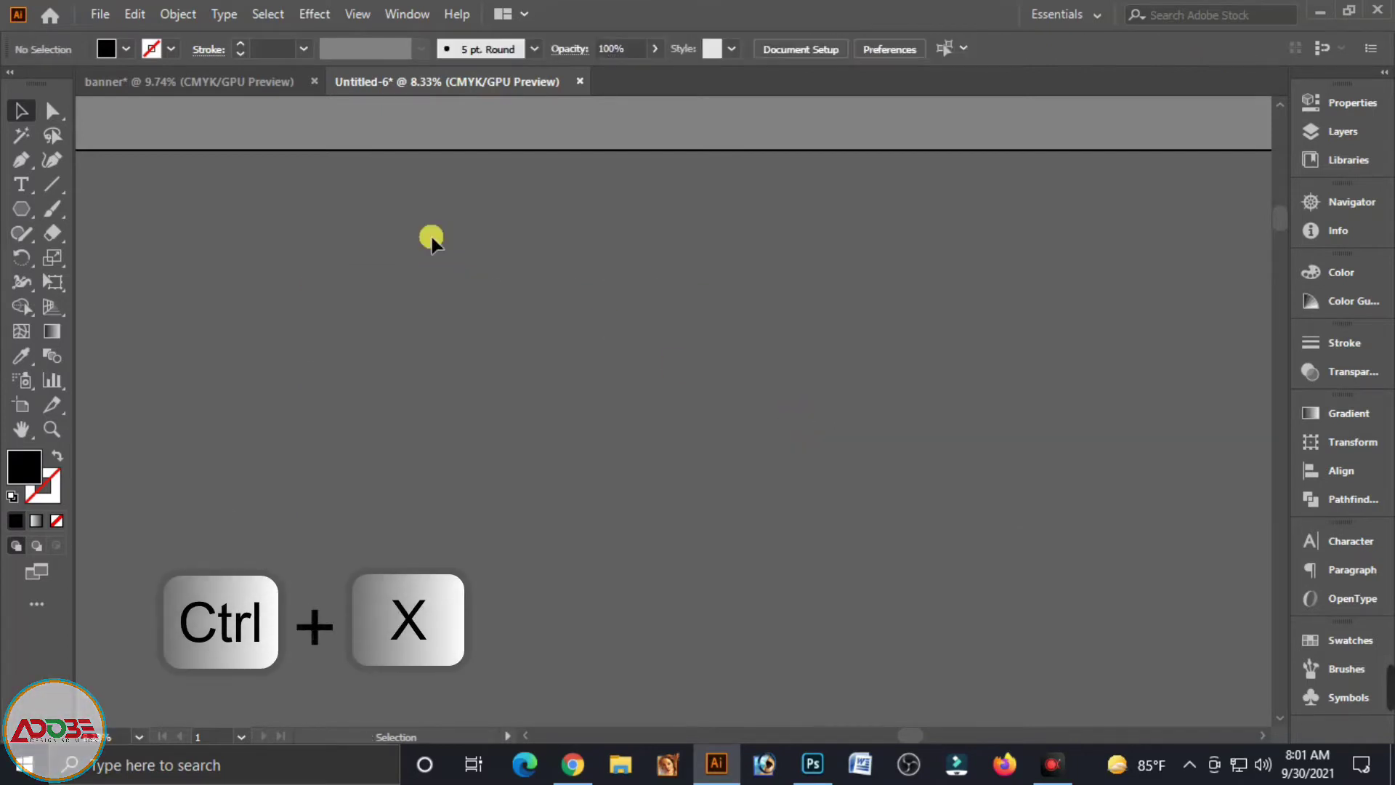
{"action": "left_click", "coordinate": [253, 91]}
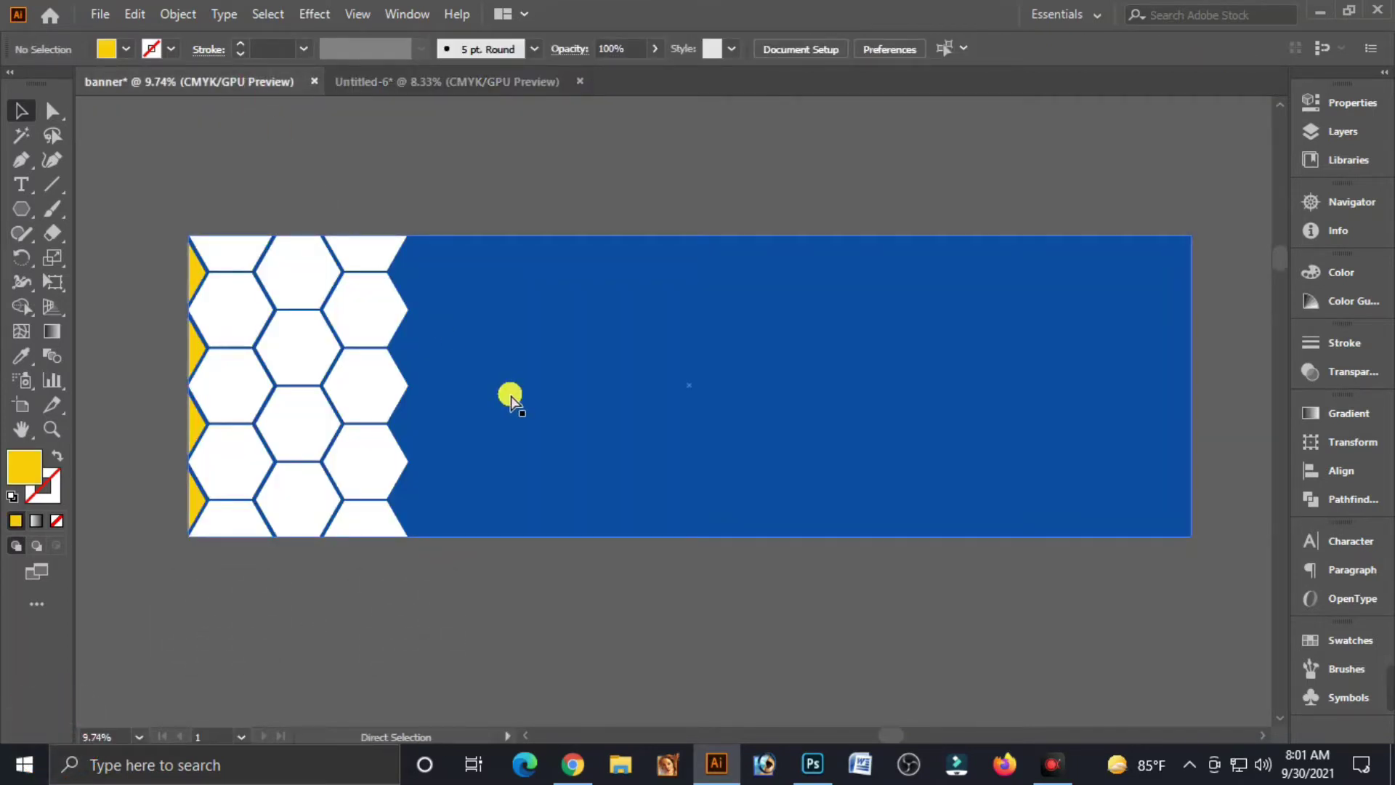
- Paste the Bengali text block into the banner and move it up onto the blue area
{"action": "key", "text": "ctrl+v"}
{"action": "mouse_move", "coordinate": [697, 367]}
{"action": "left_mouse_down"}
{"action": "mouse_move", "coordinate": [765, 182]}
{"action": "mouse_move", "coordinate": [824, 528]}
{"action": "mouse_move", "coordinate": [789, 327]}
{"action": "left_mouse_up"}
{"action": "left_click", "coordinate": [287, 611]}
- Colour the large Bengali title white
{"action": "left_click", "coordinate": [828, 532]}
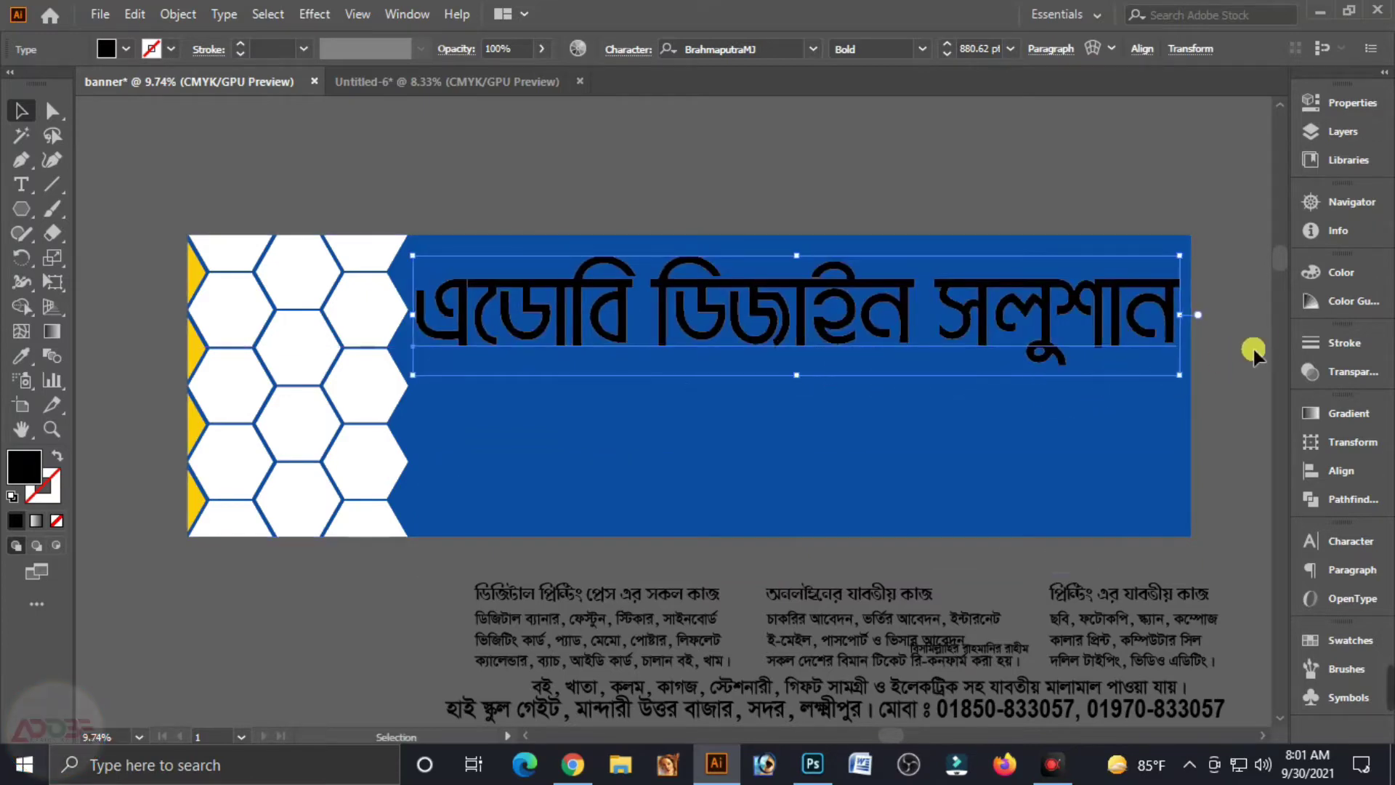
{"action": "left_click", "coordinate": [1334, 273]}
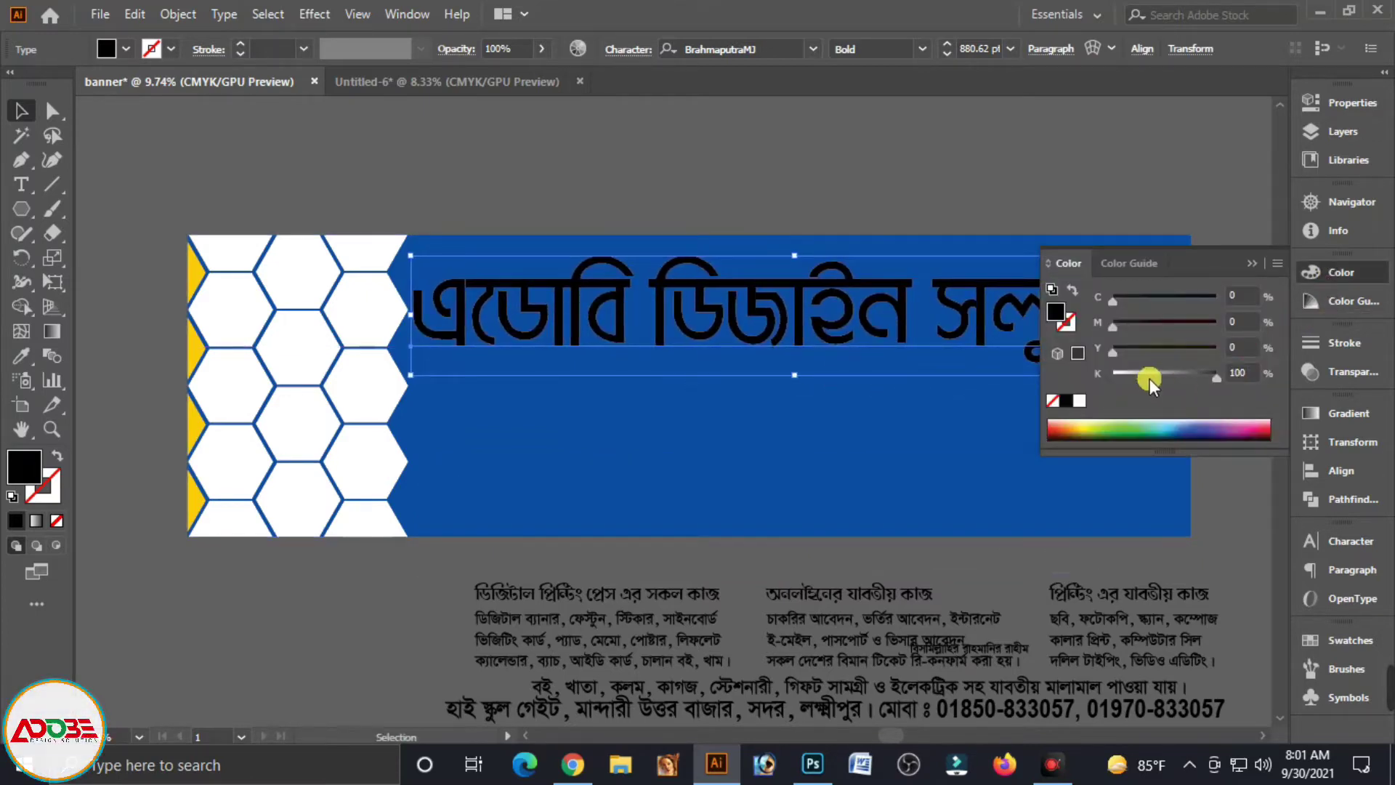
{"action": "left_click", "coordinate": [1079, 401]}
{"action": "left_click", "coordinate": [1148, 215]}
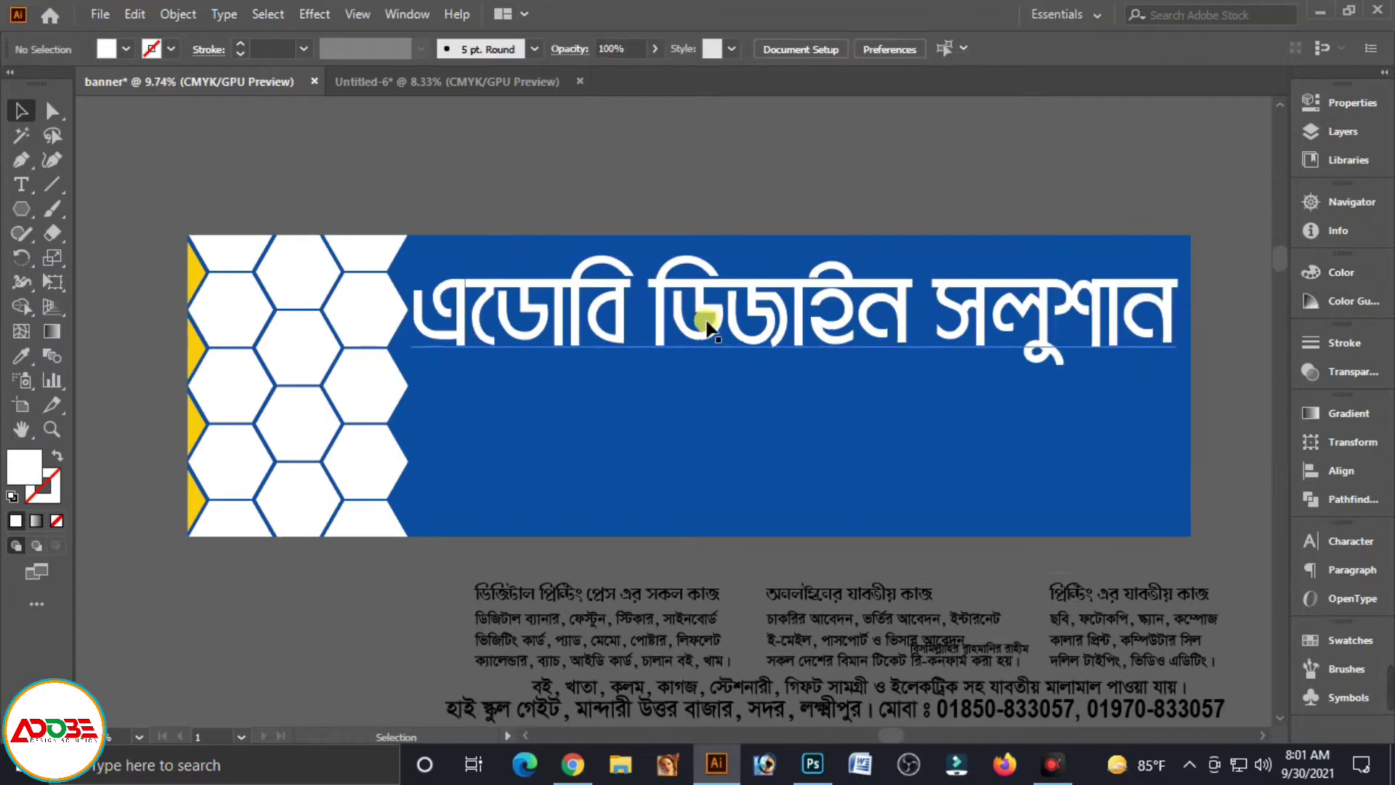
{"action": "left_click", "coordinate": [603, 332]}
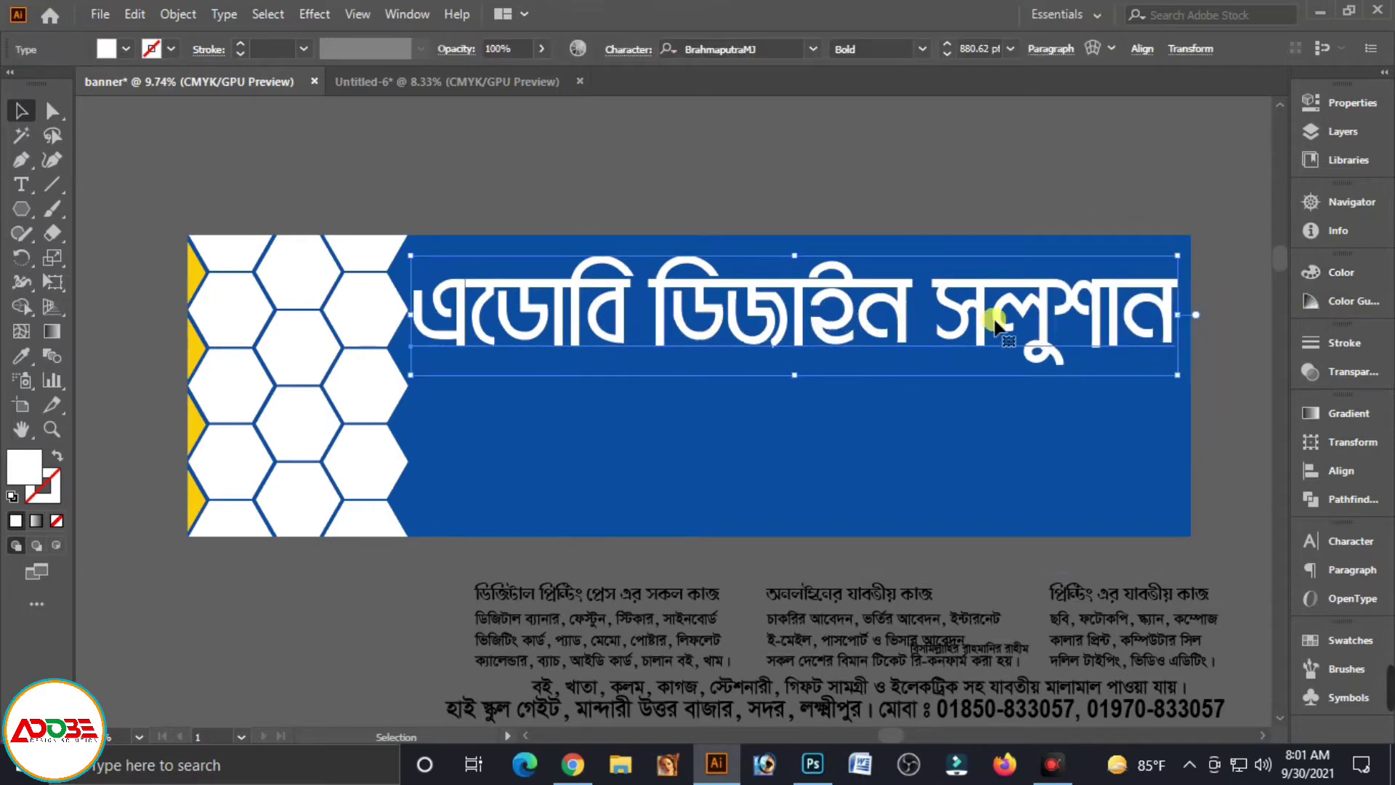
{"action": "left_click", "coordinate": [899, 233]}
{"action": "mouse_move", "coordinate": [870, 585]}
{"action": "left_mouse_down"}
{"action": "mouse_move", "coordinate": [862, 494]}
{"action": "mouse_move", "coordinate": [767, 557]}
{"action": "left_mouse_up"}
{"action": "left_click", "coordinate": [597, 537]}
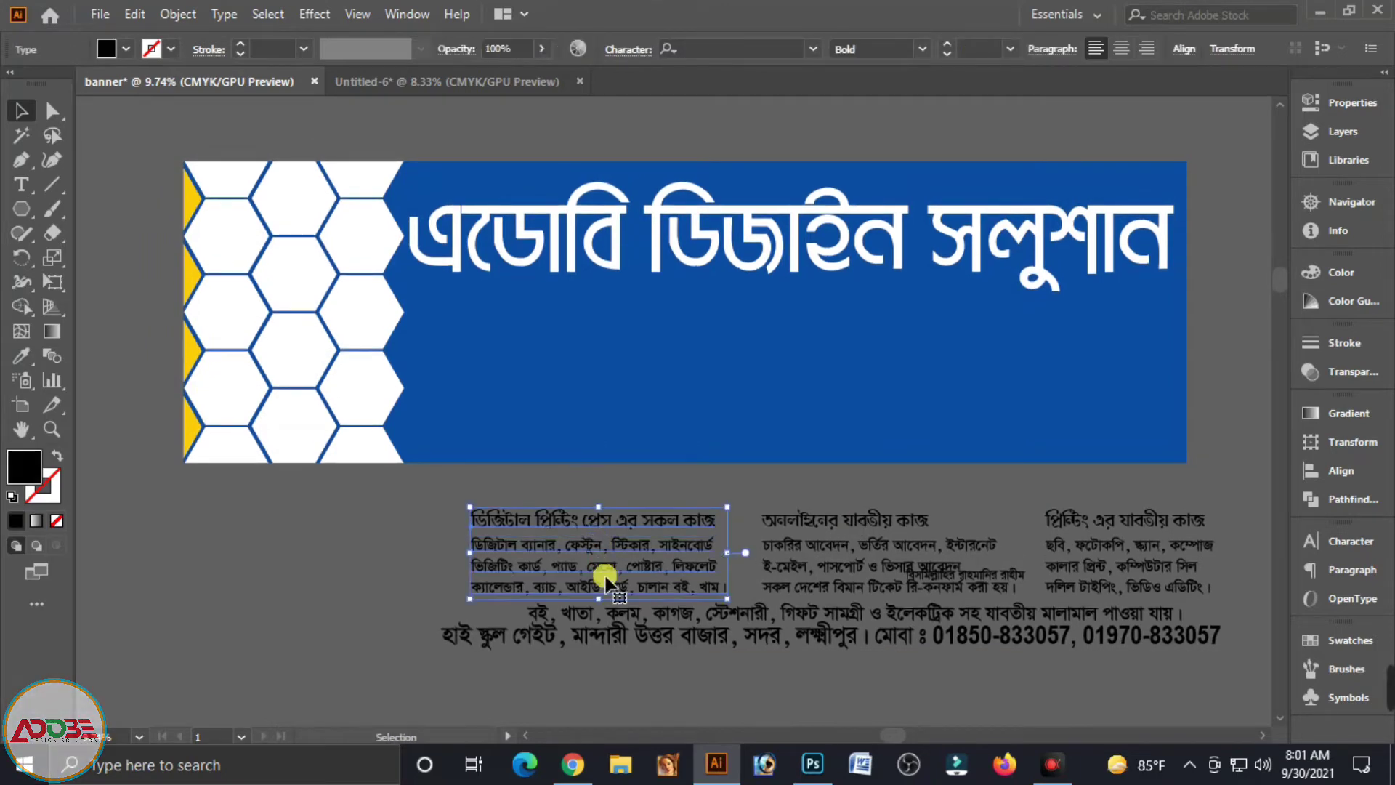
- Move the three service columns up into the blue banner under the title
{"action": "left_click_drag", "start_coordinate": [593, 574], "coordinate": [558, 372]}
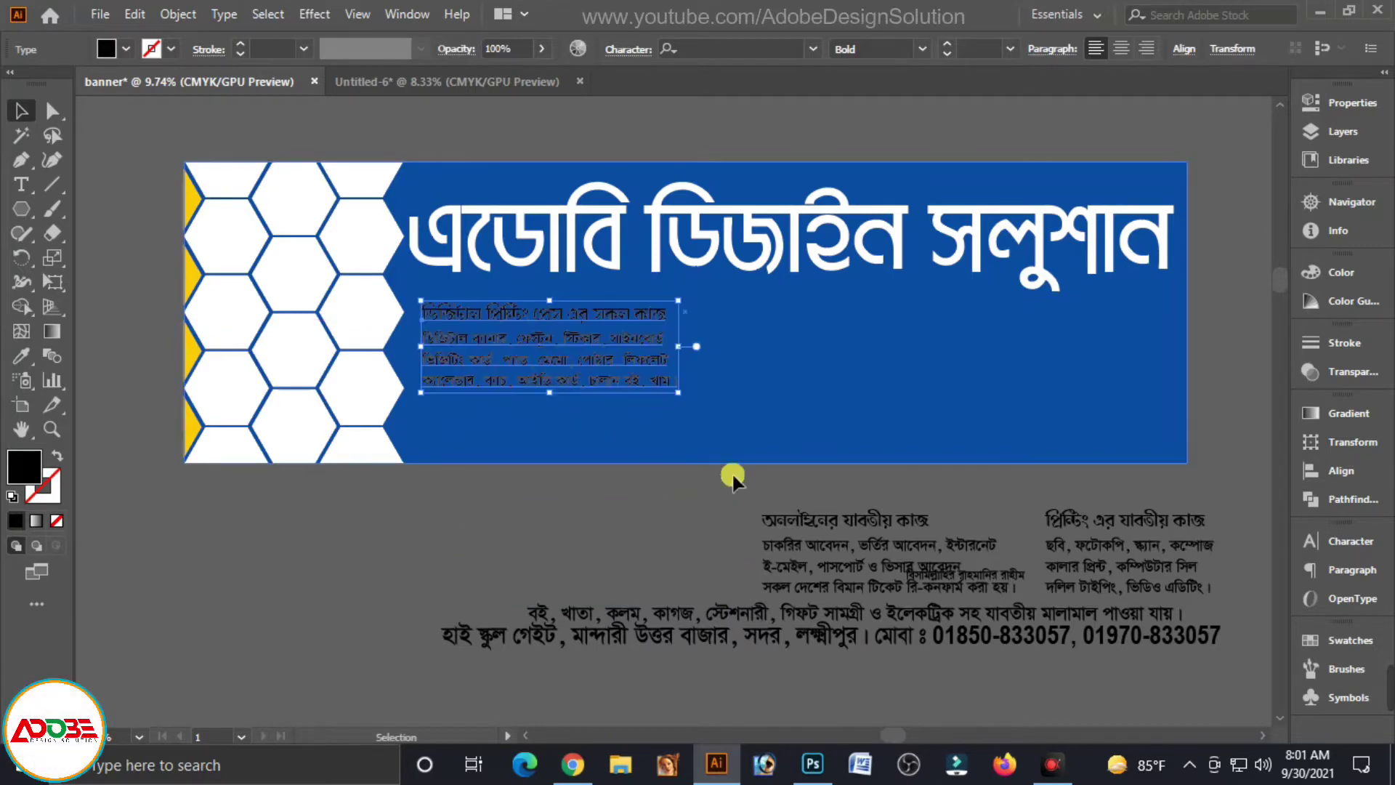
{"action": "left_click", "coordinate": [848, 521]}
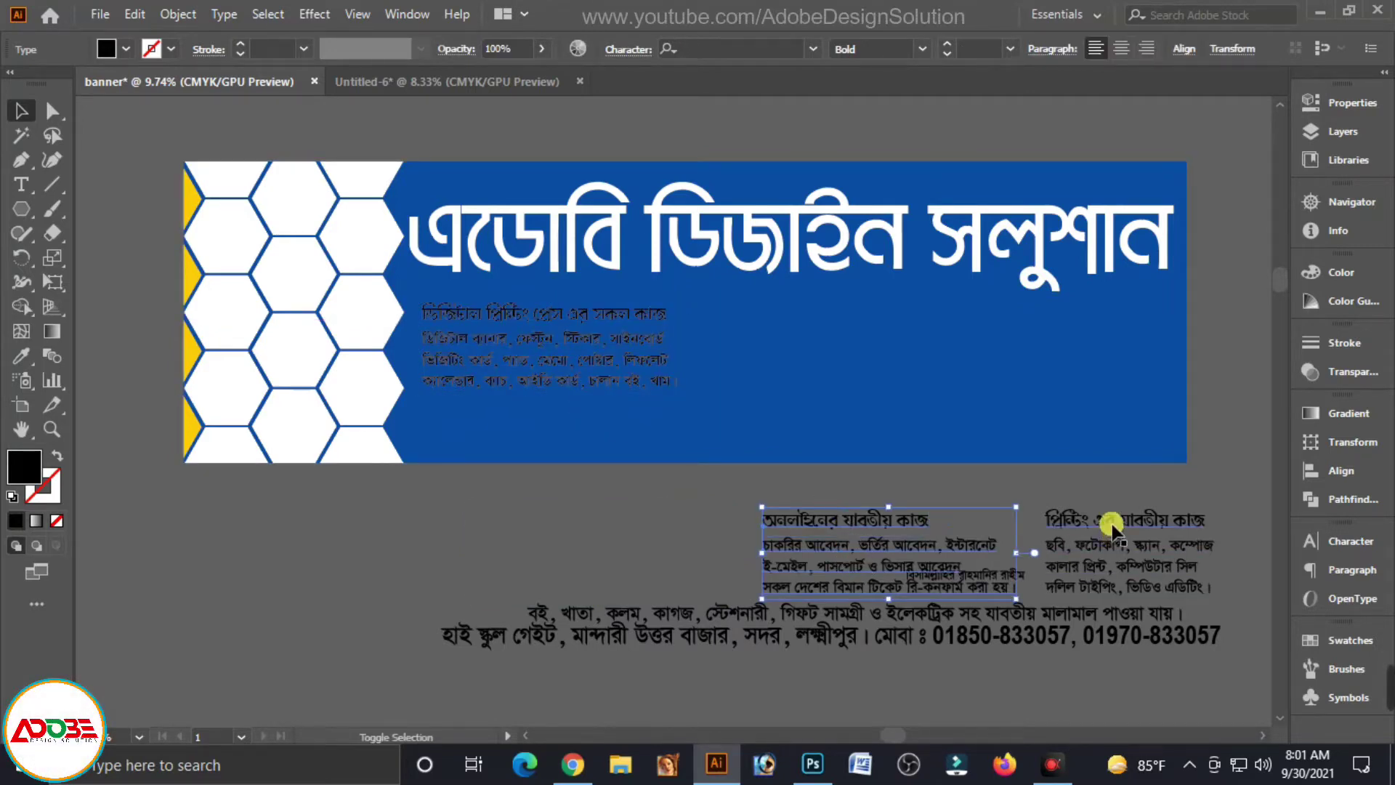
{"action": "left_click_drag", "start_coordinate": [1090, 570], "coordinate": [1049, 356]}
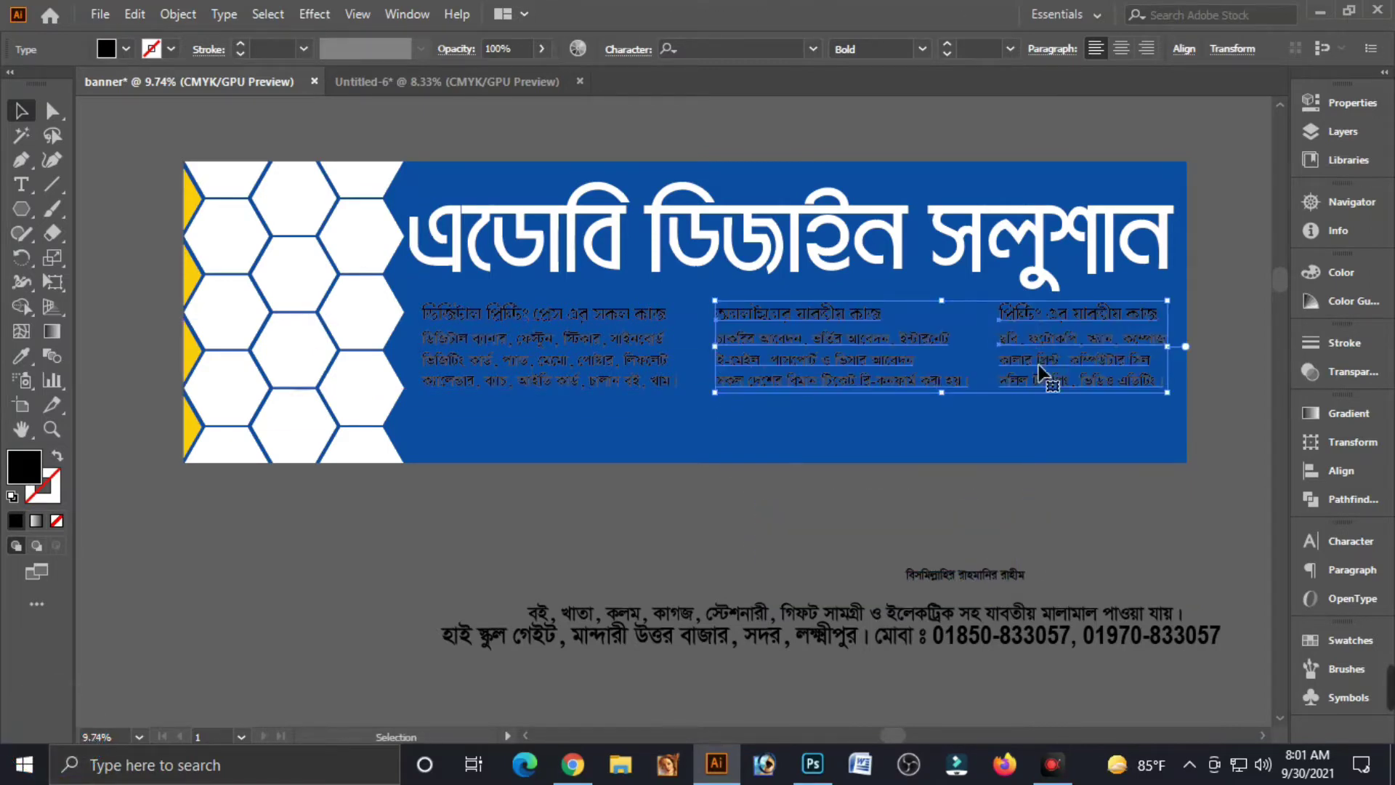
{"action": "left_click", "coordinate": [792, 542]}
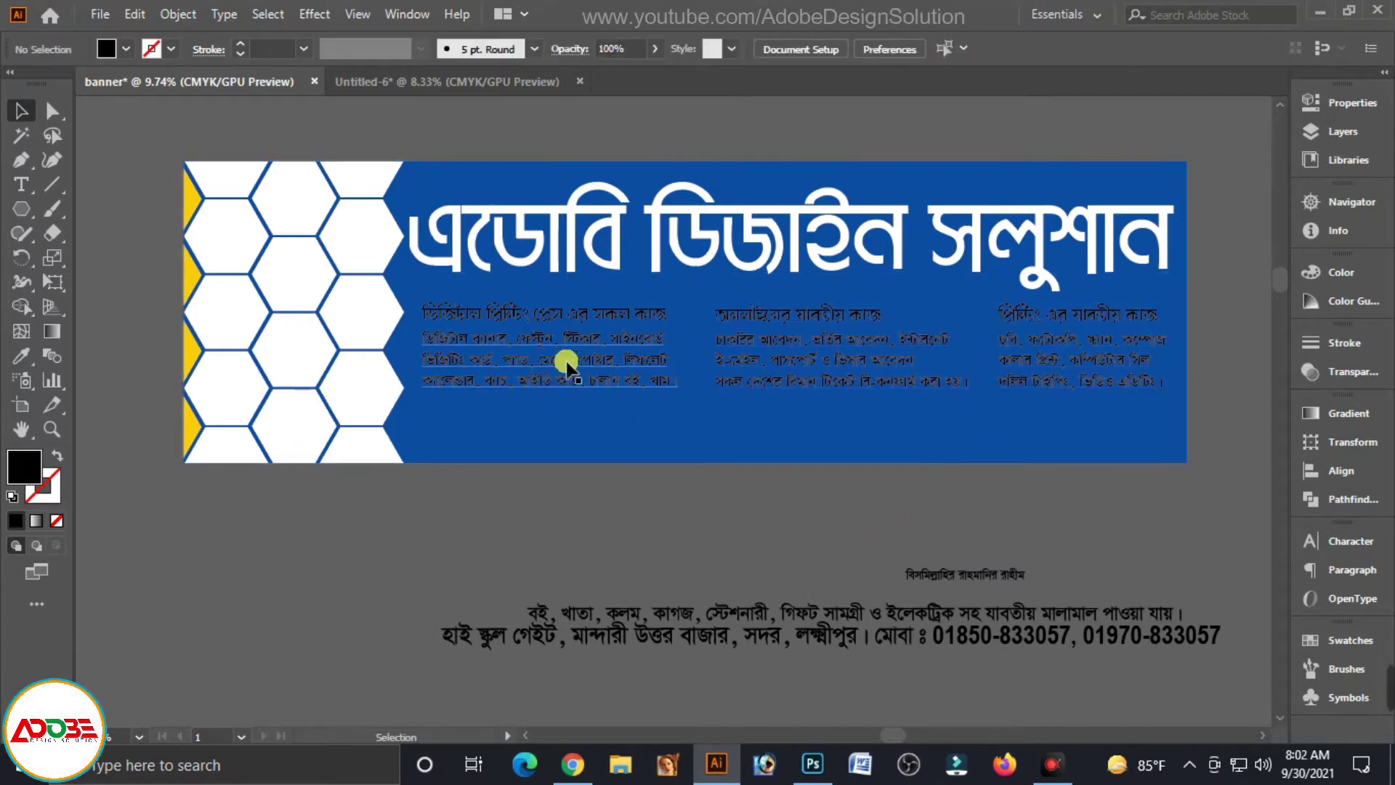
- Colour the service column headings yellow
{"action": "left_click", "coordinate": [556, 318]}
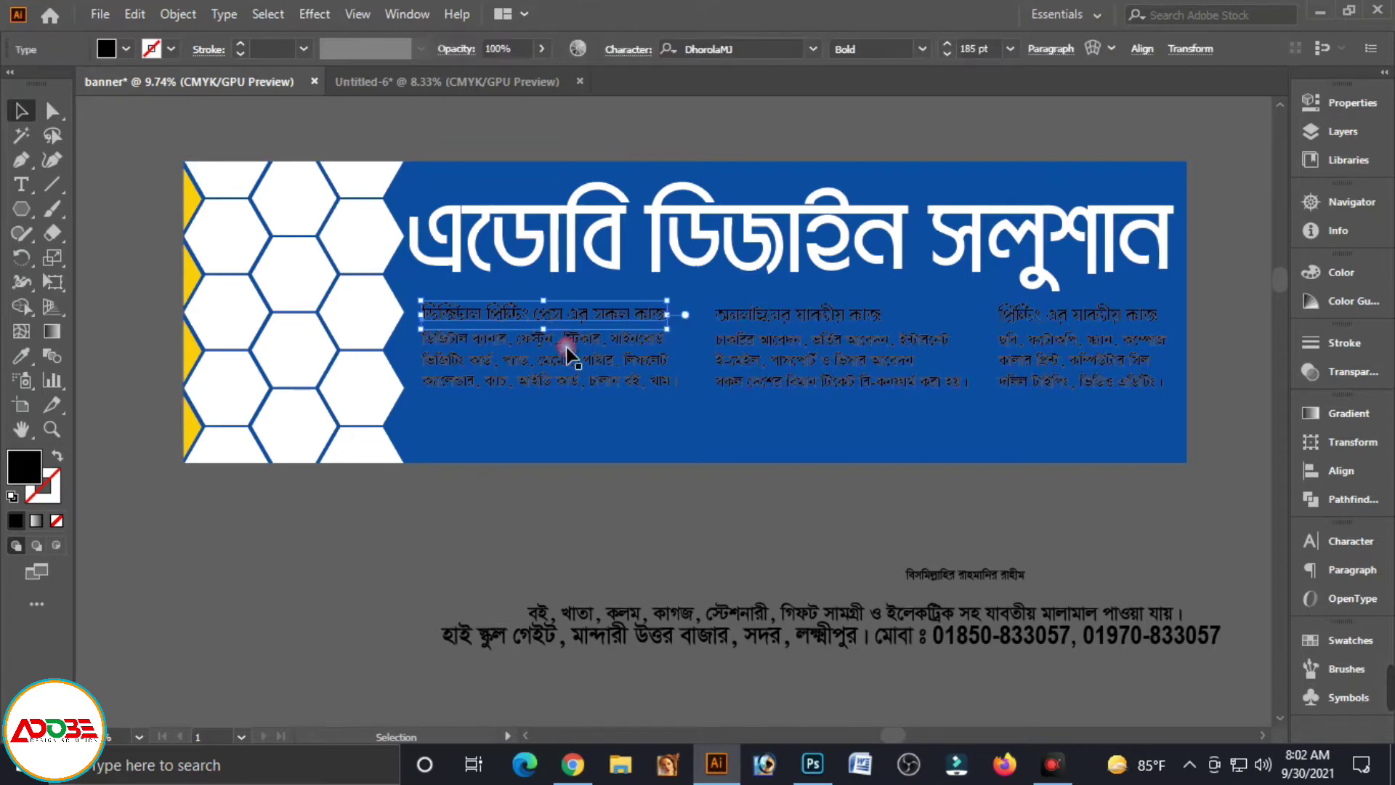
{"action": "left_click", "coordinate": [1322, 276]}
{"action": "mouse_move", "coordinate": [1142, 377]}
{"action": "left_mouse_down"}
{"action": "mouse_move", "coordinate": [1112, 373]}
{"action": "mouse_move", "coordinate": [1218, 347]}
{"action": "left_mouse_up"}
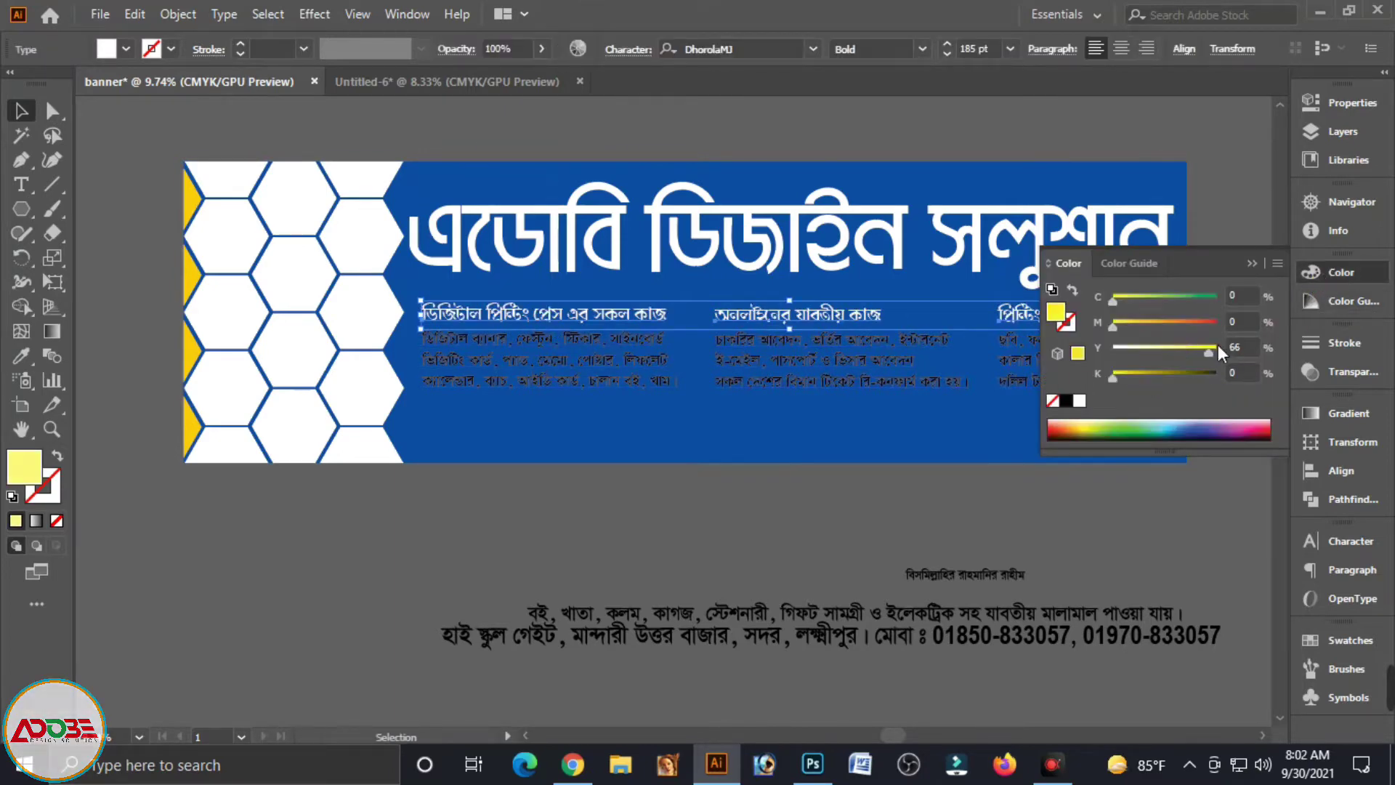
{"action": "left_click", "coordinate": [1252, 263]}
- Make the three body-text columns white and move the small text line to the banner top
{"action": "left_click", "coordinate": [564, 380]}
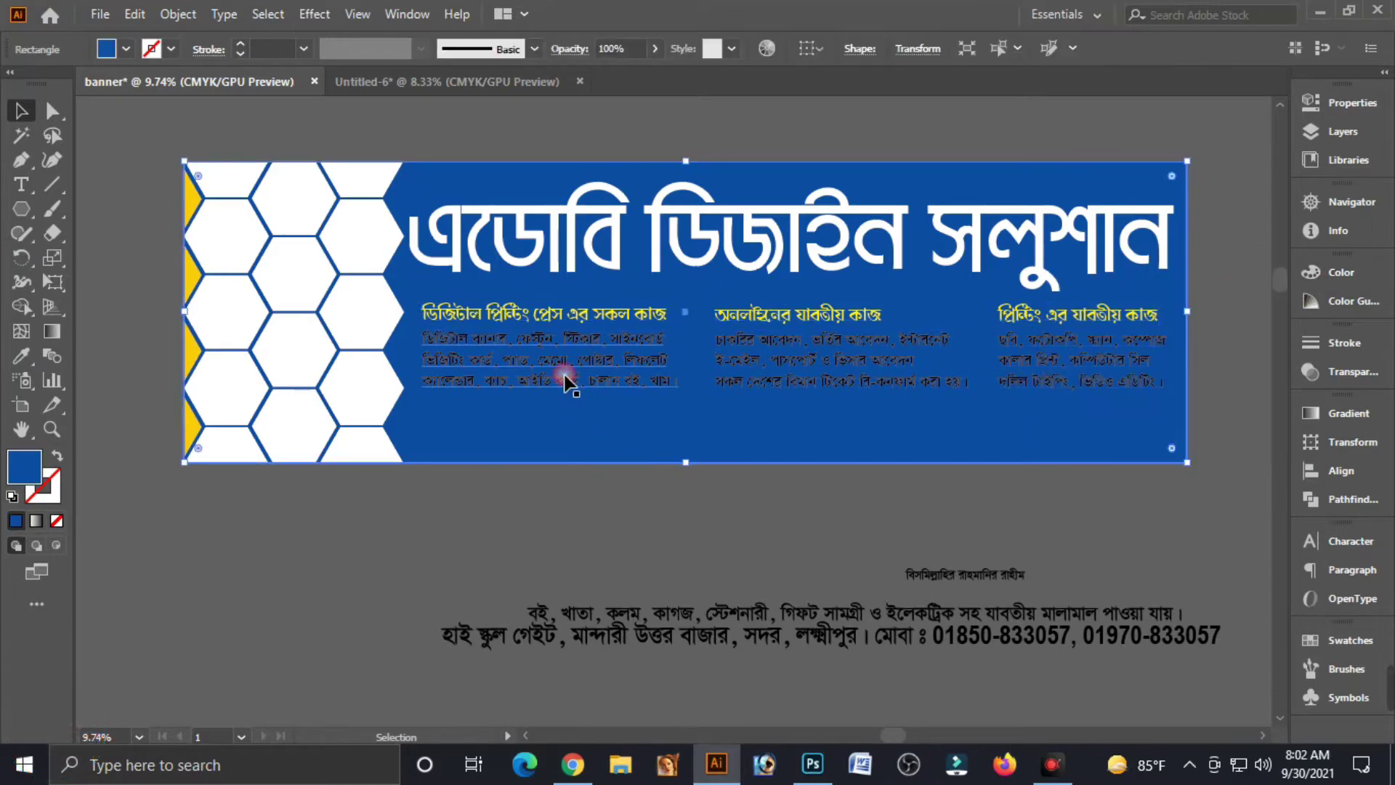
{"action": "left_click", "coordinate": [734, 367], "text": "shift"}
{"action": "left_click", "coordinate": [989, 359], "text": "shift"}
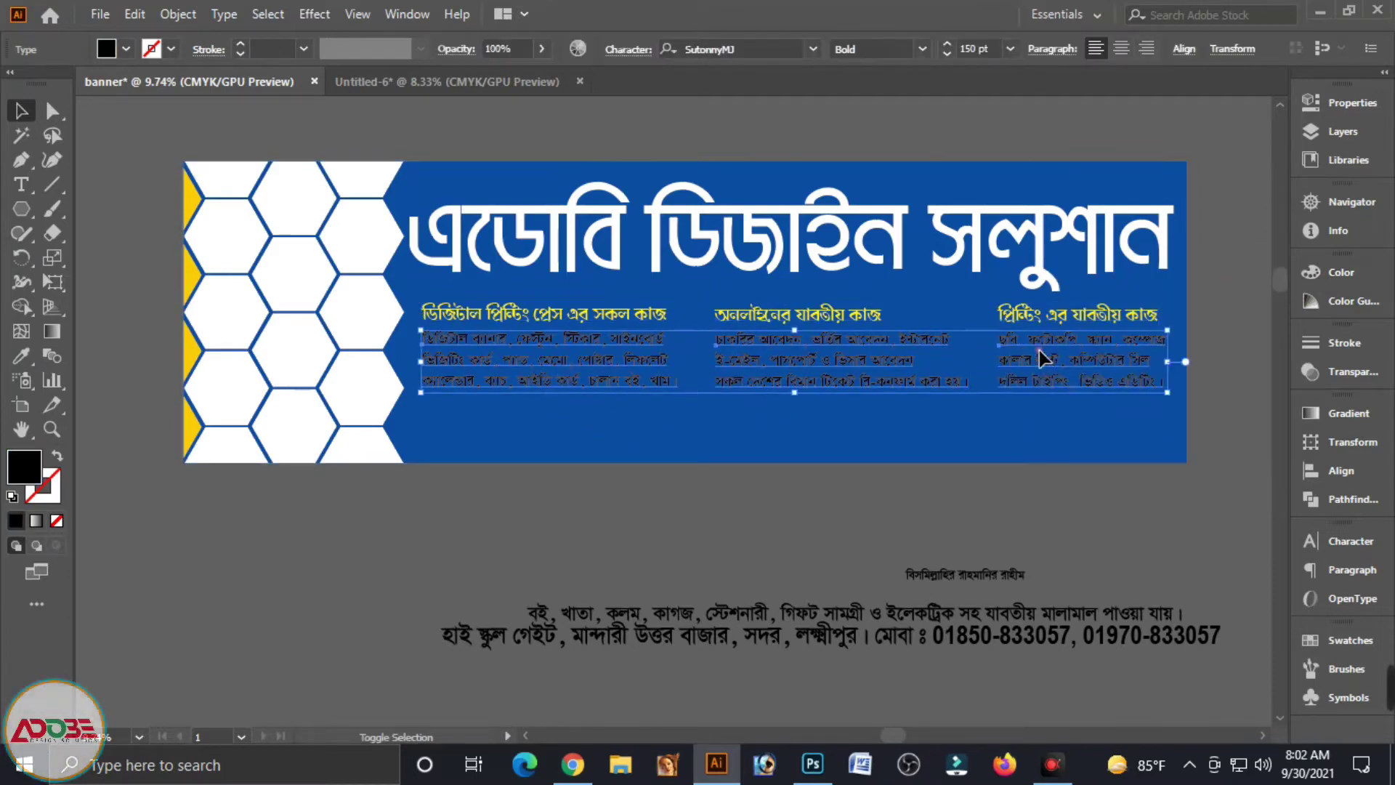
{"action": "left_click", "coordinate": [1315, 273]}
{"action": "left_click_drag", "start_coordinate": [1125, 378], "coordinate": [1113, 375]}
{"action": "left_click", "coordinate": [1244, 295]}
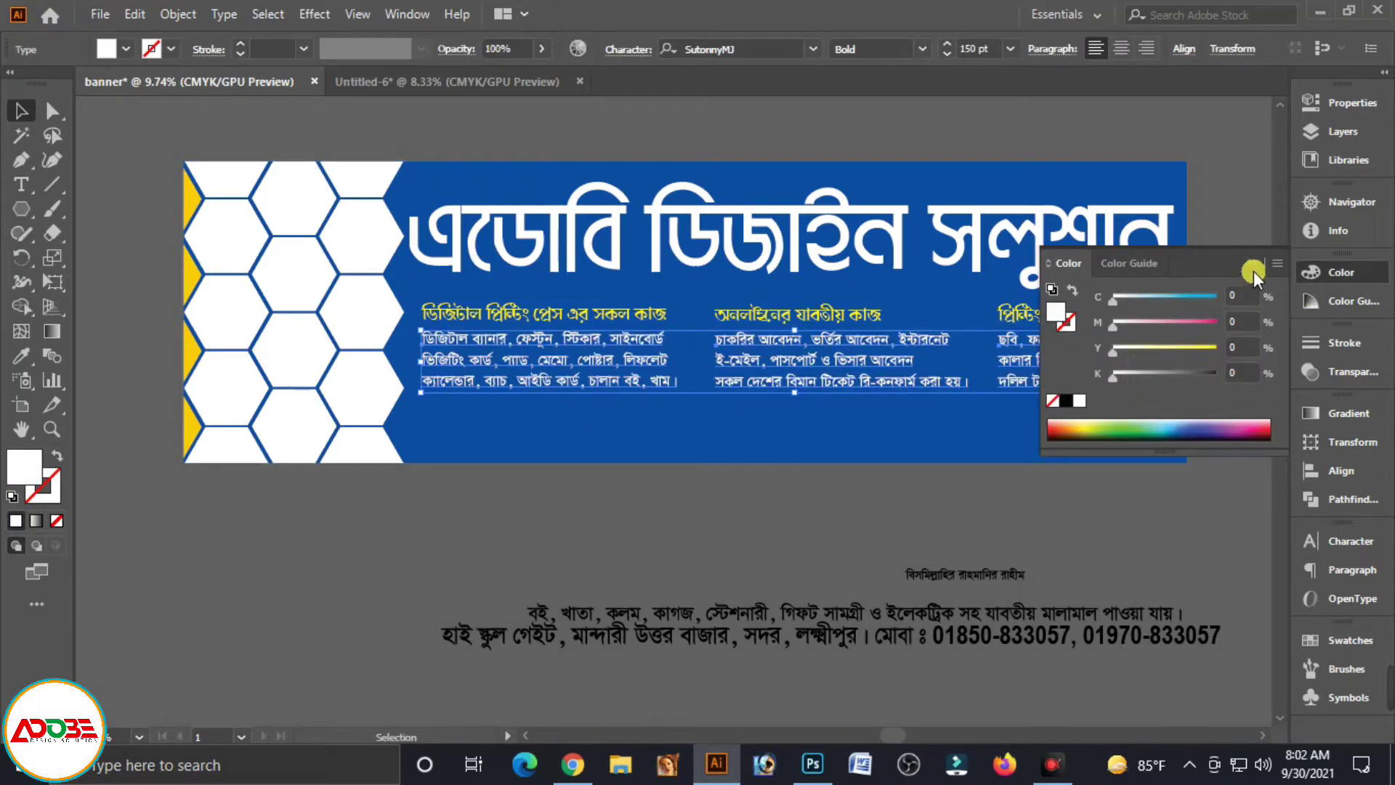
{"action": "left_click", "coordinate": [1010, 541]}
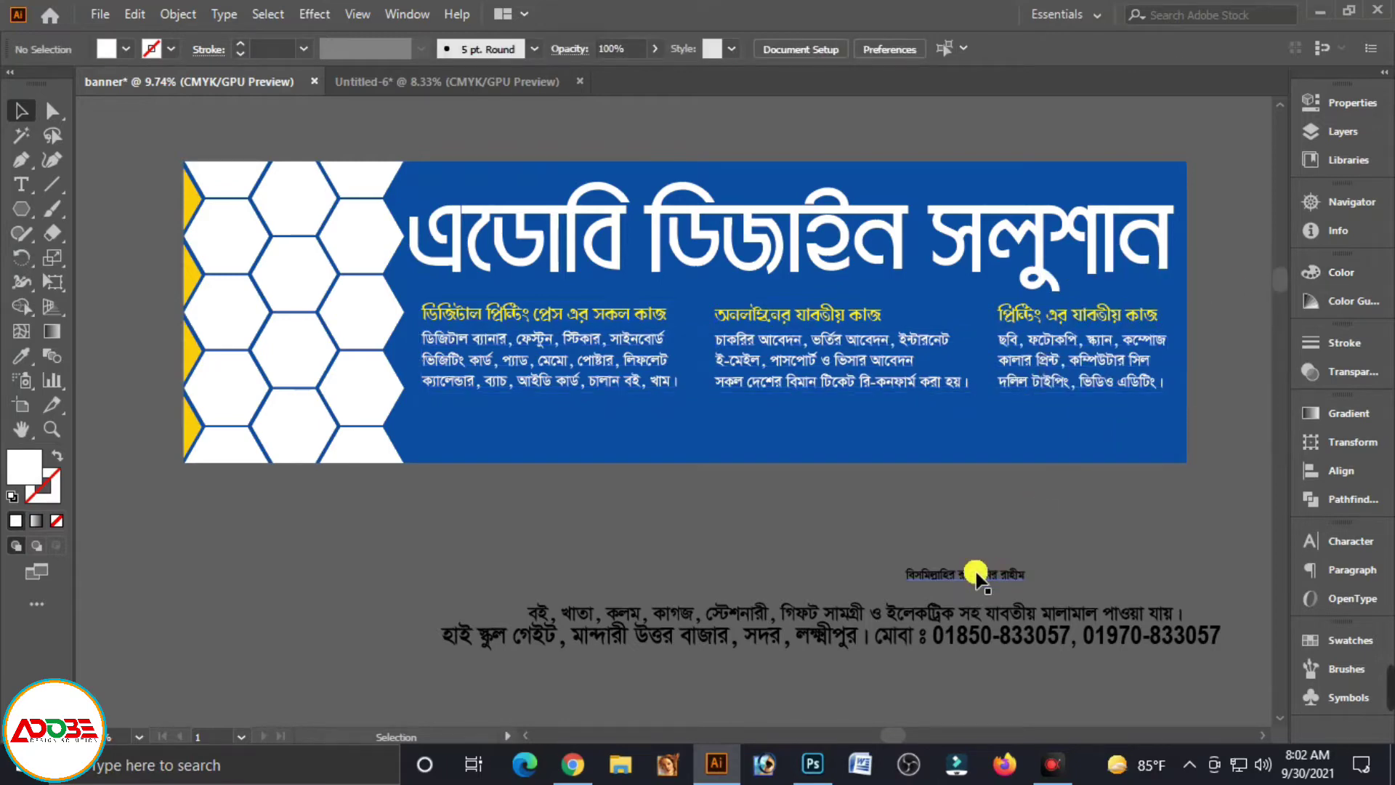
{"action": "mouse_move", "coordinate": [854, 300]}
{"action": "left_mouse_down"}
{"action": "mouse_move", "coordinate": [764, 182]}
{"action": "mouse_move", "coordinate": [796, 178]}
{"action": "left_mouse_up"}
- Nudge the small top text line upward and tint it light blue with K 0 and C 30
{"action": "left_click", "coordinate": [891, 181]}
{"action": "left_click", "coordinate": [799, 173]}
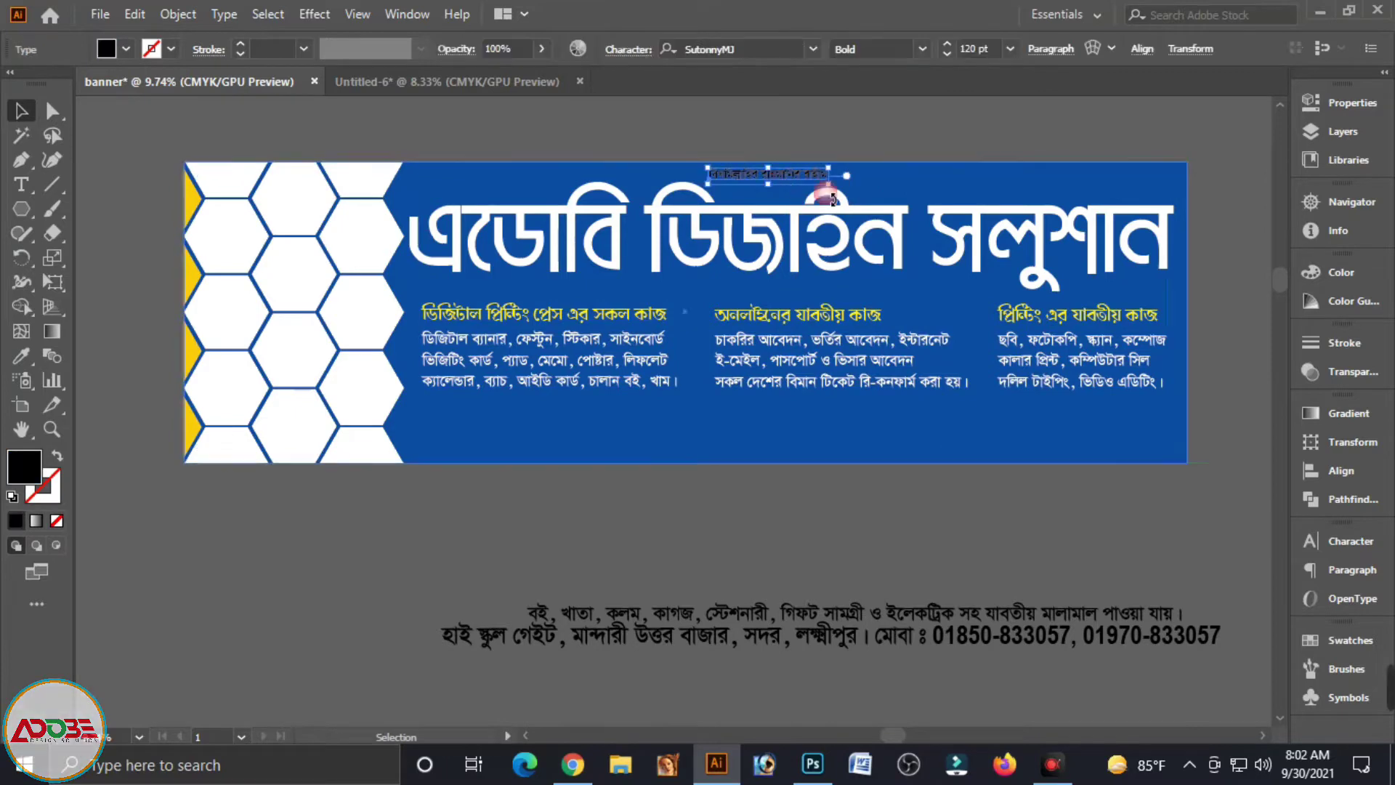
{"action": "key", "text": "Up"}
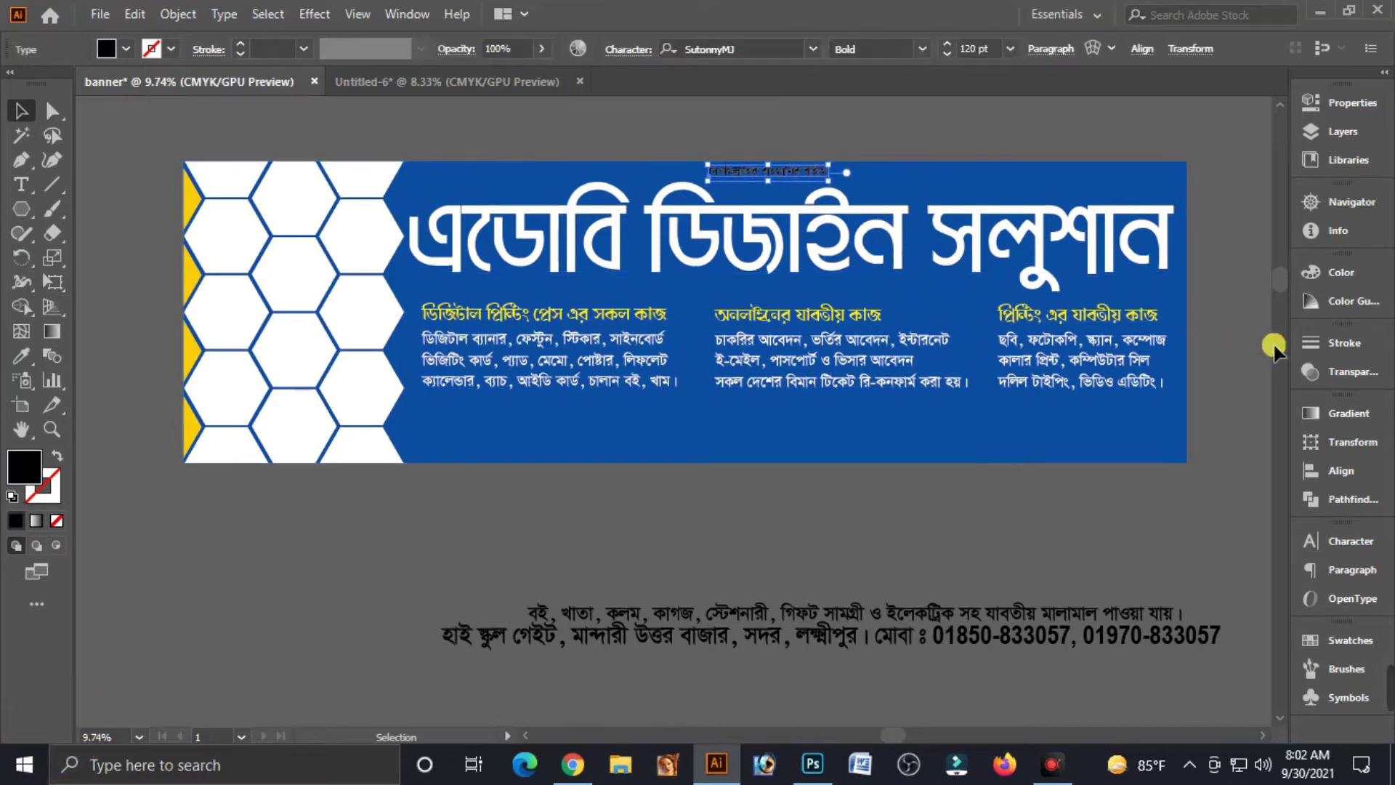
{"action": "left_click", "coordinate": [1341, 275]}
{"action": "left_click_drag", "start_coordinate": [1157, 376], "coordinate": [1112, 374]}
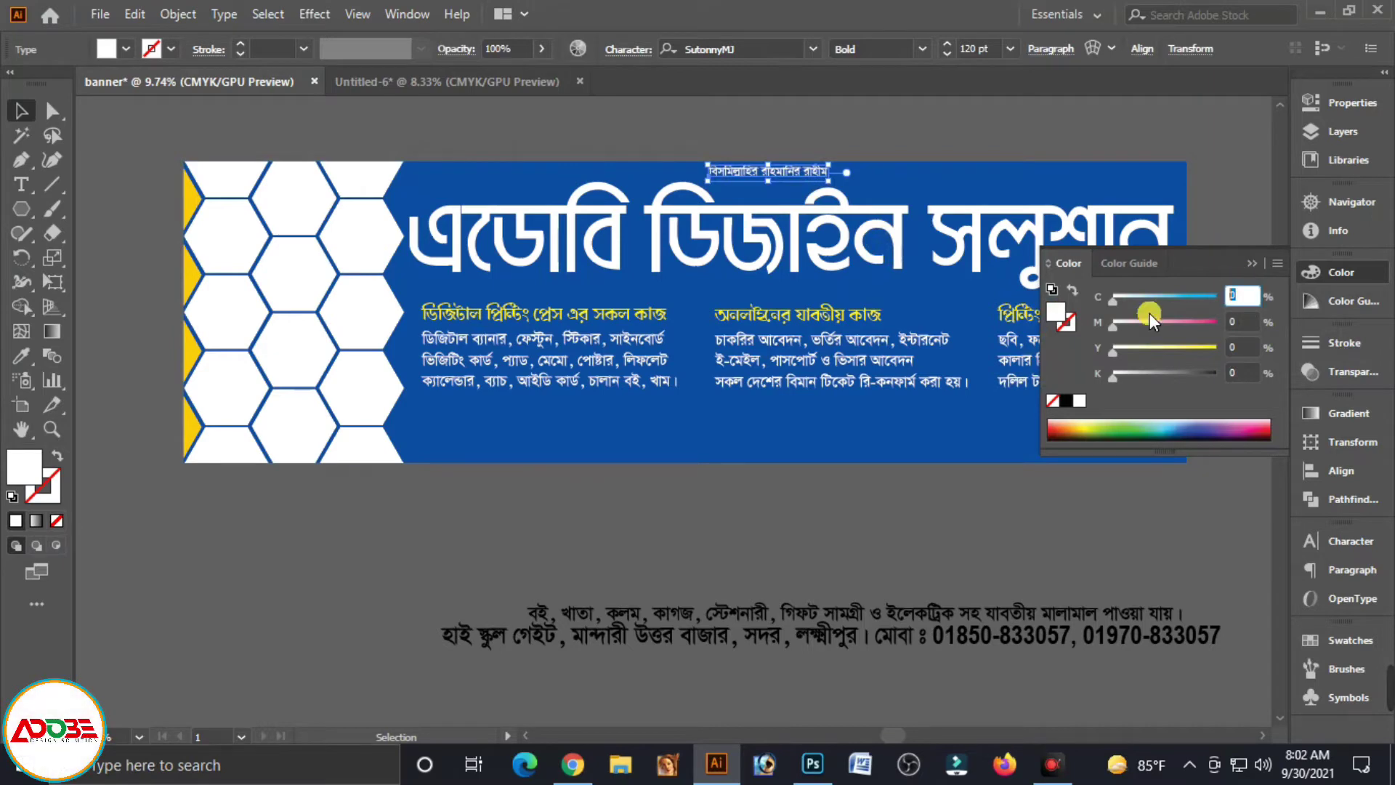
{"action": "type", "text": "30"}
{"action": "key", "text": "Return"}
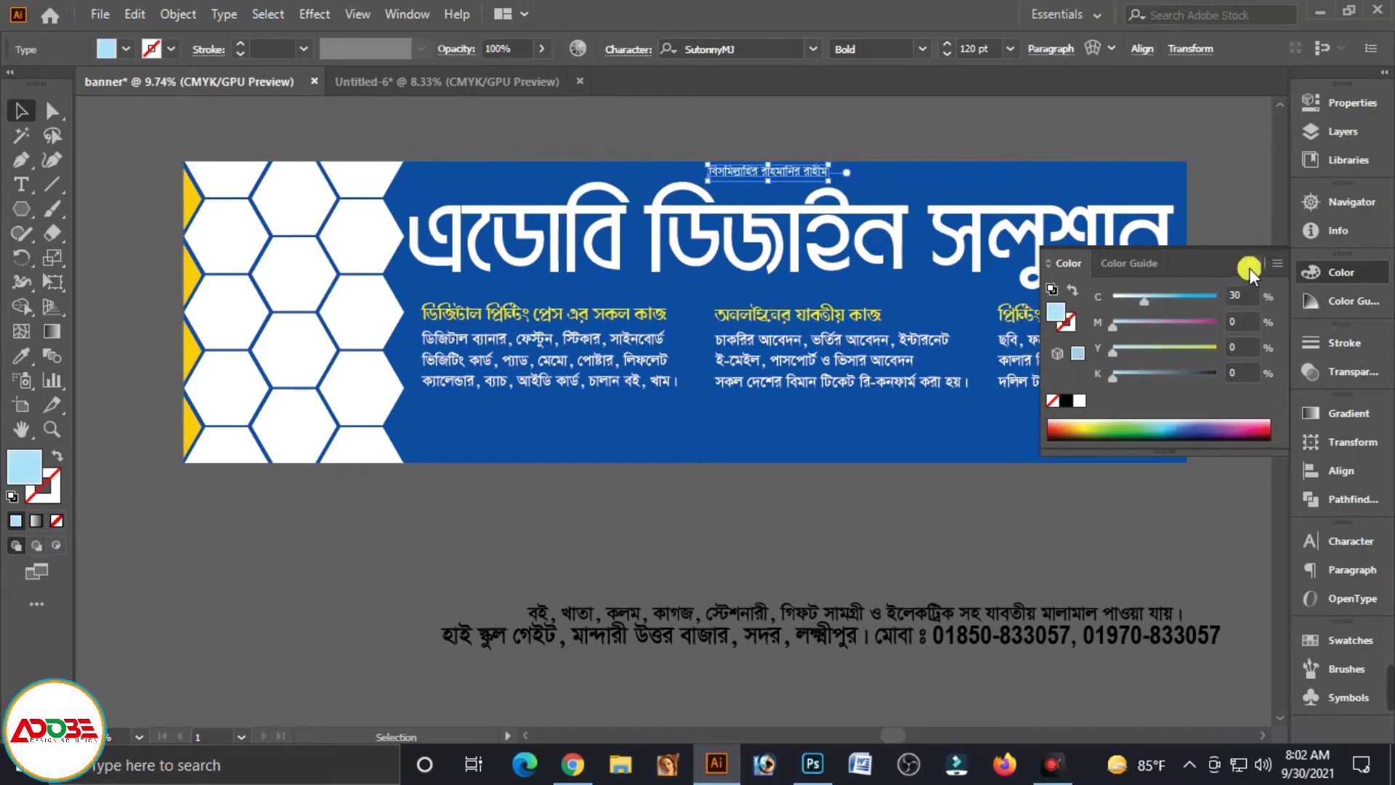
{"action": "left_click", "coordinate": [1250, 264]}
{"action": "left_click", "coordinate": [938, 103]}
{"action": "left_click", "coordinate": [783, 179]}
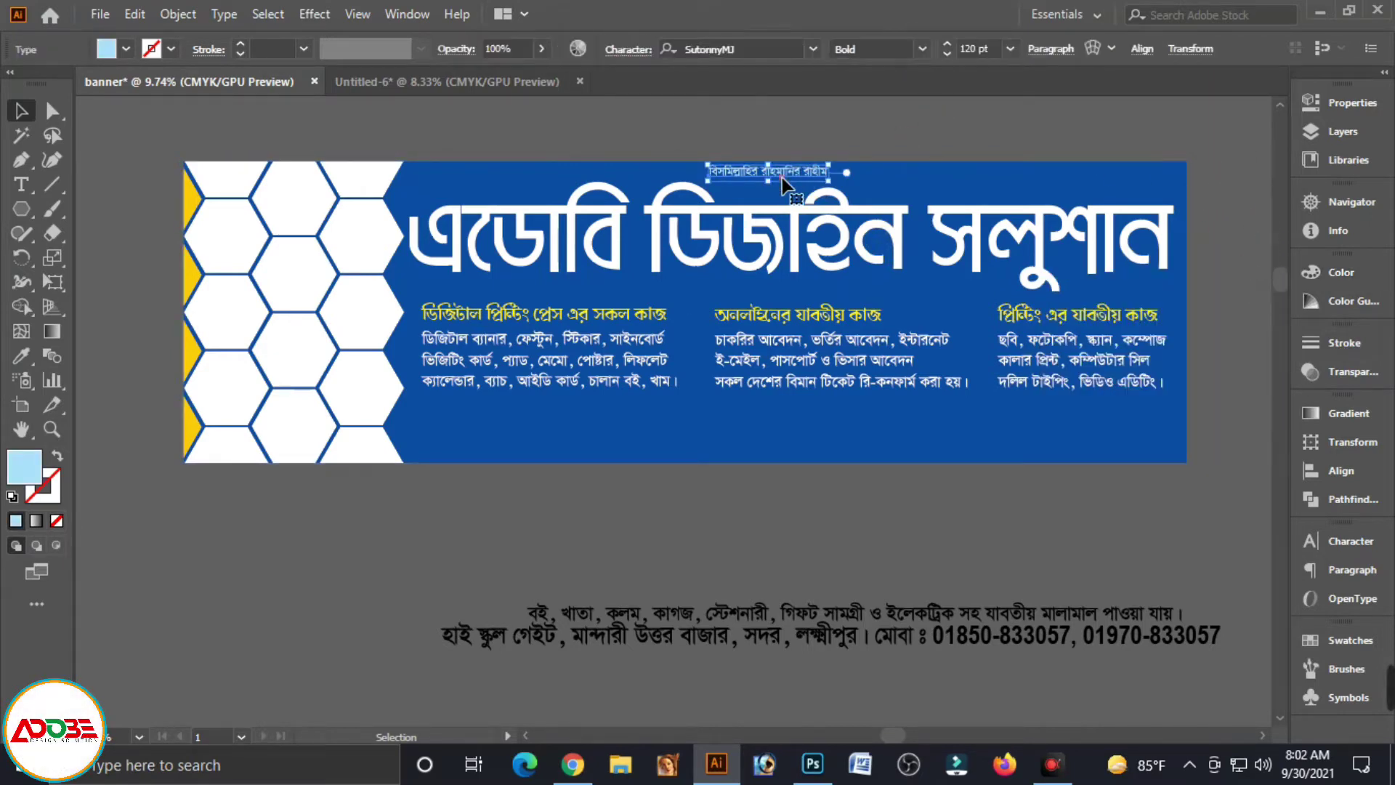
{"action": "left_click", "coordinate": [846, 135]}
{"action": "left_click", "coordinate": [552, 240]}
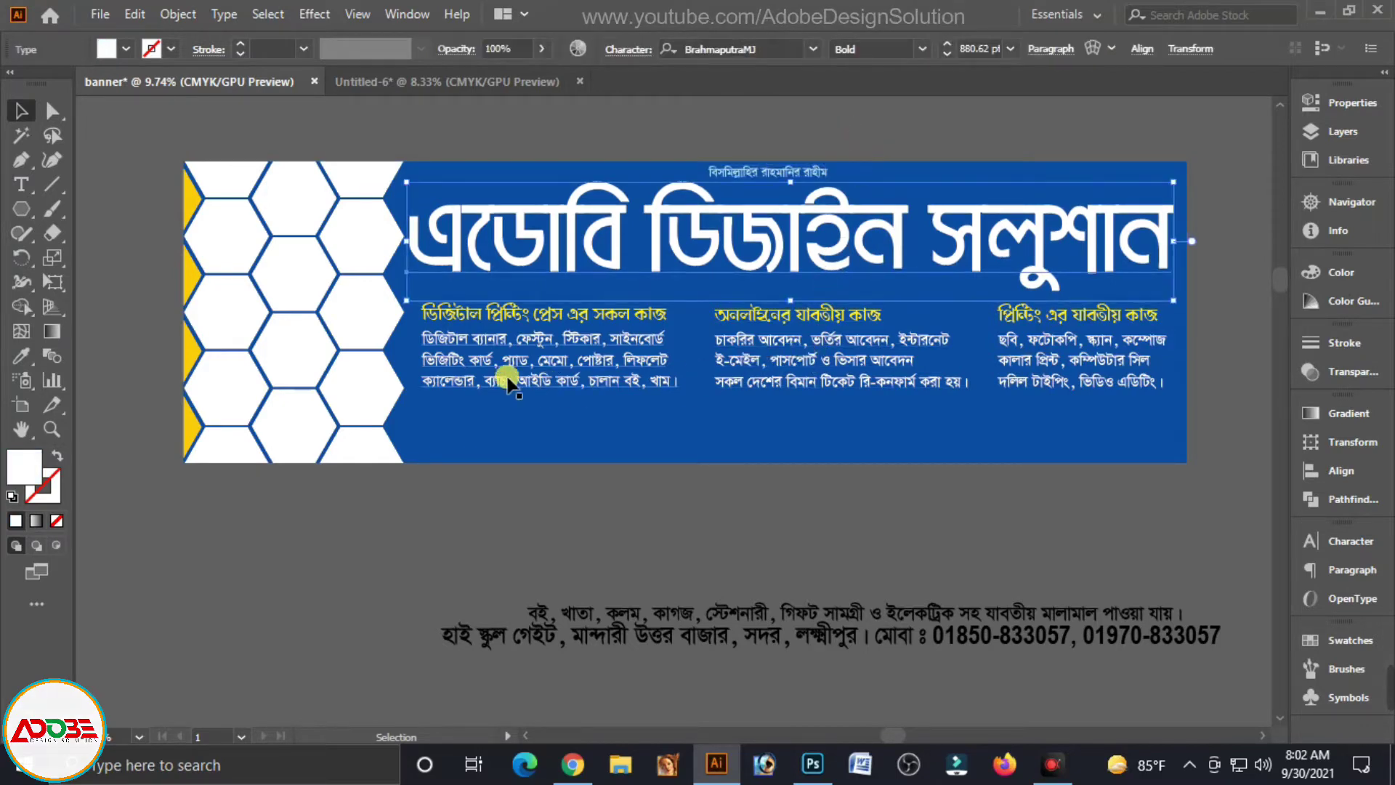
- Place the product-list line below the service columns and colour it yellow
{"action": "left_click_drag", "start_coordinate": [674, 612], "coordinate": [608, 407]}
{"action": "left_click_drag", "start_coordinate": [608, 414], "coordinate": [609, 415]}
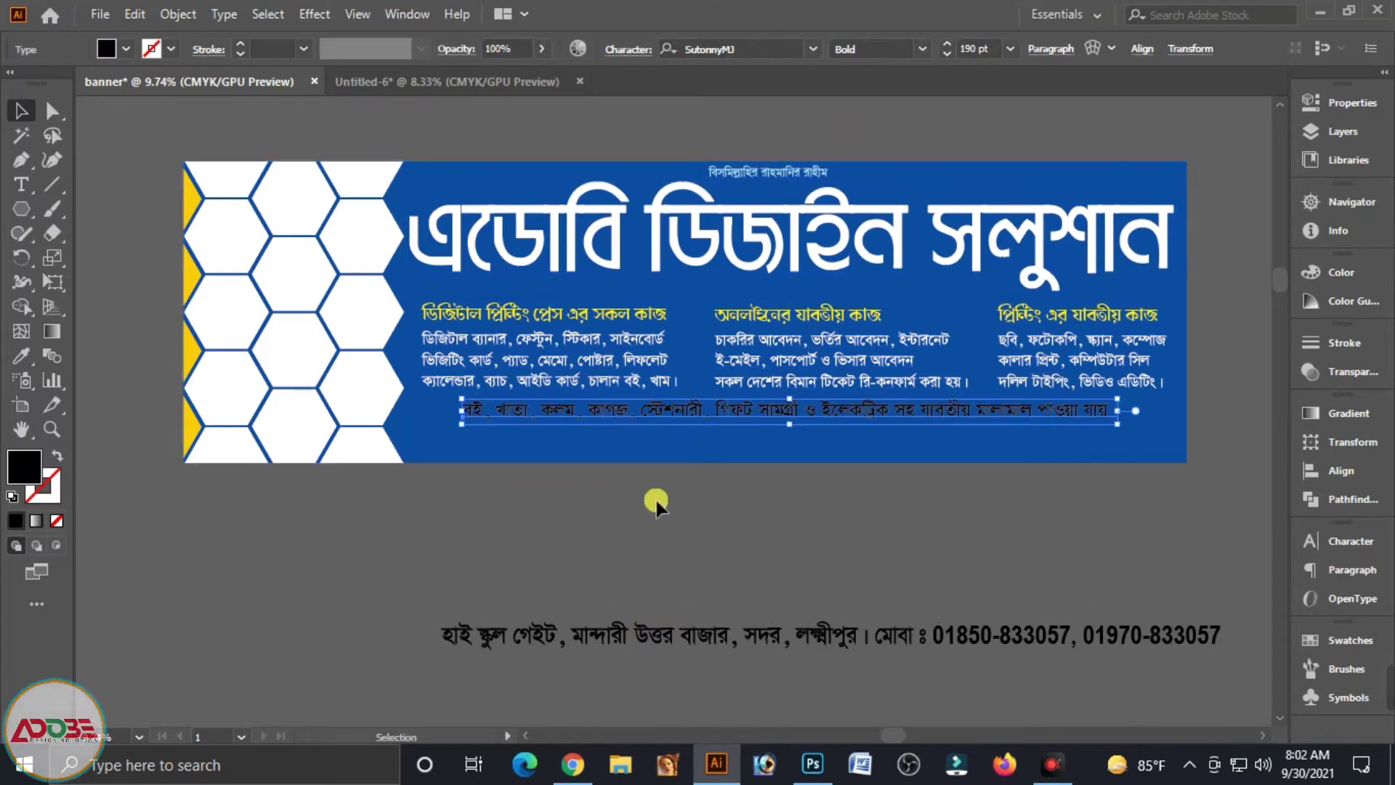
{"action": "left_click", "coordinate": [1328, 270]}
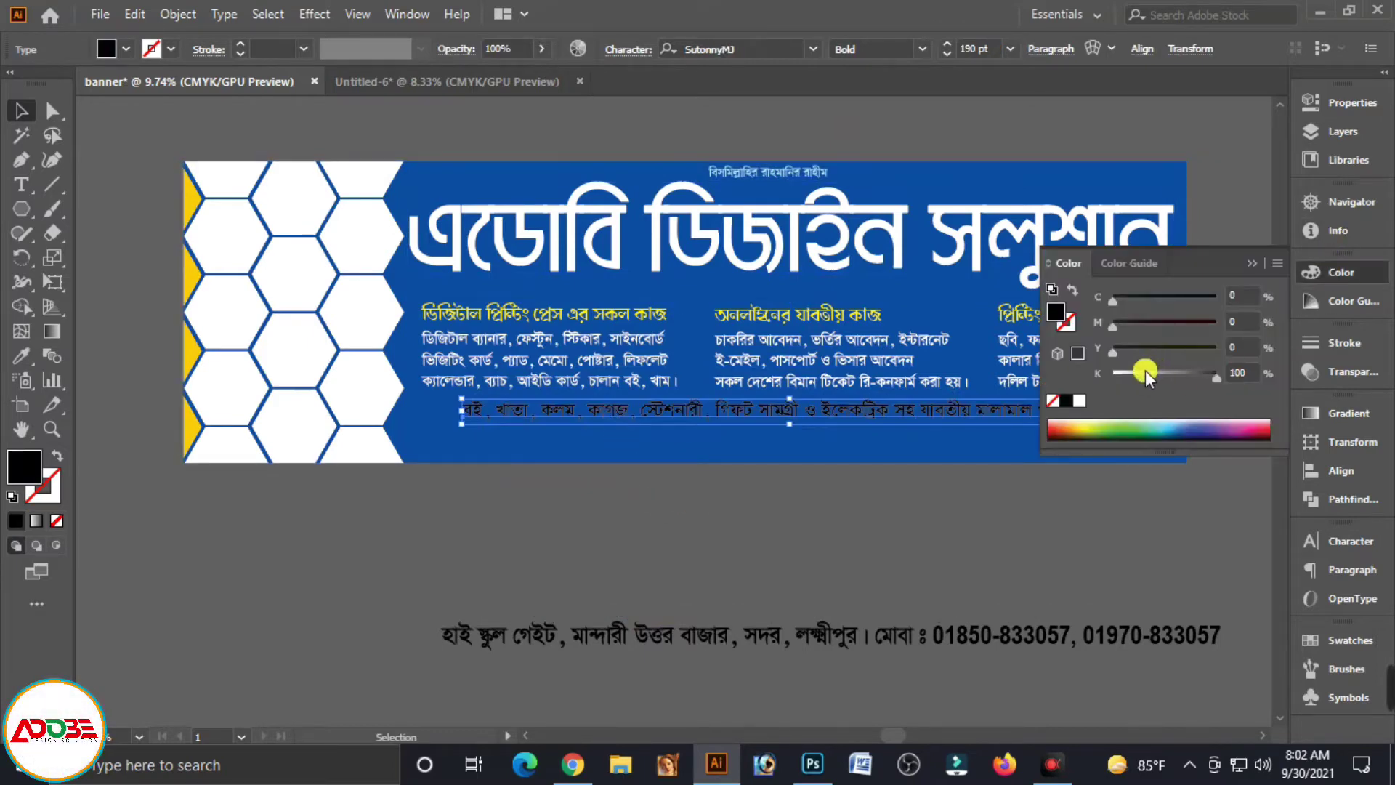
{"action": "left_click_drag", "start_coordinate": [1145, 369], "coordinate": [1108, 372]}
{"action": "left_click", "coordinate": [1124, 492]}
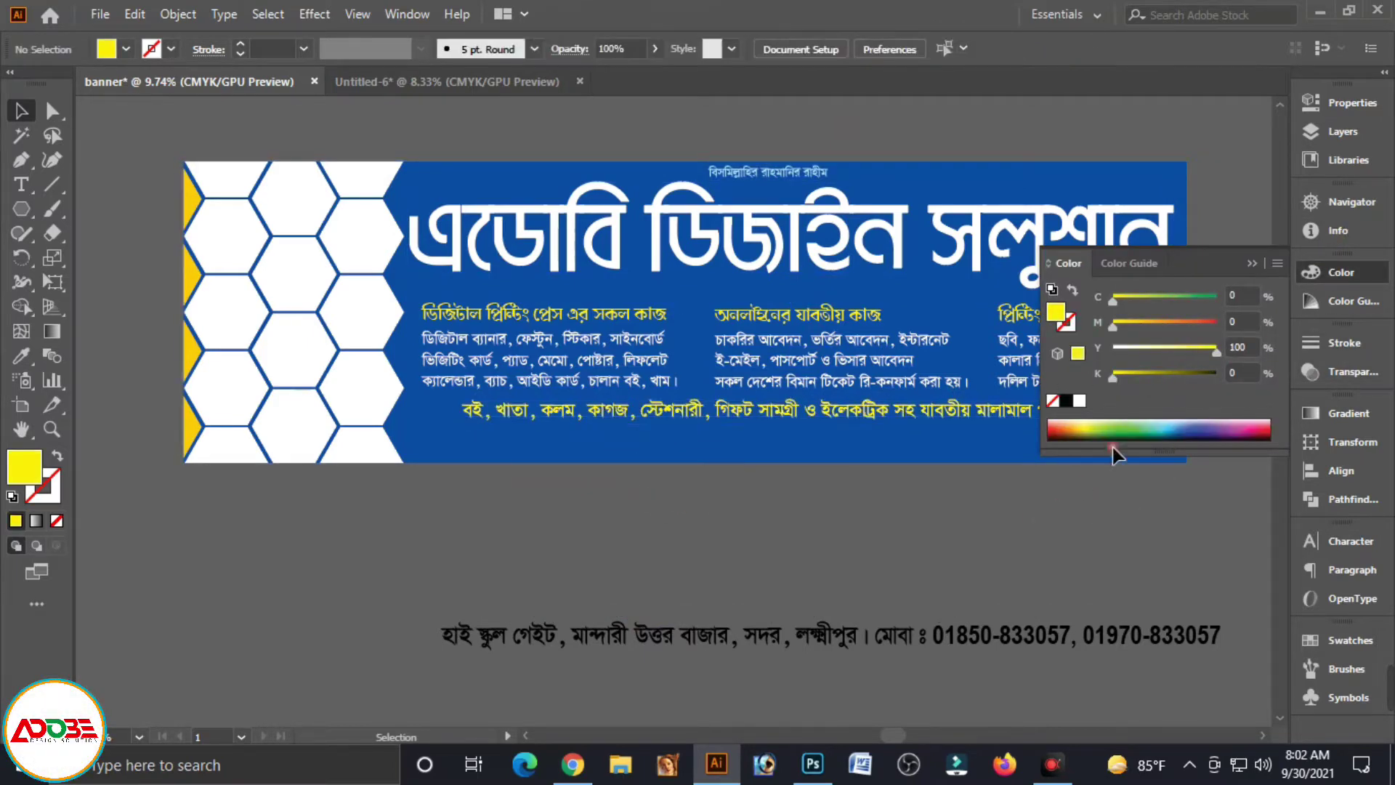
{"action": "left_click", "coordinate": [1248, 262]}
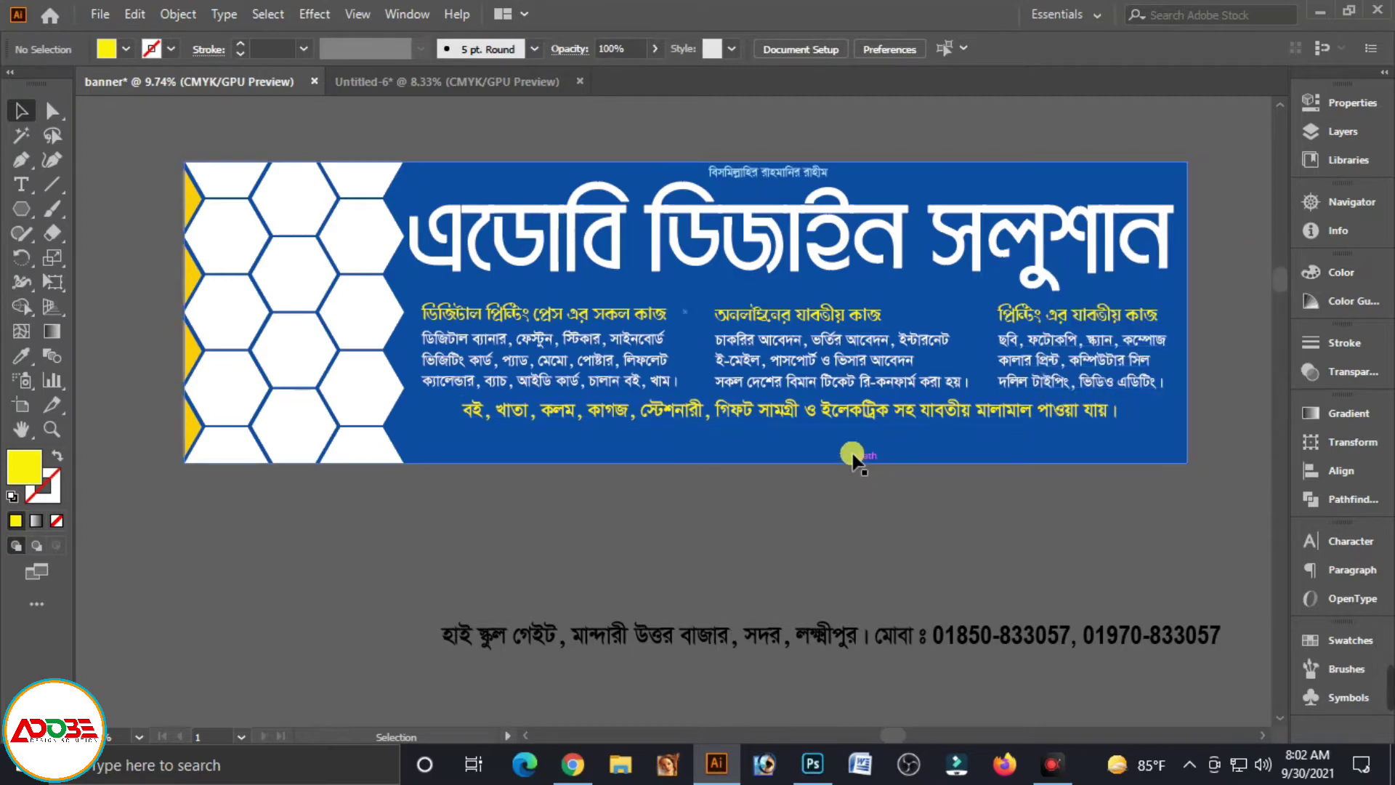
{"action": "left_click", "coordinate": [826, 421]}
{"action": "left_click", "coordinate": [773, 499]}
{"action": "left_click", "coordinate": [745, 461]}
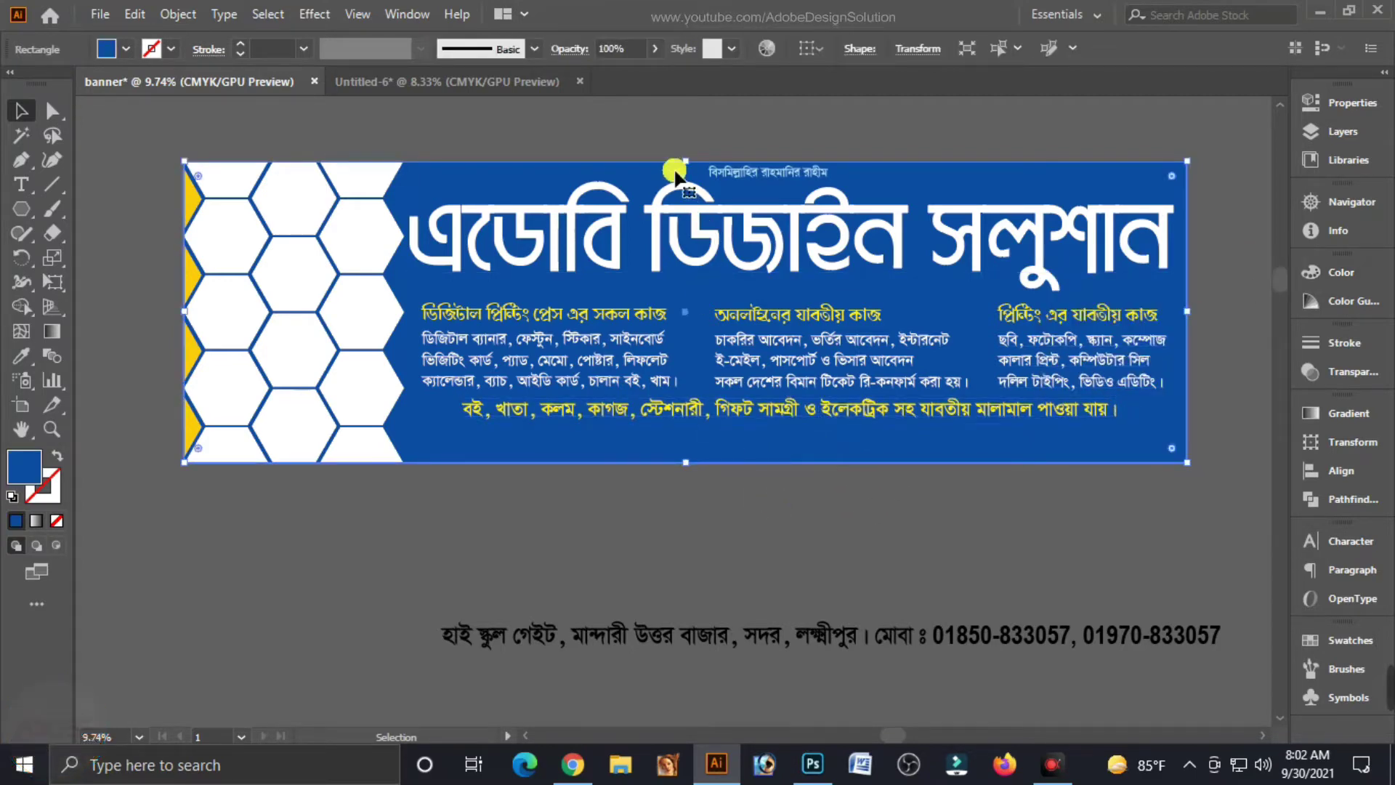
- Shrink the rectangle copy to a 4.21 in high bottom strip filled cyan
{"action": "key", "text": "a"}
{"action": "key", "text": "v"}
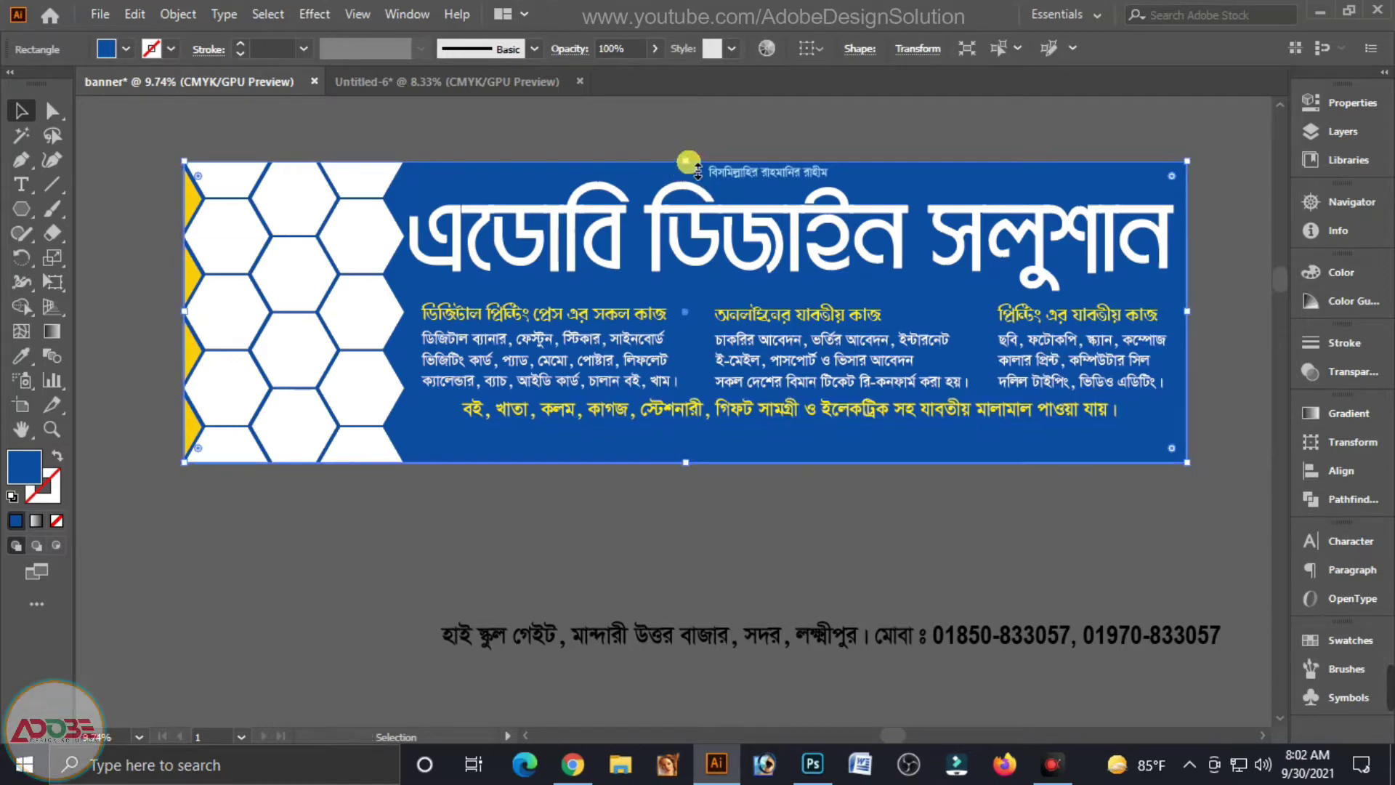
{"action": "mouse_move", "coordinate": [685, 161]}
{"action": "left_mouse_down"}
{"action": "mouse_move", "coordinate": [705, 305]}
{"action": "mouse_move", "coordinate": [701, 436]}
{"action": "left_mouse_up"}
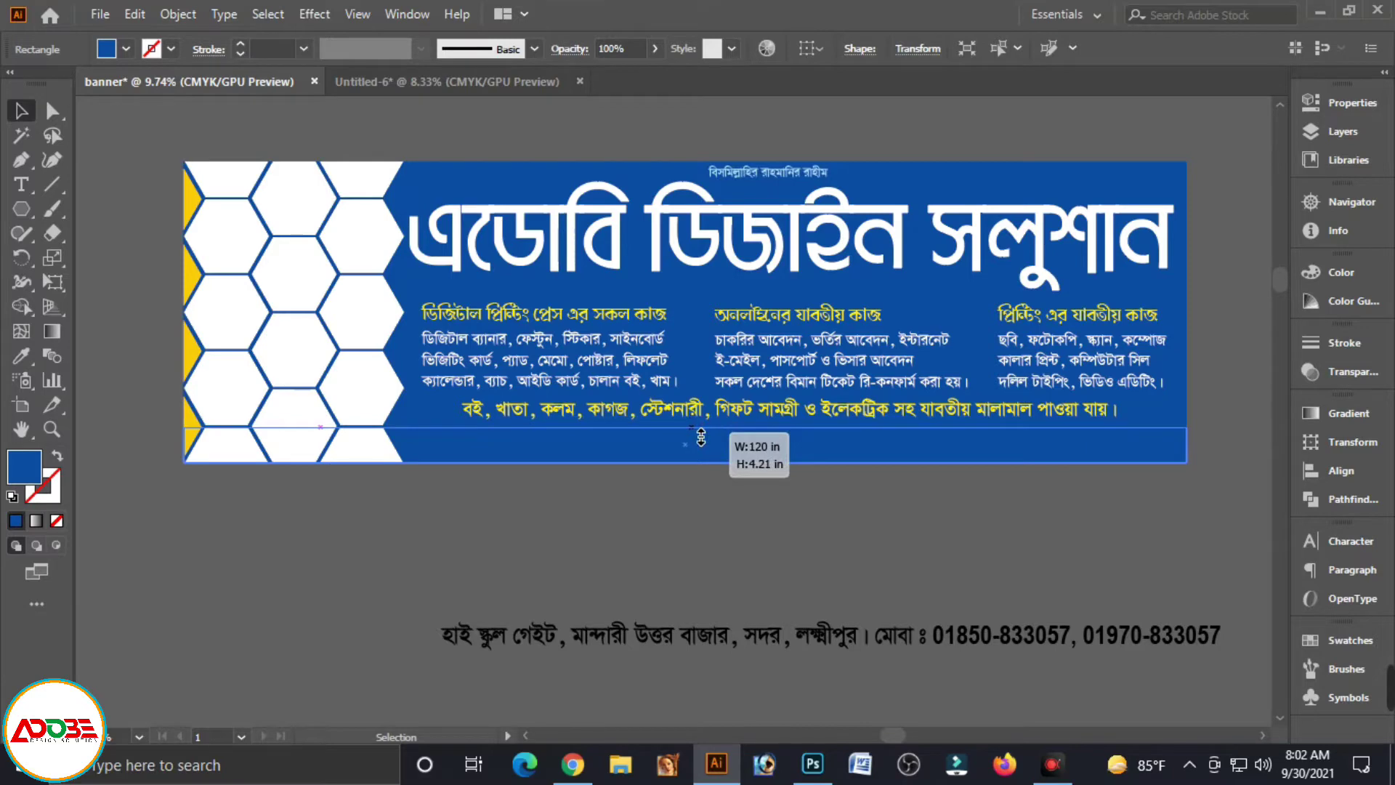
{"action": "left_click", "coordinate": [1322, 272]}
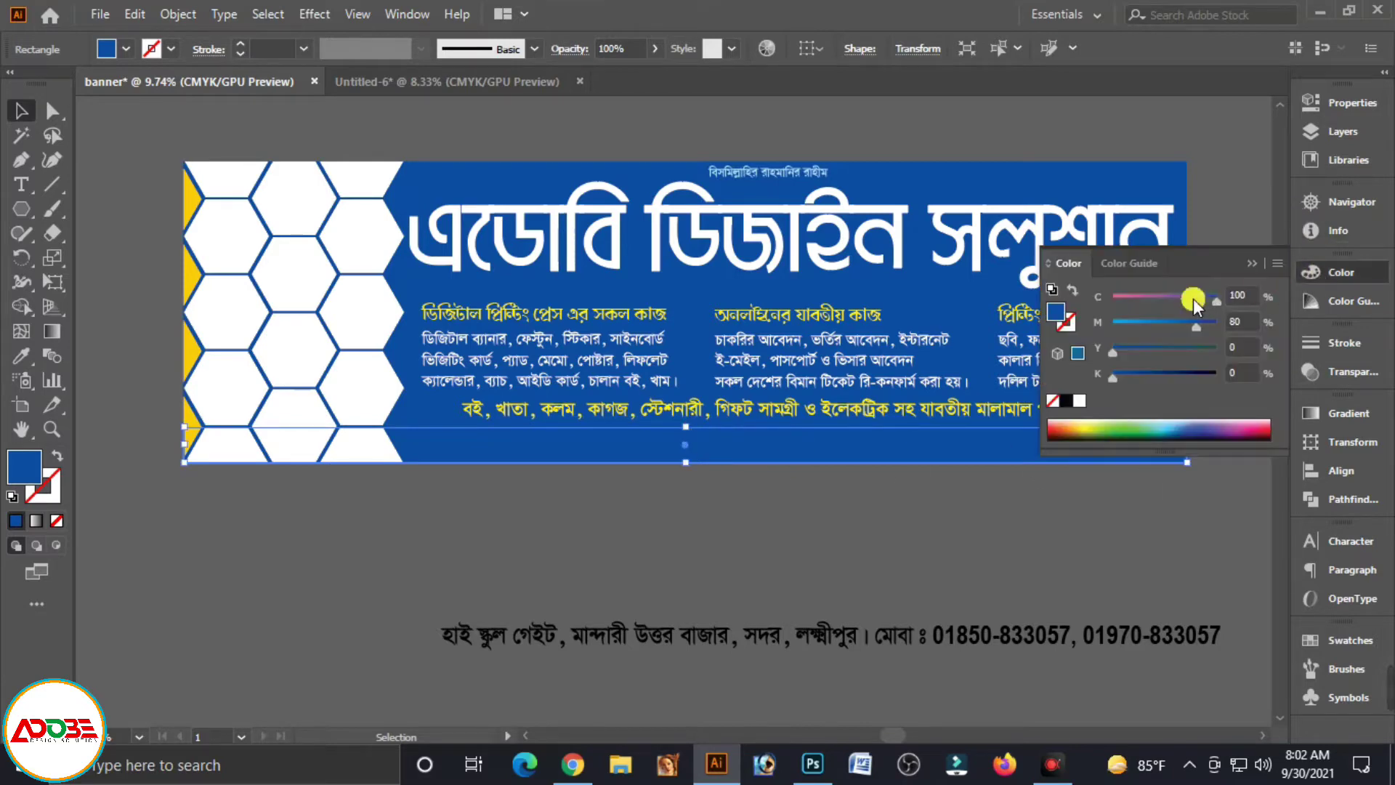
{"action": "left_click_drag", "start_coordinate": [1192, 324], "coordinate": [1112, 324]}
{"action": "left_click", "coordinate": [1245, 264]}
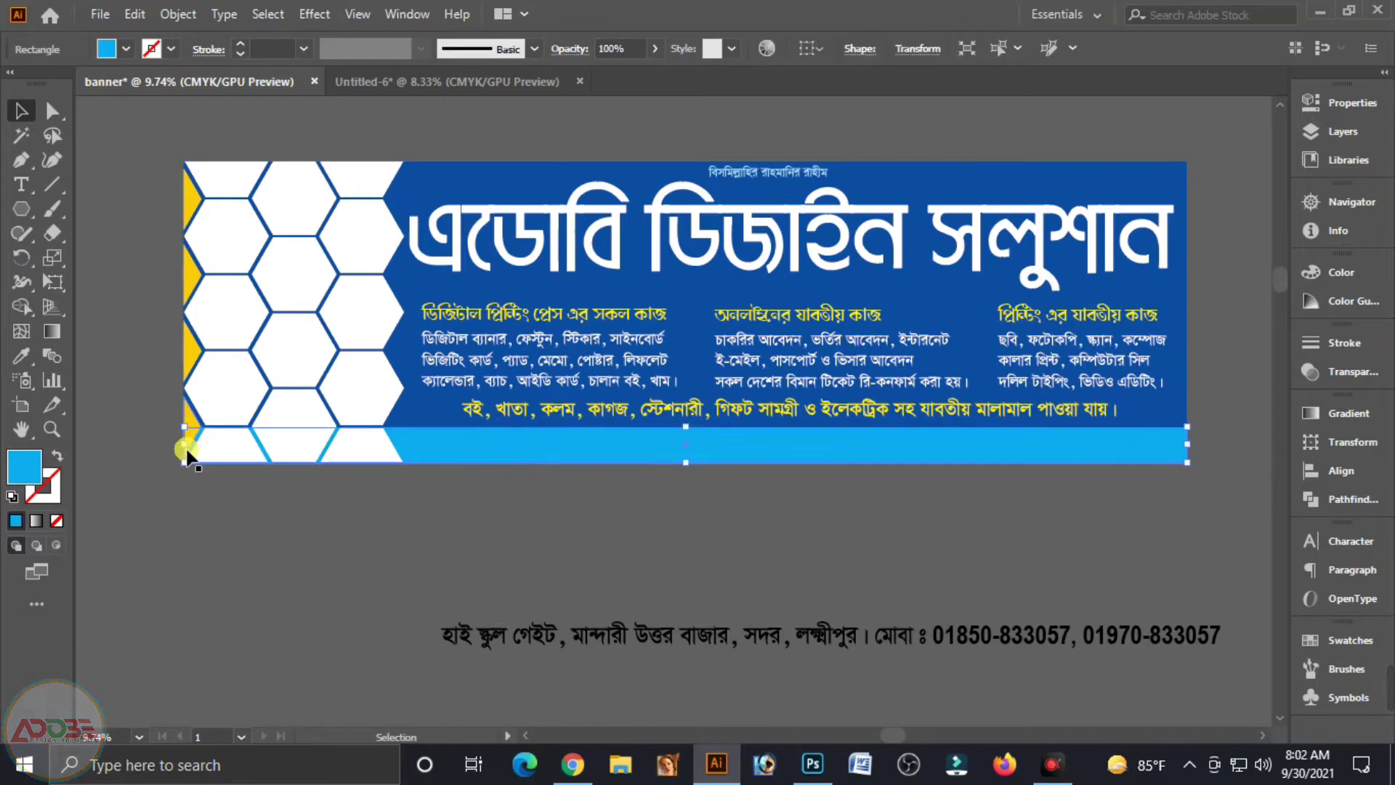
- Pull the strip's left end right so it starts just past the hexagons
{"action": "left_click_drag", "start_coordinate": [185, 443], "coordinate": [342, 462]}
{"action": "left_click", "coordinate": [558, 512]}
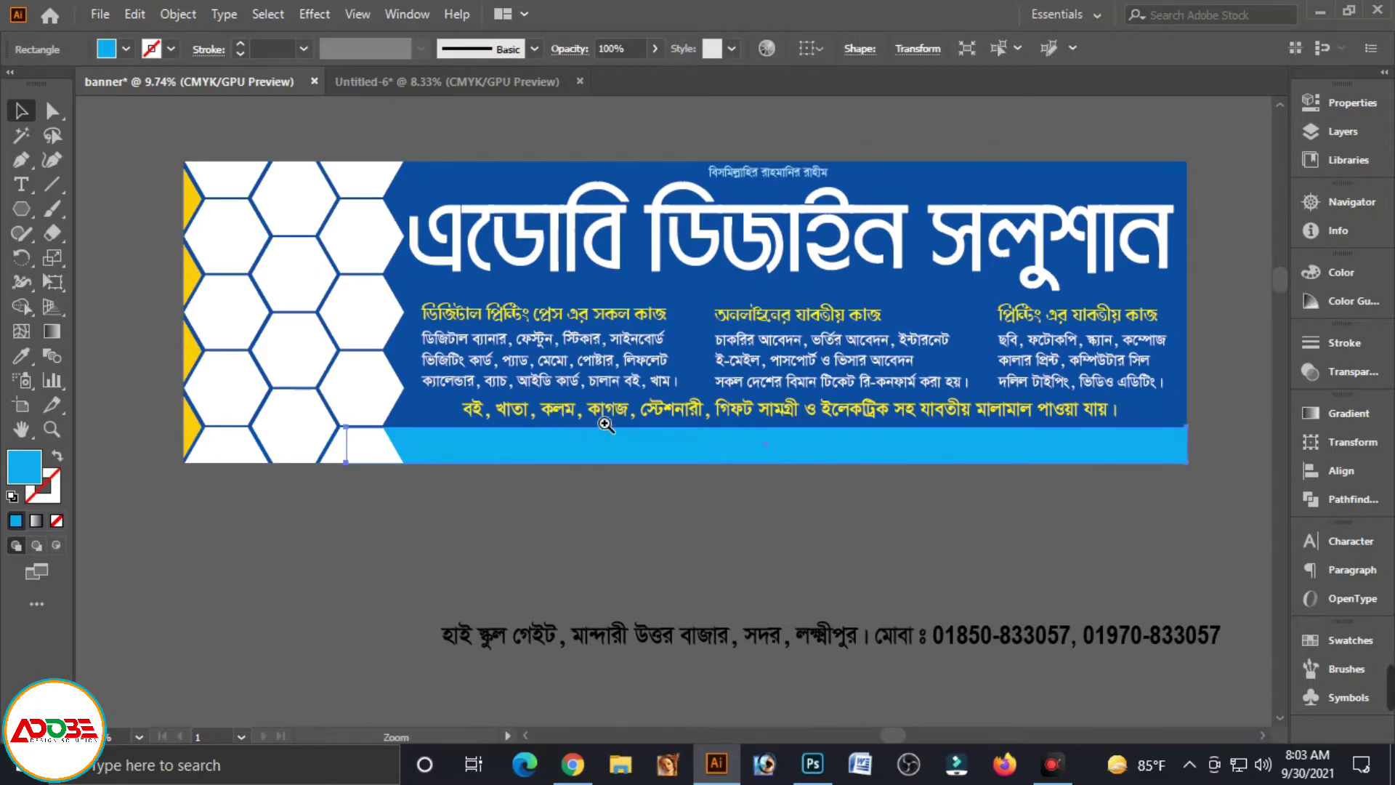
{"action": "left_click_drag", "start_coordinate": [606, 425], "coordinate": [654, 489]}
{"action": "left_click_drag", "start_coordinate": [915, 478], "coordinate": [856, 473]}
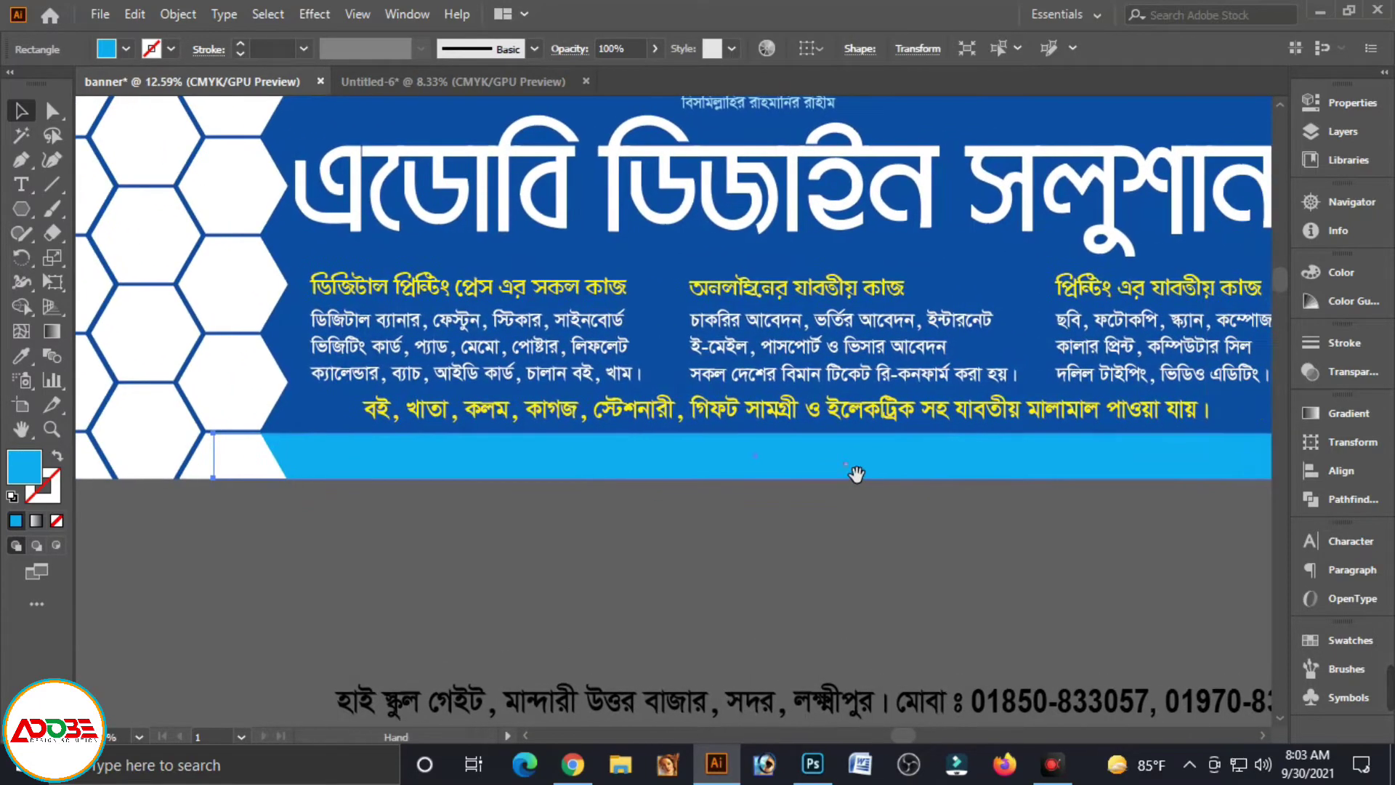
{"action": "key", "text": "ctrl+minus"}
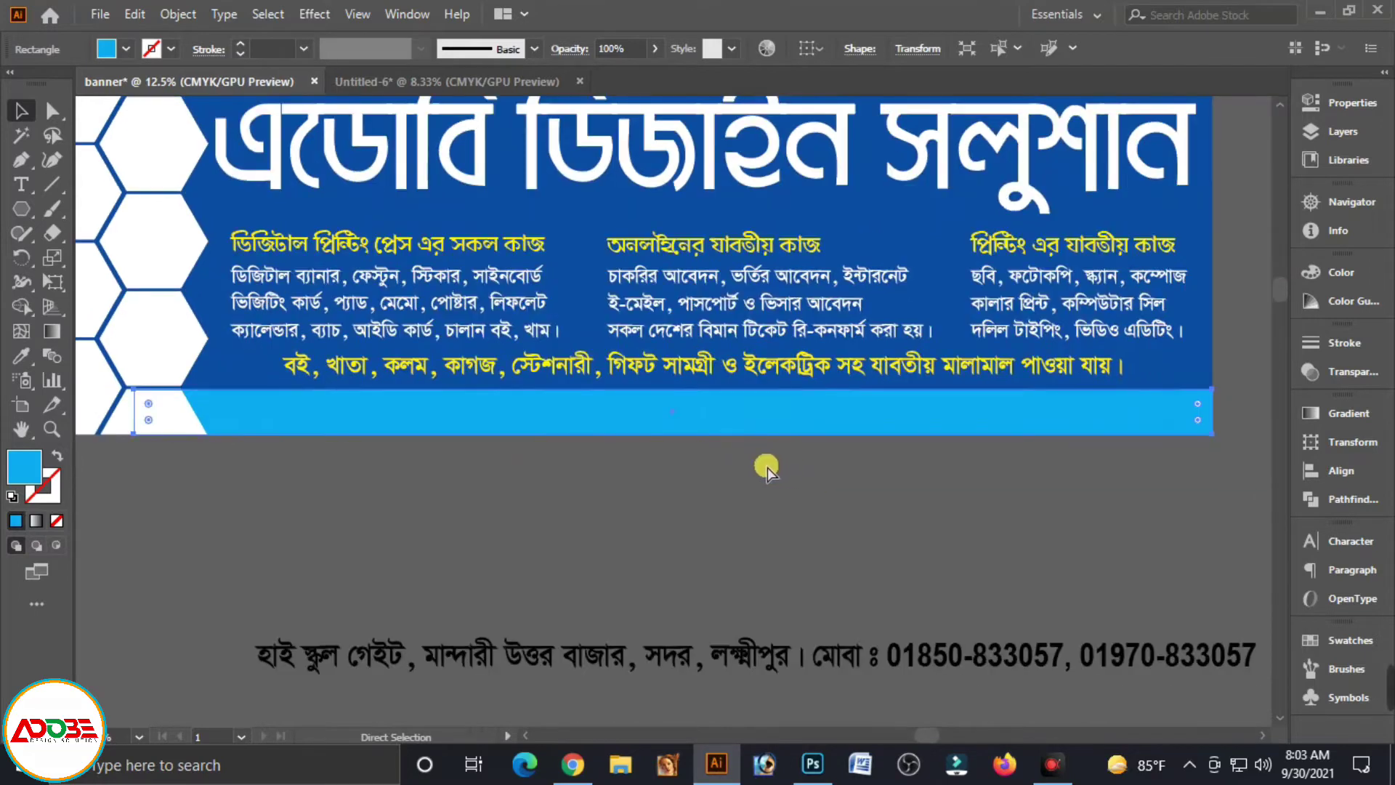
{"action": "left_click", "coordinate": [315, 14]}
{"action": "mouse_move", "coordinate": [342, 245]}
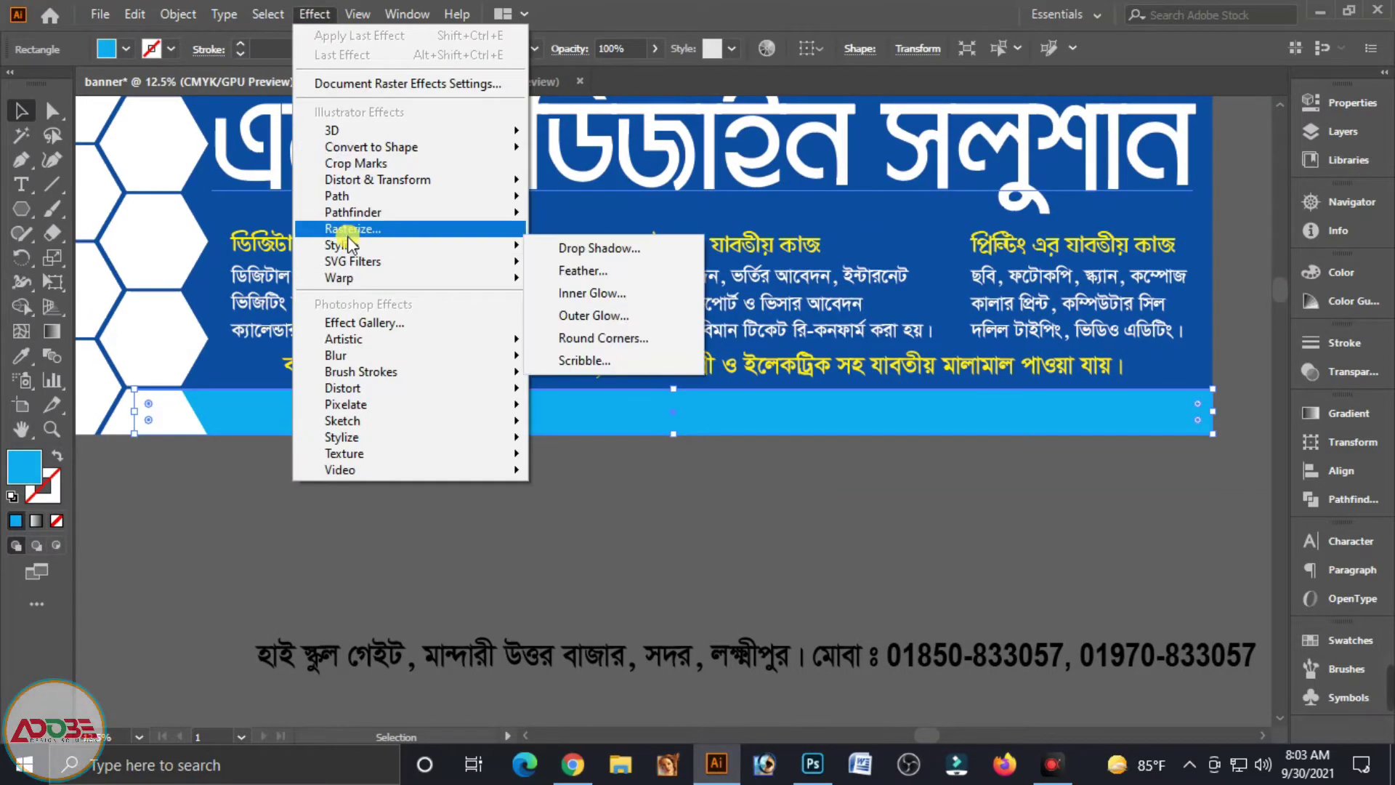
- Add a Drop Shadow to the cyan strip with Preview on and adjust the X offset
{"action": "left_click", "coordinate": [619, 249]}
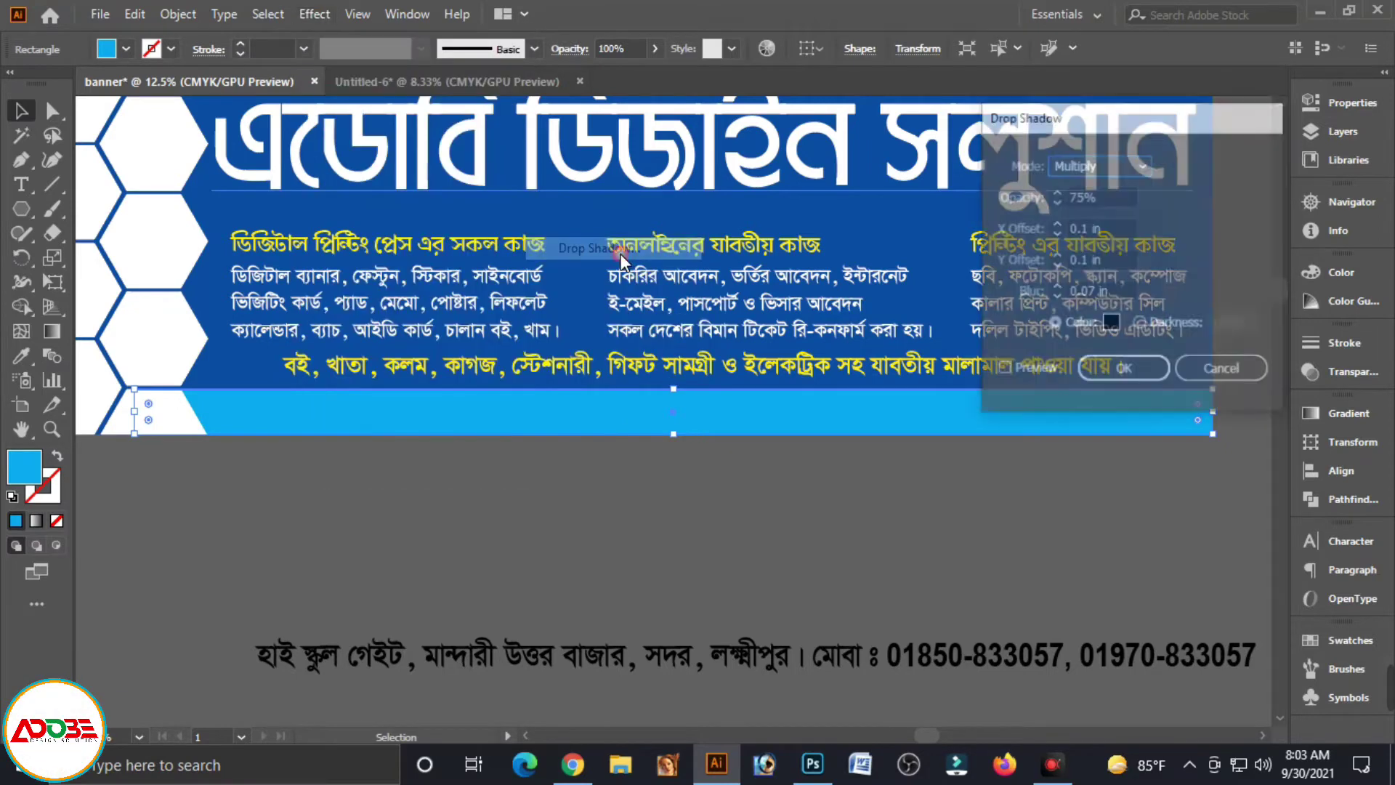
{"action": "left_click", "coordinate": [1001, 369]}
{"action": "left_click", "coordinate": [1081, 266]}
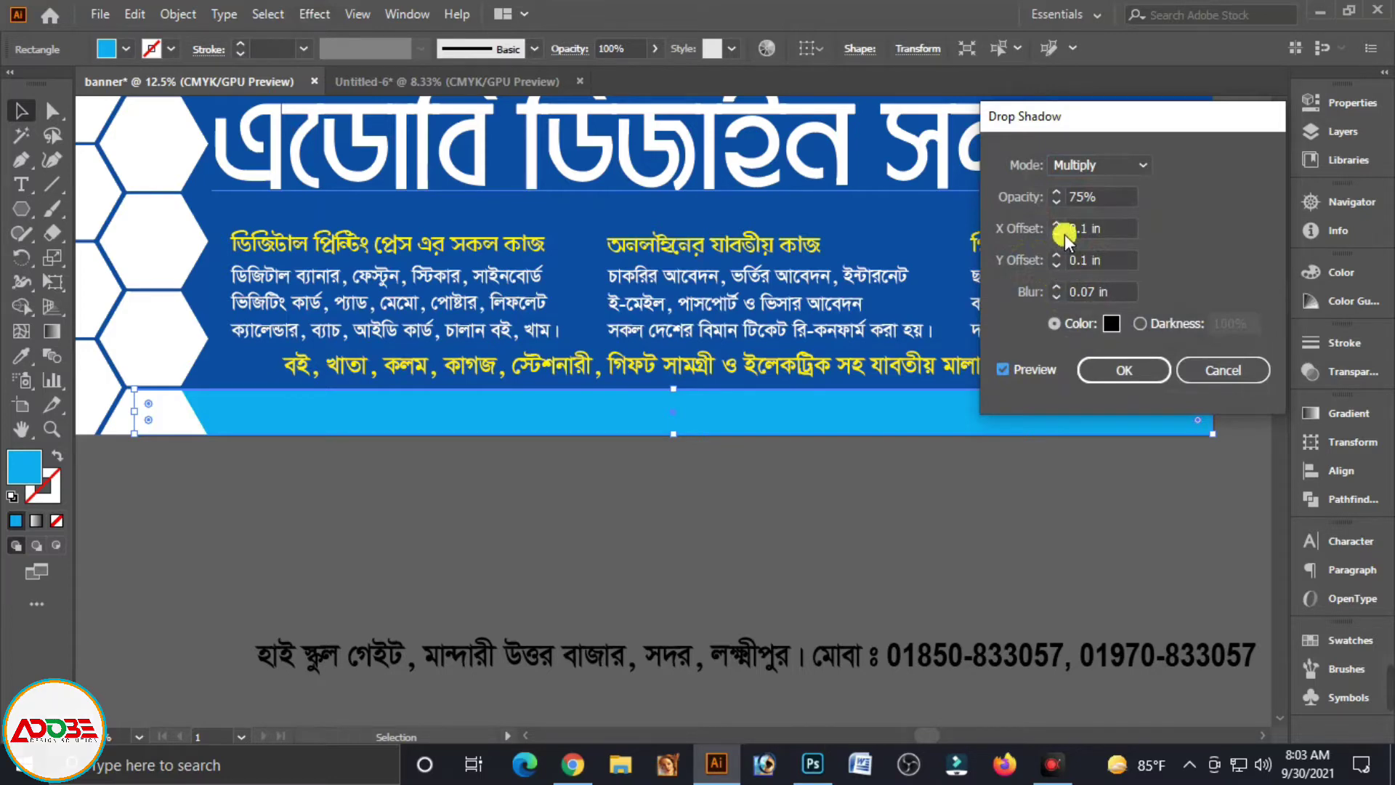
{"action": "left_click", "coordinate": [1060, 233]}
{"action": "type", "text": "-"}
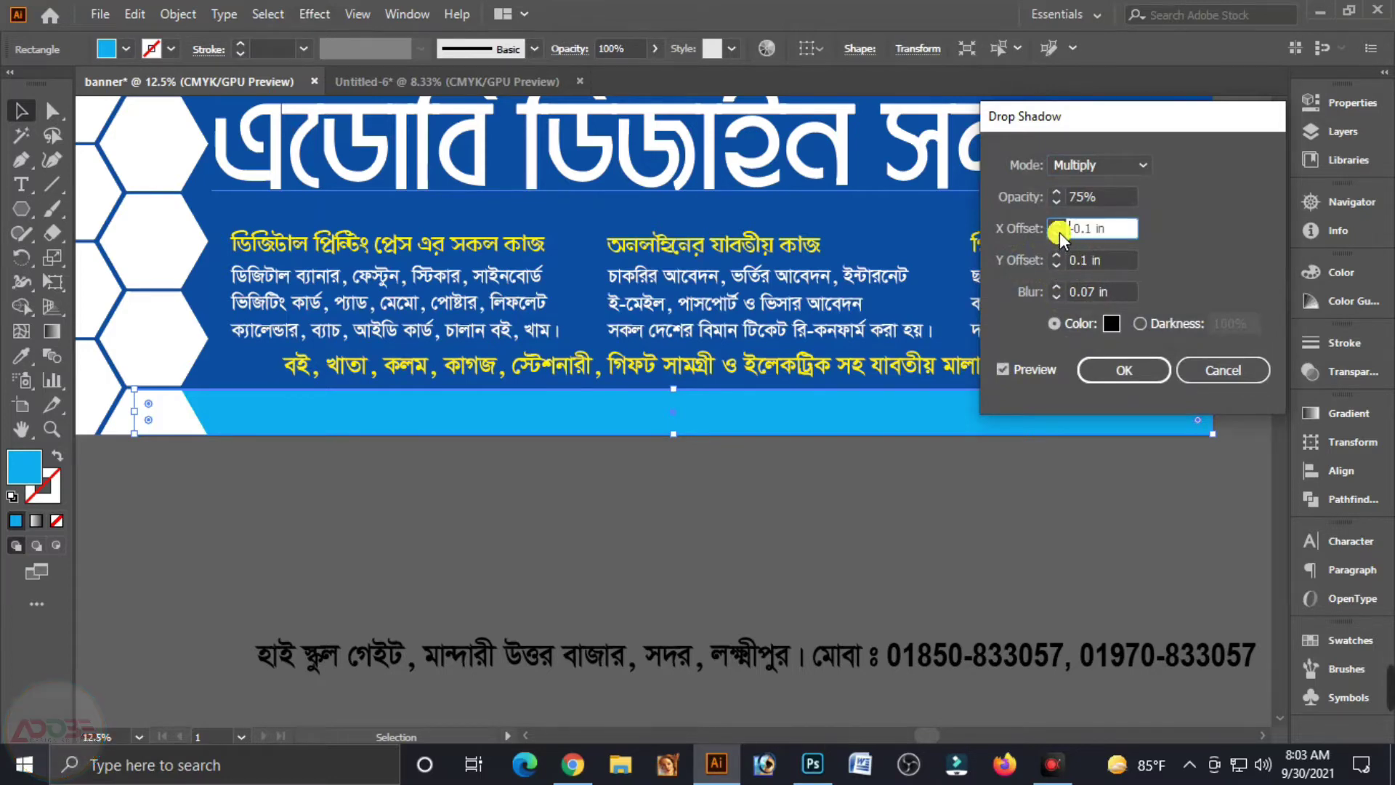
{"action": "left_click", "coordinate": [1058, 231]}
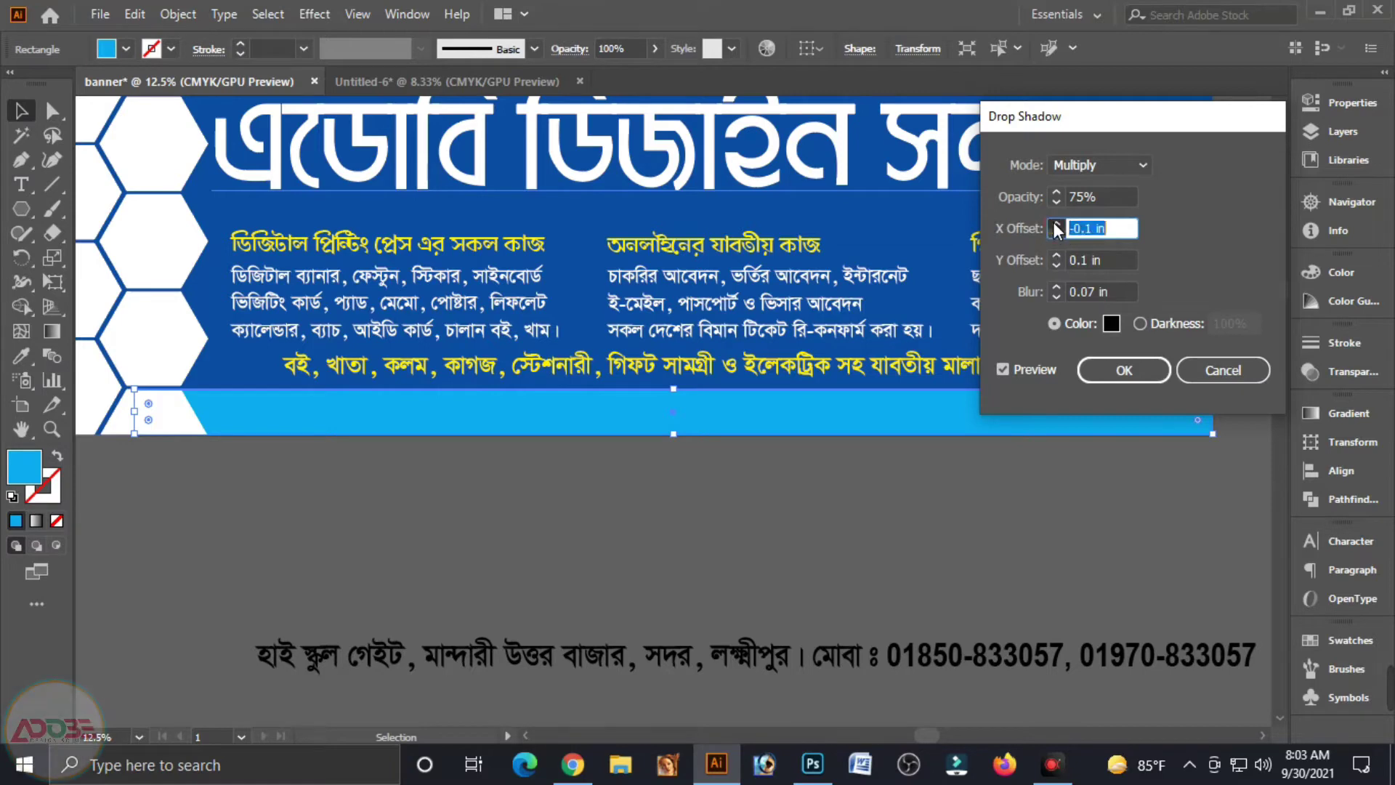
{"action": "key", "text": "Left"}
{"action": "key", "text": "Delete"}
- Set the shadow's Y offset to -0.2 in and X offset to 0 in, then apply it
{"action": "left_click", "coordinate": [1055, 272]}
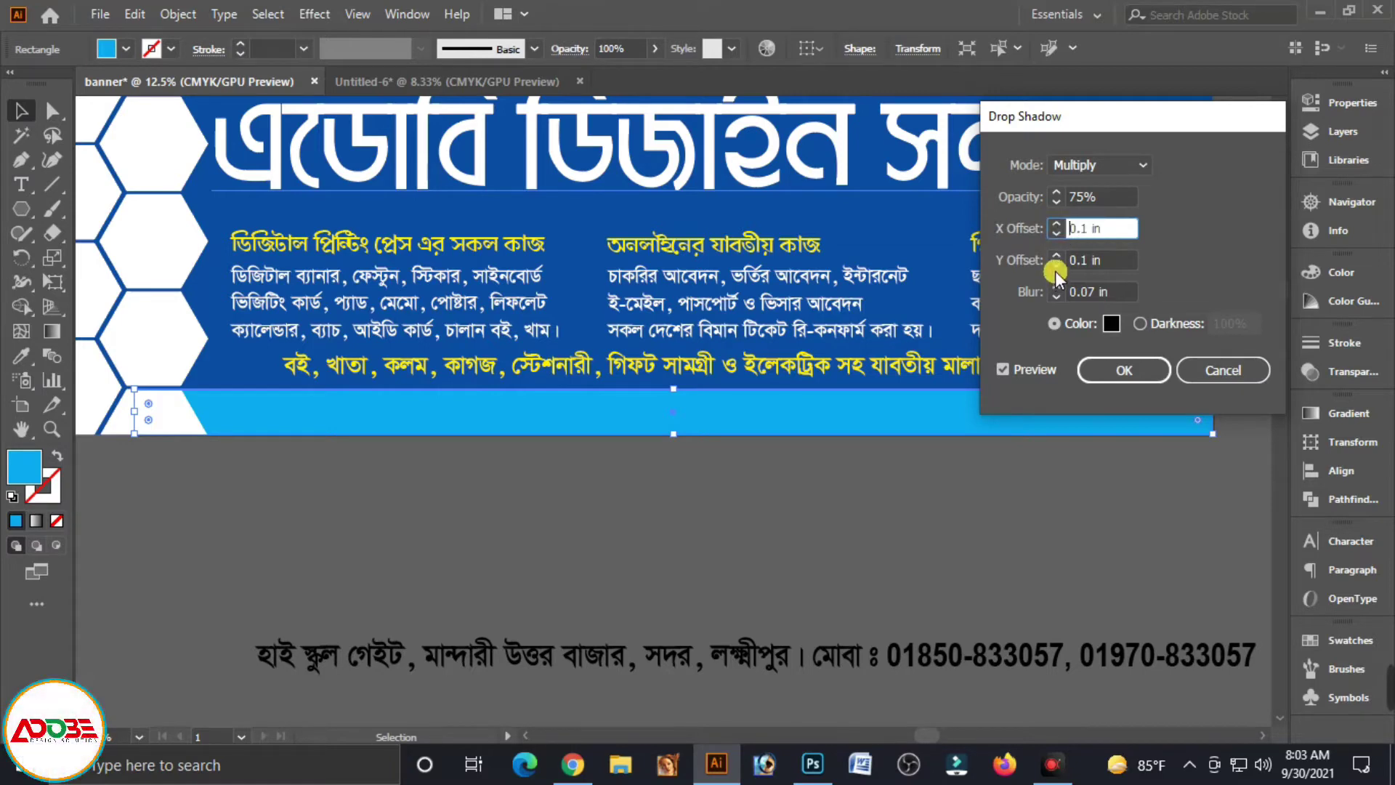
{"action": "type", "text": "-"}
{"action": "left_click", "coordinate": [1055, 264]}
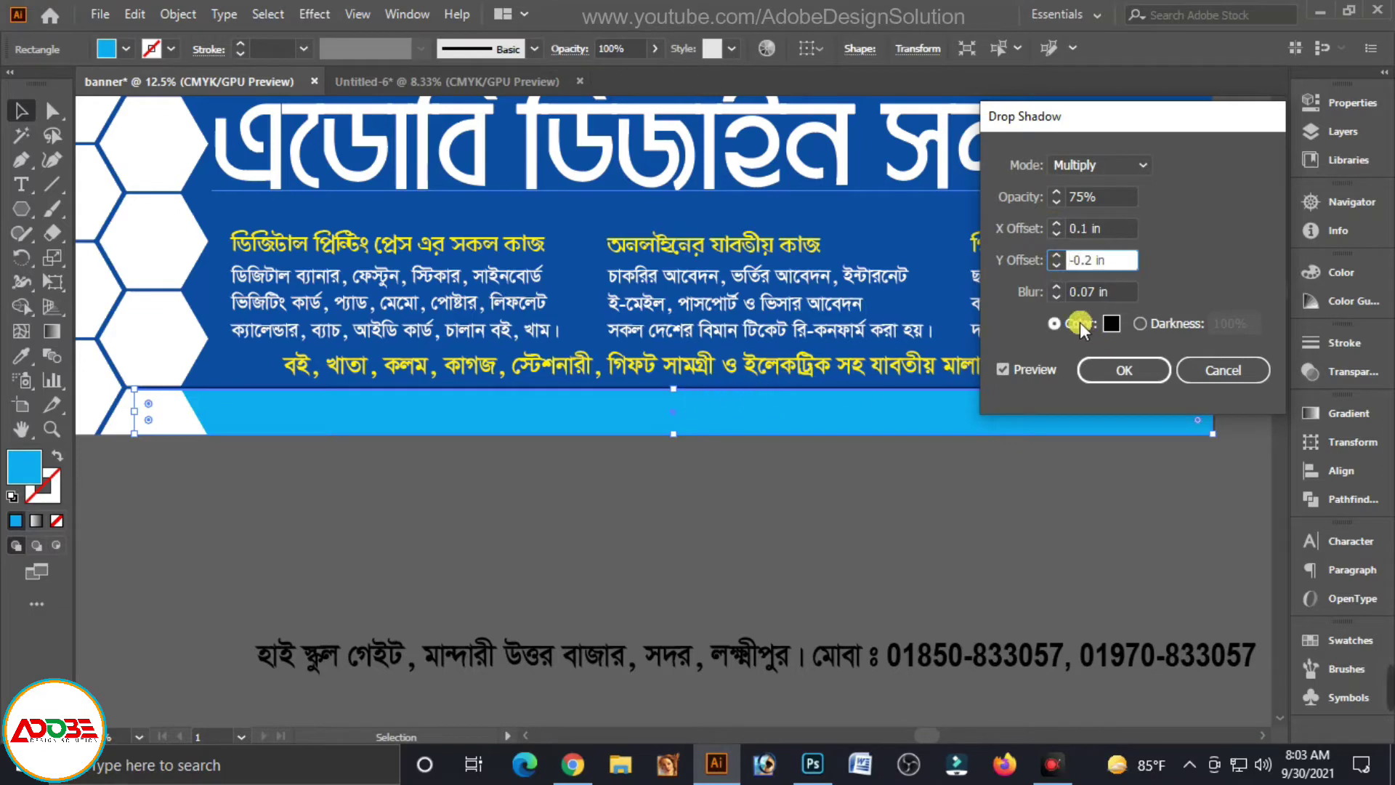
{"action": "left_click", "coordinate": [1057, 225]}
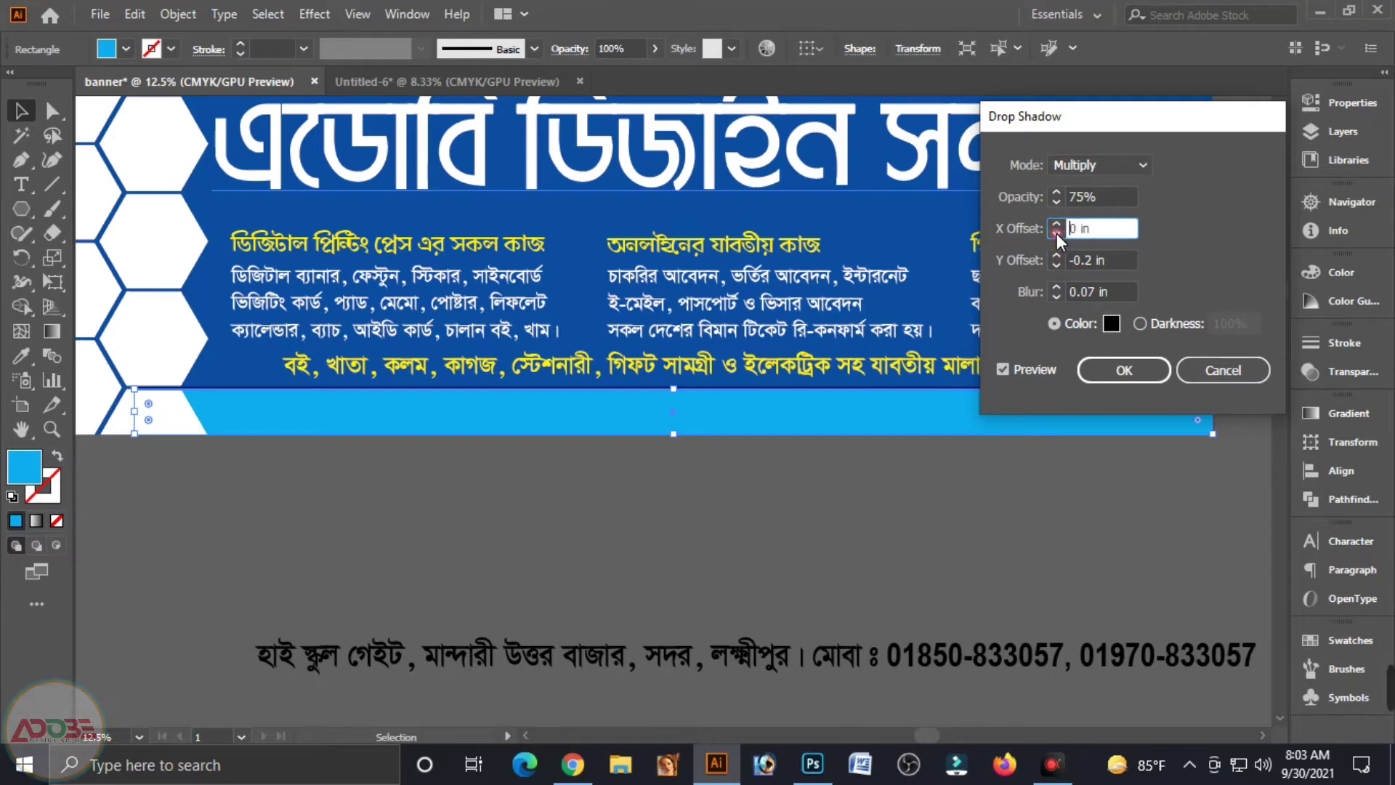
{"action": "left_click", "coordinate": [1056, 233]}
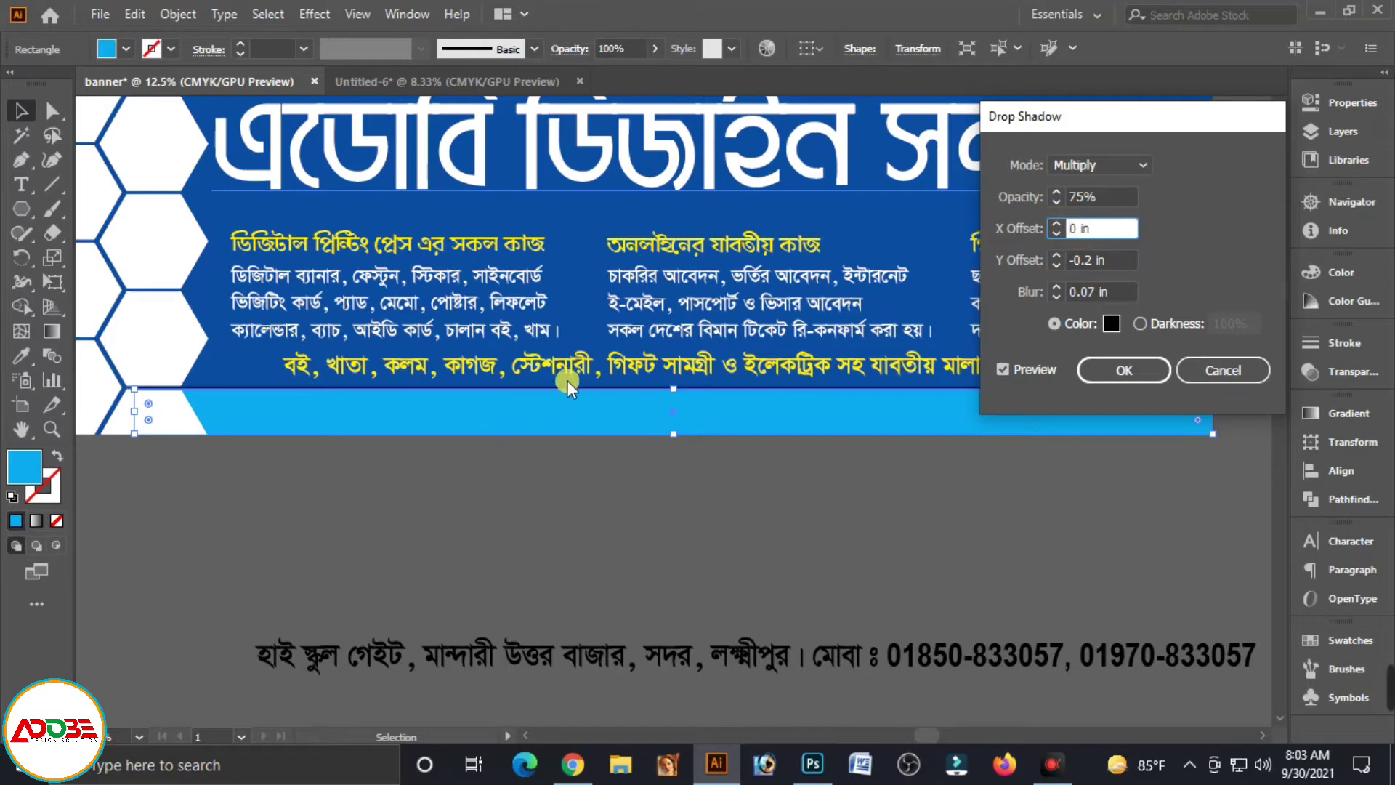
{"action": "left_click", "coordinate": [1112, 367]}
{"action": "left_click", "coordinate": [908, 501]}
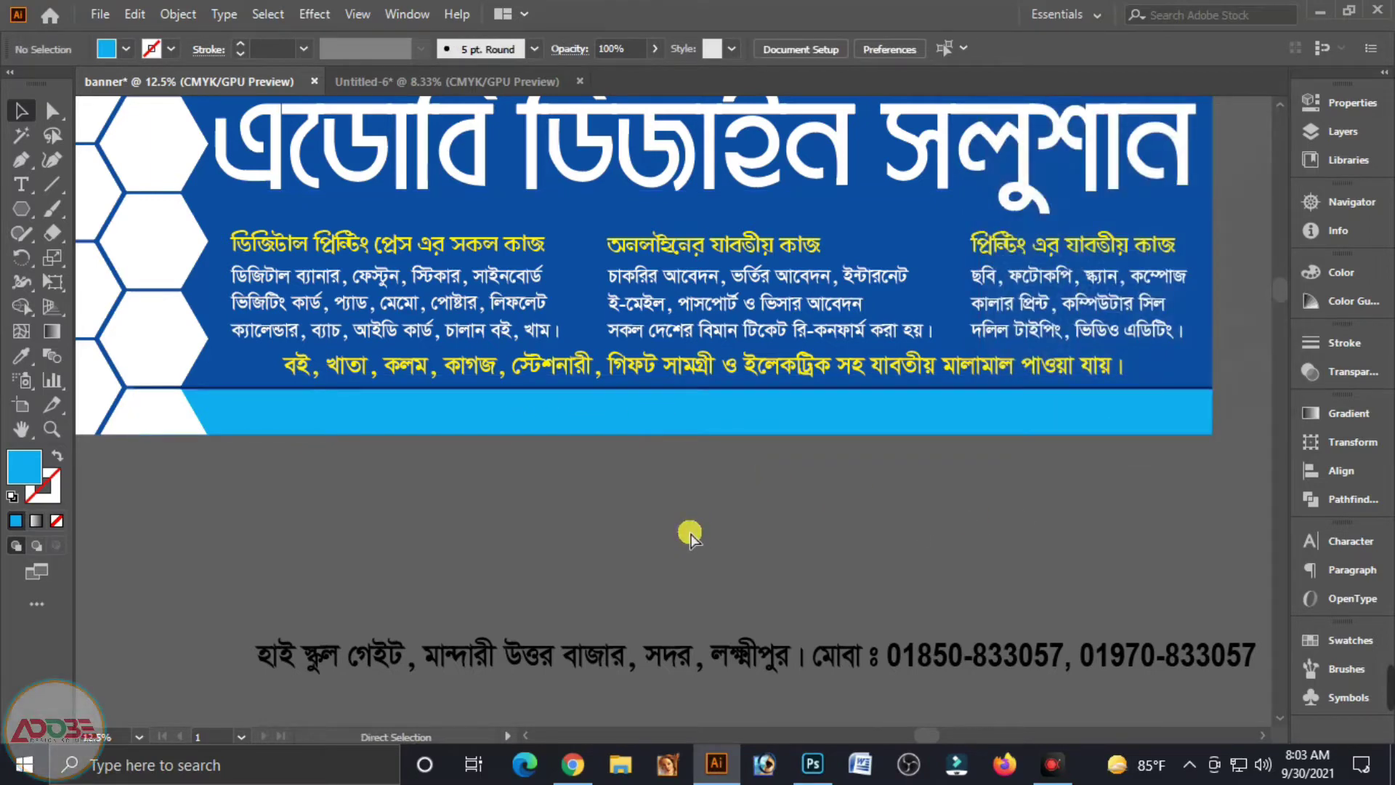
{"action": "key", "text": "ctrl+minus"}
- Move the address and phone line onto the cyan strip and colour it white (K 0)
{"action": "left_click", "coordinate": [720, 584]}
{"action": "left_click_drag", "start_coordinate": [834, 582], "coordinate": [797, 417]}
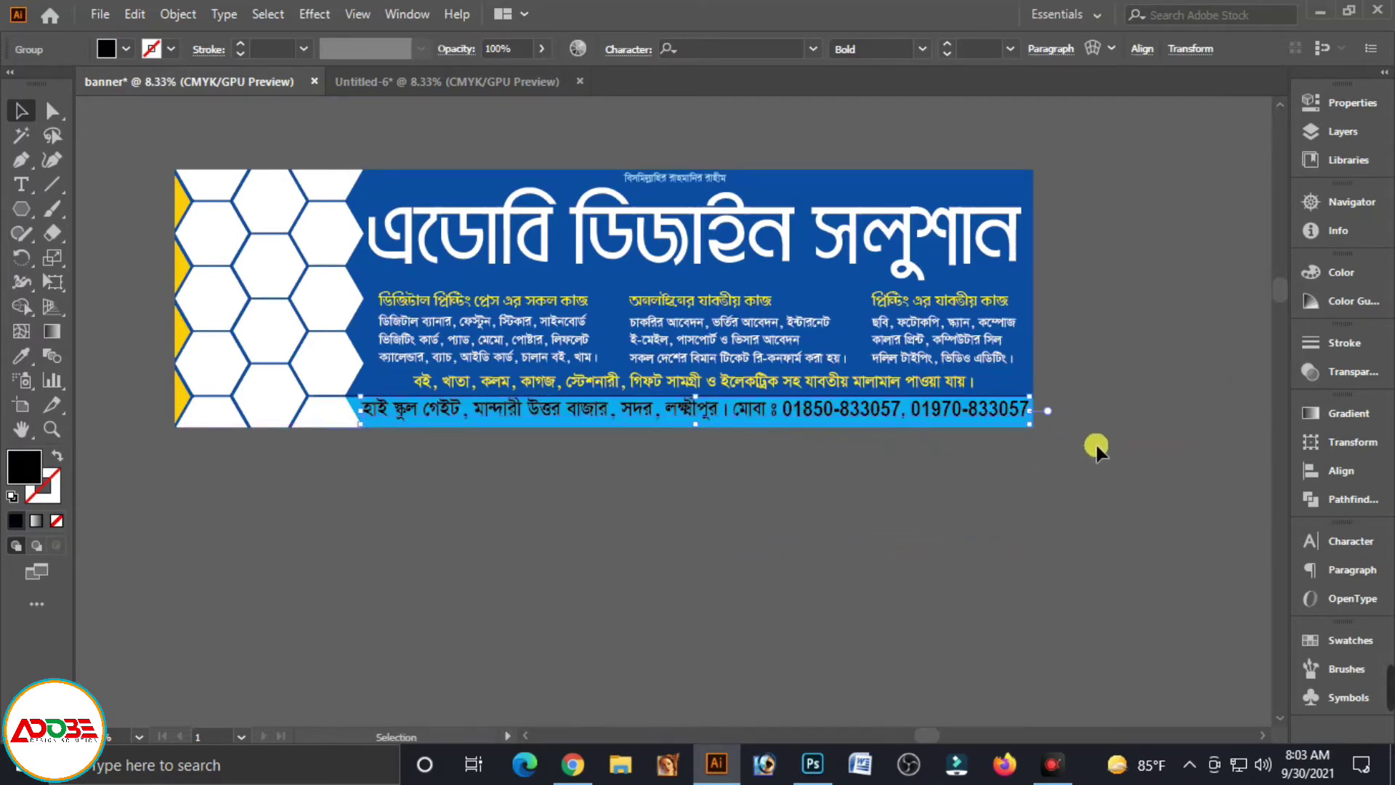
{"action": "left_click", "coordinate": [1329, 270]}
{"action": "left_click", "coordinate": [1113, 373]}
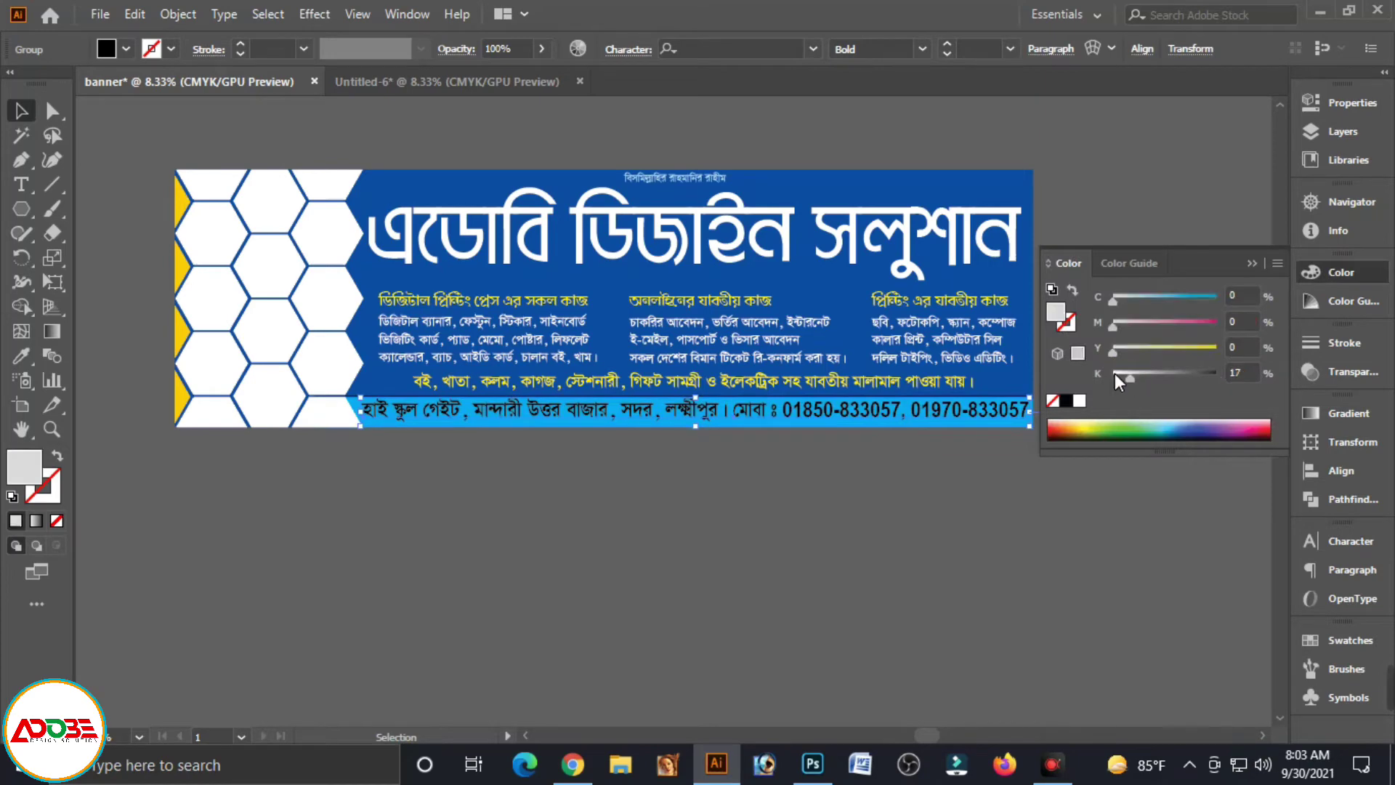
{"action": "left_click", "coordinate": [898, 526]}
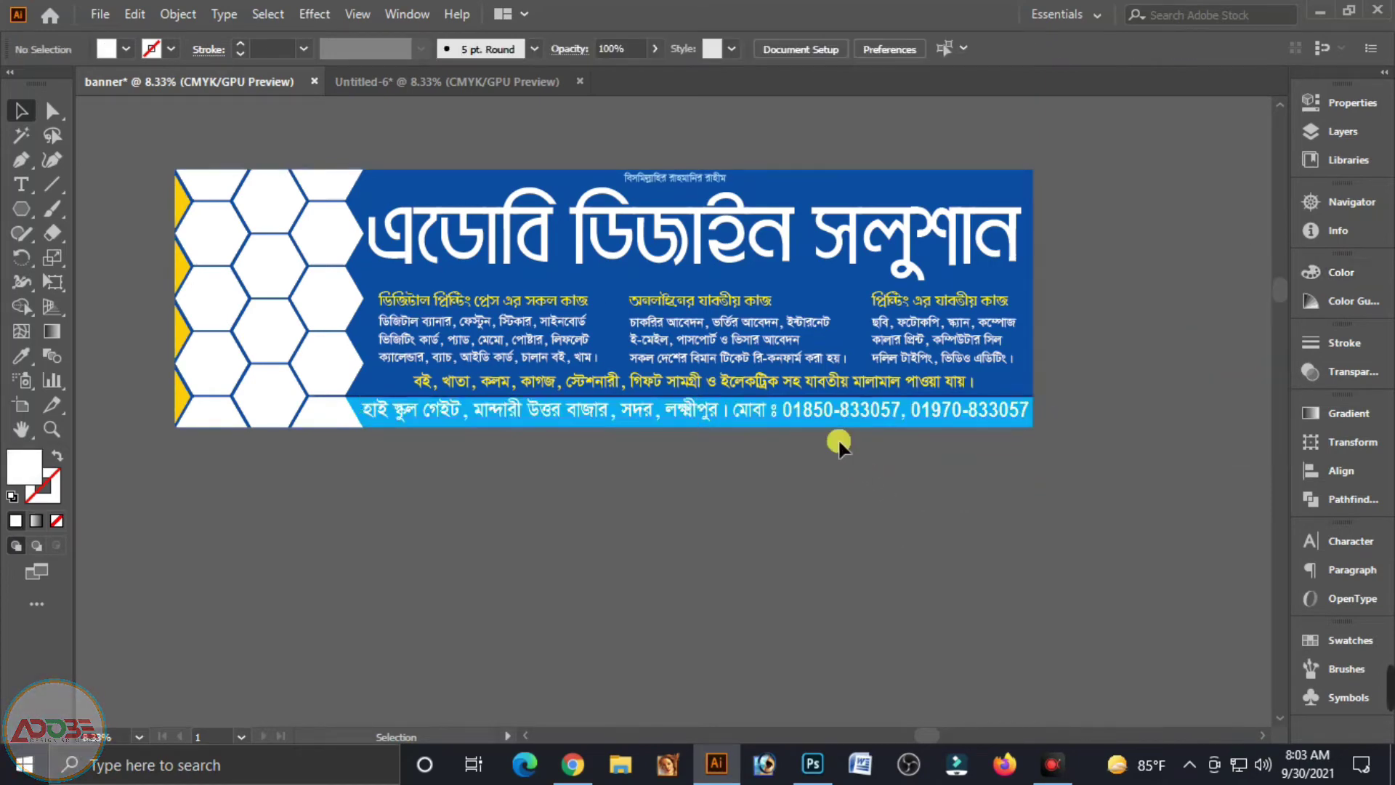
{"action": "left_click", "coordinate": [807, 415]}
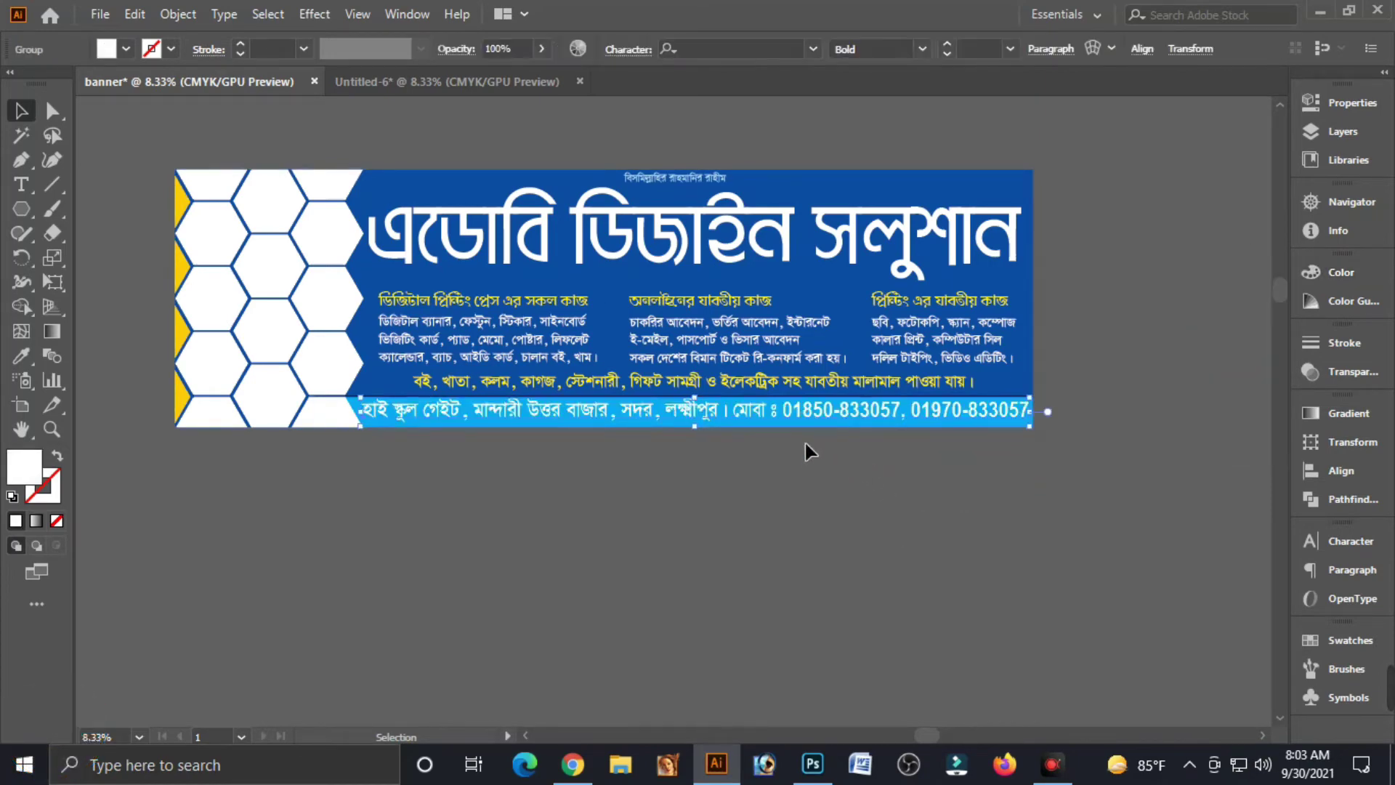
{"action": "left_click", "coordinate": [798, 526]}
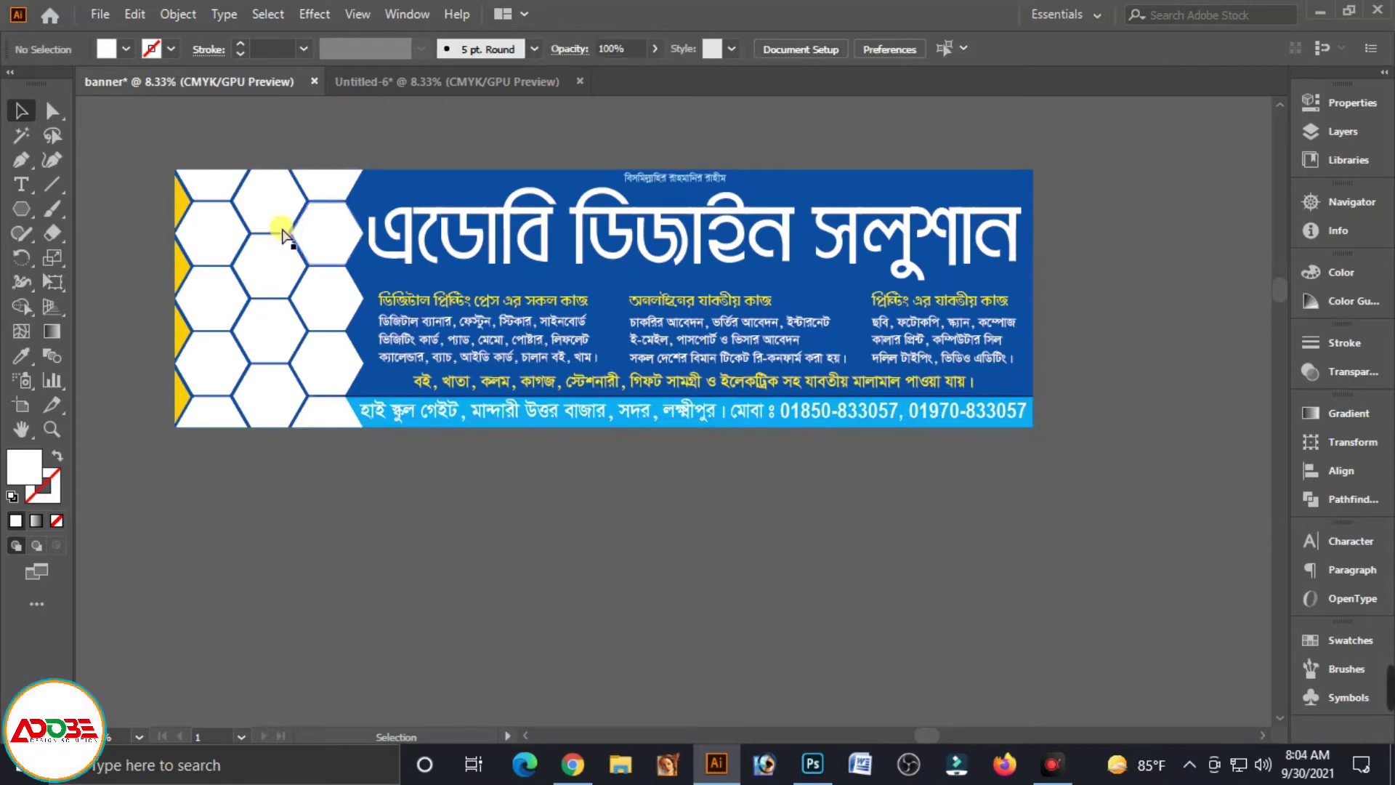
{"action": "left_click_drag", "start_coordinate": [239, 153], "coordinate": [288, 213]}
{"action": "left_click_drag", "start_coordinate": [1124, 319], "coordinate": [1098, 355]}
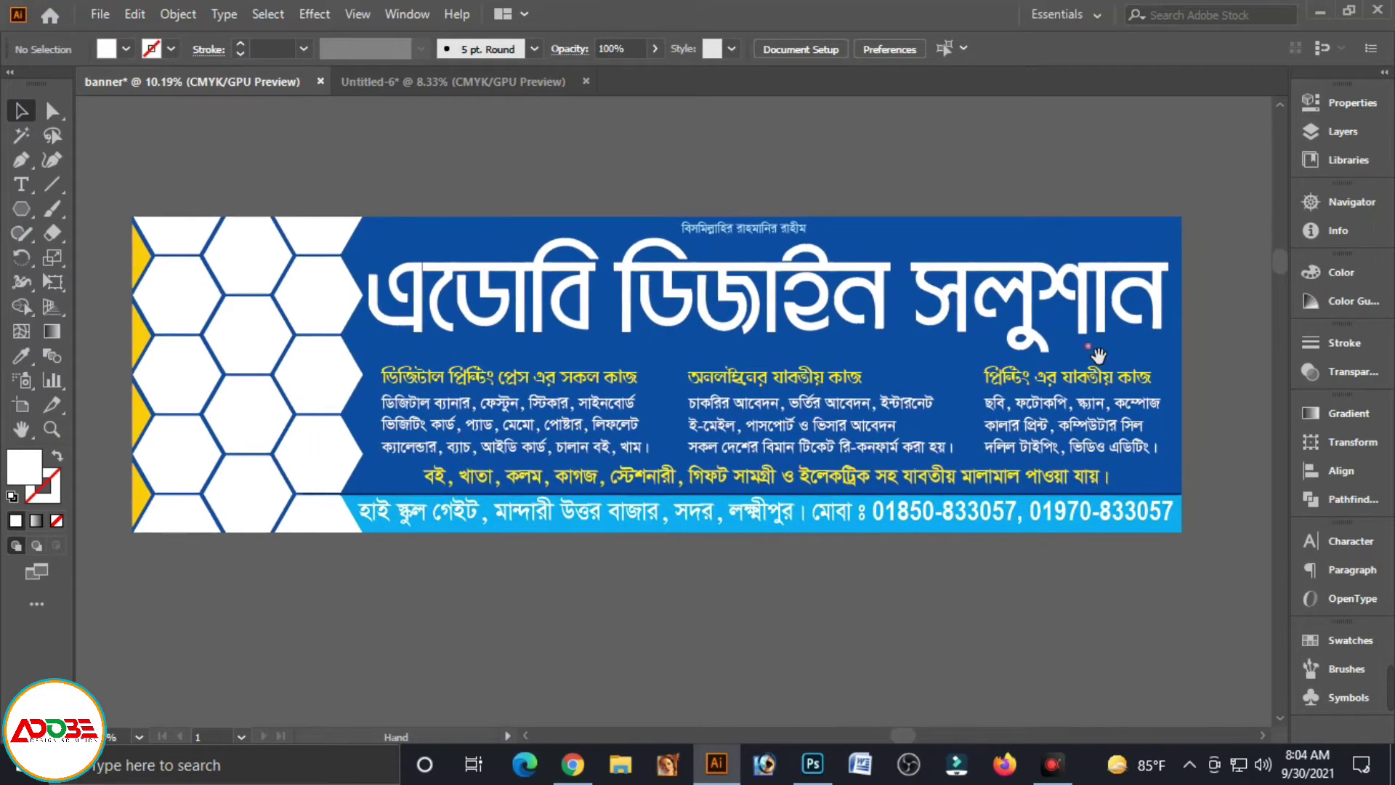
{"action": "left_click", "coordinate": [630, 379], "text": "shift"}
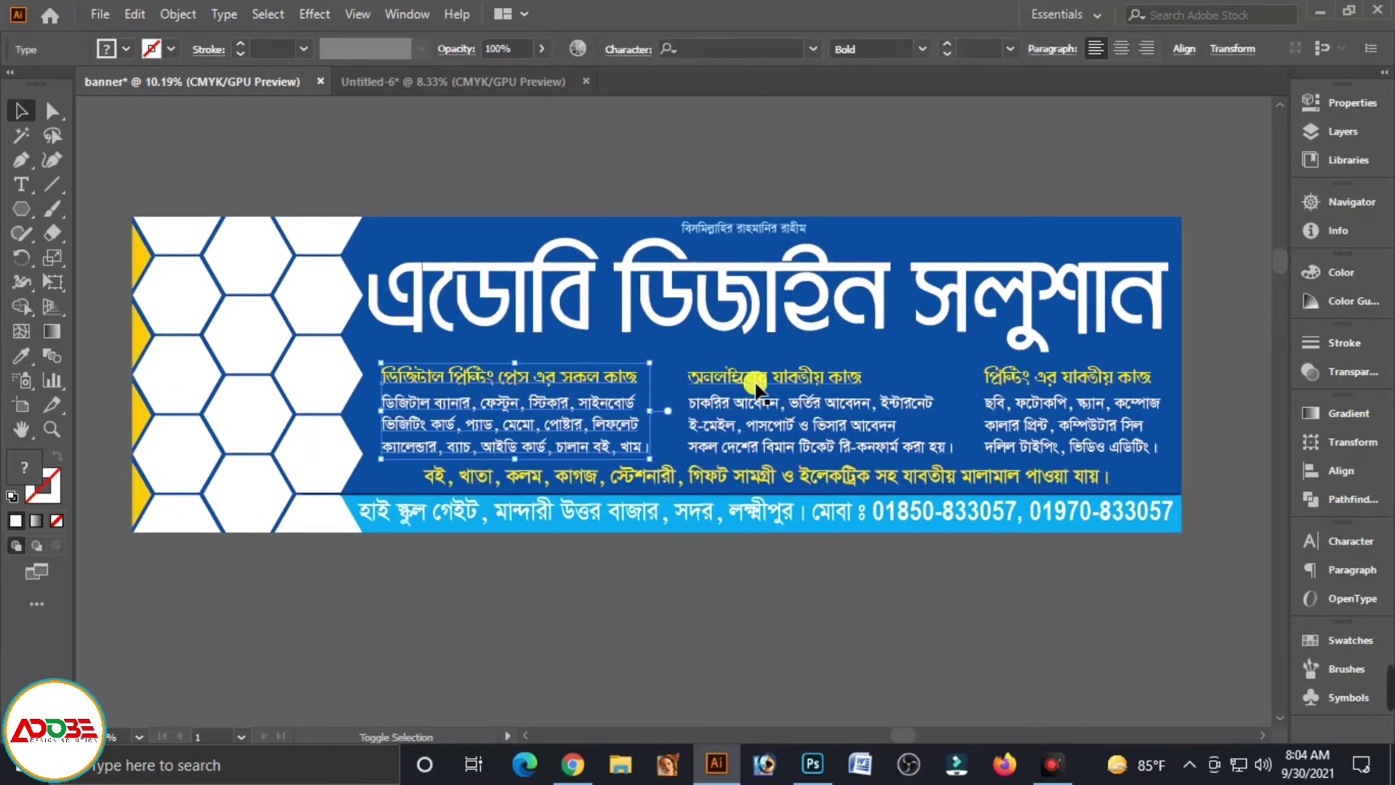
{"action": "left_click", "coordinate": [750, 415], "text": "shift"}
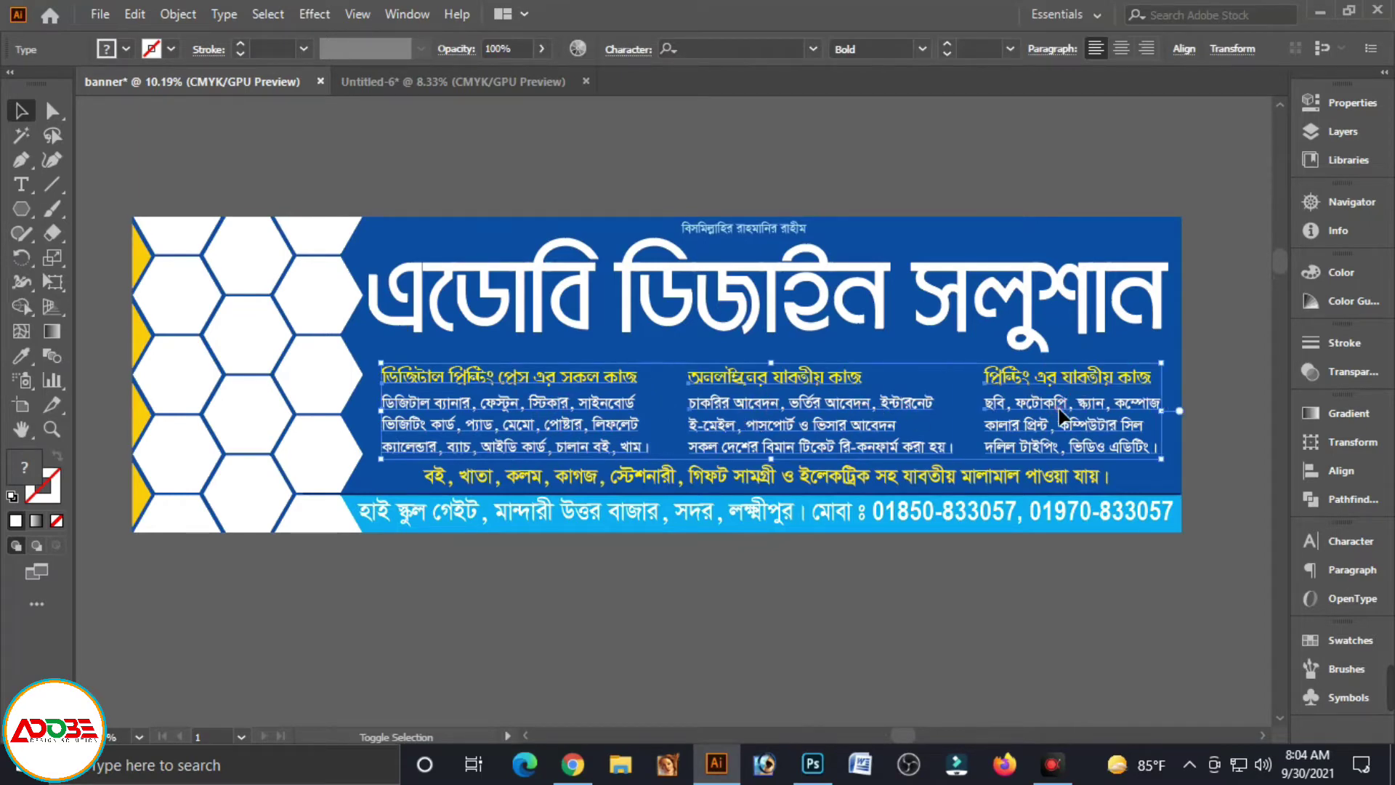
{"action": "key", "text": "Up"}
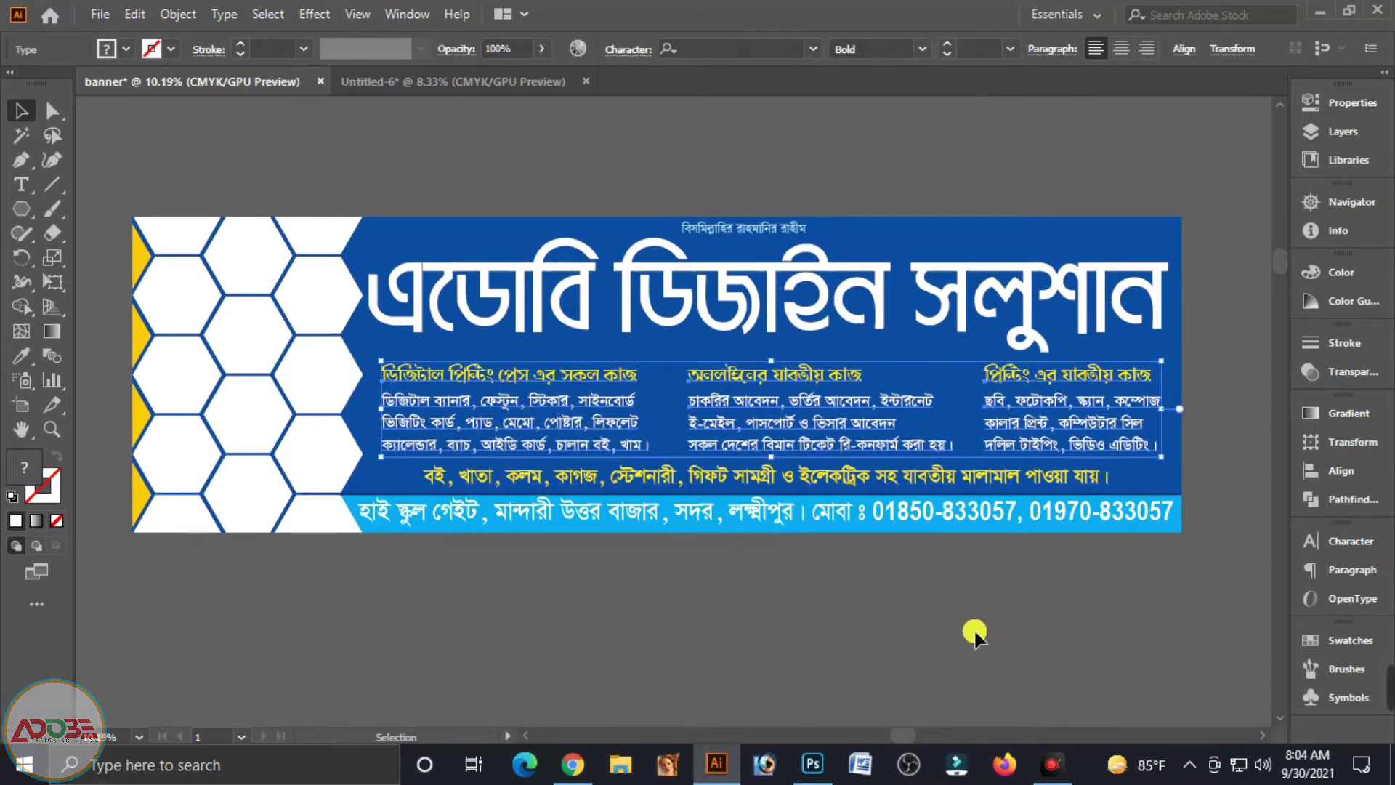
{"action": "left_click", "coordinate": [783, 607]}
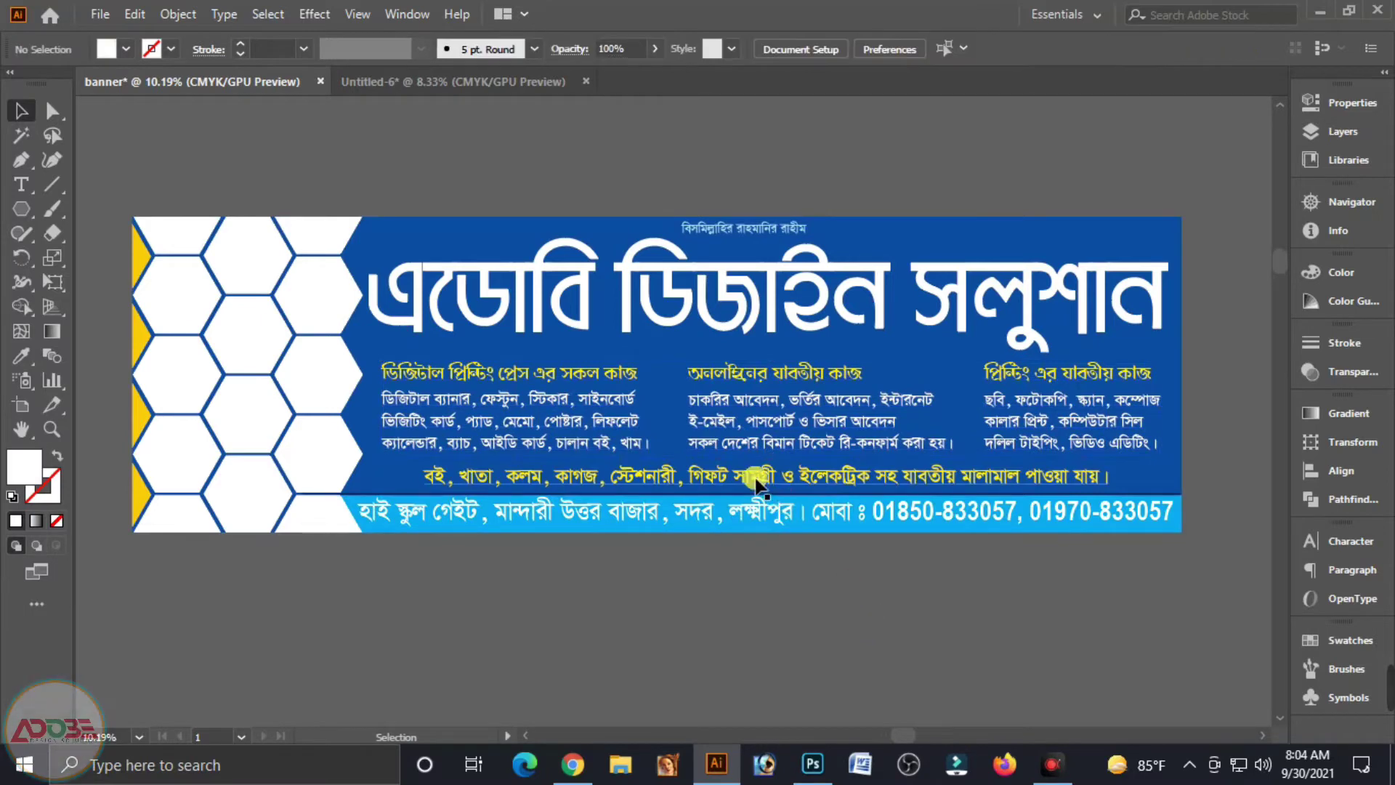
{"action": "left_click", "coordinate": [763, 488]}
{"action": "key", "text": "Up"}
{"action": "key", "text": "Up"}
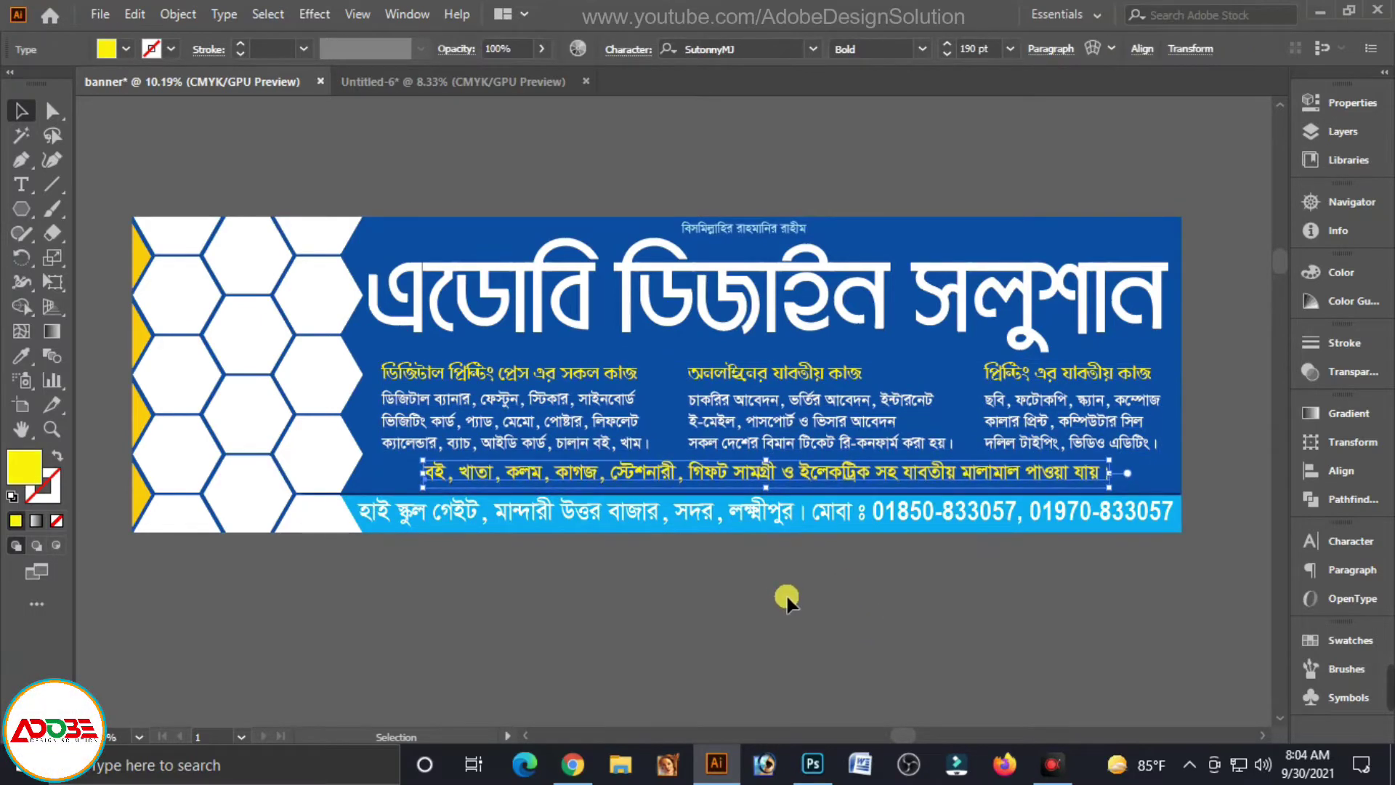
{"action": "left_click", "coordinate": [808, 597]}
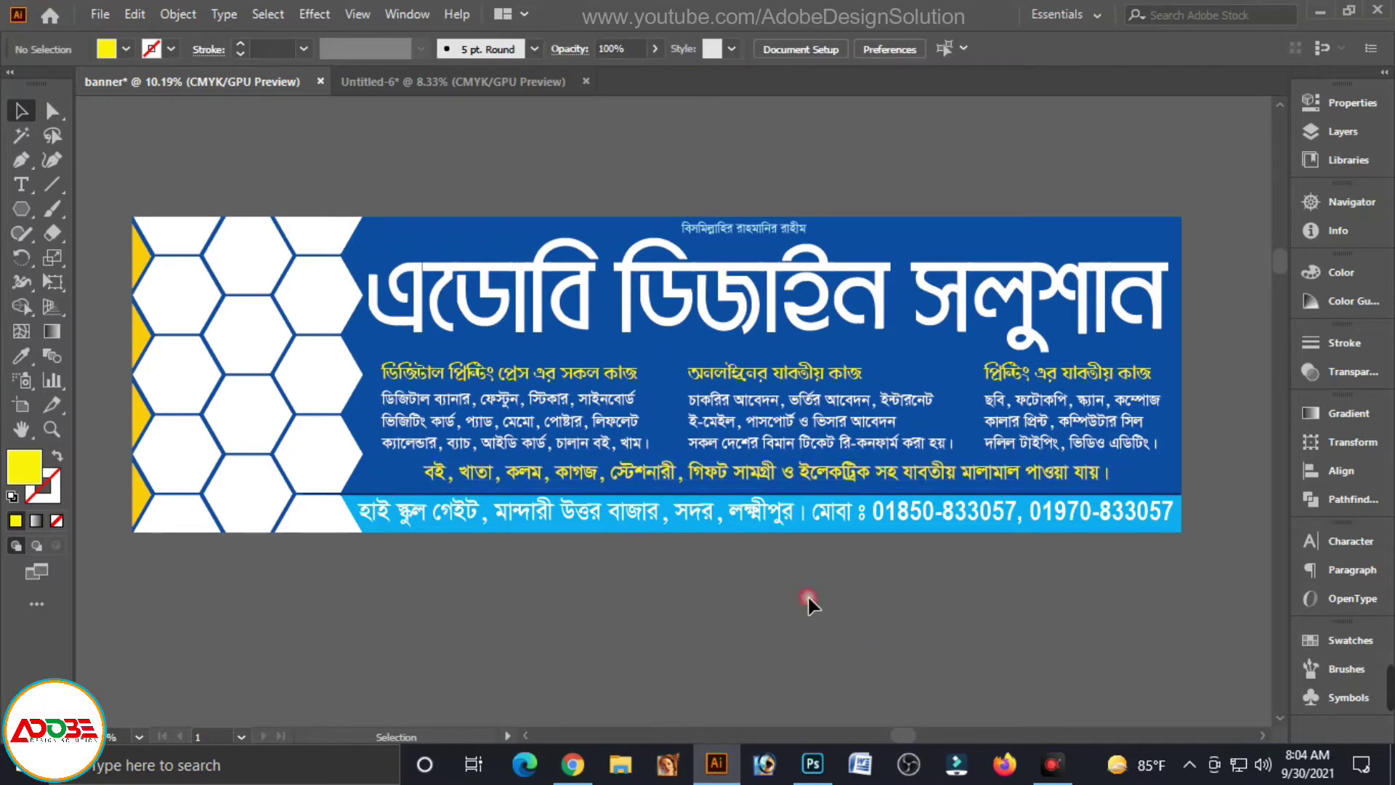
{"action": "left_click", "coordinate": [790, 480]}
{"action": "left_click", "coordinate": [756, 298]}
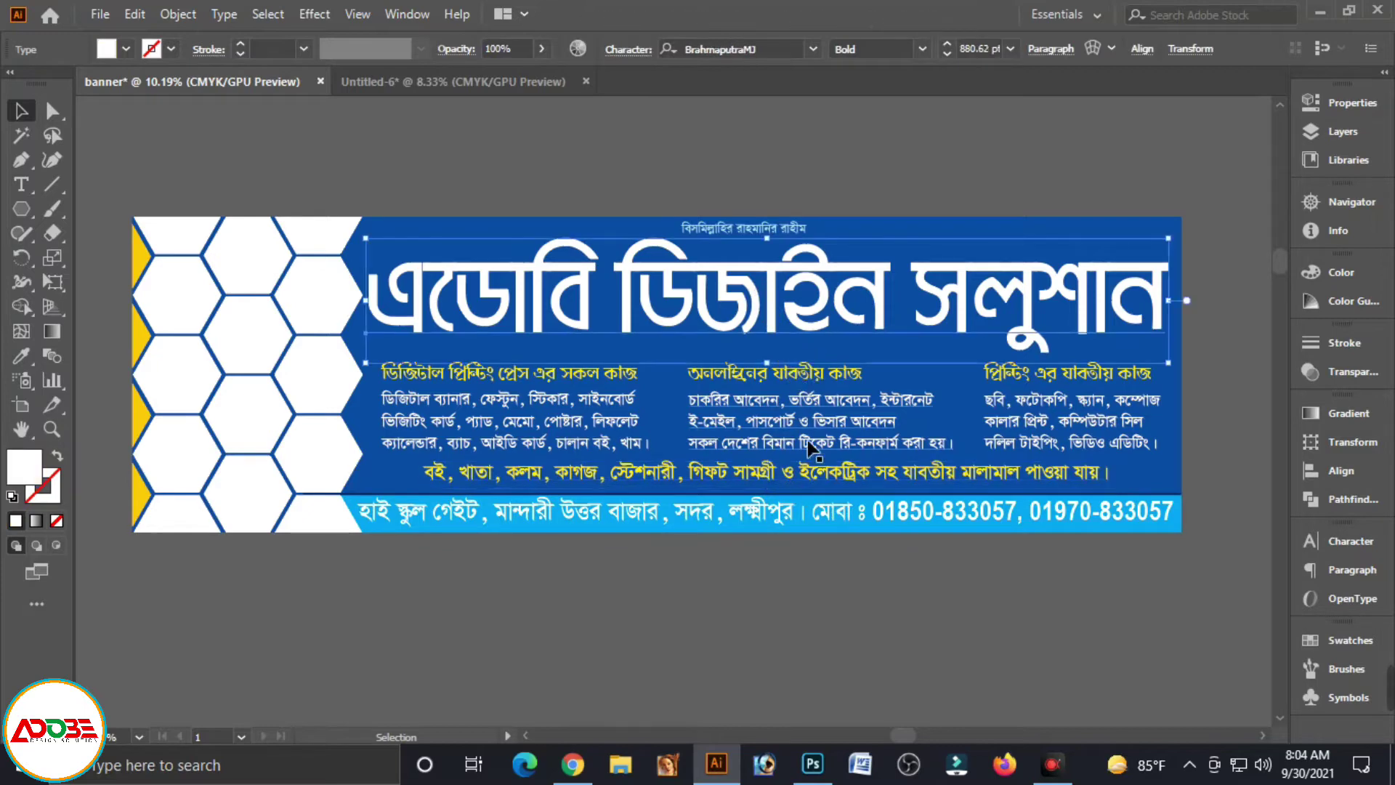
{"action": "left_click", "coordinate": [752, 647]}
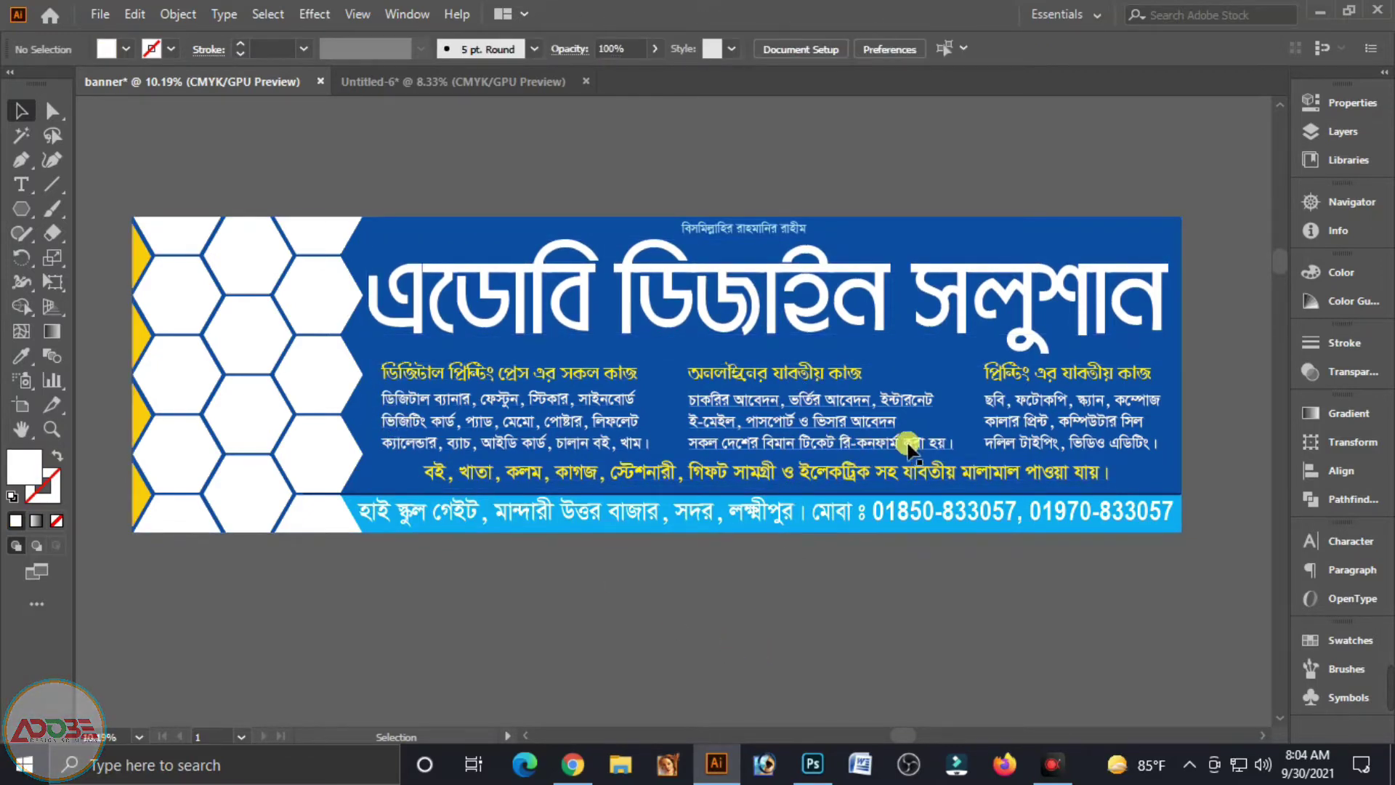
- Draw a tiny star bullet before the first service line and copy it down the column
{"action": "scroll", "coordinate": [327, 286], "scroll_direction": "up", "scroll_amount": 1}
{"action": "scroll", "coordinate": [327, 286], "scroll_direction": "up", "scroll_amount": 1}
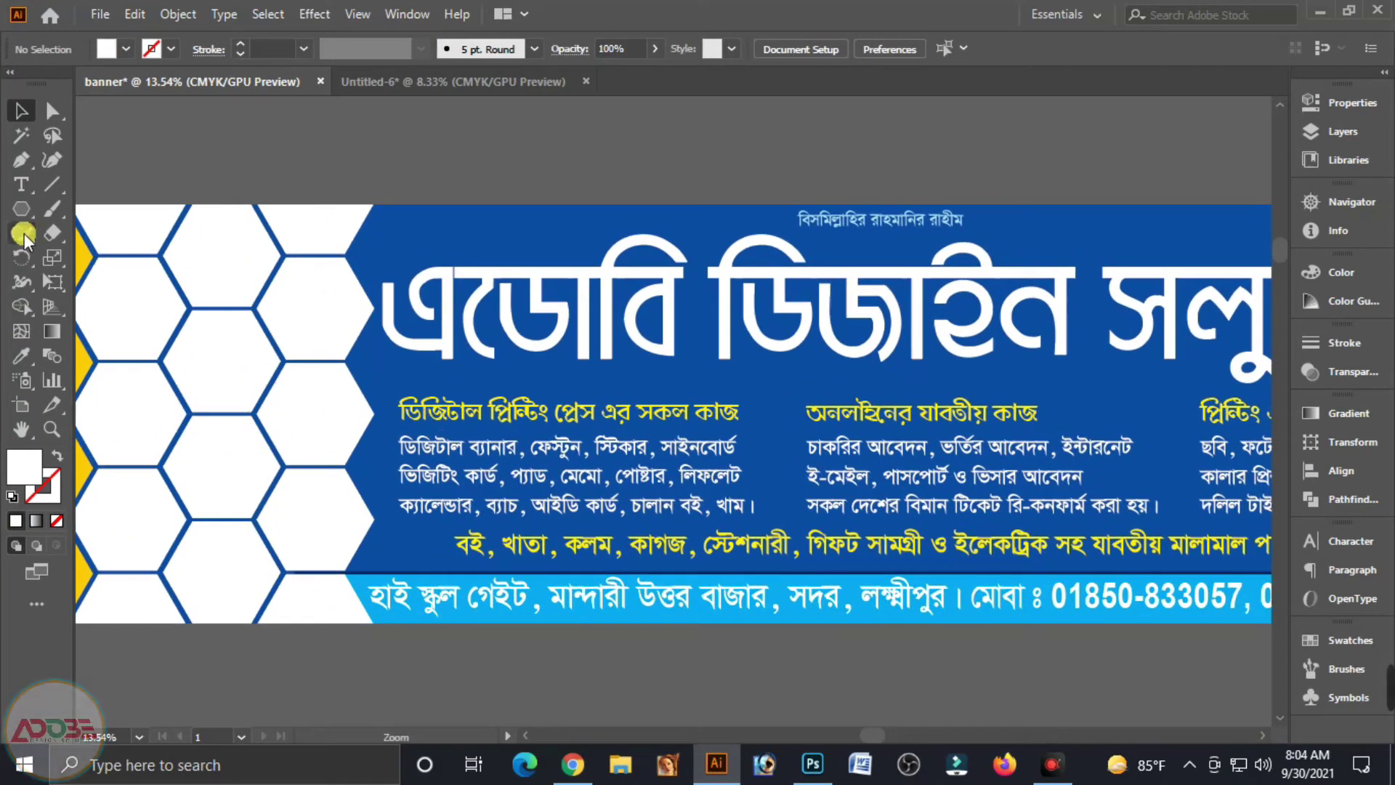
{"action": "left_click_drag", "start_coordinate": [22, 207], "coordinate": [91, 280]}
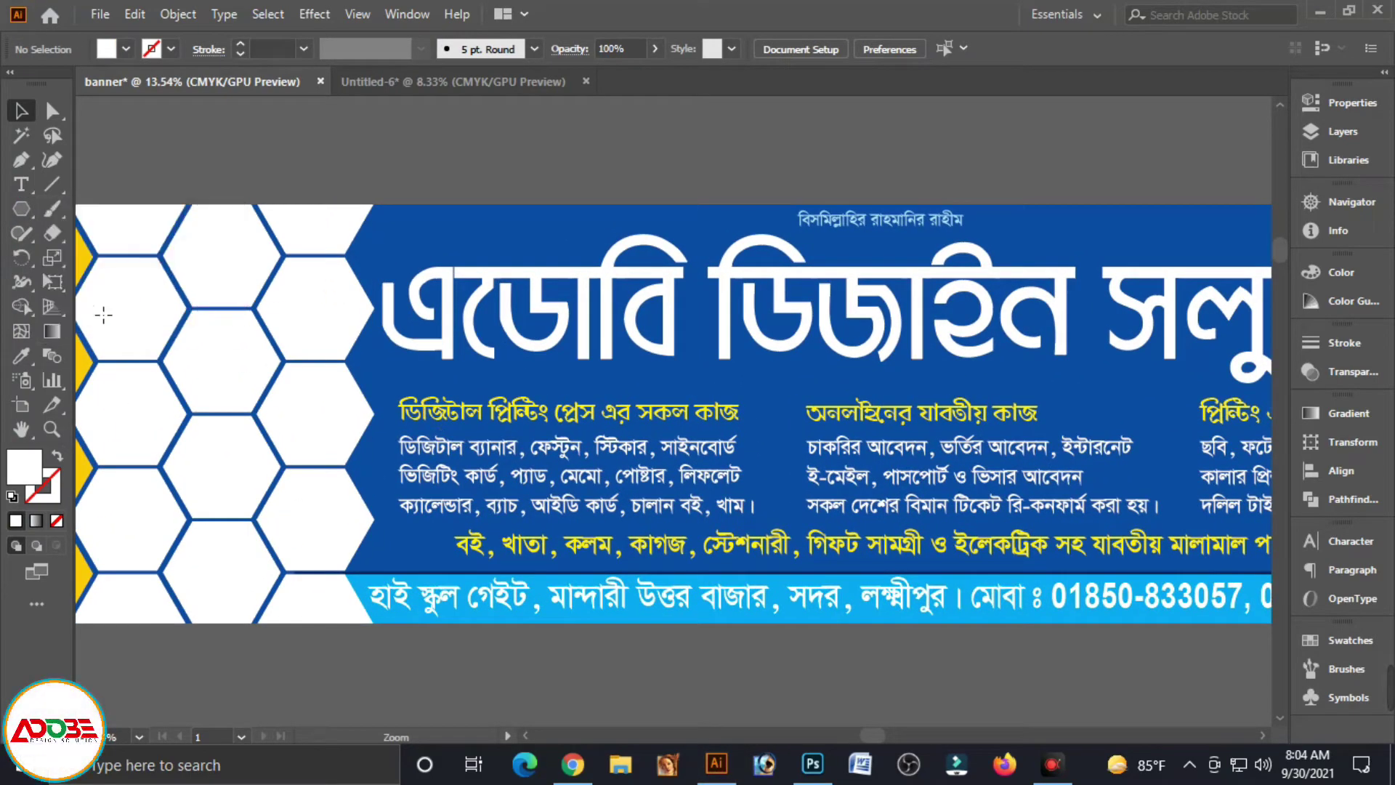
{"action": "scroll", "coordinate": [338, 380], "scroll_direction": "up", "scroll_amount": 2}
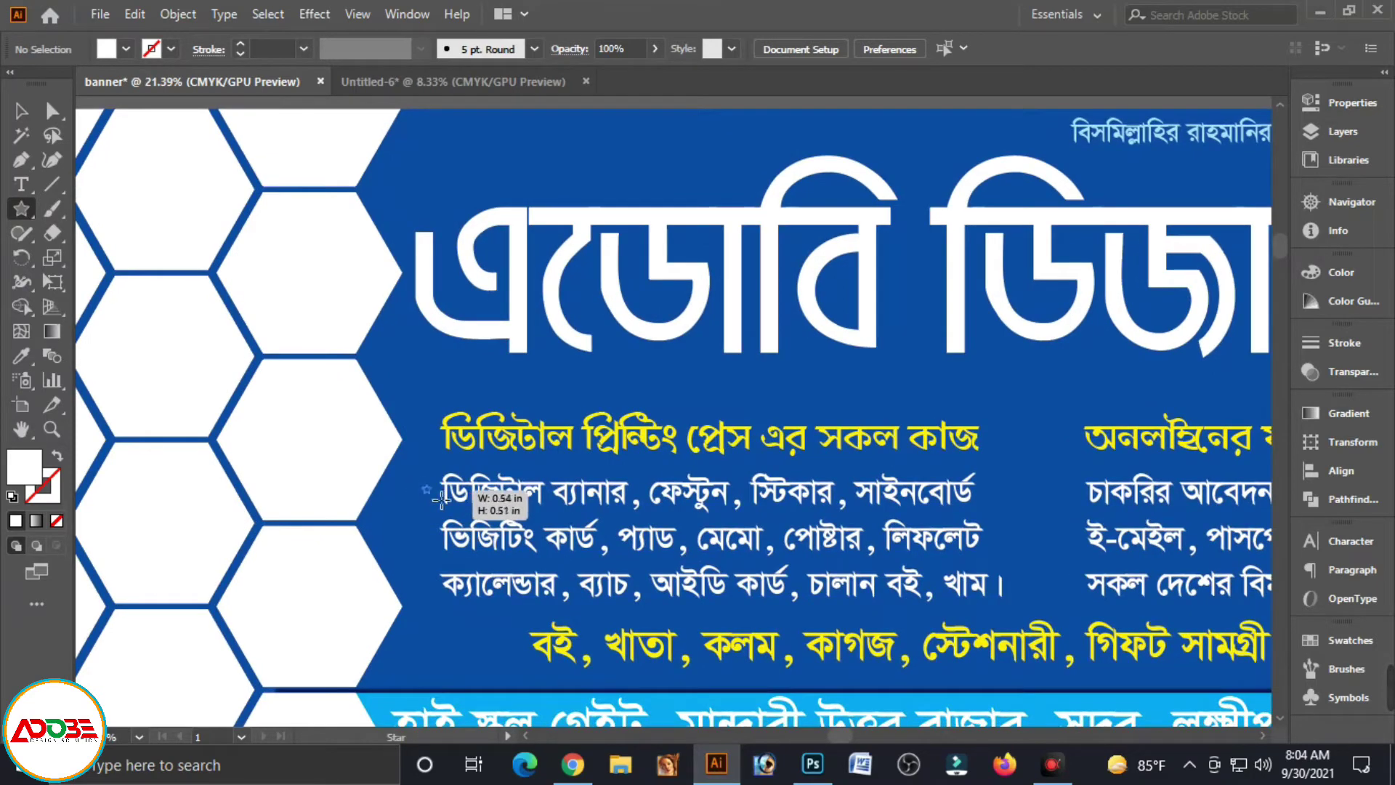
{"action": "left_click_drag", "start_coordinate": [441, 500], "coordinate": [441, 501]}
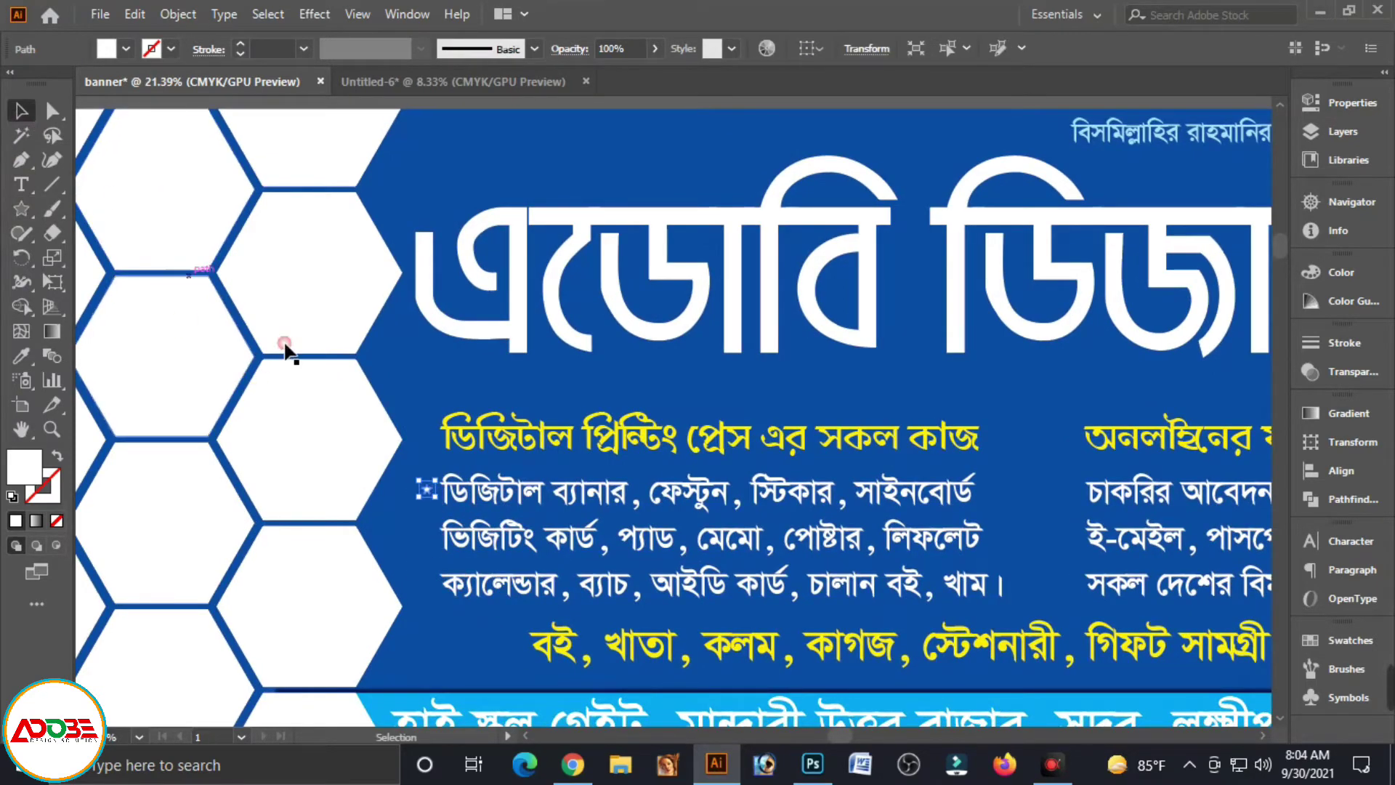
{"action": "left_click", "coordinate": [538, 115]}
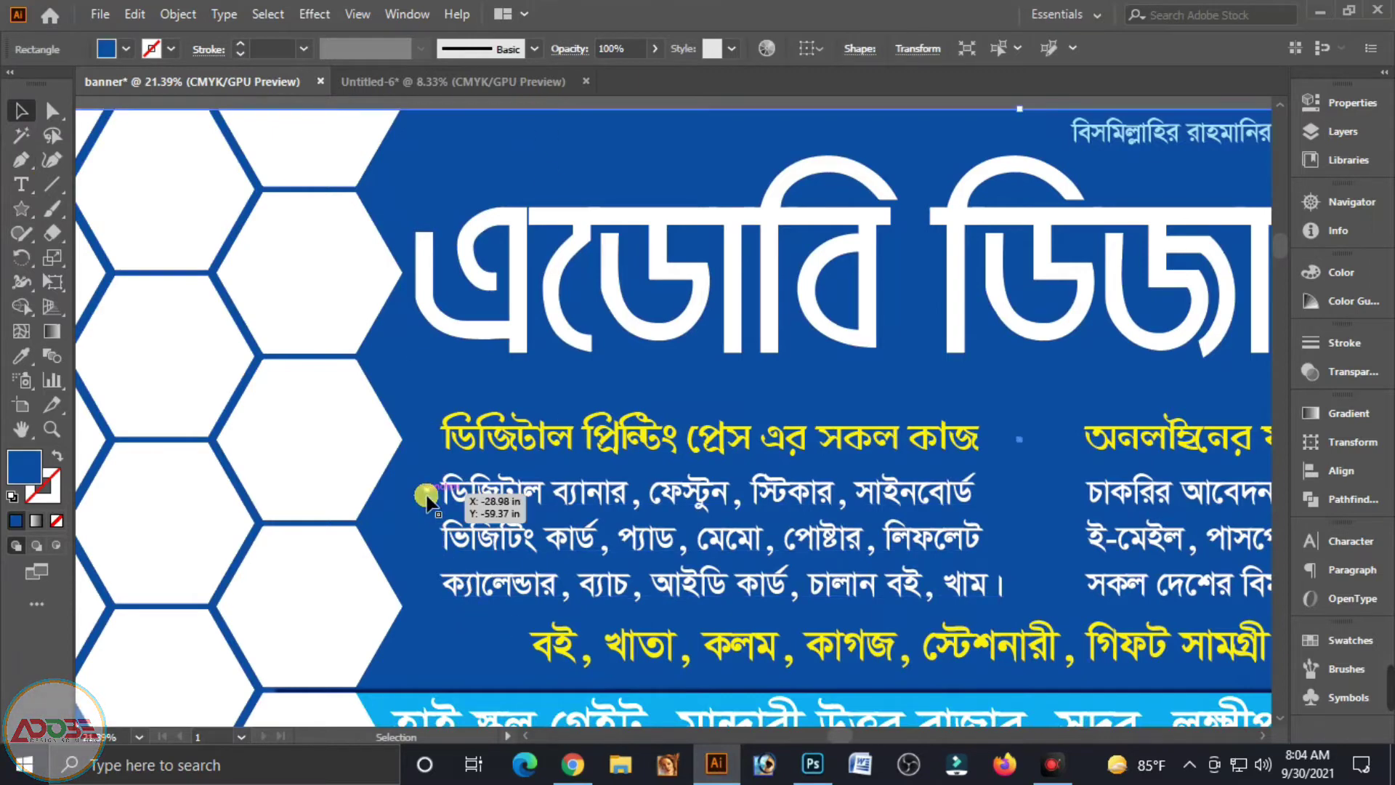
{"action": "left_click_drag", "start_coordinate": [427, 500], "coordinate": [429, 596]}
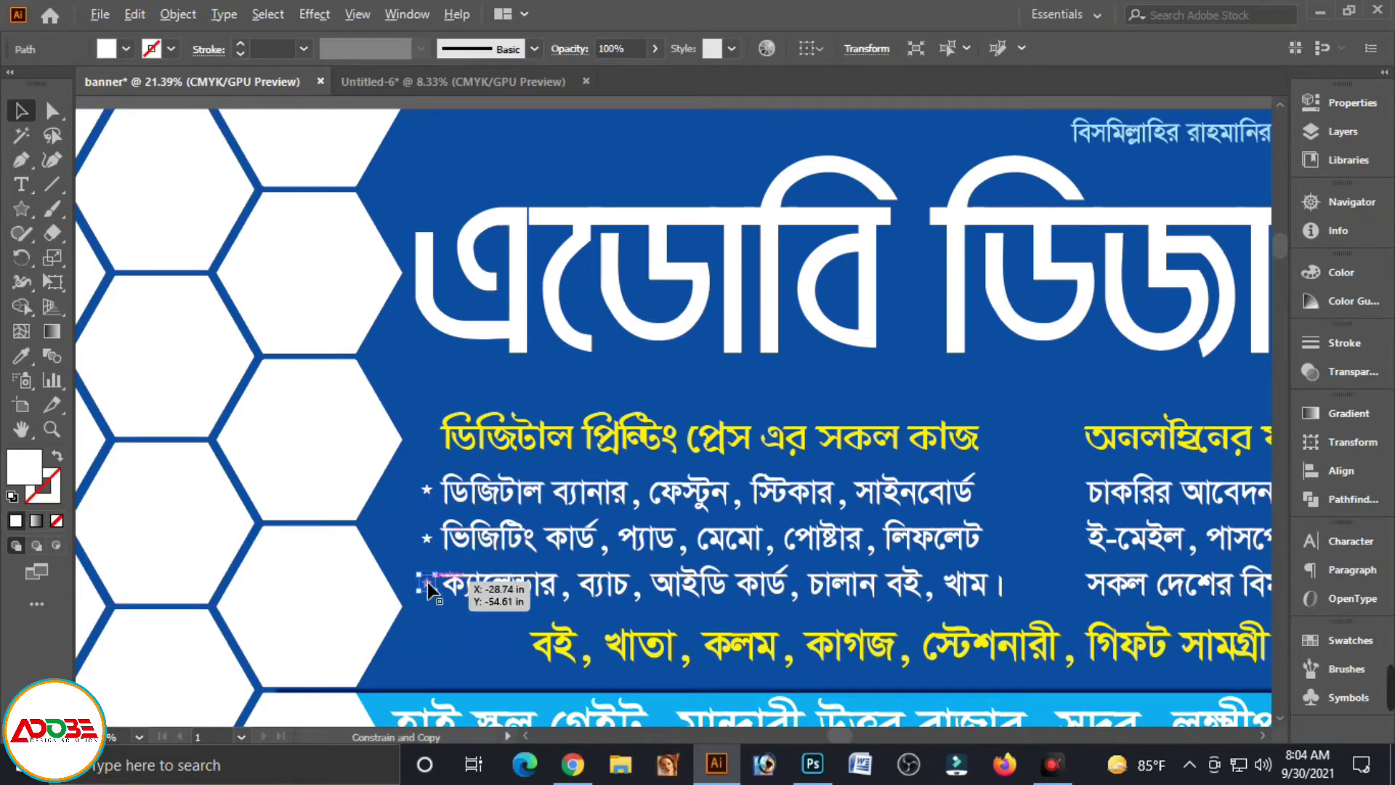
- Copy the three star bullets into the middle and right service columns
{"action": "left_click", "coordinate": [428, 489]}
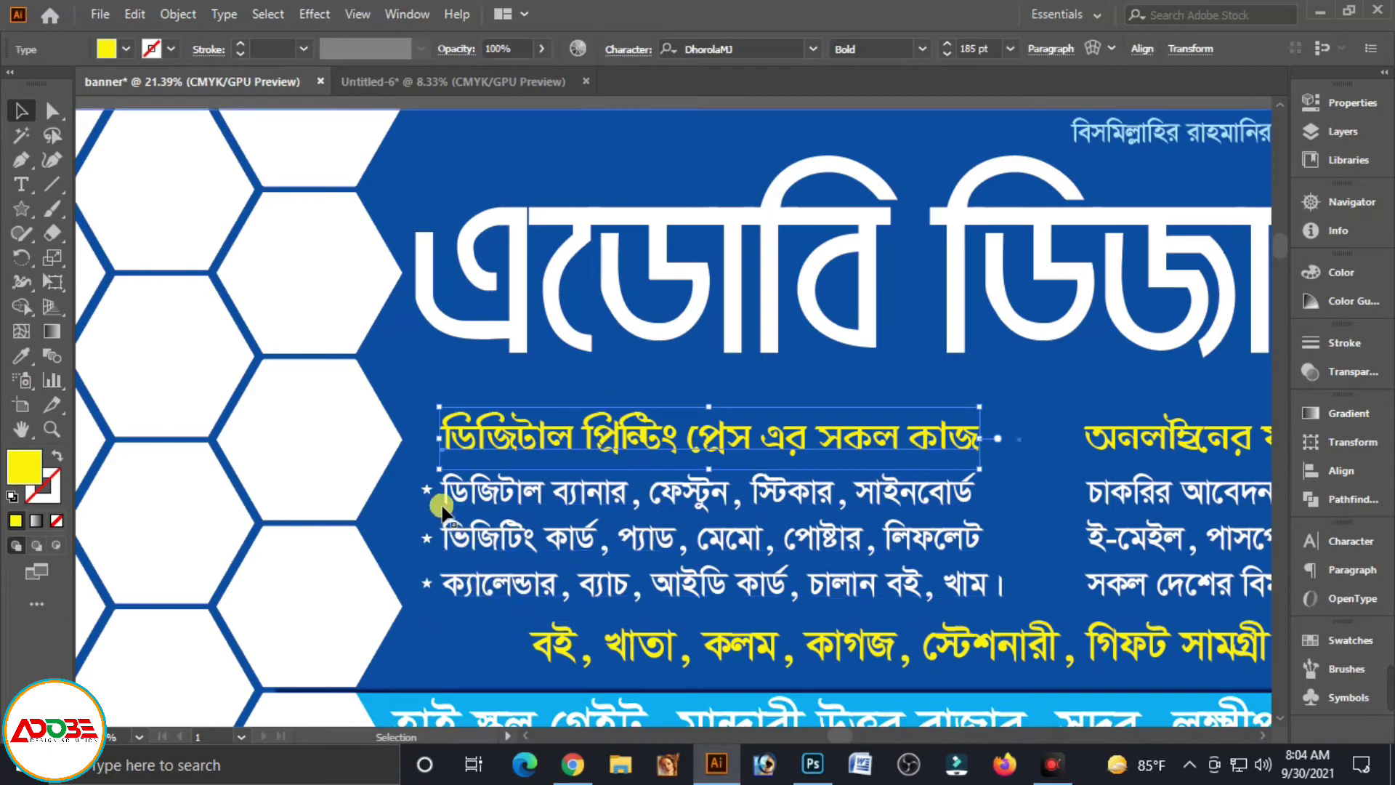
{"action": "left_click", "coordinate": [427, 585], "text": "shift"}
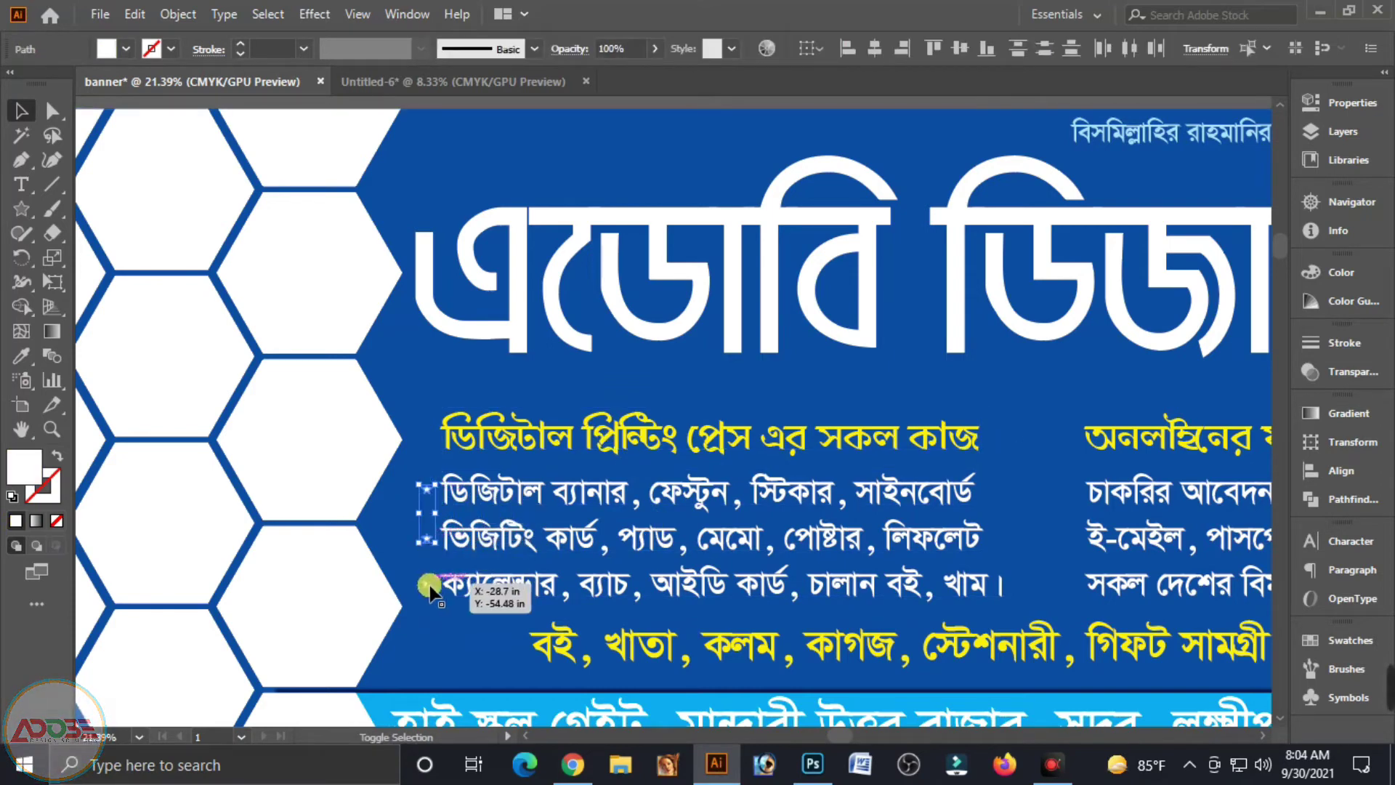
{"action": "left_click", "coordinate": [427, 539], "text": "shift"}
{"action": "left_click_drag", "start_coordinate": [563, 545], "coordinate": [1078, 538]}
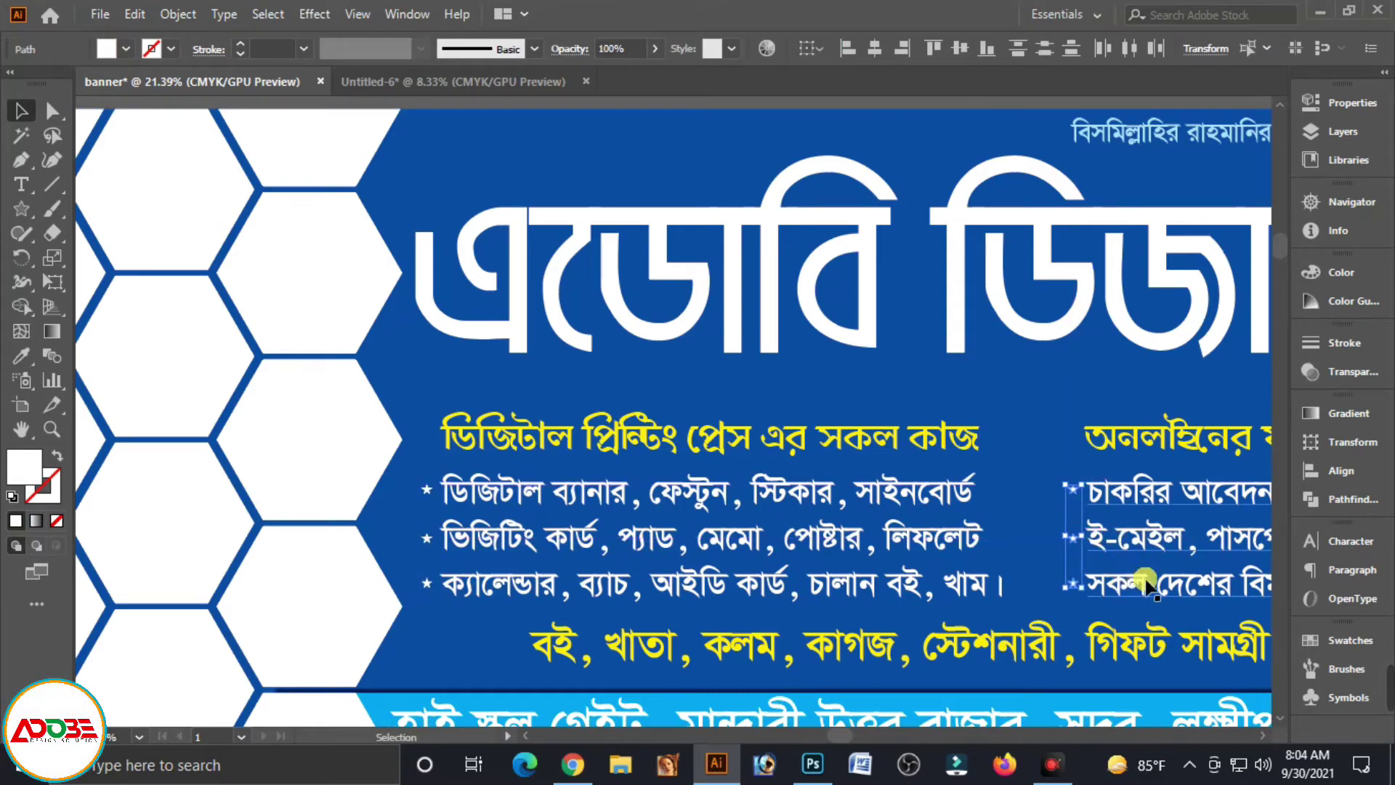
{"action": "left_click_drag", "start_coordinate": [1199, 581], "coordinate": [499, 548]}
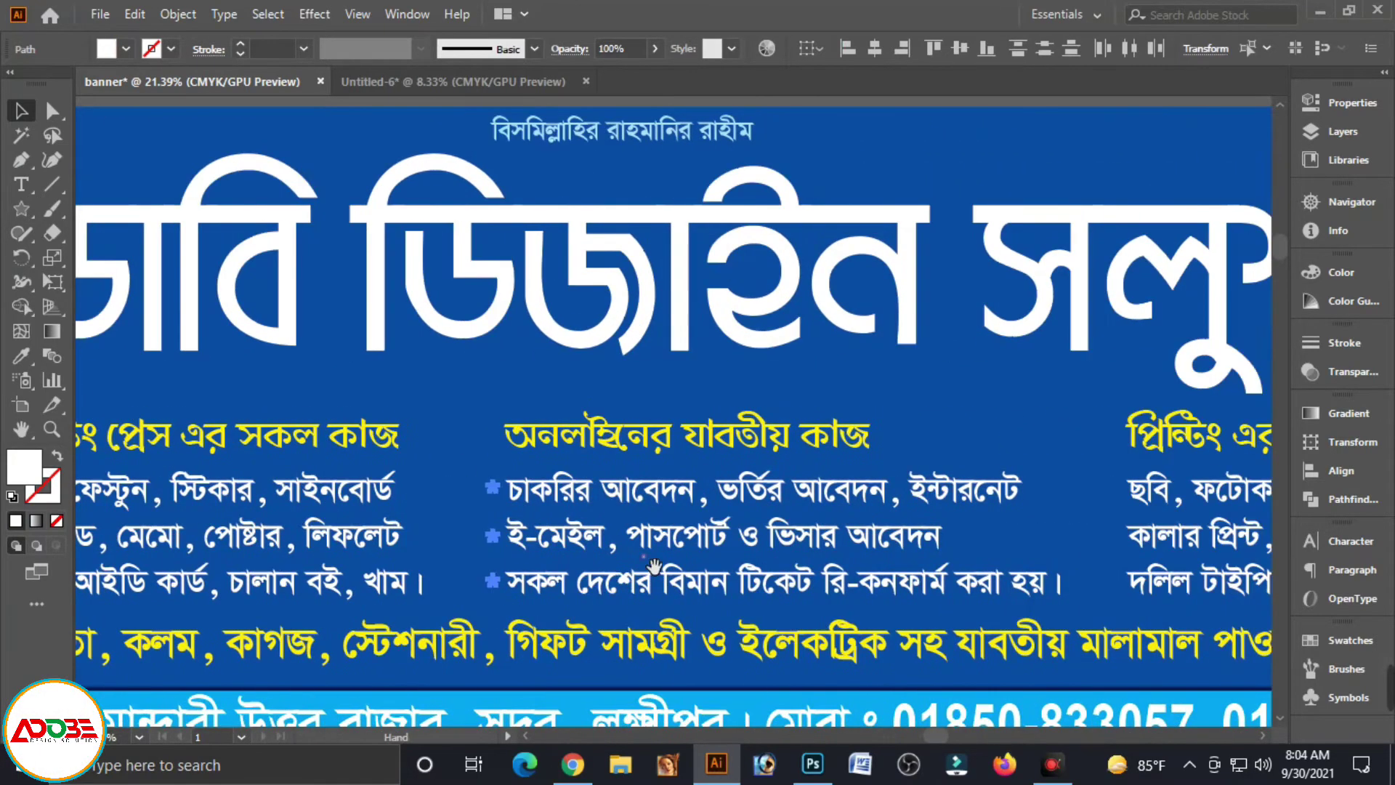
{"action": "left_click_drag", "start_coordinate": [493, 541], "coordinate": [1116, 559]}
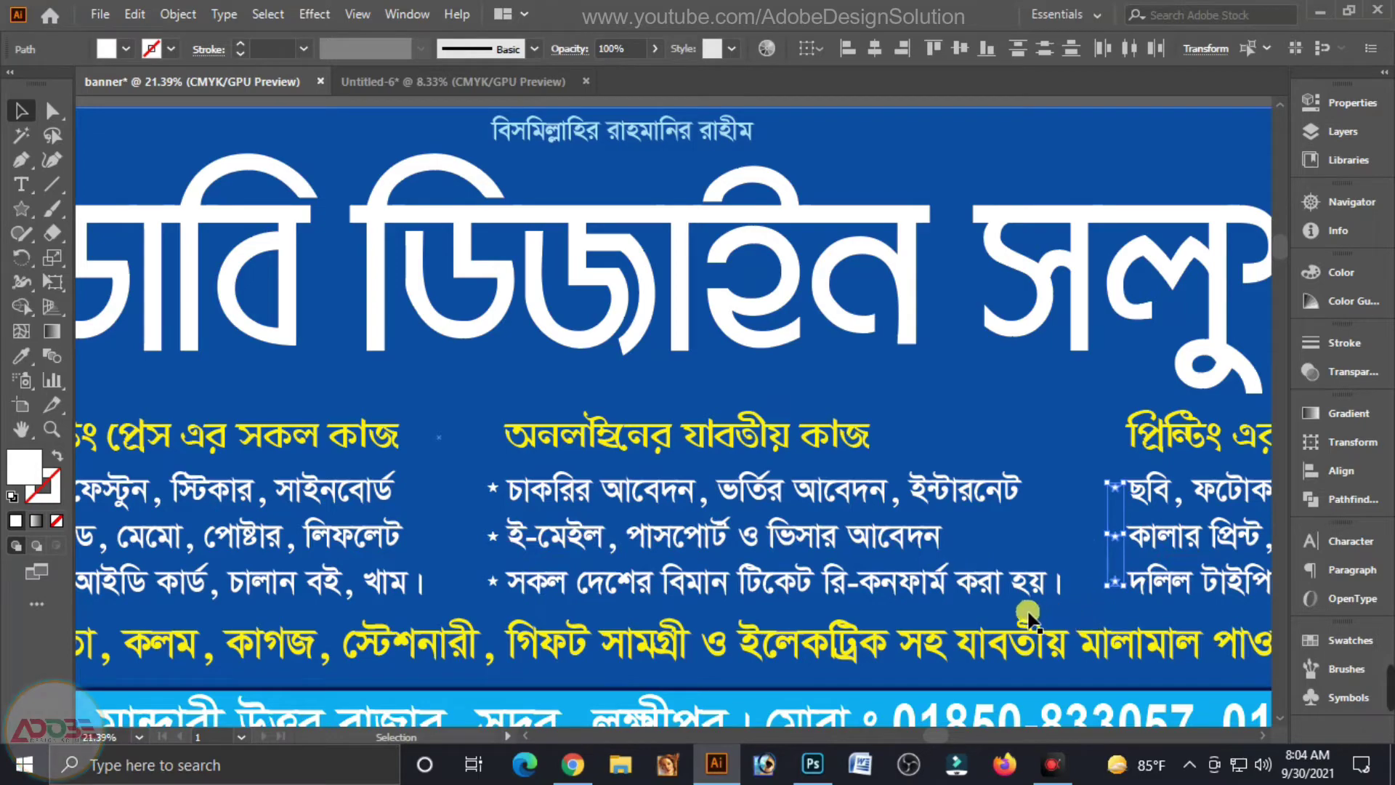
{"action": "key", "text": "ctrl+minus"}
{"action": "key", "text": "ctrl+minus"}
- Bring the whole banner into view and open the Arrows > Arrows_Special brush library
{"action": "left_click", "coordinate": [977, 513]}
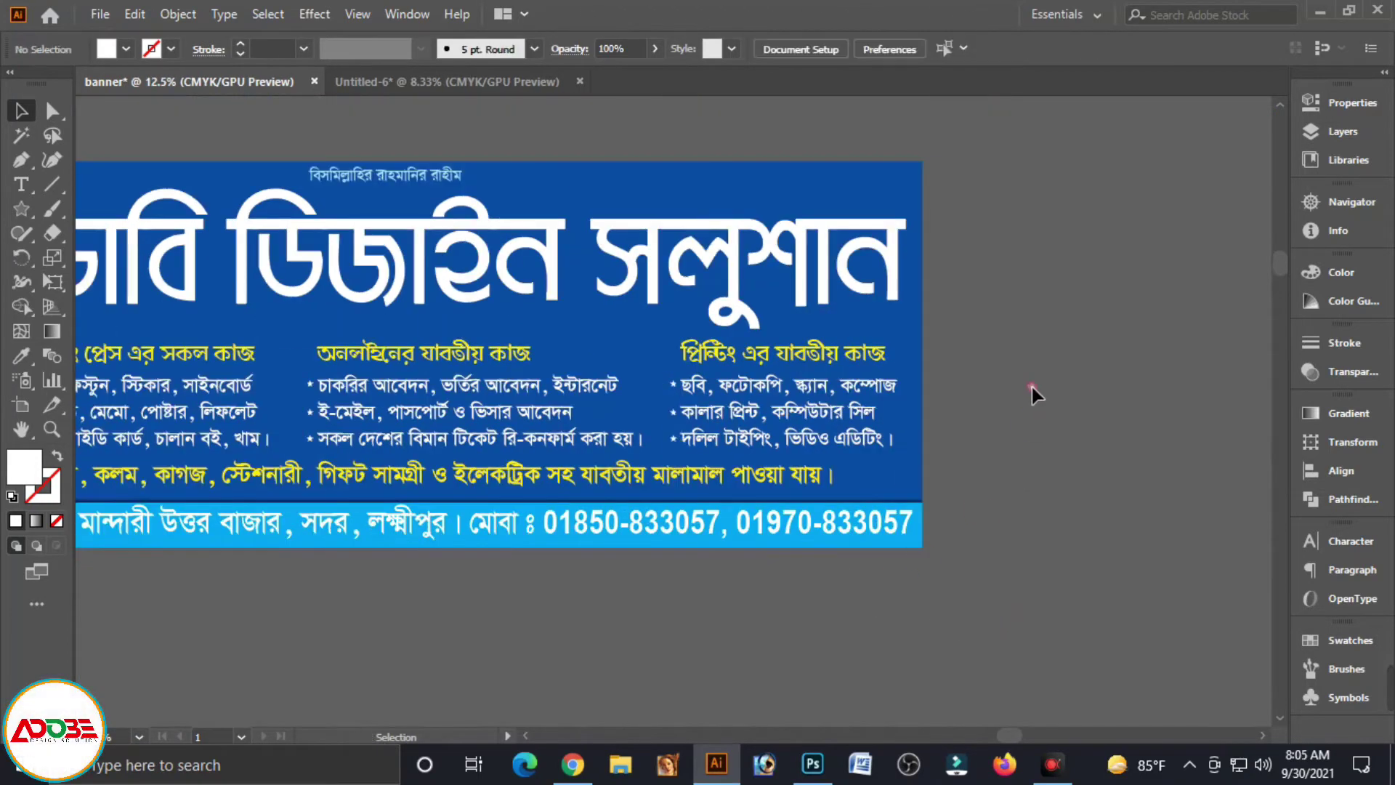
{"action": "left_click_drag", "start_coordinate": [443, 542], "coordinate": [692, 536]}
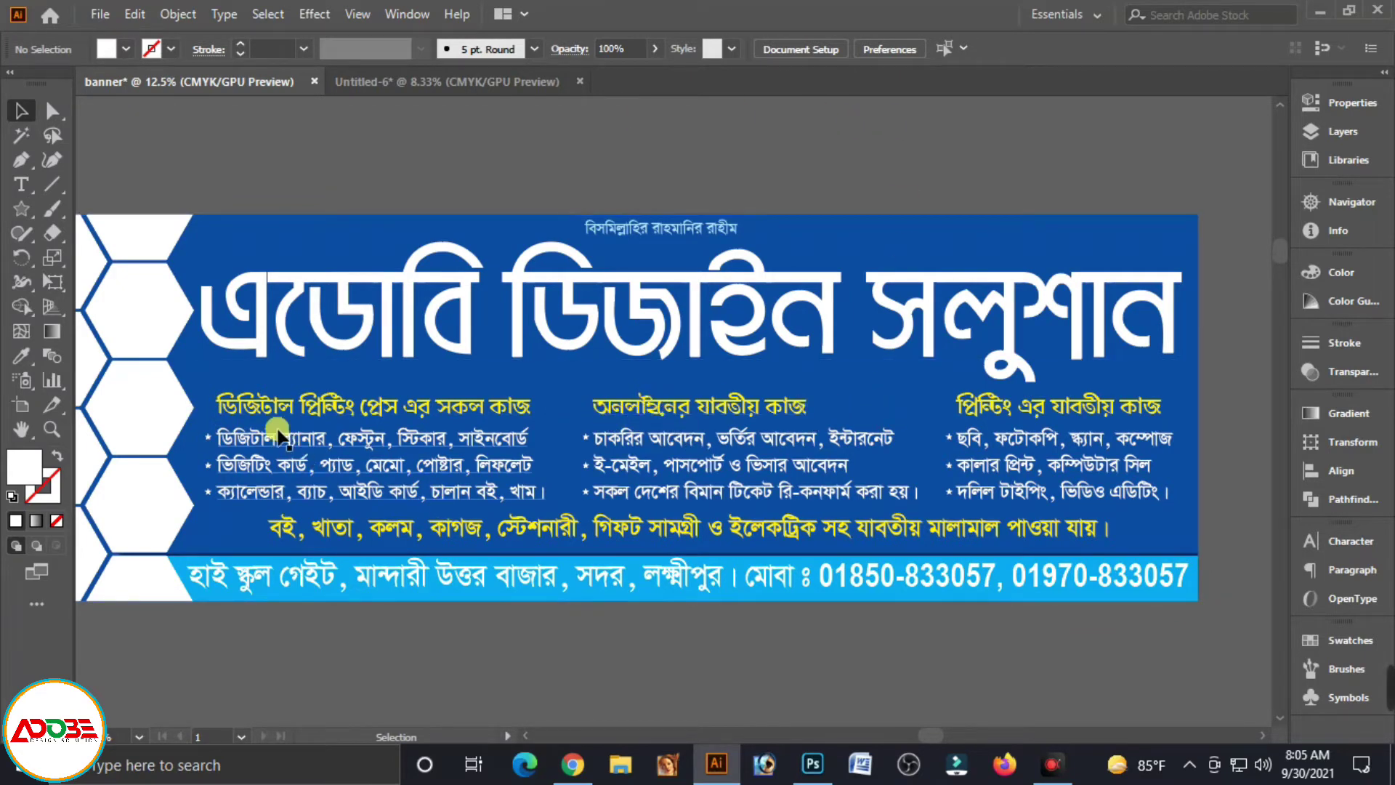
{"action": "left_click", "coordinate": [399, 10]}
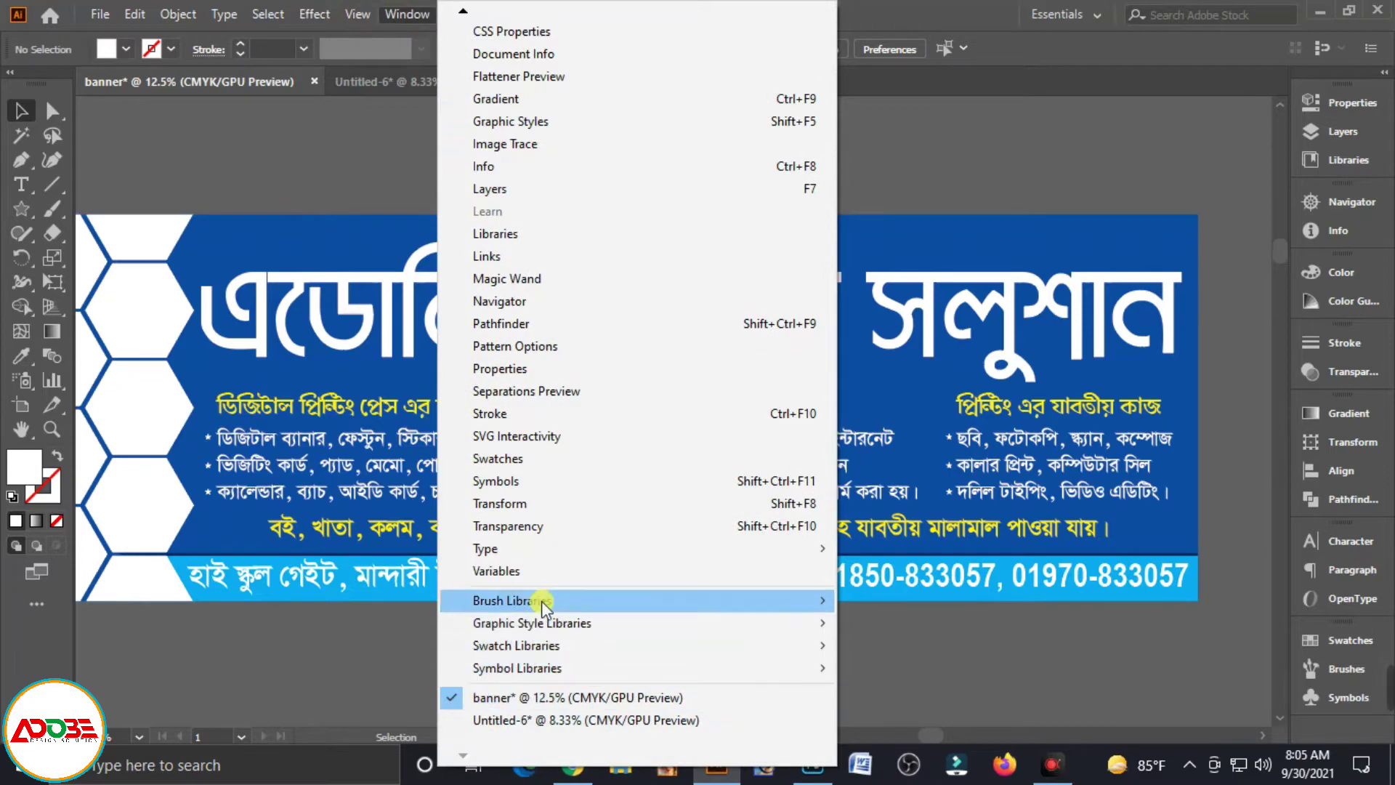
{"action": "mouse_move", "coordinate": [512, 600]}
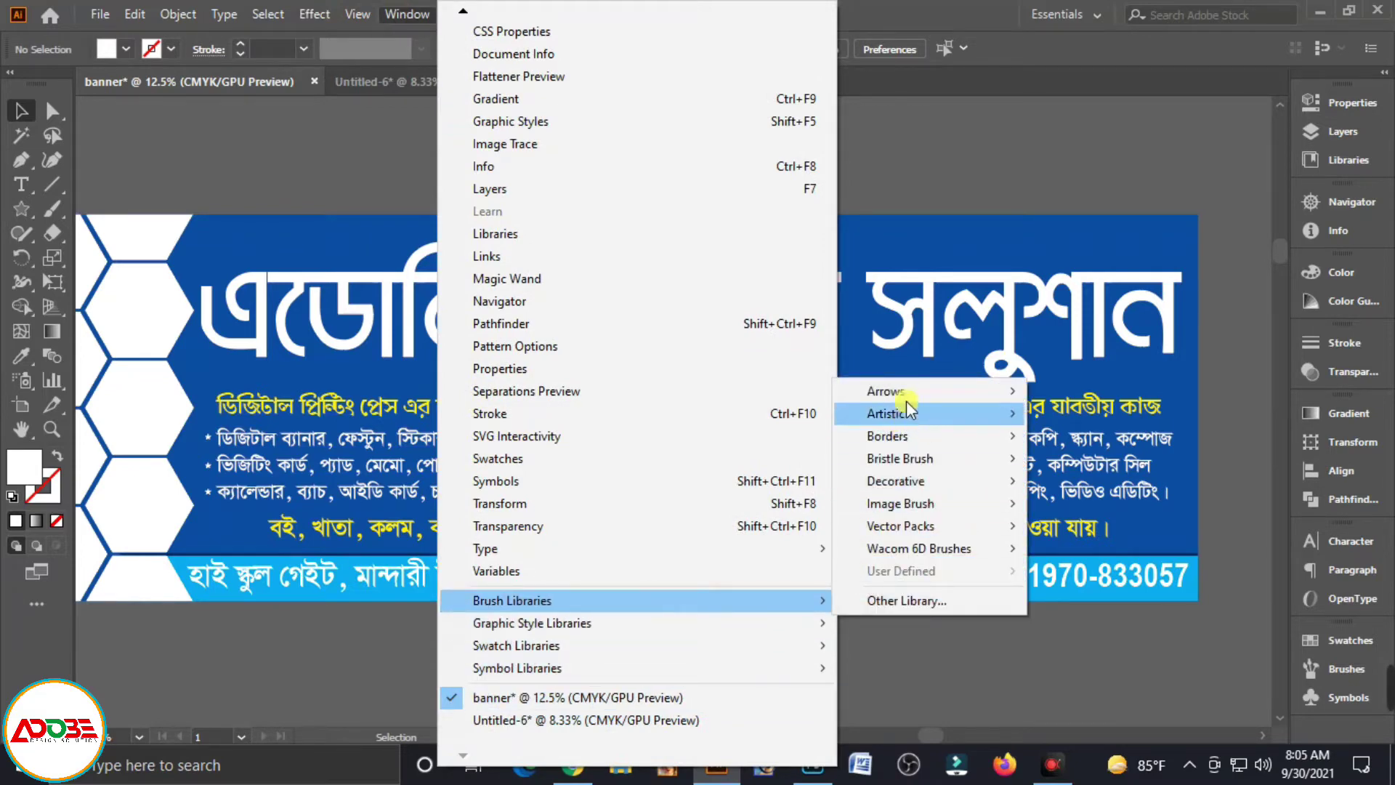
{"action": "mouse_move", "coordinate": [886, 391]}
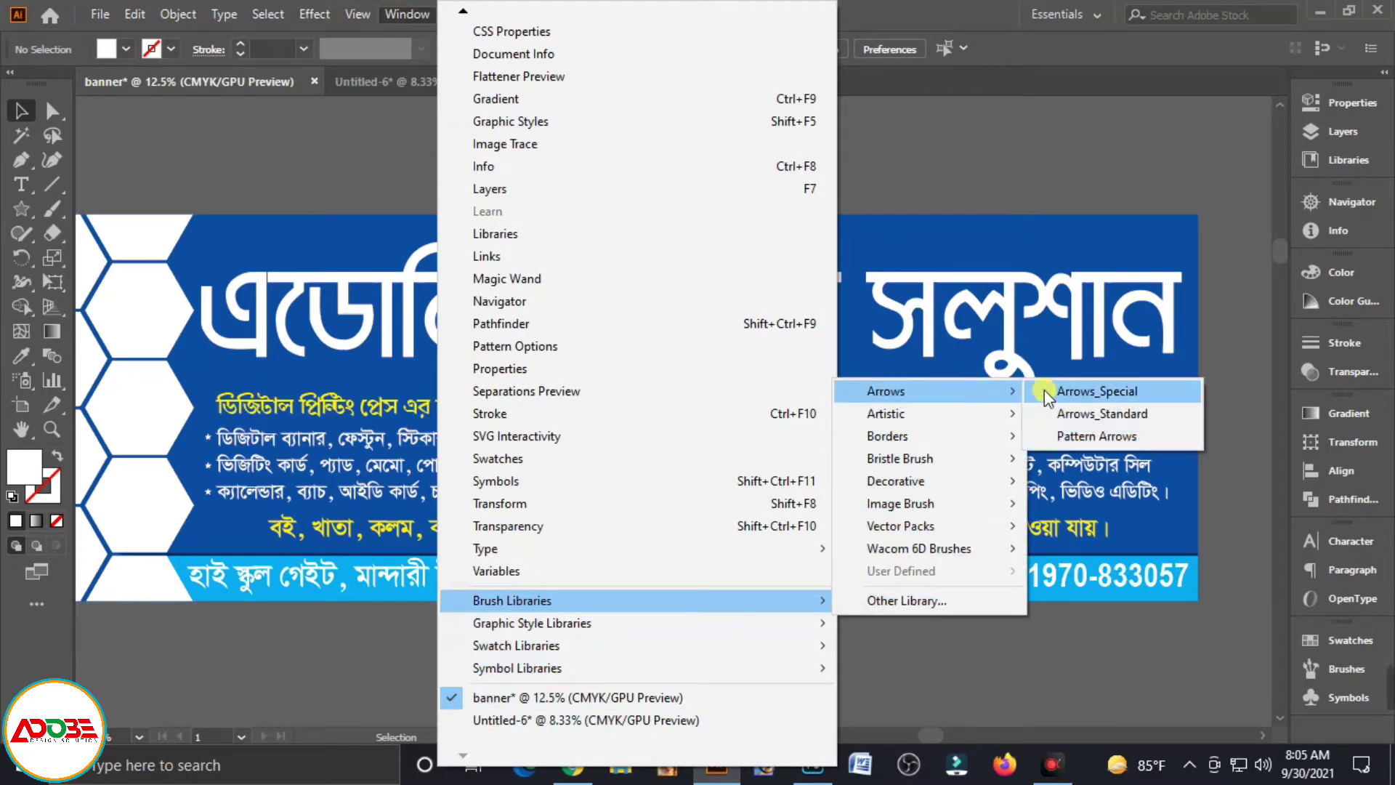
{"action": "left_click", "coordinate": [1112, 396]}
- Place an arrow from the Arrows_Special library above the banner and resize it
{"action": "scroll", "coordinate": [653, 414], "scroll_direction": "down", "scroll_amount": 2}
{"action": "scroll", "coordinate": [709, 392], "scroll_direction": "down", "scroll_amount": 2}
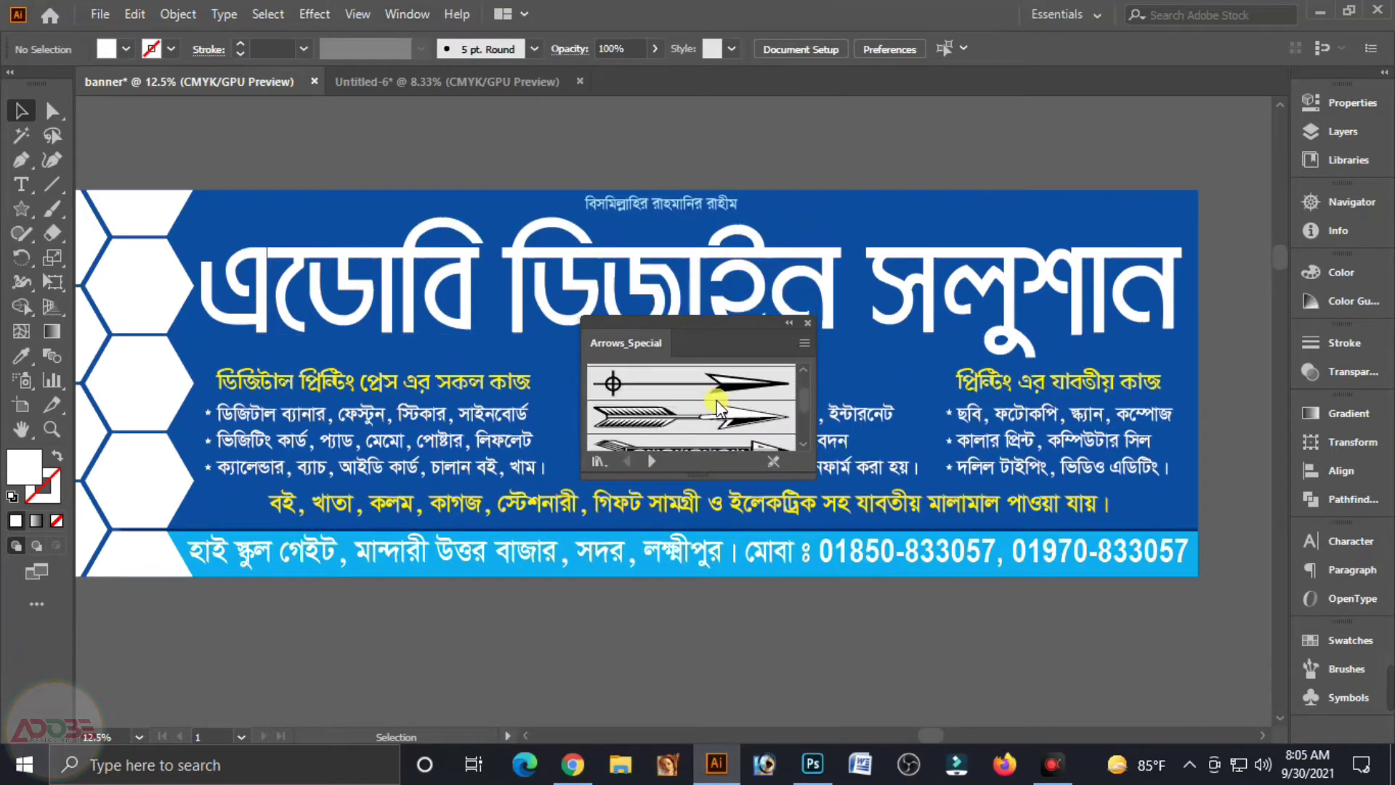
{"action": "scroll", "coordinate": [723, 400], "scroll_direction": "down", "scroll_amount": 2}
{"action": "scroll", "coordinate": [728, 414], "scroll_direction": "down", "scroll_amount": 2}
{"action": "scroll", "coordinate": [731, 422], "scroll_direction": "down", "scroll_amount": 2}
{"action": "scroll", "coordinate": [731, 421], "scroll_direction": "down", "scroll_amount": 2}
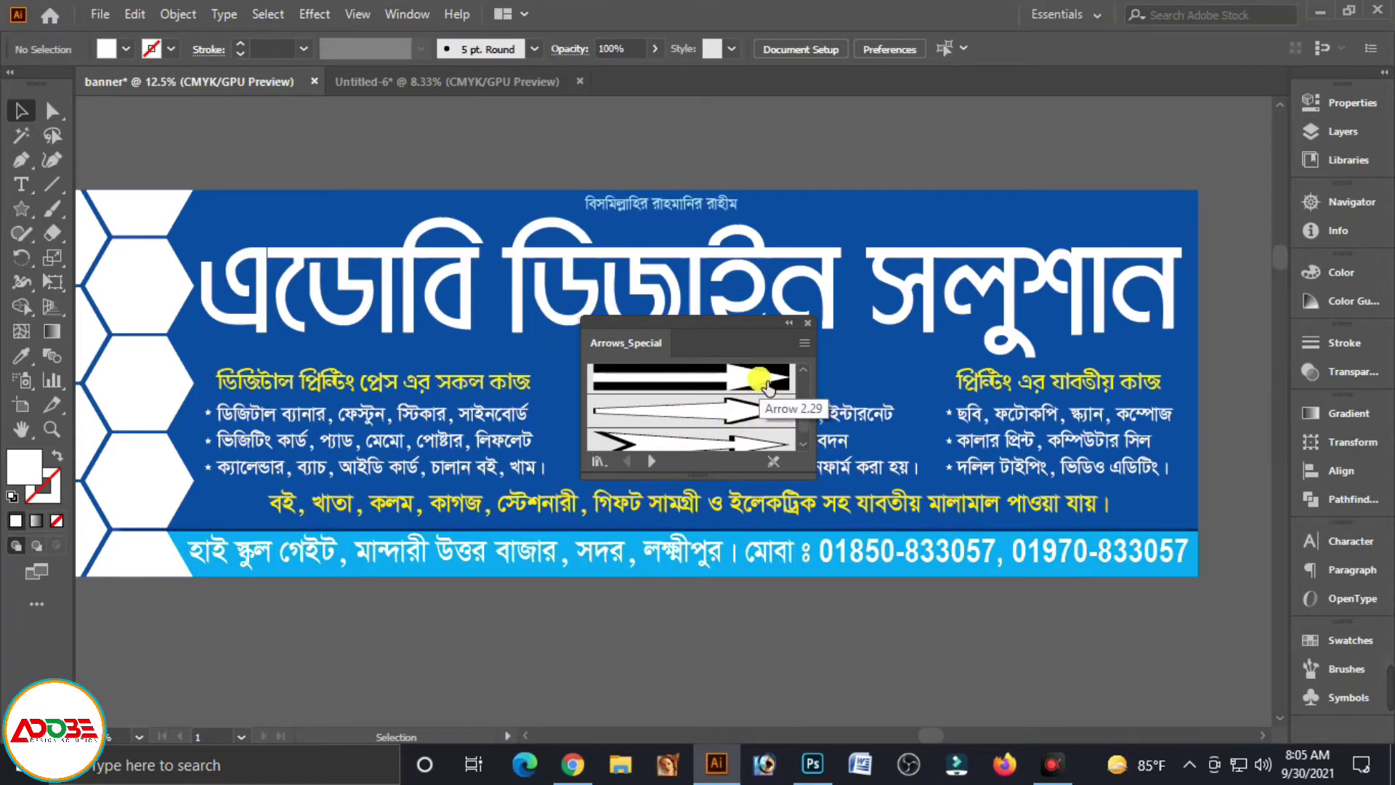
{"action": "left_click_drag", "start_coordinate": [769, 377], "coordinate": [914, 141]}
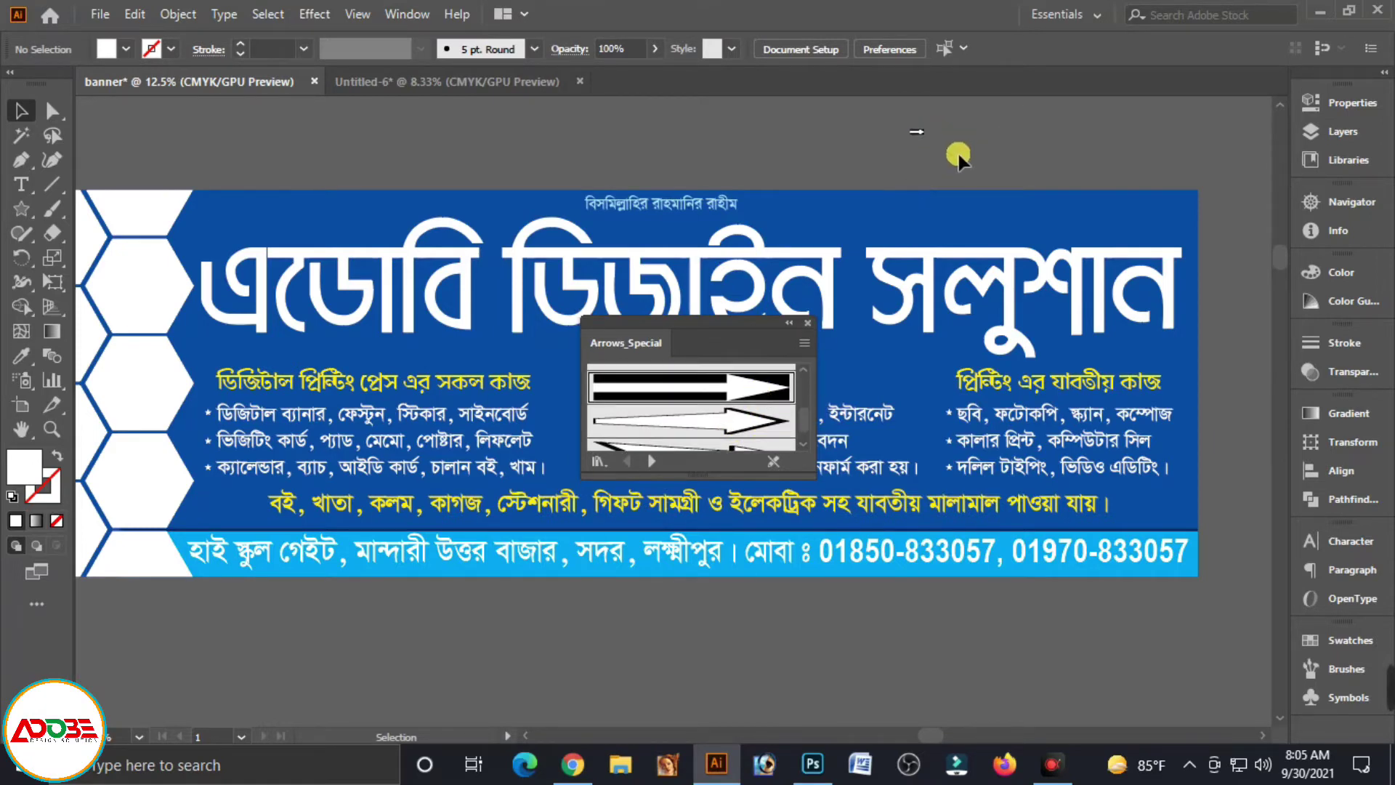
{"action": "left_click", "coordinate": [809, 322]}
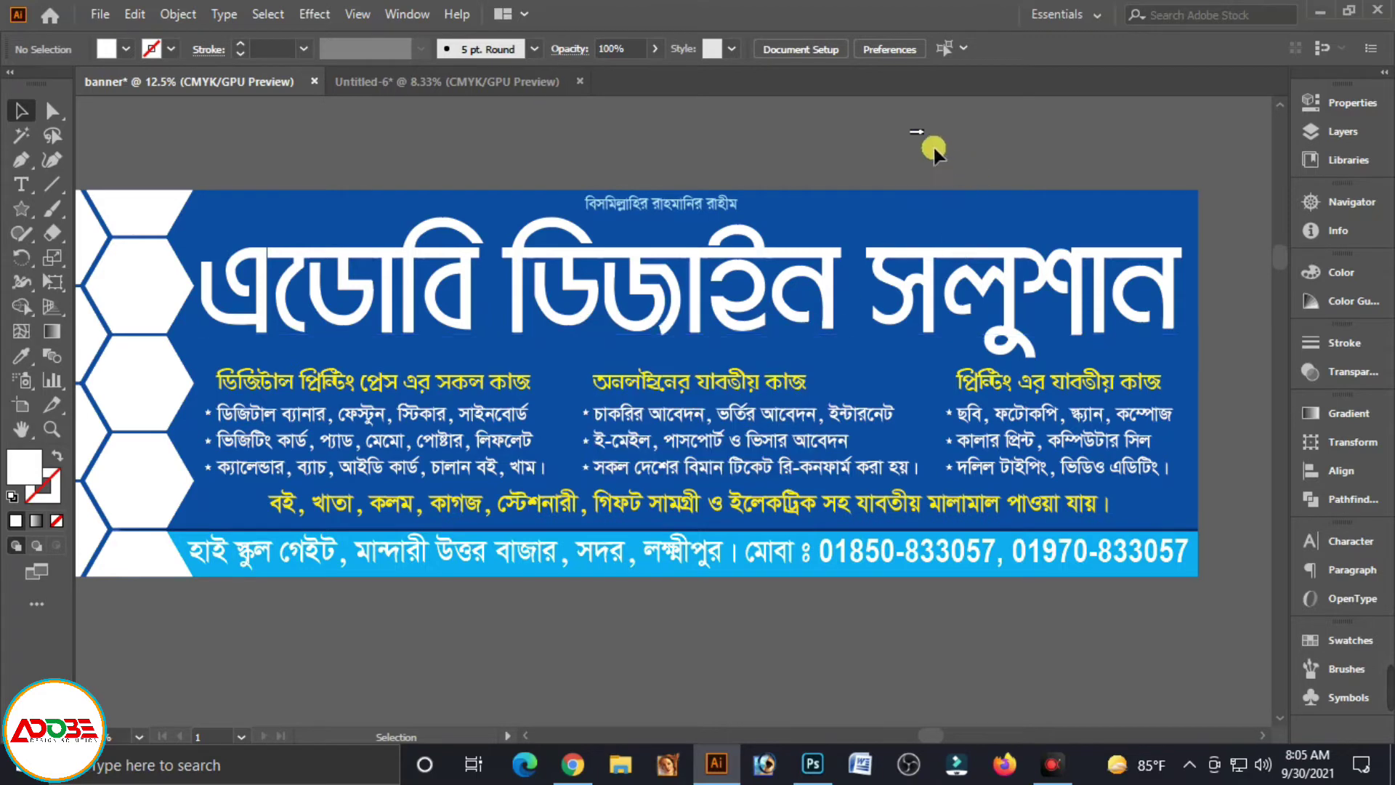
{"action": "left_click_drag", "start_coordinate": [924, 143], "coordinate": [943, 132]}
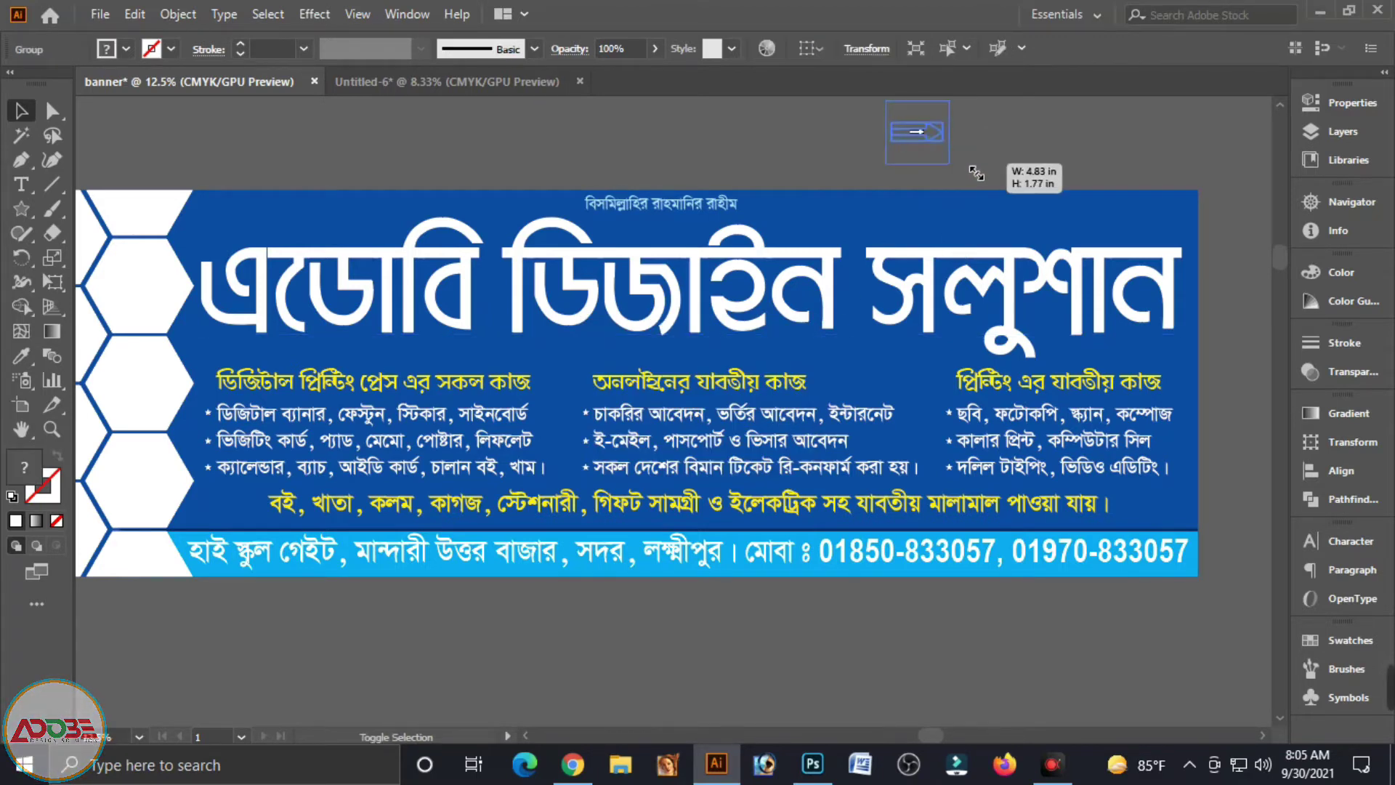
- Ungroup the arrow twice so its white part and black backing are separate
{"action": "right_click", "coordinate": [933, 138]}
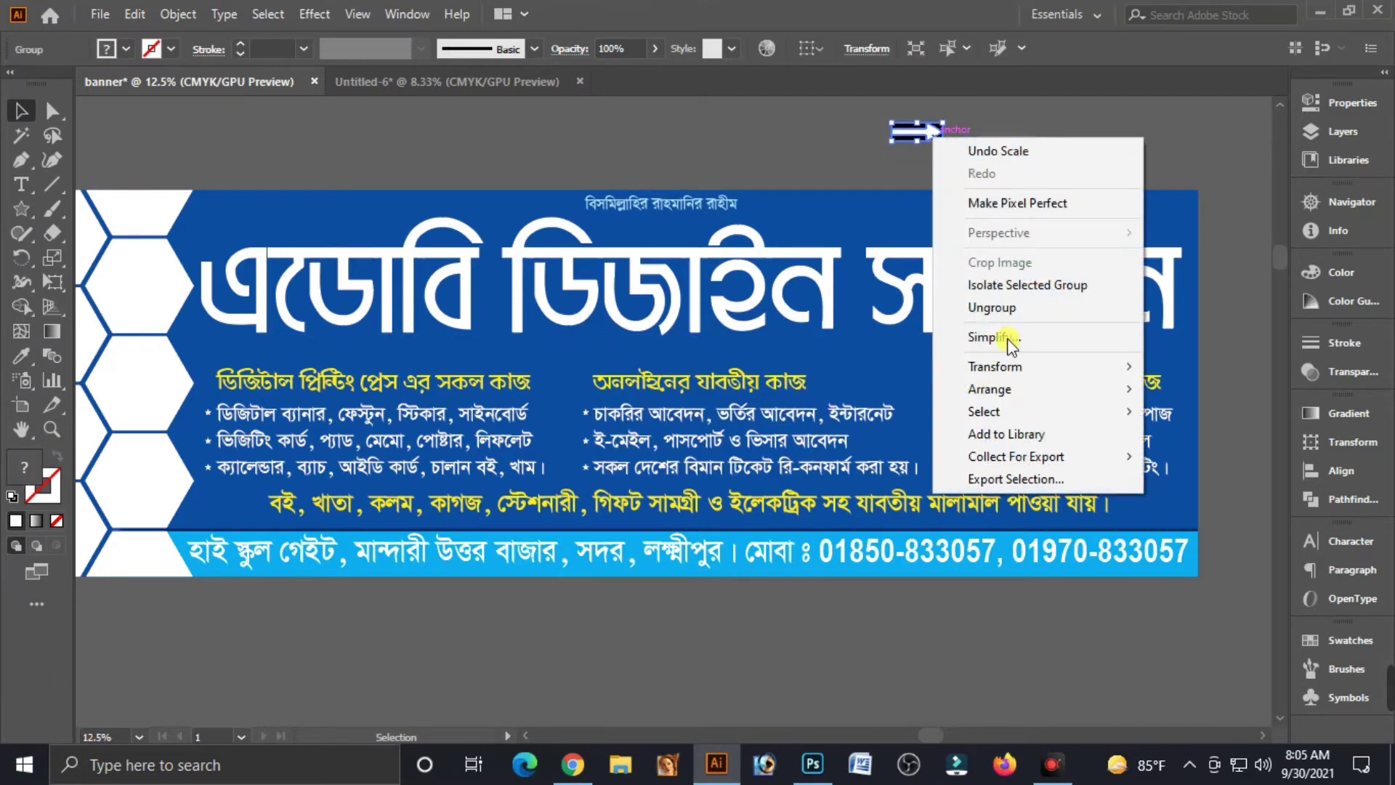
{"action": "left_click", "coordinate": [1005, 319]}
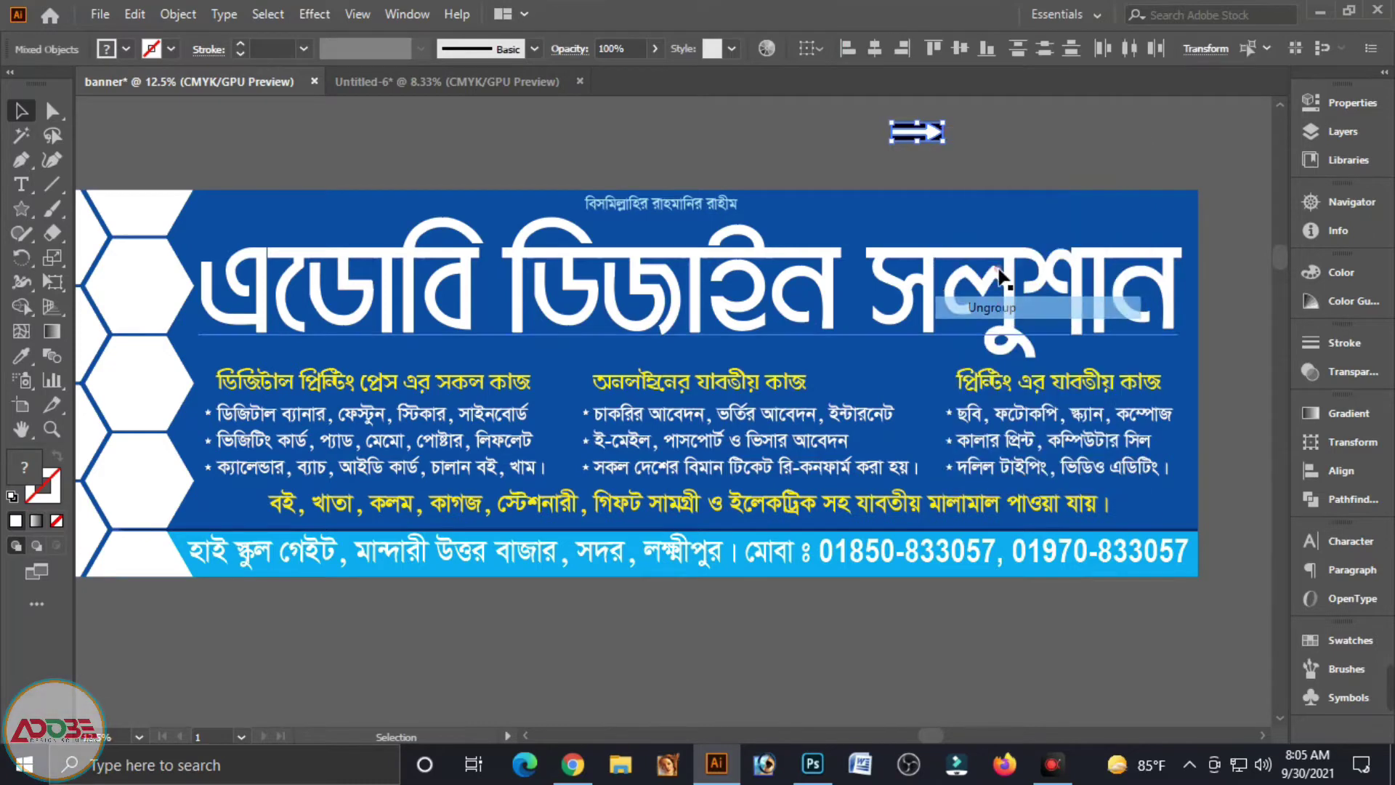
{"action": "left_click", "coordinate": [991, 167]}
{"action": "left_click", "coordinate": [879, 122]}
{"action": "left_click", "coordinate": [977, 156]}
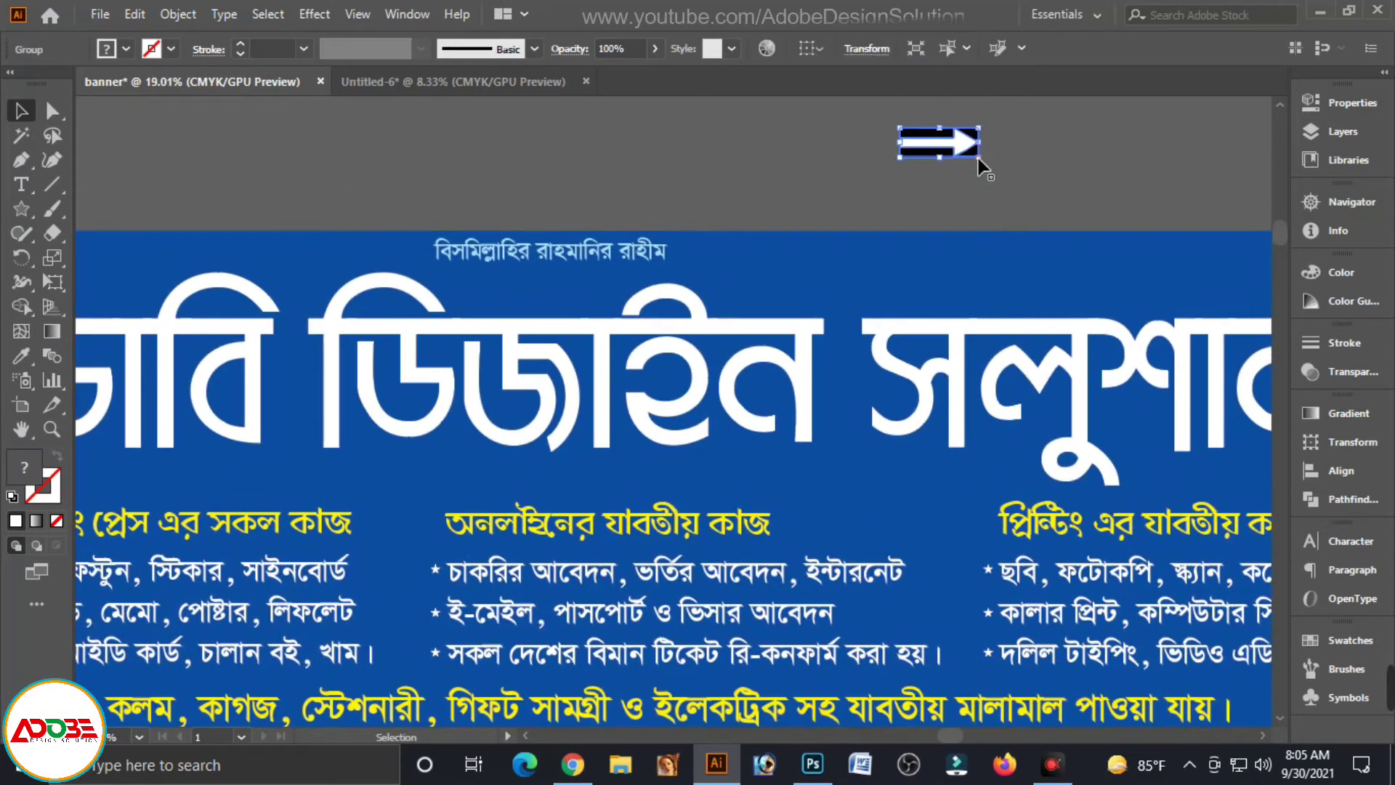
{"action": "right_click", "coordinate": [941, 143]}
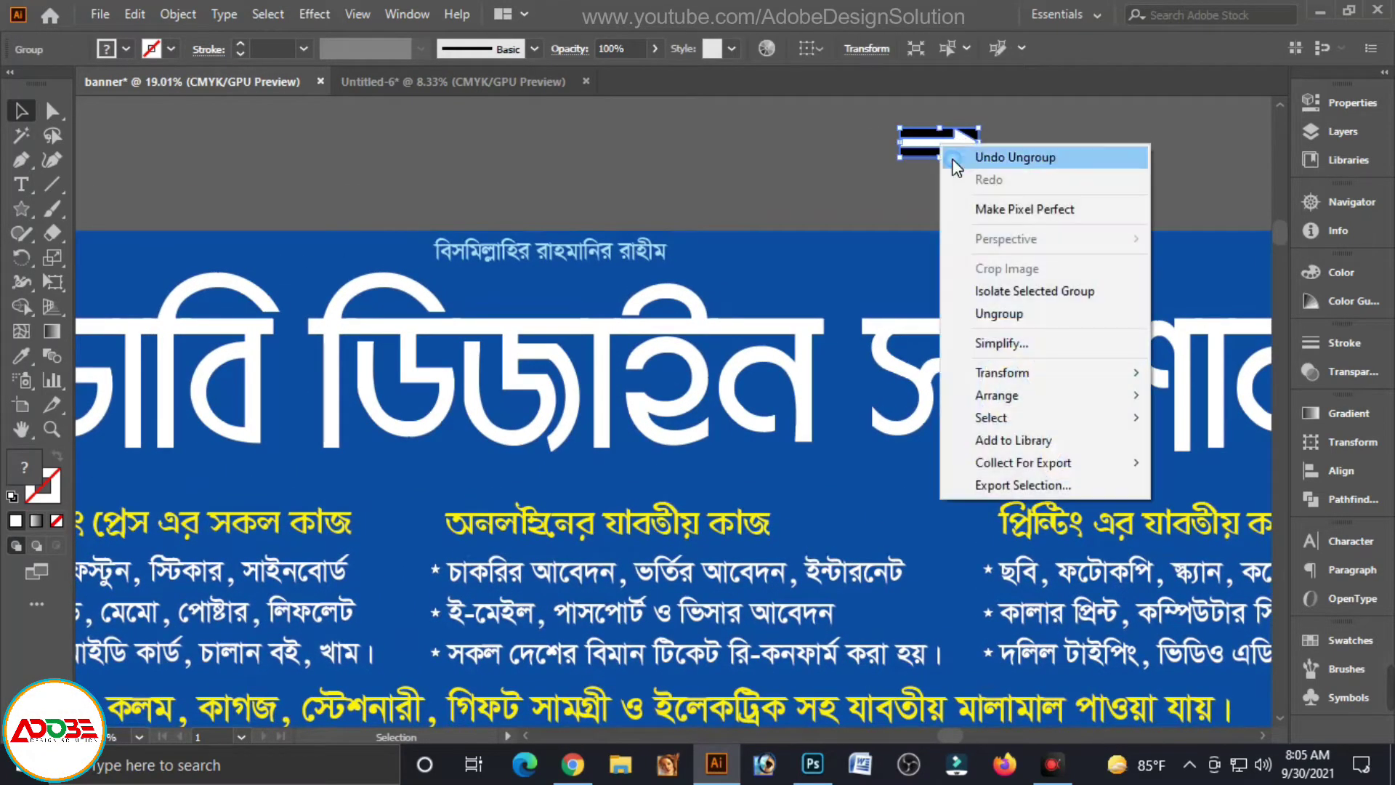
{"action": "left_click", "coordinate": [1010, 306]}
{"action": "left_click", "coordinate": [996, 189]}
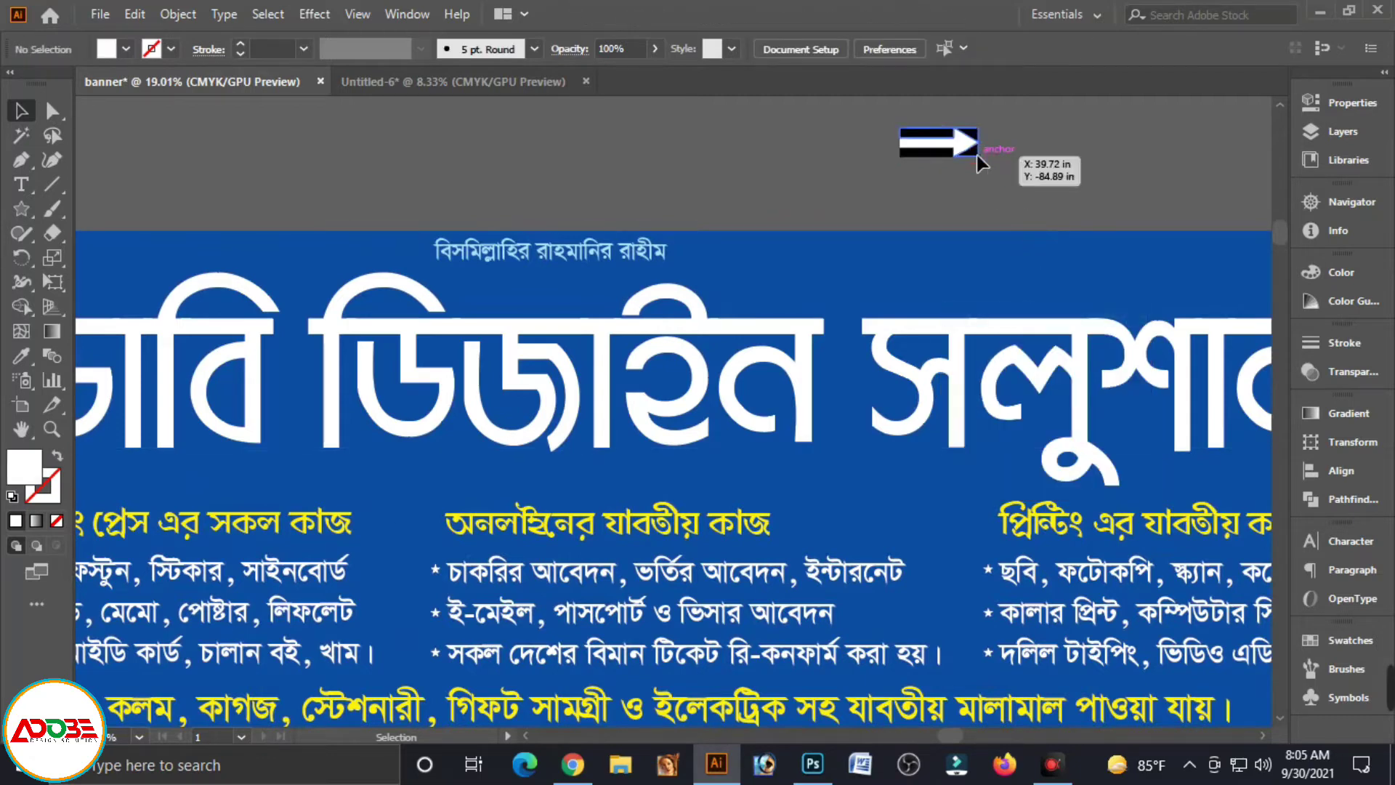
{"action": "left_click", "coordinate": [979, 165]}
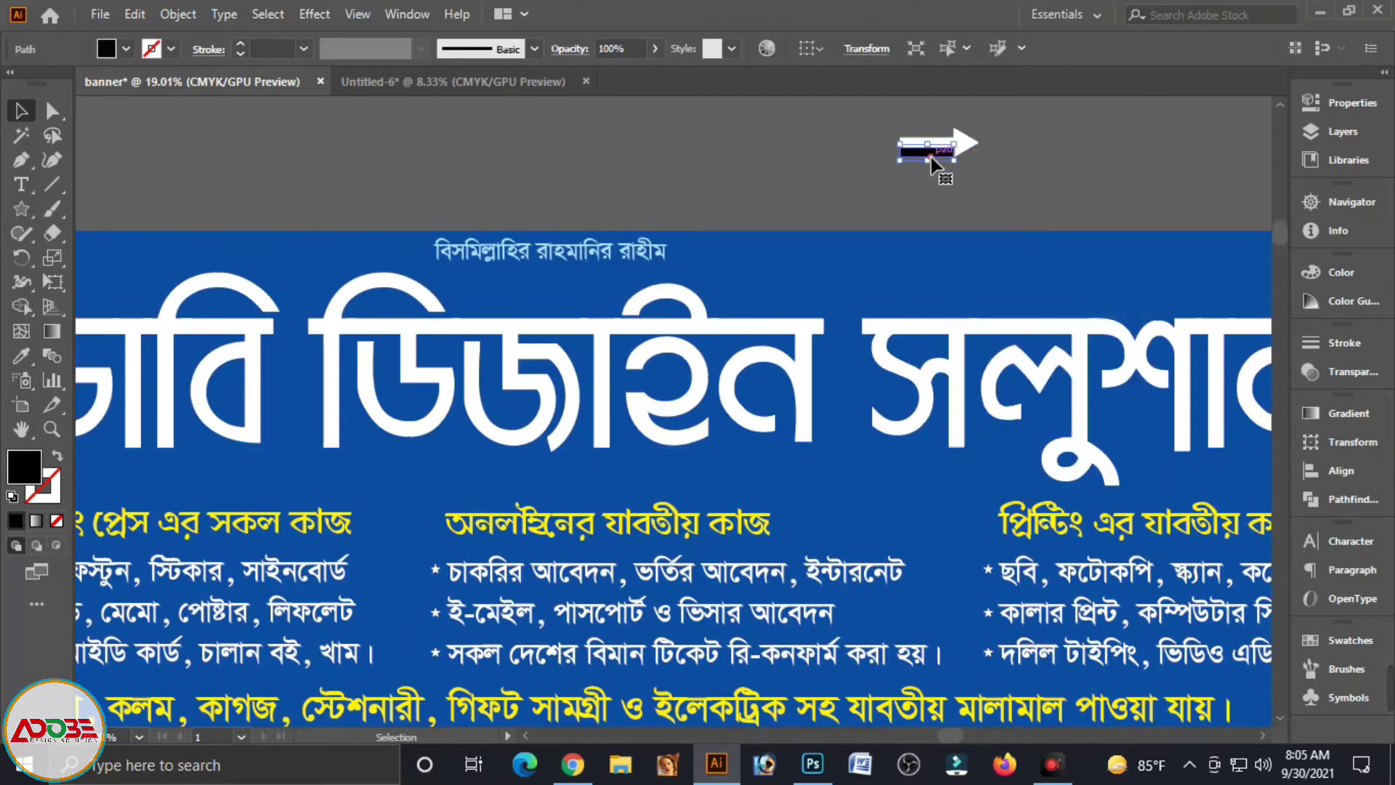
- Pull the white arrow away from its black backing and select it
{"action": "mouse_move", "coordinate": [935, 140]}
{"action": "left_mouse_down"}
{"action": "mouse_move", "coordinate": [802, 197]}
{"action": "mouse_move", "coordinate": [732, 198]}
{"action": "left_mouse_up"}
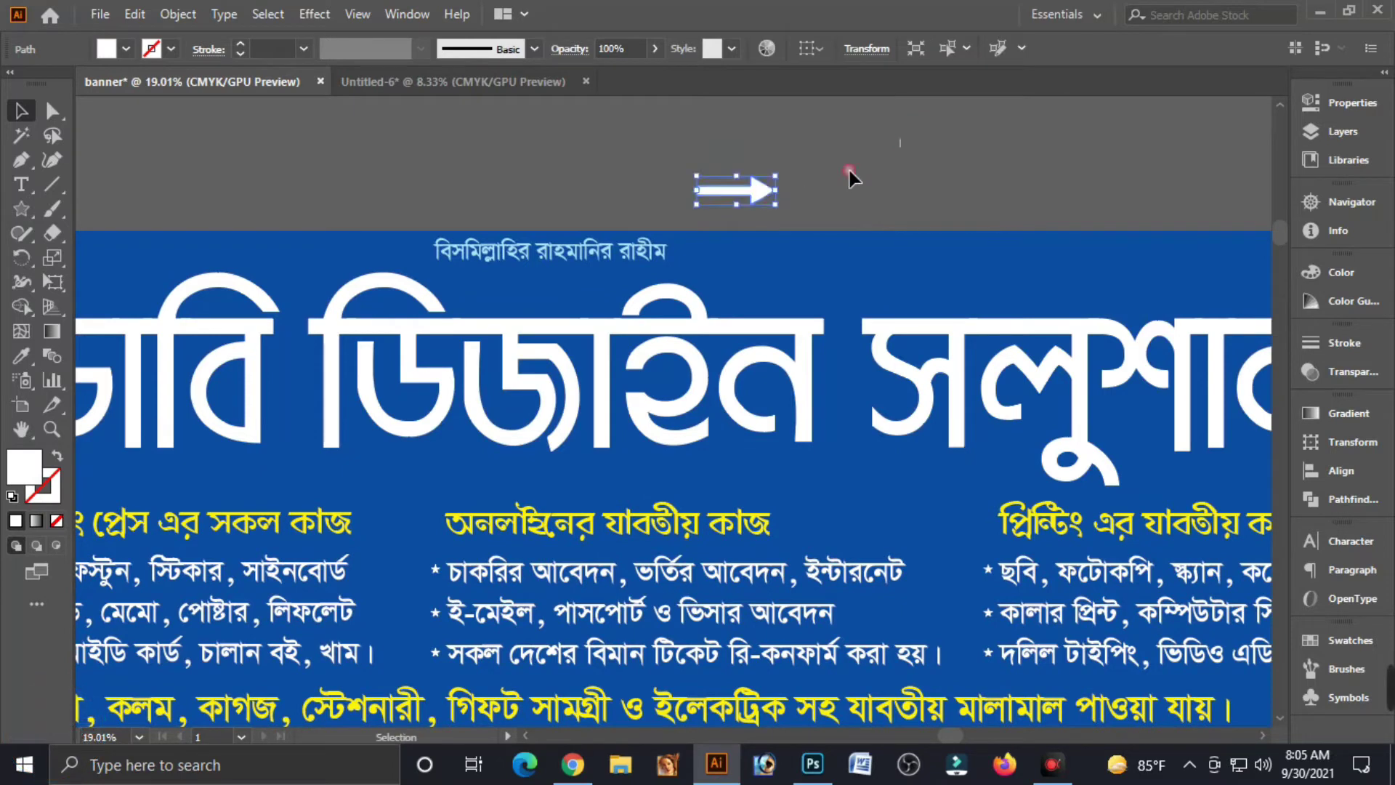
{"action": "left_click", "coordinate": [847, 177]}
{"action": "left_click", "coordinate": [752, 191]}
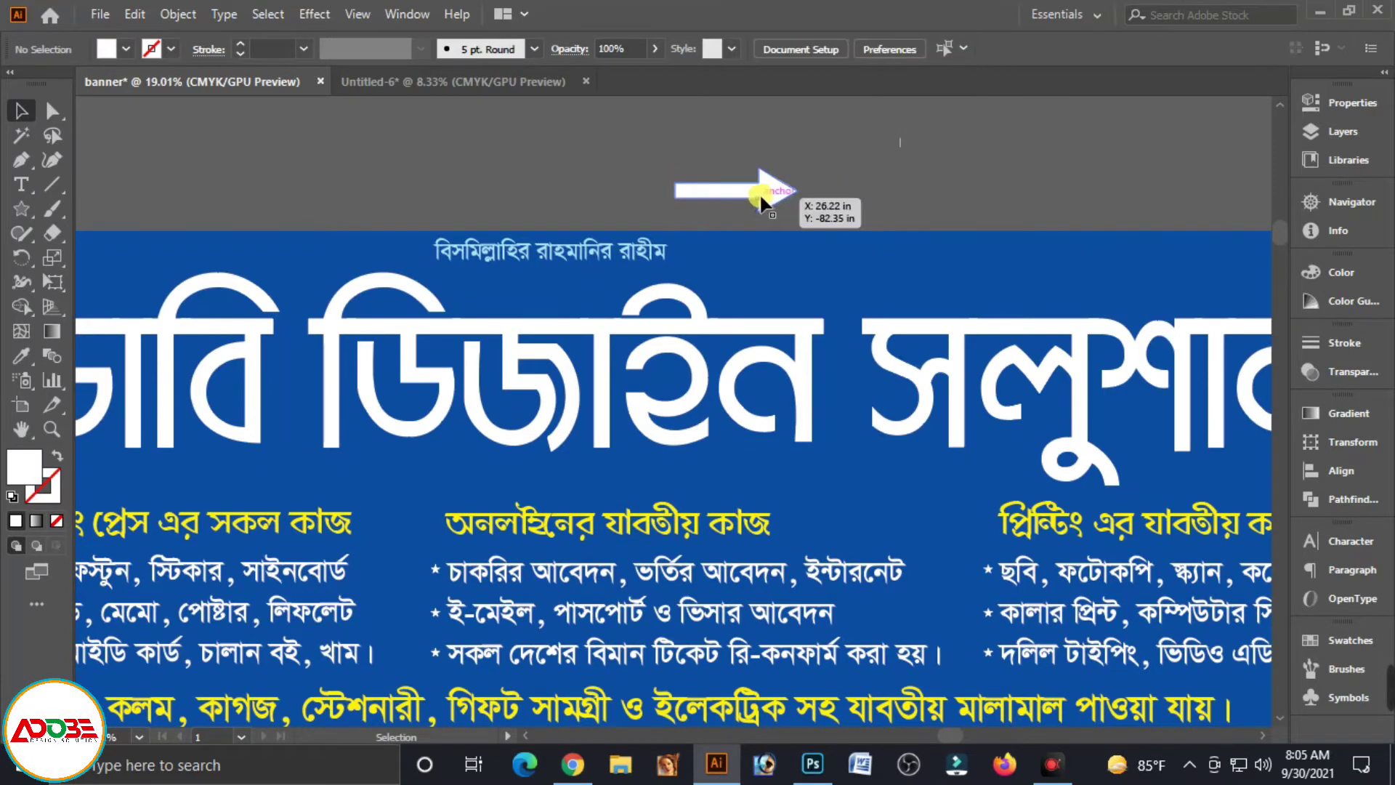
{"action": "left_click", "coordinate": [761, 198]}
- Shorten the white arrow's shaft by nudging its left-end anchors right with Direct Selection
{"action": "left_click", "coordinate": [49, 111]}
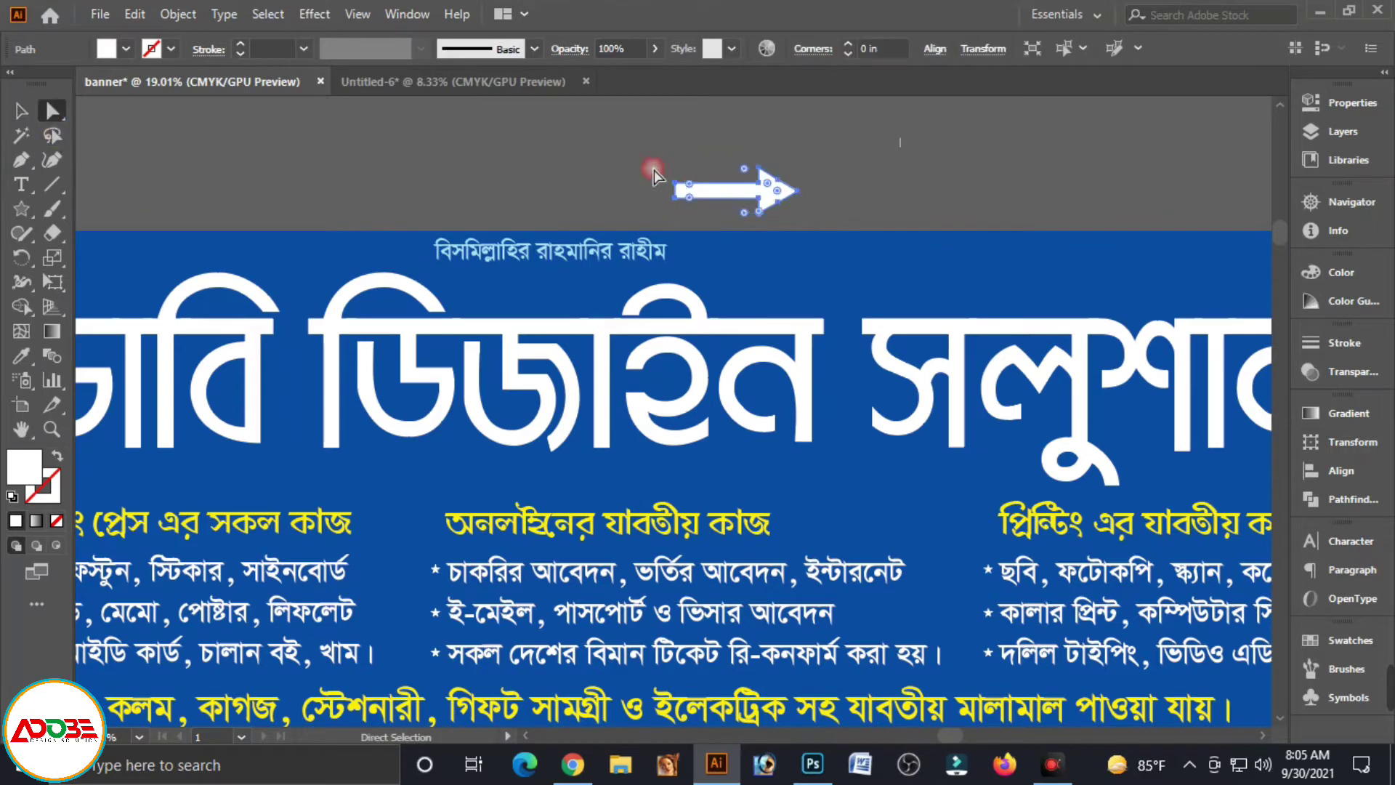
{"action": "left_click", "coordinate": [650, 152]}
{"action": "left_click", "coordinate": [709, 209]}
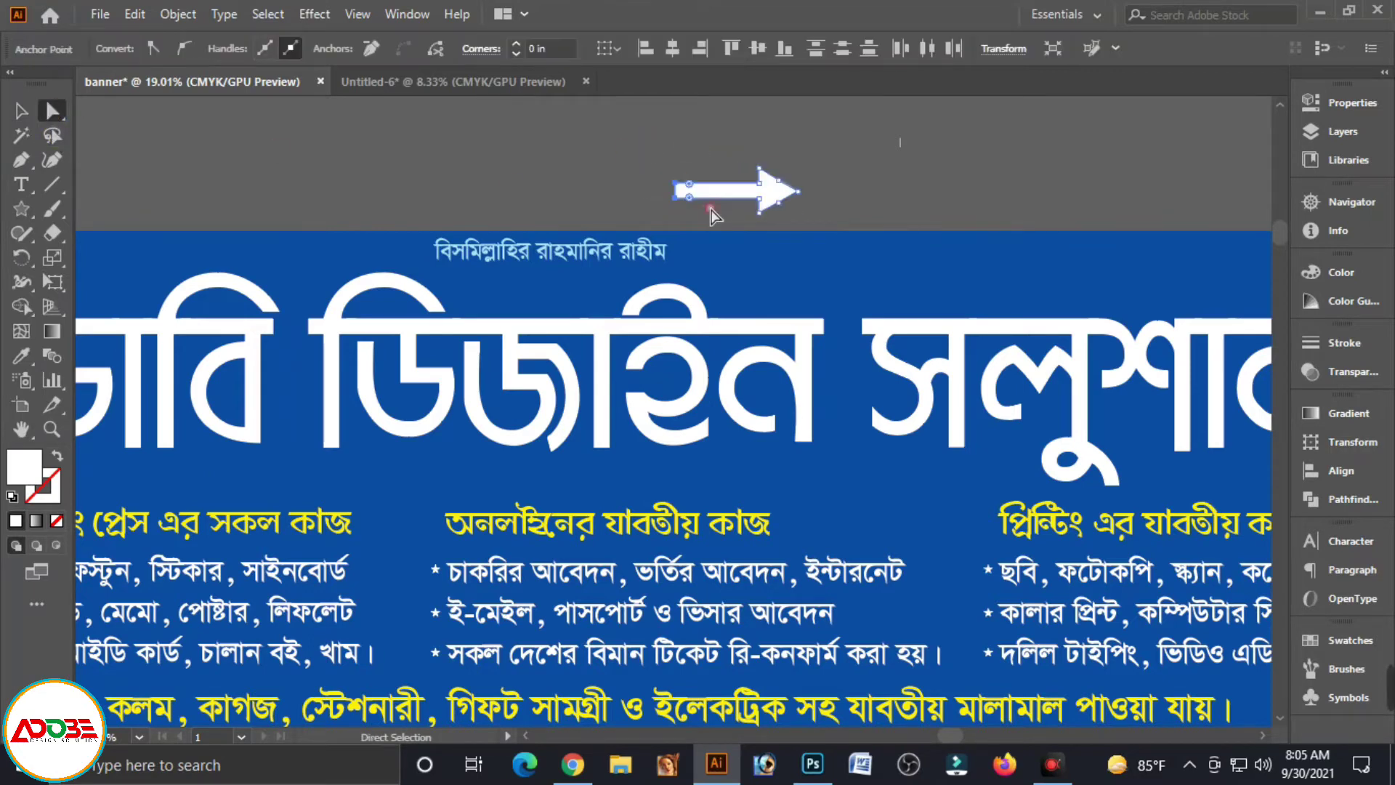
{"action": "key", "text": "shift+Right"}
{"action": "key", "text": "shift+Right"}
{"action": "key", "text": "shift+Right"}
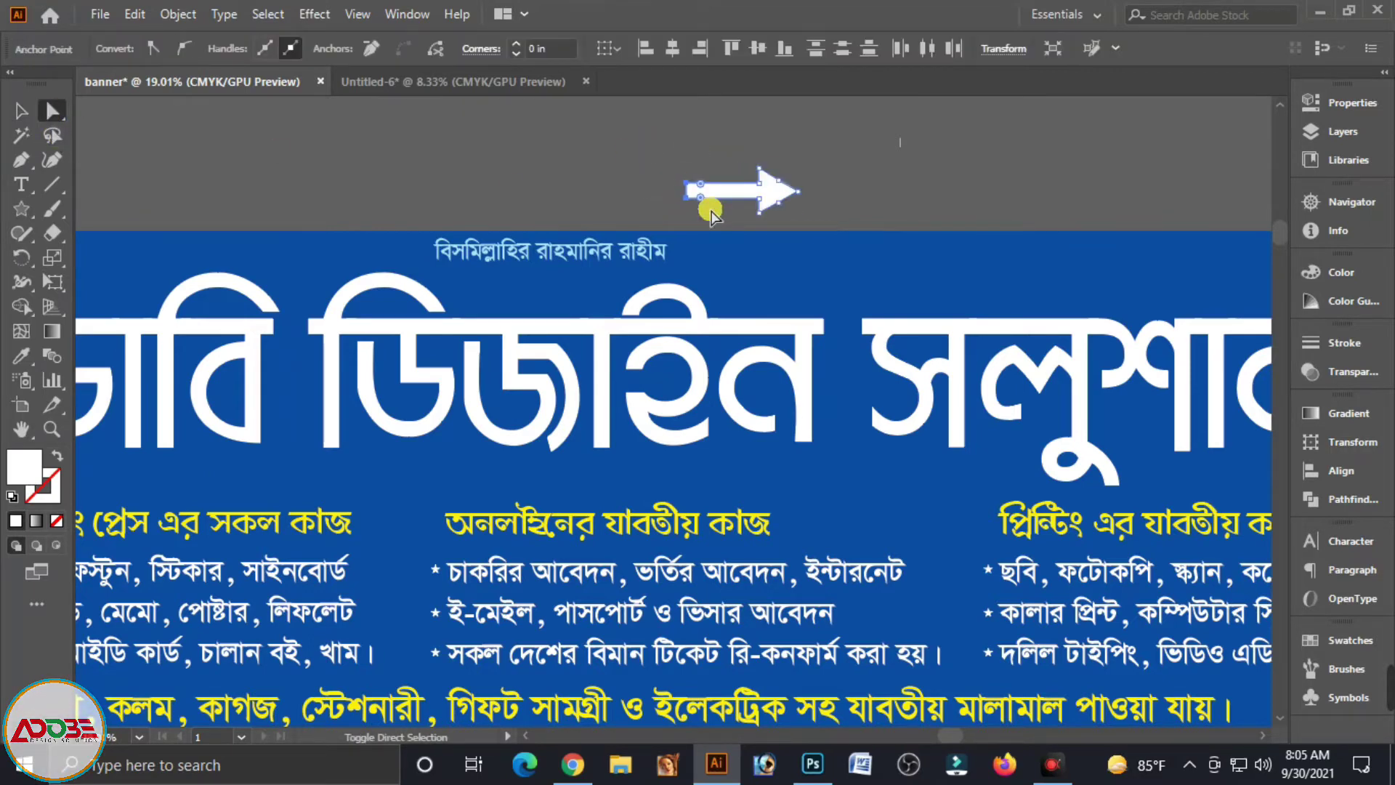
{"action": "left_click", "coordinate": [16, 113]}
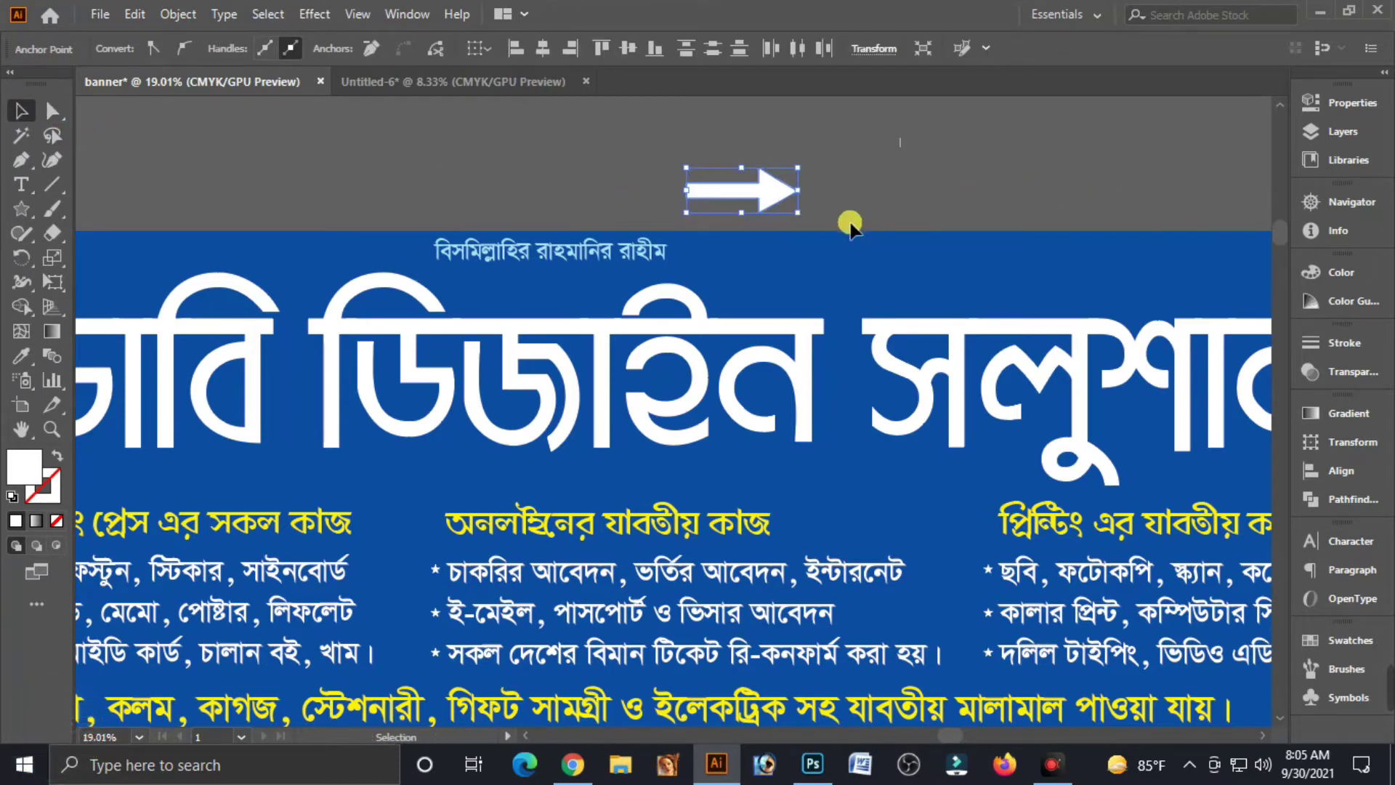
- Shrink the white arrow and place it before the middle yellow heading
{"action": "mouse_move", "coordinate": [805, 221]}
{"action": "left_mouse_down"}
{"action": "mouse_move", "coordinate": [764, 198]}
{"action": "mouse_move", "coordinate": [476, 190]}
{"action": "mouse_move", "coordinate": [405, 599]}
{"action": "left_mouse_up"}
{"action": "left_click", "coordinate": [821, 197]}
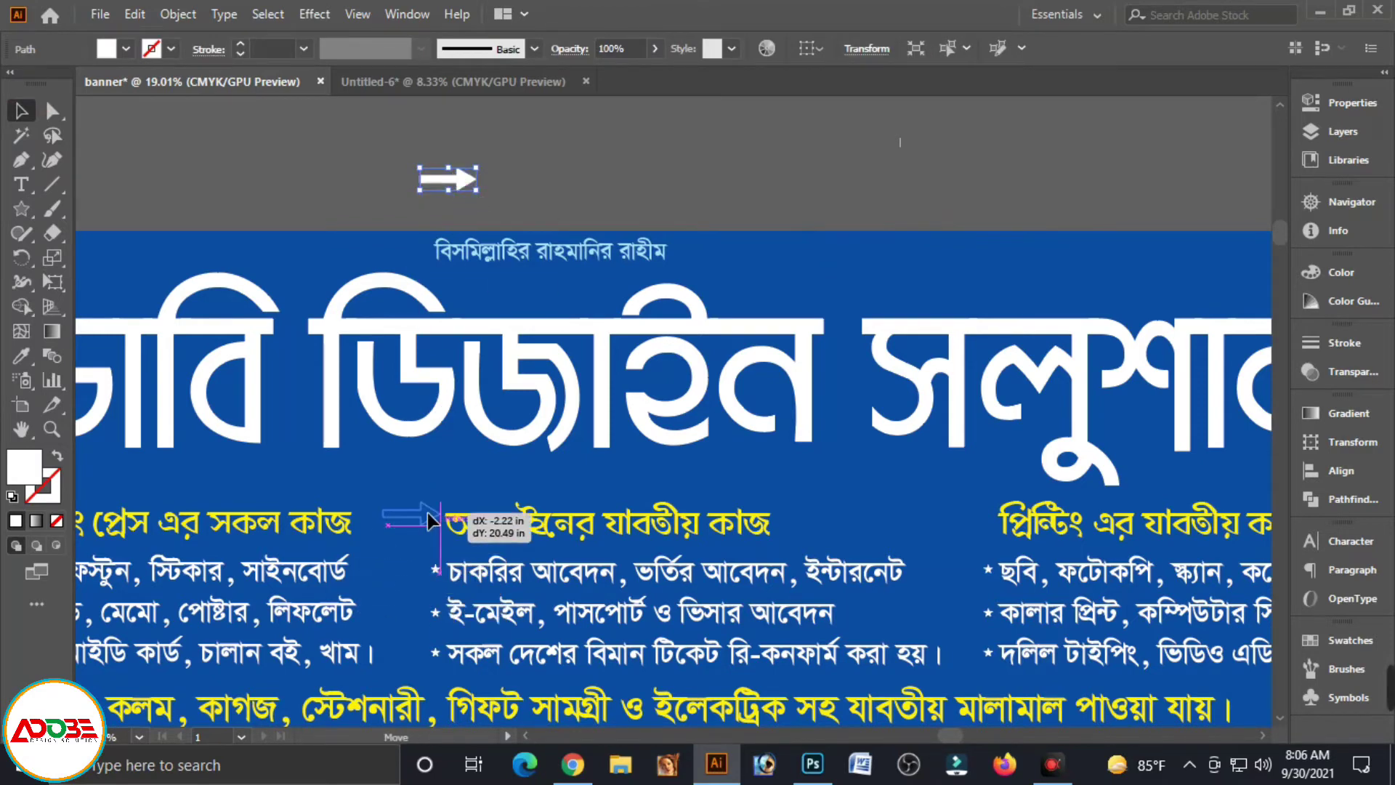
{"action": "left_click_drag", "start_coordinate": [428, 520], "coordinate": [429, 532]}
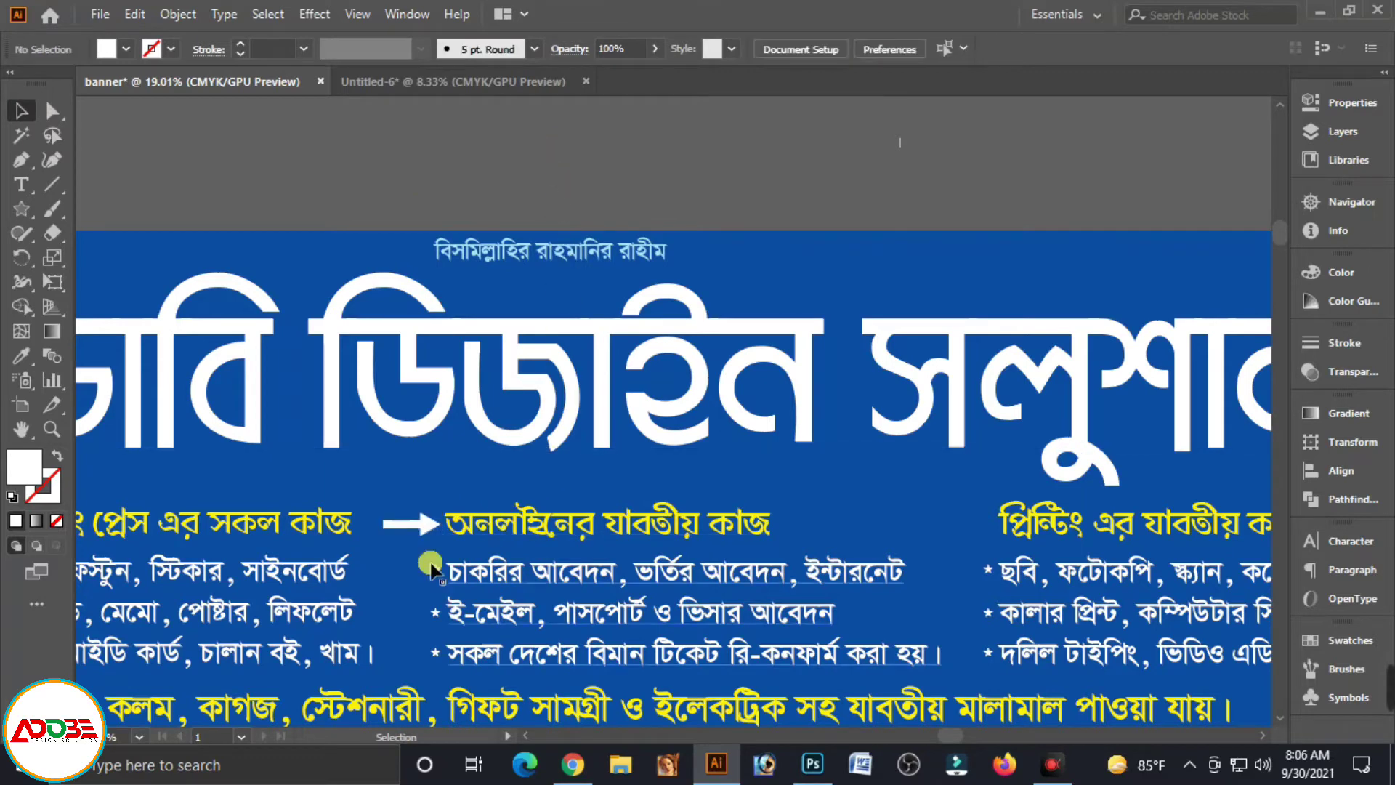
- Alt-drag arrow copies before the right and left yellow headings
{"action": "left_click_drag", "start_coordinate": [405, 527], "coordinate": [984, 581]}
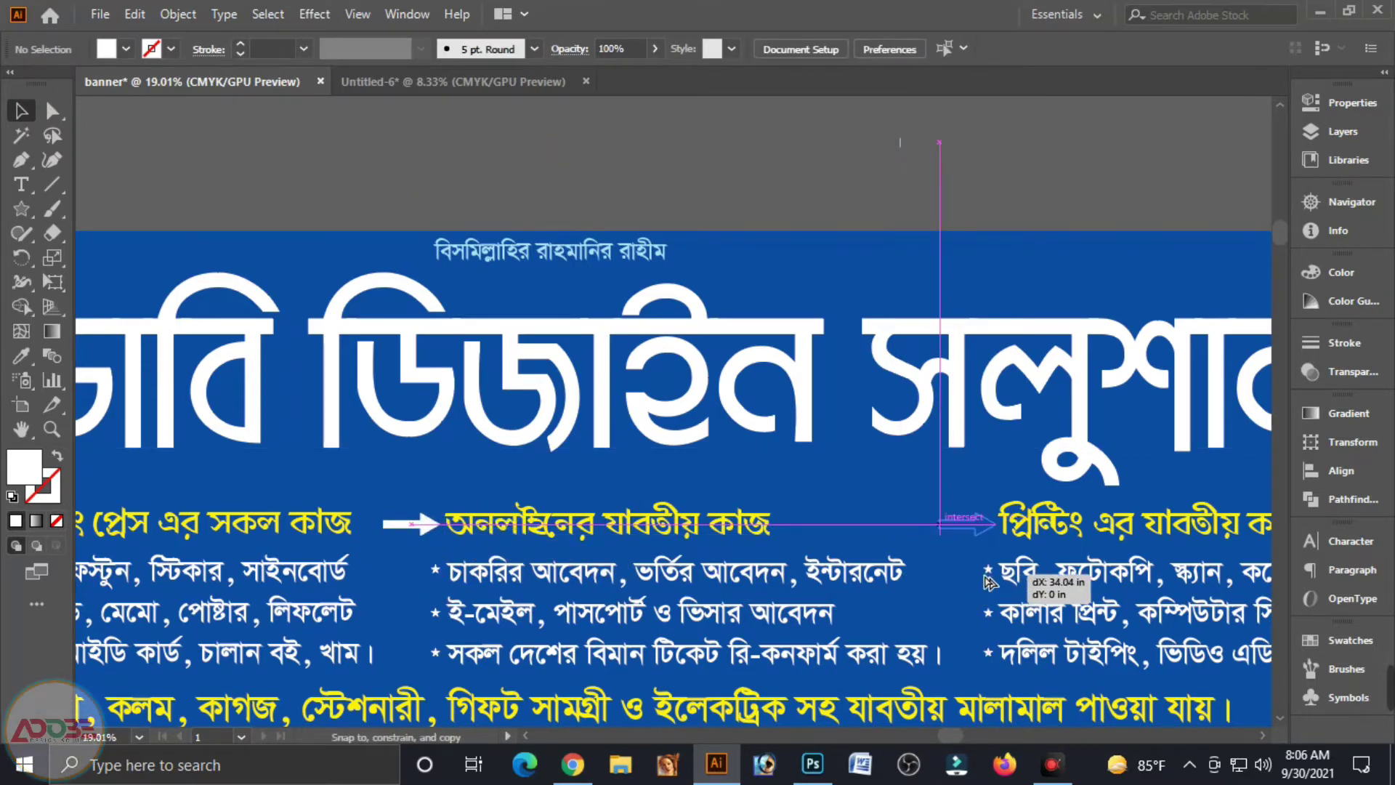
{"action": "left_click", "coordinate": [881, 138]}
{"action": "key", "text": "ctrl+minus"}
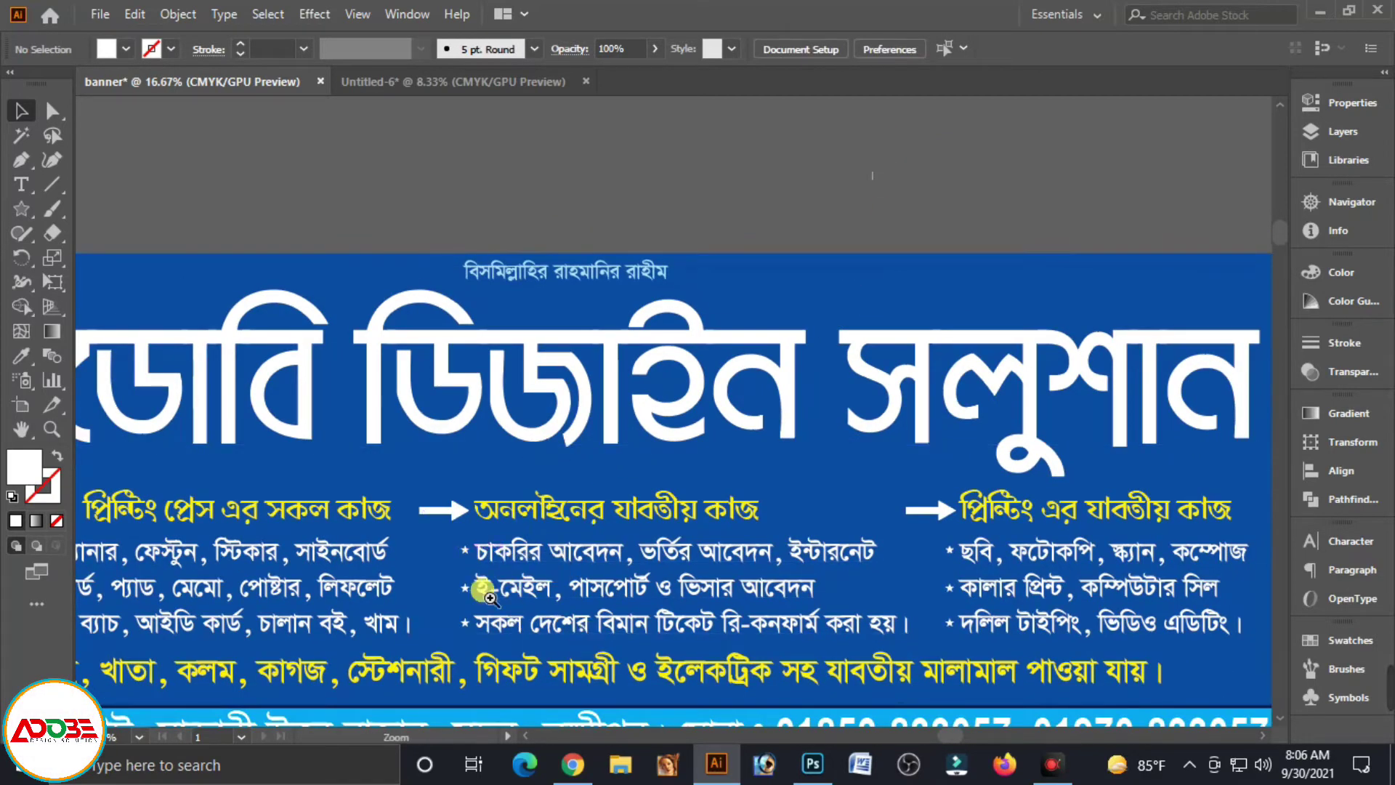
{"action": "left_click_drag", "start_coordinate": [847, 532], "coordinate": [357, 538]}
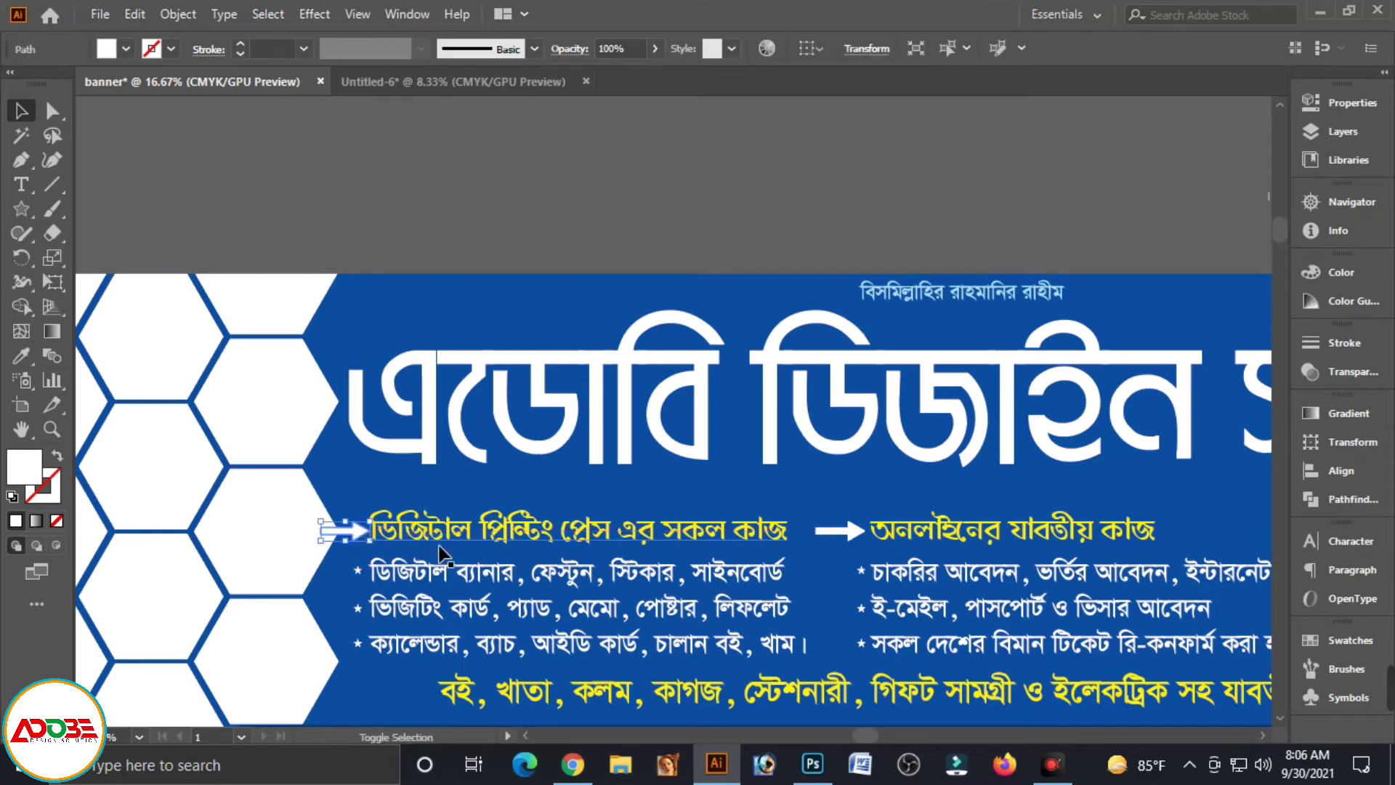
{"action": "left_click", "coordinate": [565, 176]}
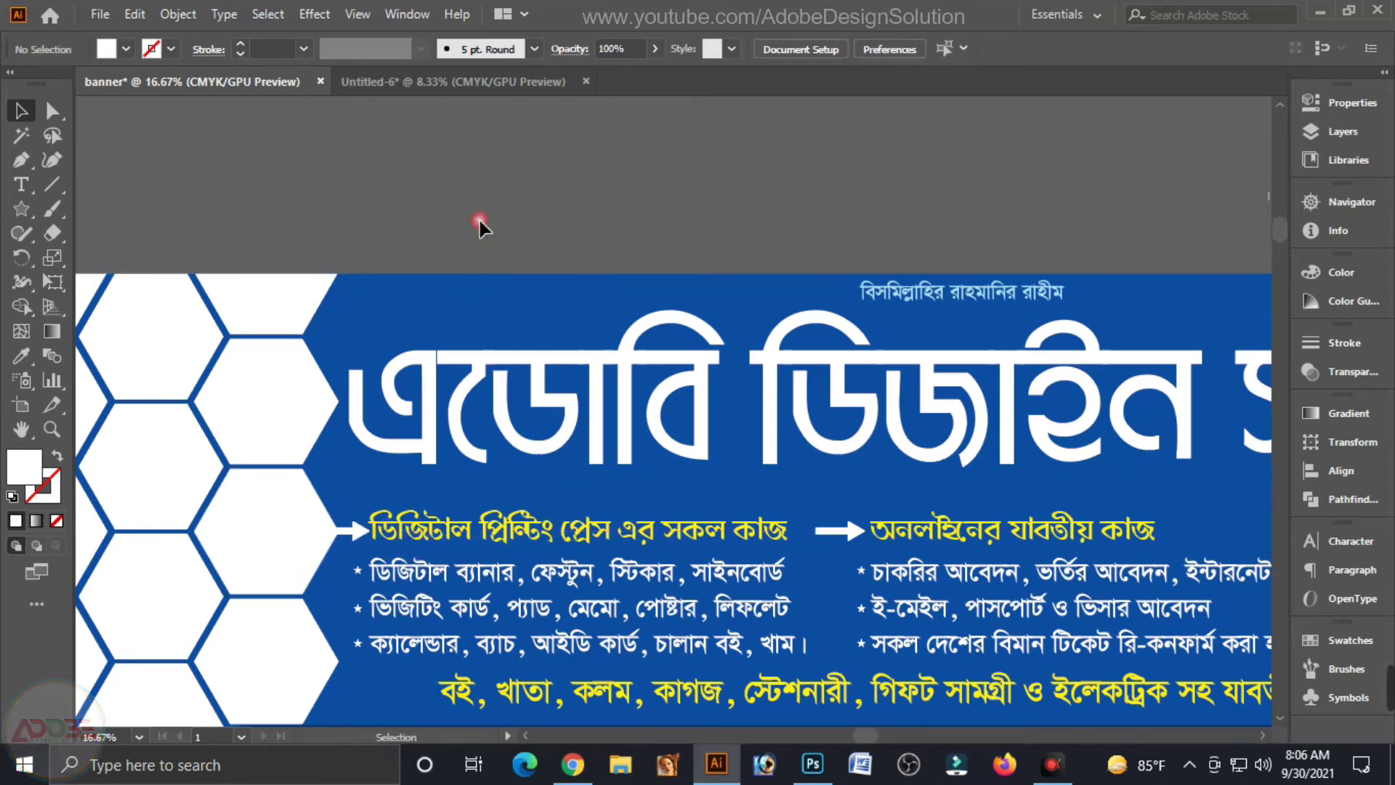
- Zoom out, then zoom in slightly with the Zoom tool to frame the whole banner
{"action": "key", "text": "ctrl+minus"}
{"action": "key", "text": "ctrl+minus"}
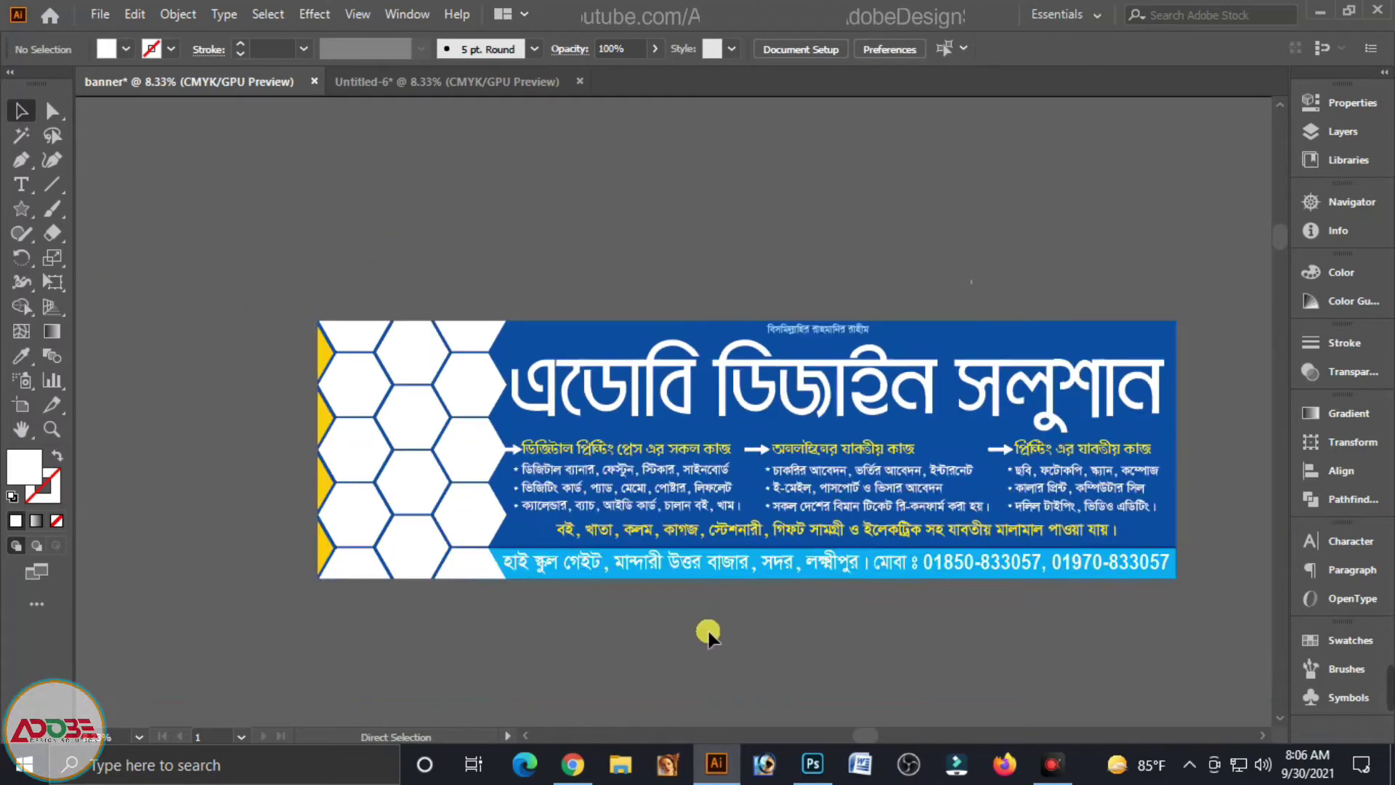
{"action": "scroll", "coordinate": [431, 361], "scroll_direction": "up", "scroll_amount": 1}
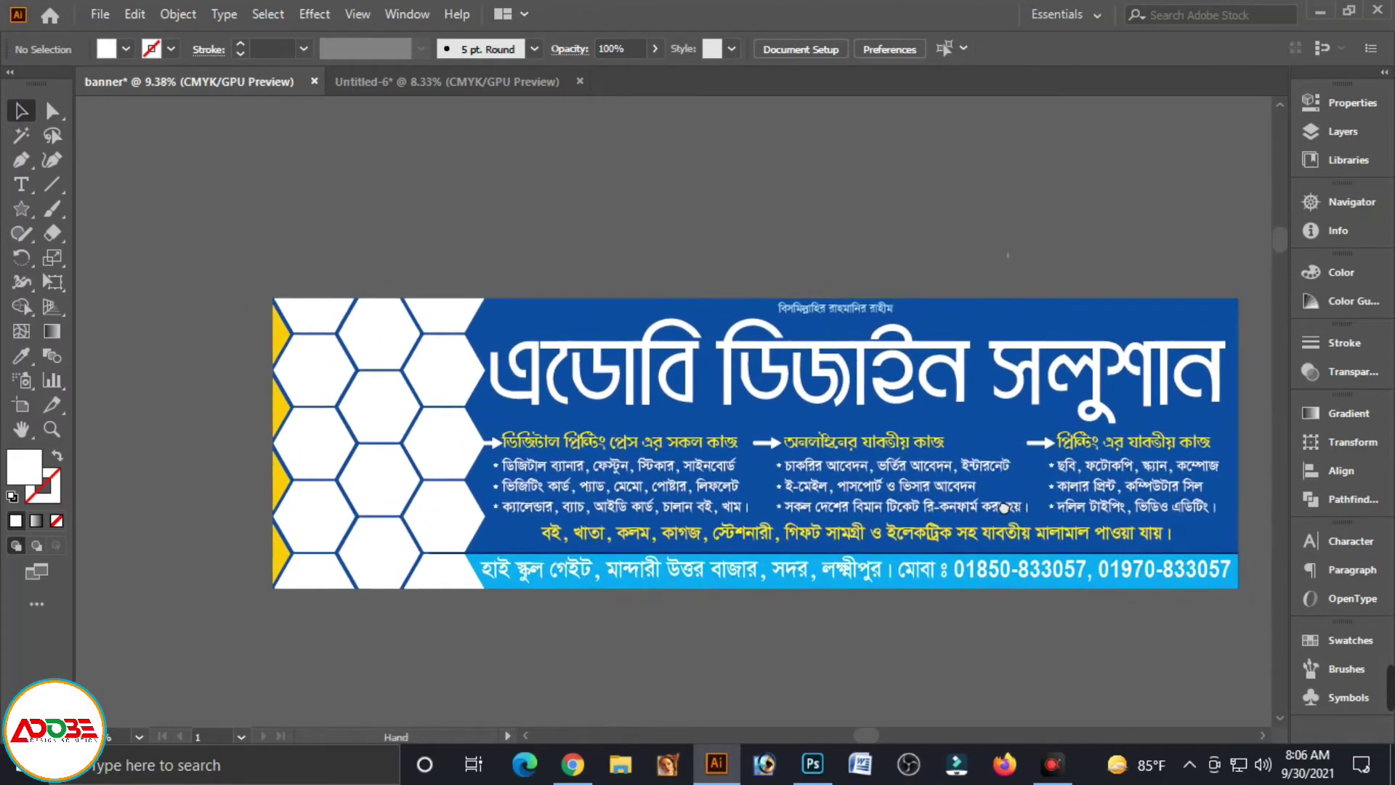
{"action": "left_click_drag", "start_coordinate": [317, 201], "coordinate": [404, 318]}
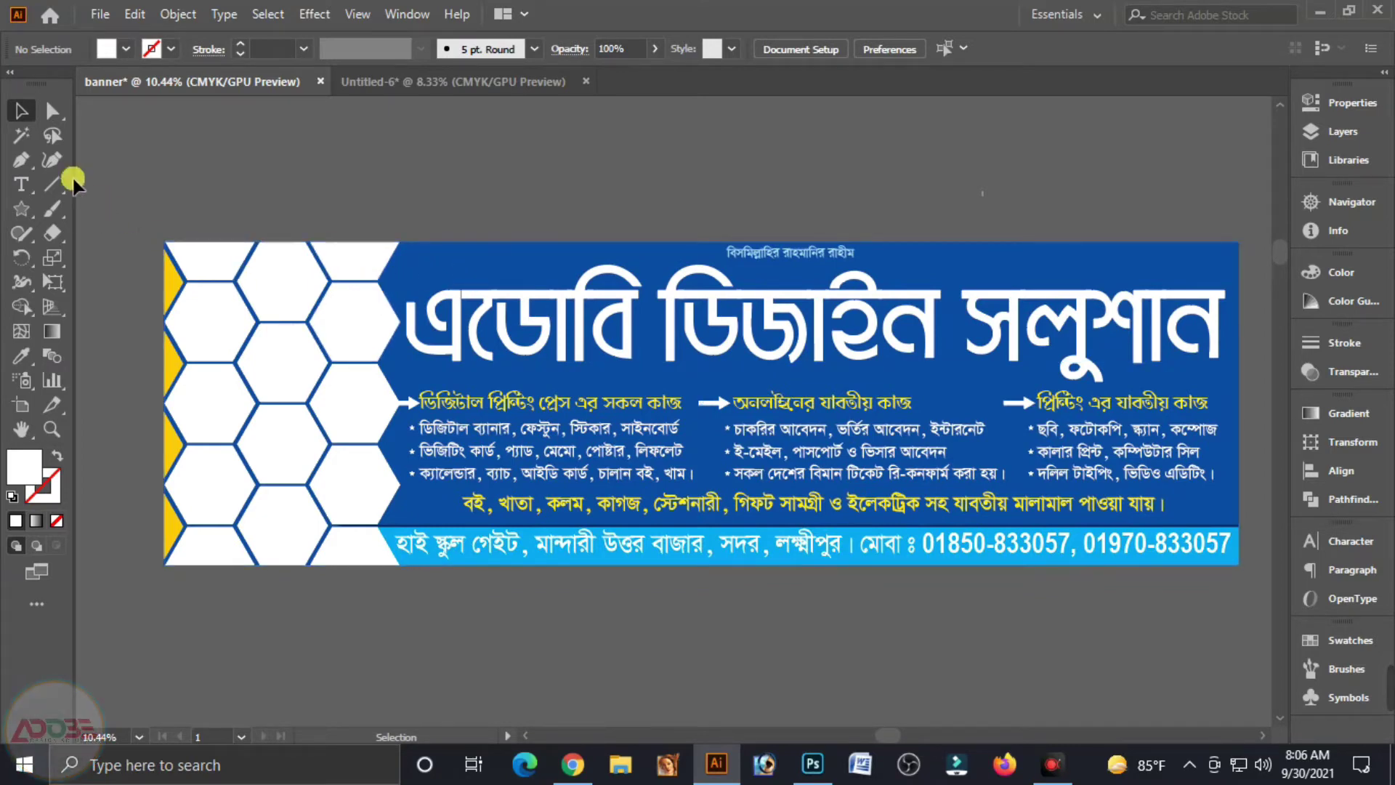
- Draw a wide, short white rectangle above the banner and grab its top-right anchor with Direct Selection
{"action": "right_click", "coordinate": [22, 210]}
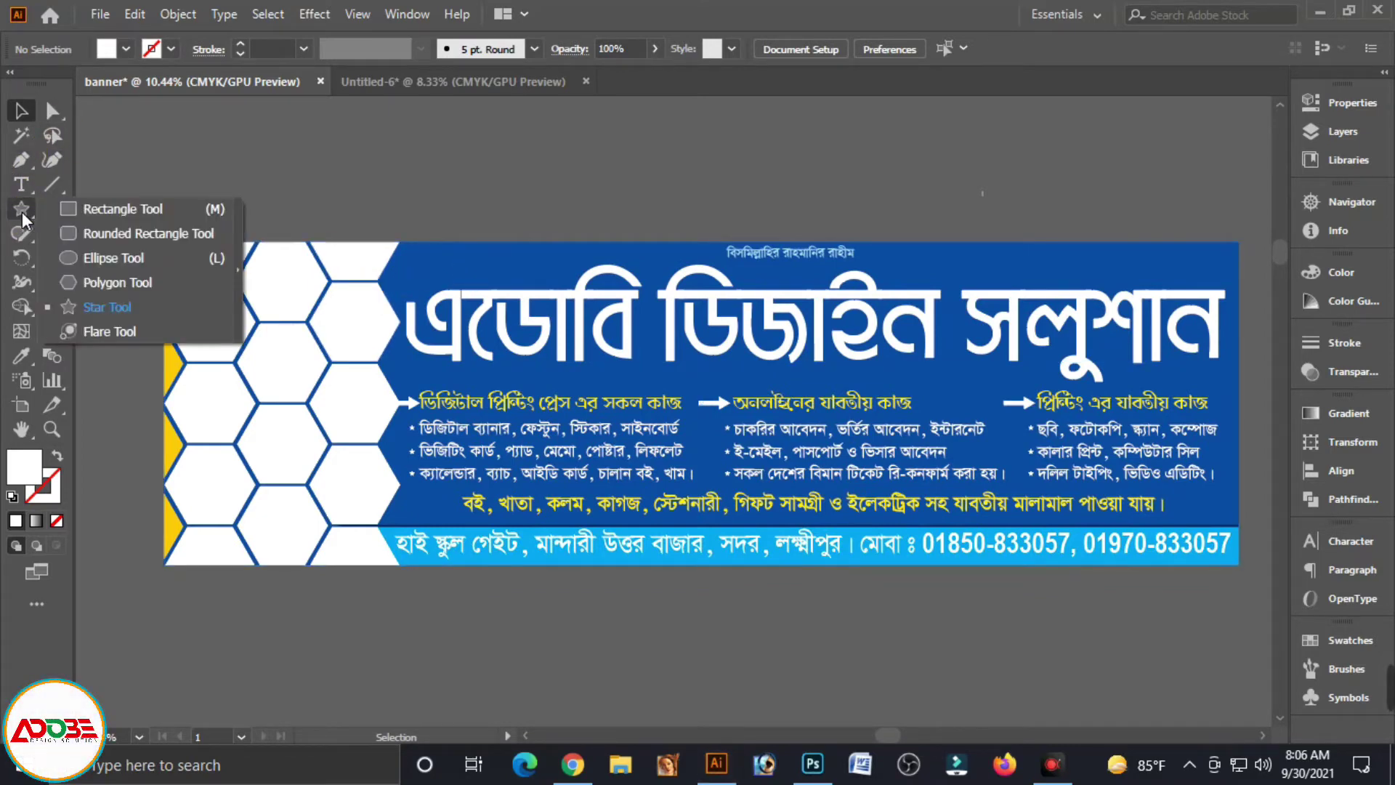
{"action": "left_click", "coordinate": [128, 208]}
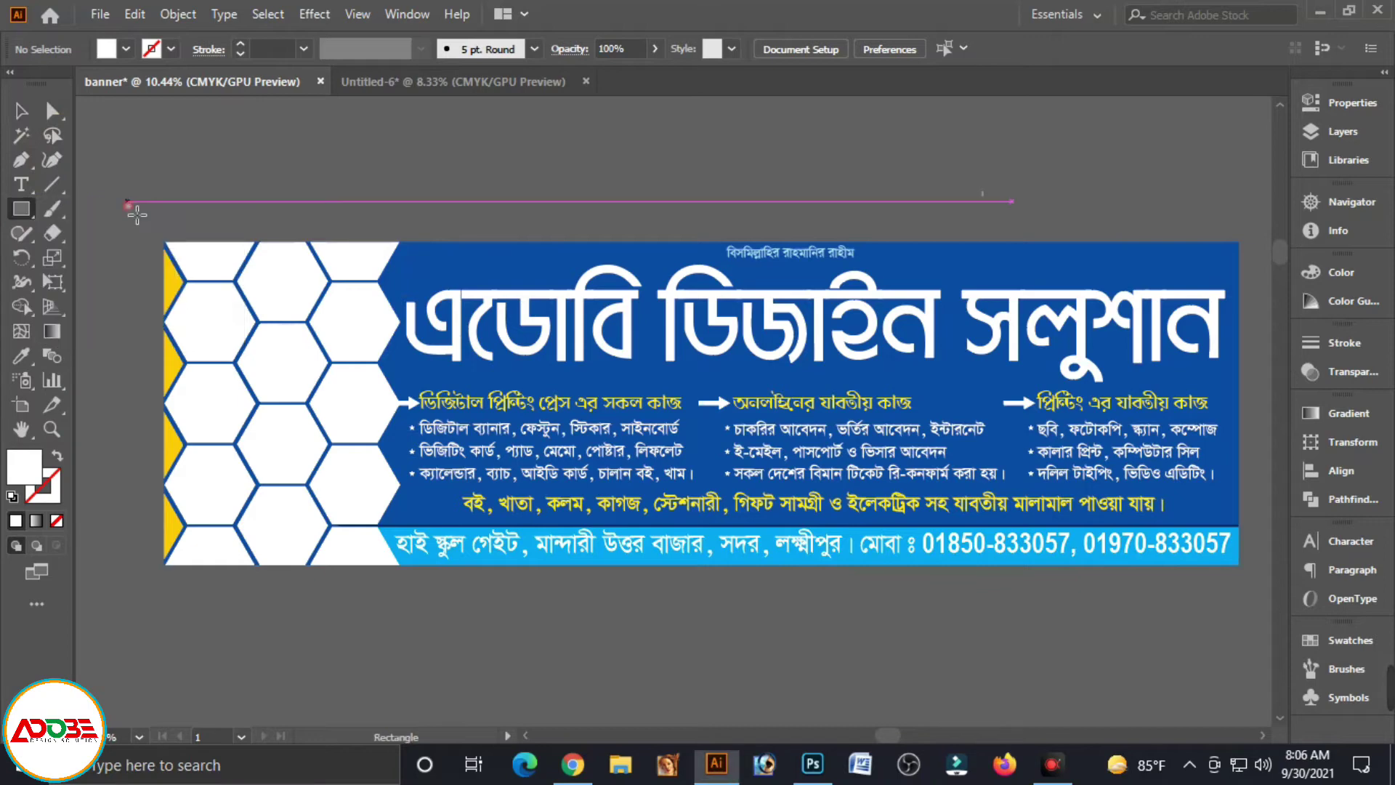
{"action": "mouse_move", "coordinate": [933, 200]}
{"action": "left_mouse_down"}
{"action": "mouse_move", "coordinate": [1003, 188]}
{"action": "mouse_move", "coordinate": [729, 168]}
{"action": "mouse_move", "coordinate": [1036, 176]}
{"action": "left_mouse_up"}
{"action": "left_click", "coordinate": [26, 113]}
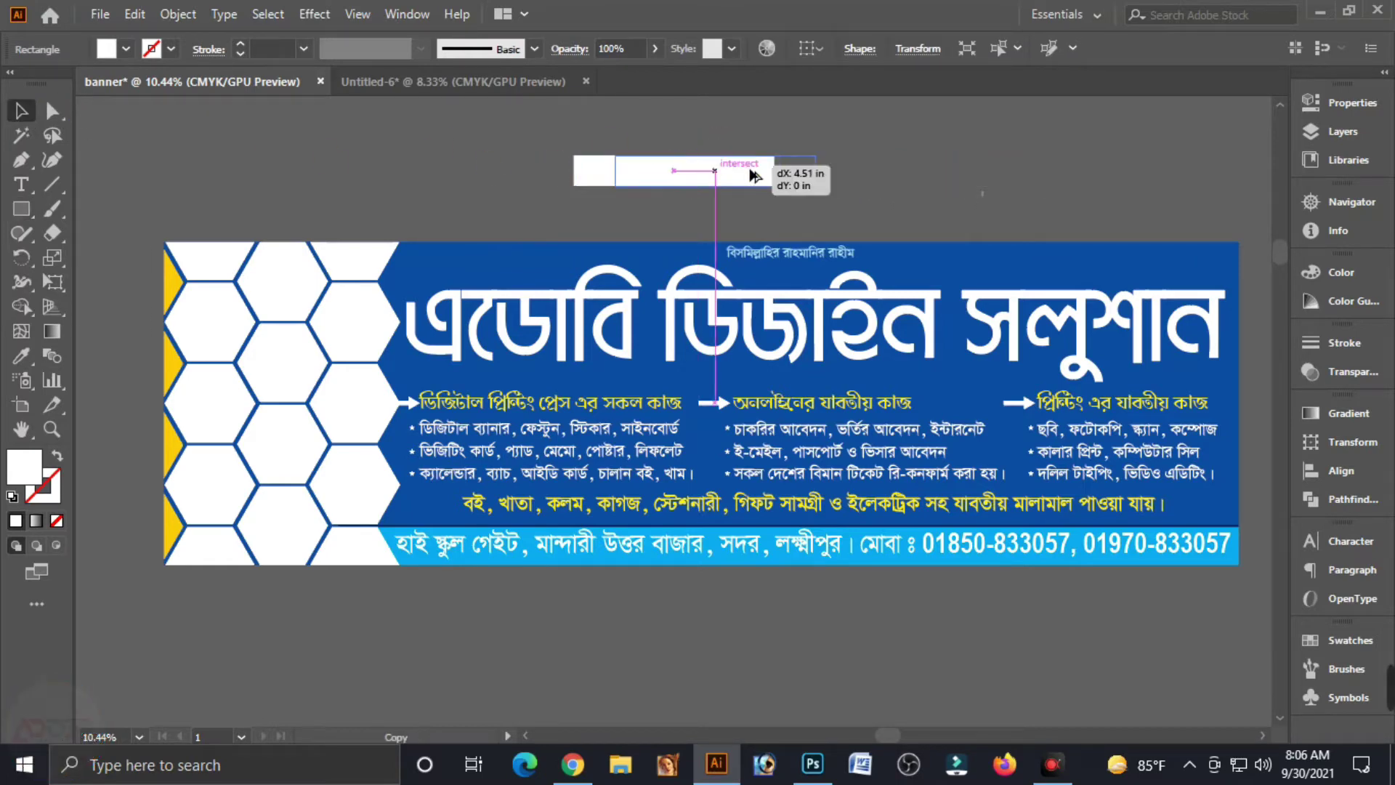
{"action": "left_click", "coordinate": [53, 112]}
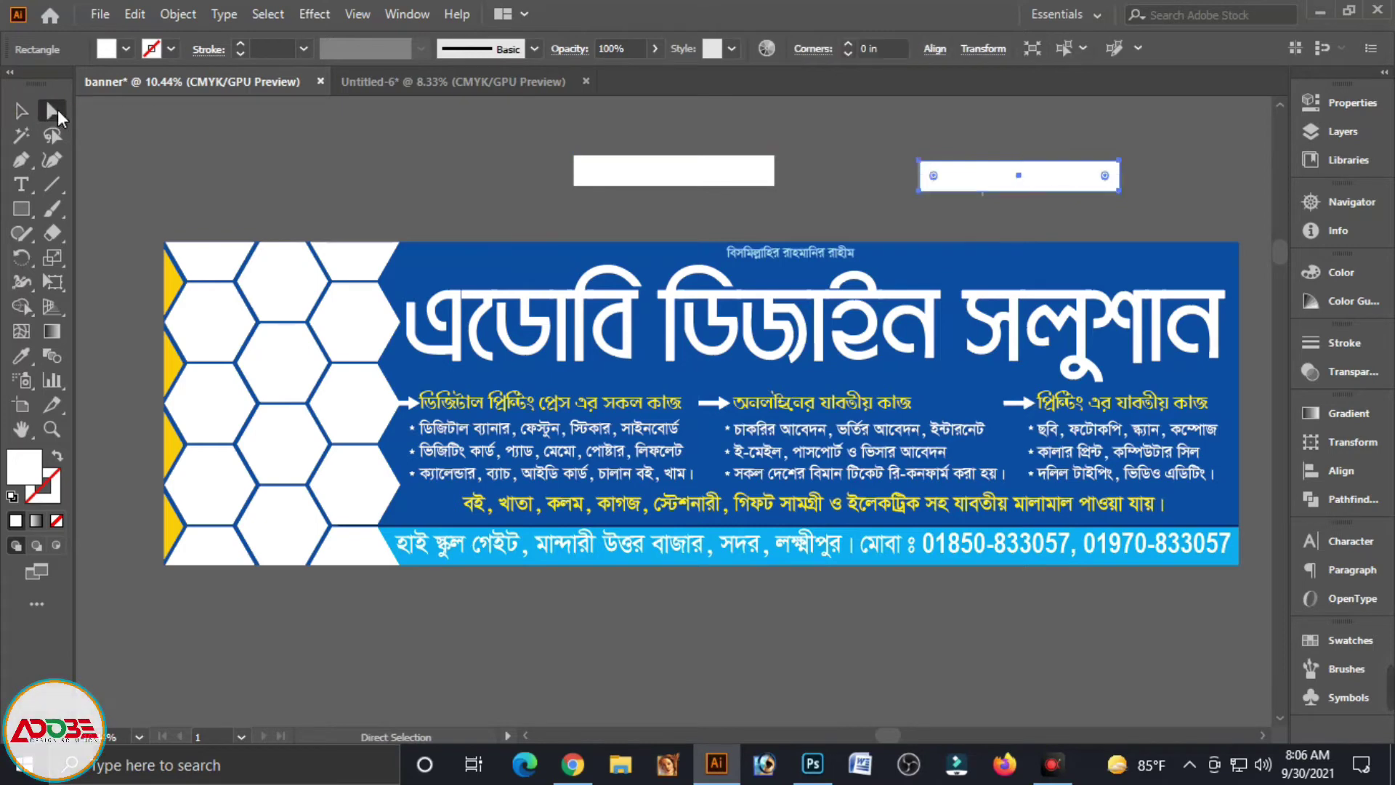
{"action": "left_click", "coordinate": [715, 146]}
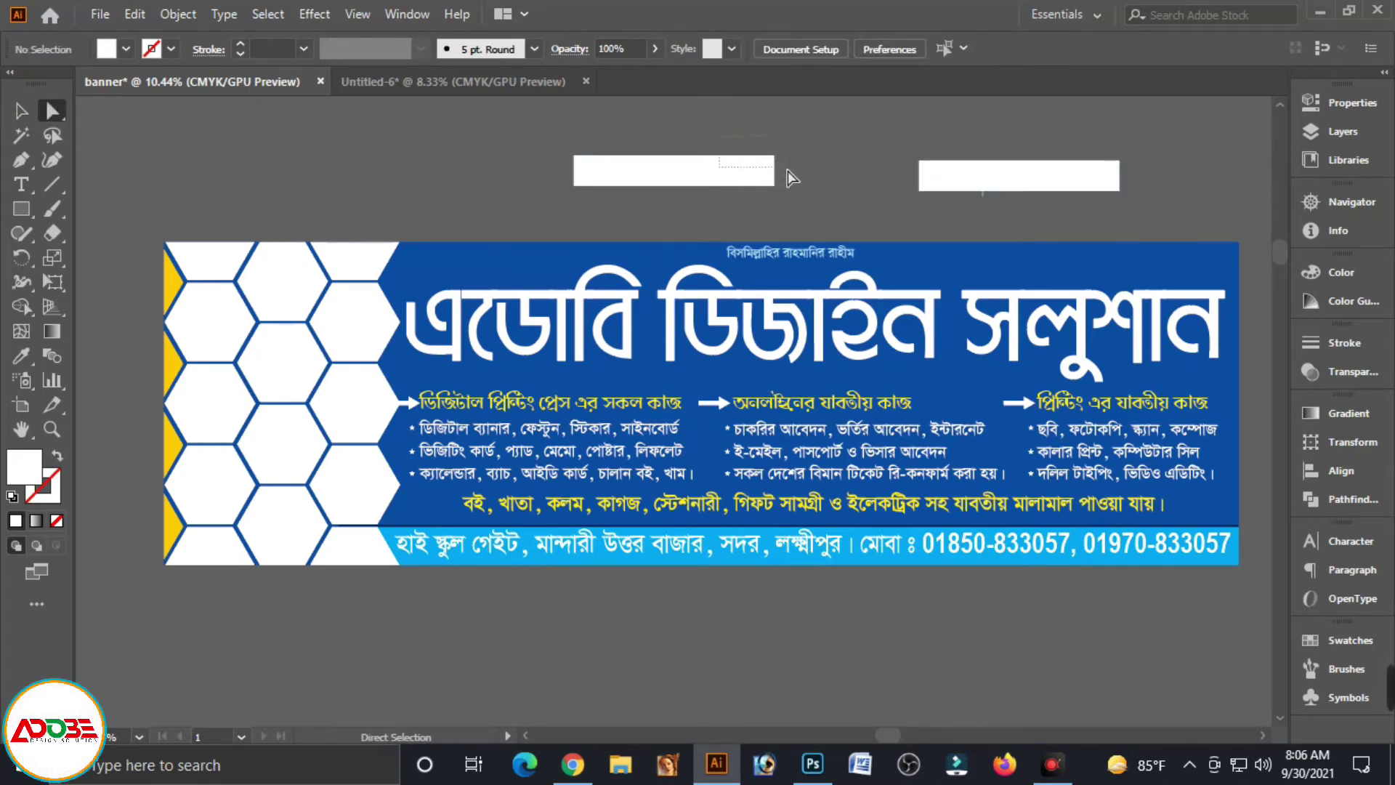
{"action": "left_click_drag", "start_coordinate": [787, 172], "coordinate": [776, 161]}
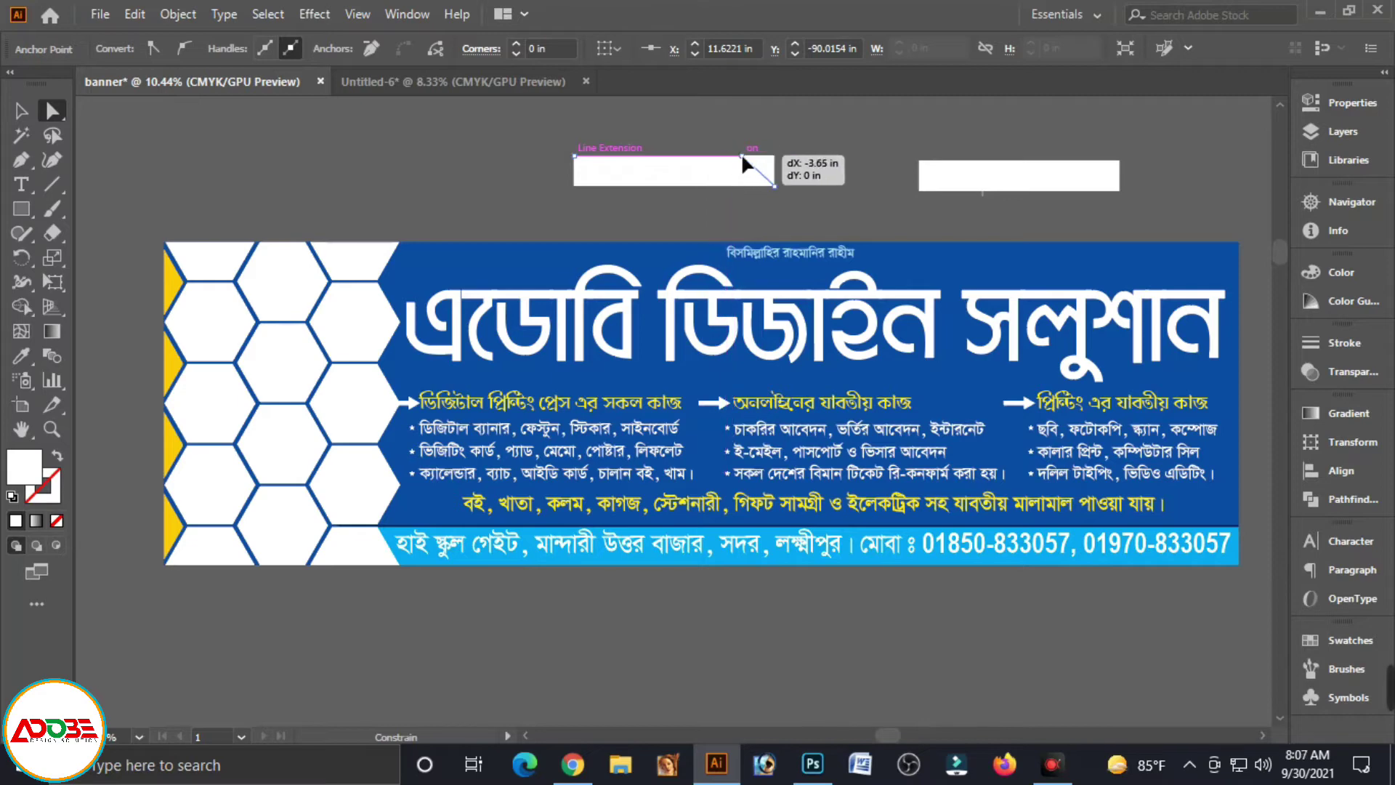
- Slant the shape's top-right corner, move it onto the banner's top edge and adjust its height
{"action": "mouse_move", "coordinate": [725, 155]}
{"action": "left_mouse_down"}
{"action": "mouse_move", "coordinate": [822, 171]}
{"action": "mouse_move", "coordinate": [826, 190]}
{"action": "left_mouse_up"}
{"action": "key", "text": "v"}
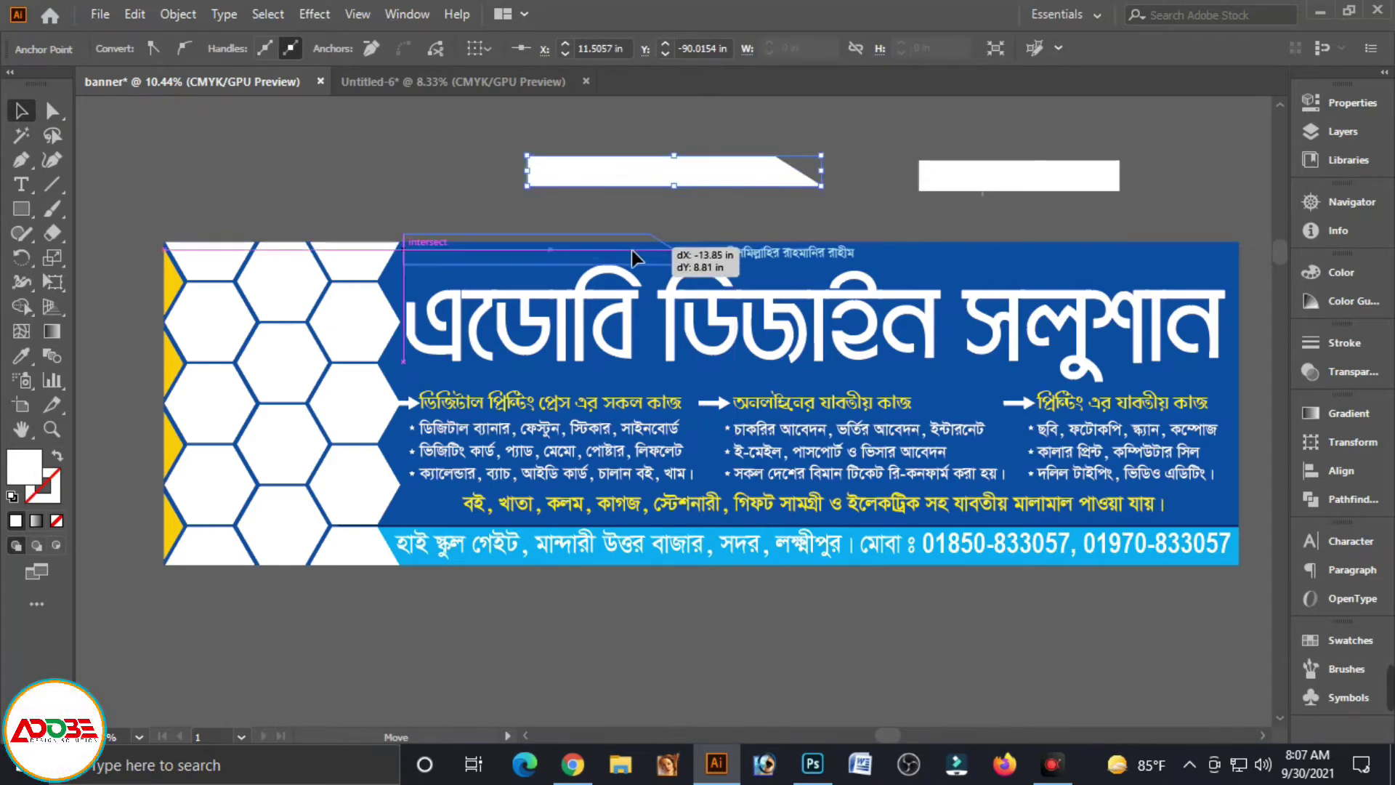
{"action": "mouse_move", "coordinate": [792, 183]}
{"action": "left_mouse_down"}
{"action": "mouse_move", "coordinate": [667, 262]}
{"action": "mouse_move", "coordinate": [694, 270]}
{"action": "left_mouse_up"}
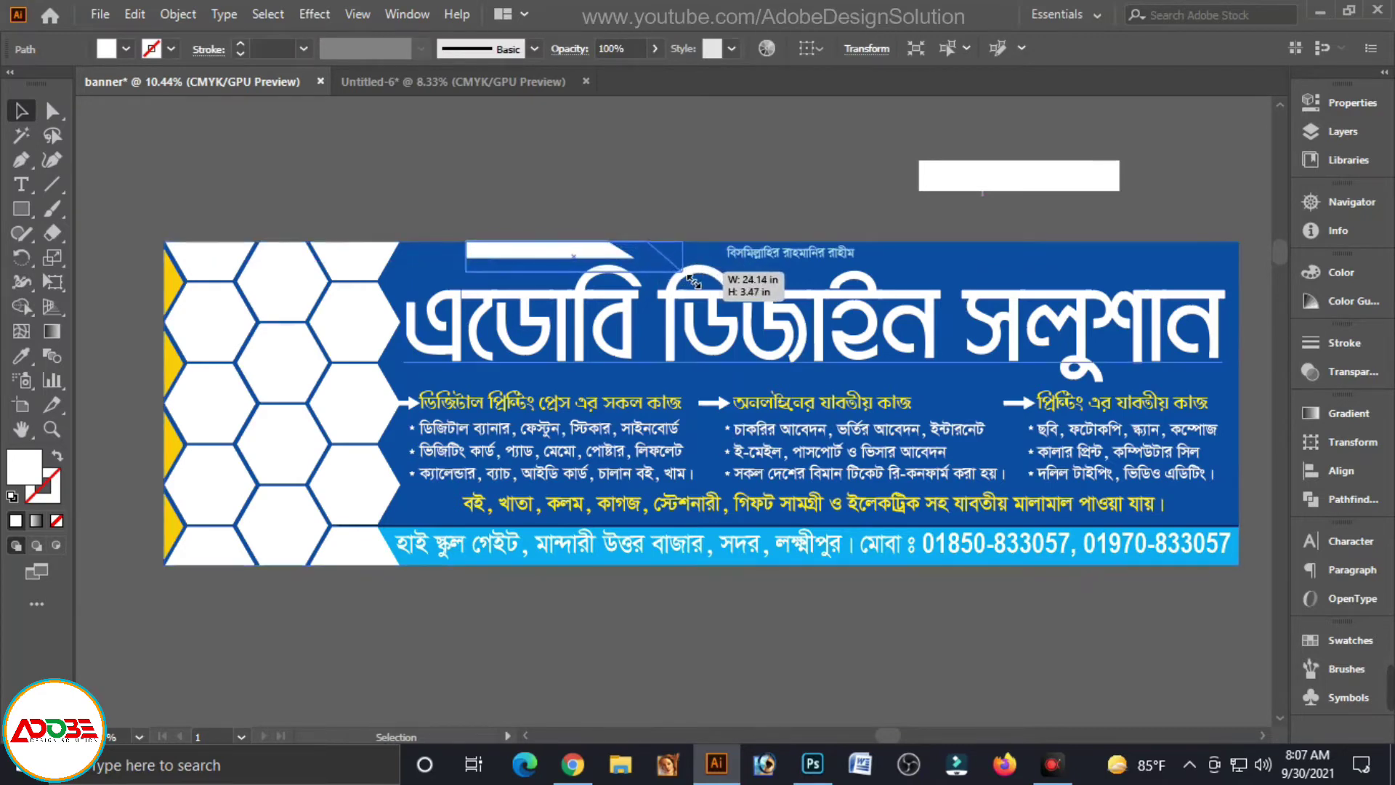
{"action": "left_click_drag", "start_coordinate": [485, 255], "coordinate": [418, 259]}
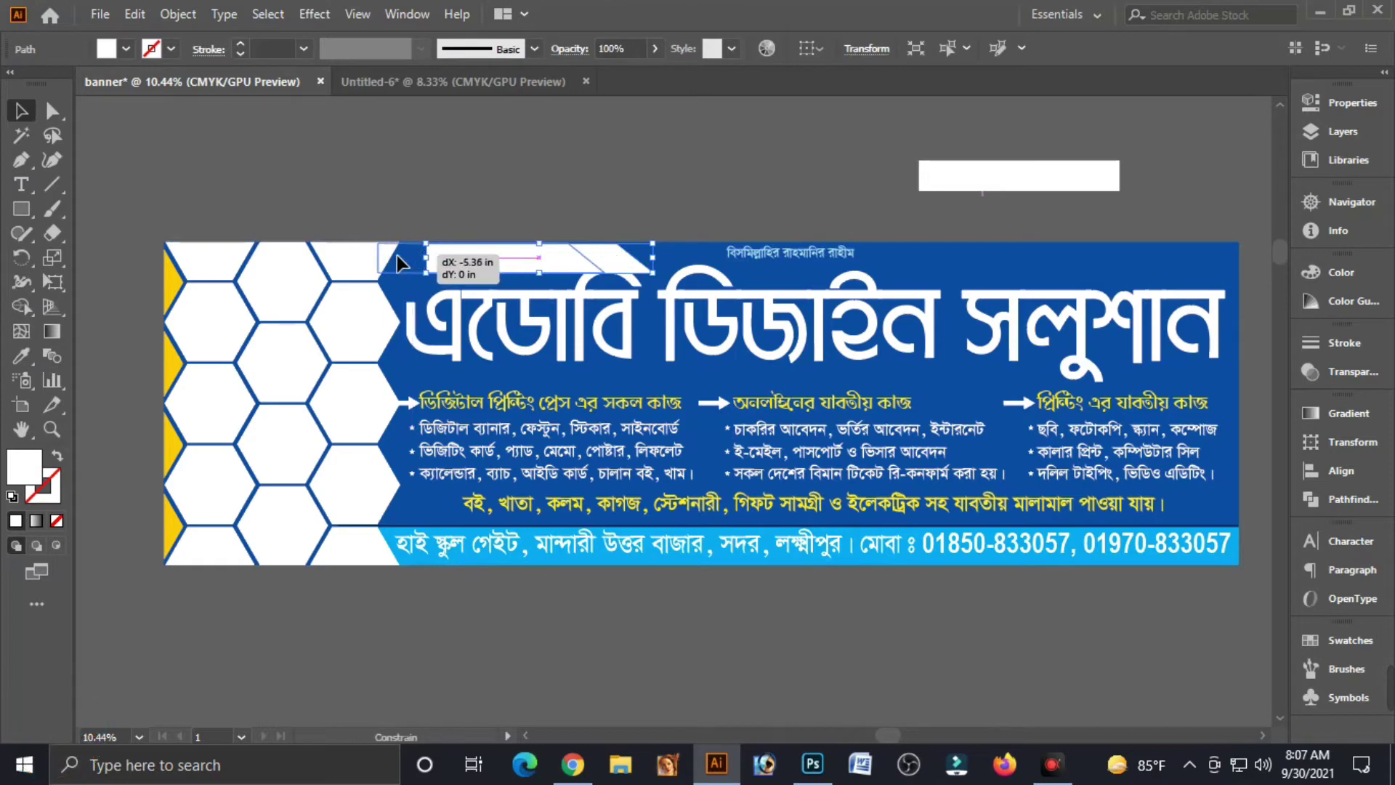
{"action": "left_click", "coordinate": [494, 197]}
{"action": "left_click", "coordinate": [485, 248]}
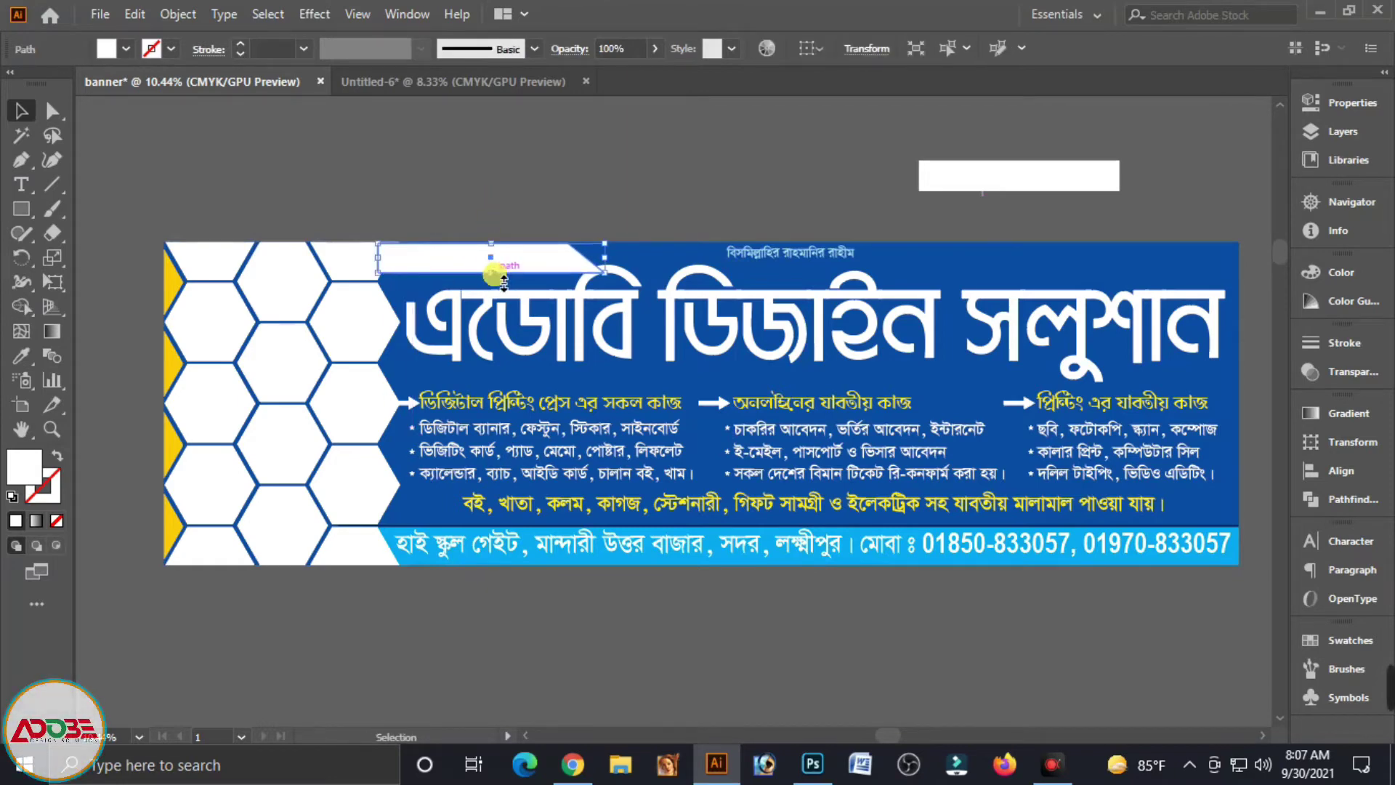
{"action": "left_click_drag", "start_coordinate": [491, 266], "coordinate": [506, 277]}
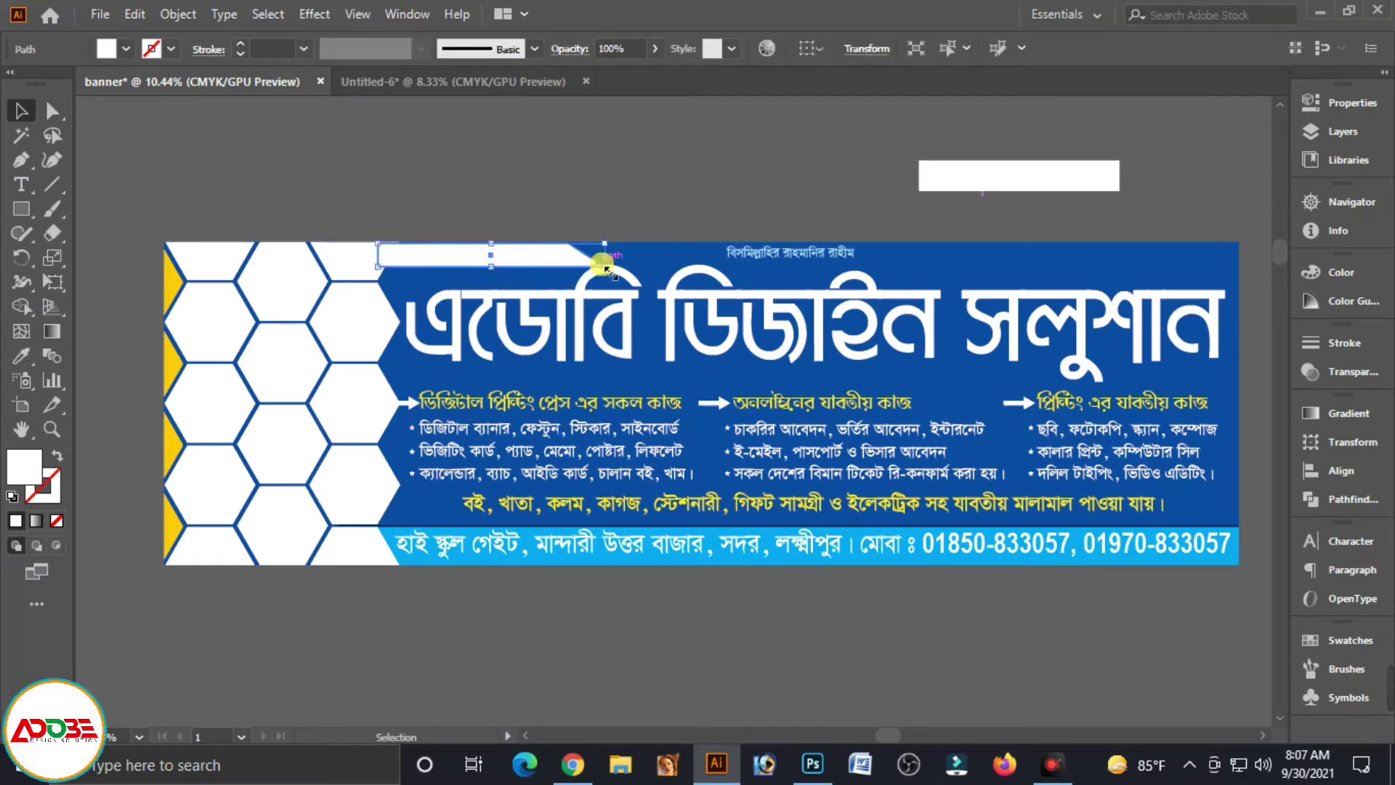
- Nudge the title text down two steps and the slanted tab down one step
{"action": "left_click", "coordinate": [703, 312]}
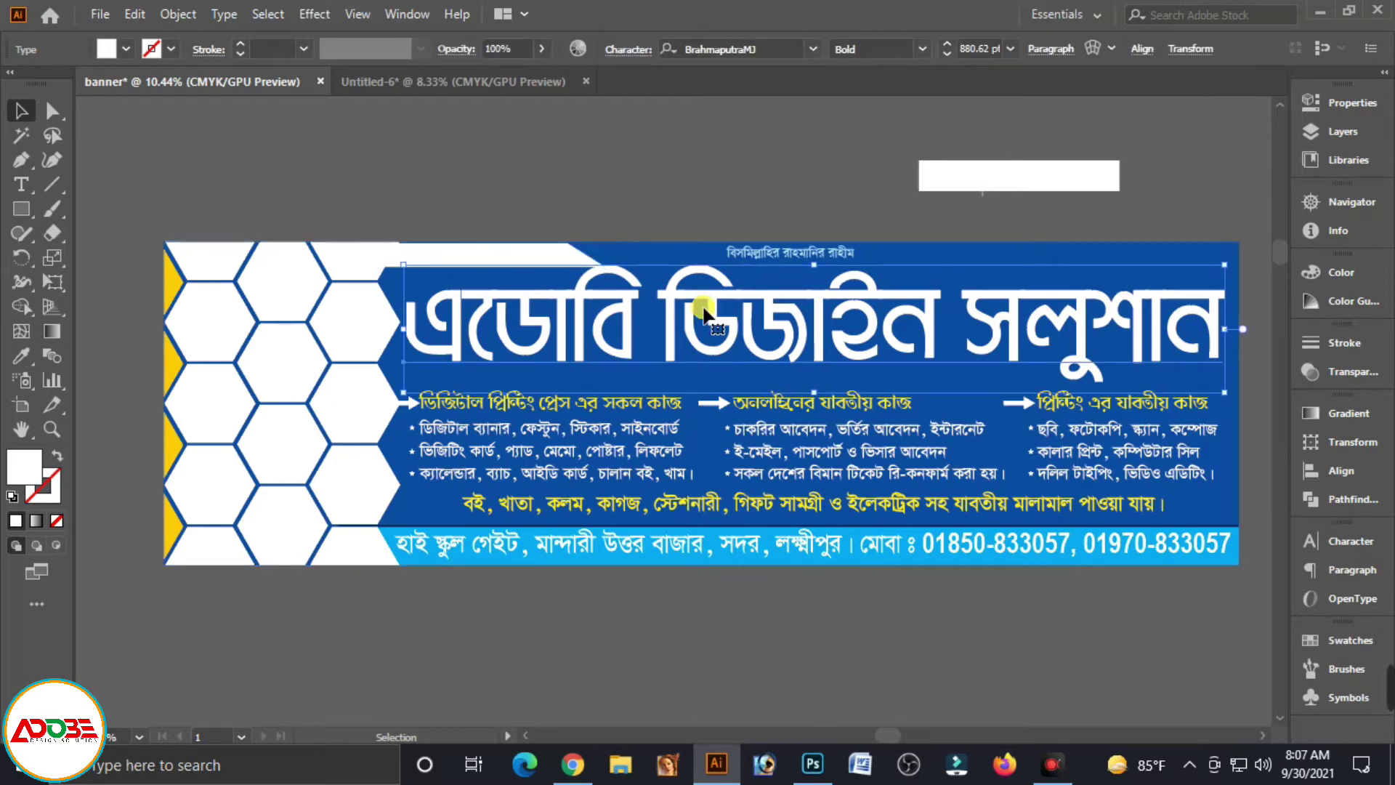
{"action": "key", "text": "Down"}
{"action": "key", "text": "Down"}
{"action": "key", "text": "Down"}
{"action": "key", "text": "Down"}
{"action": "key", "text": "Down"}
{"action": "key", "text": "Down"}
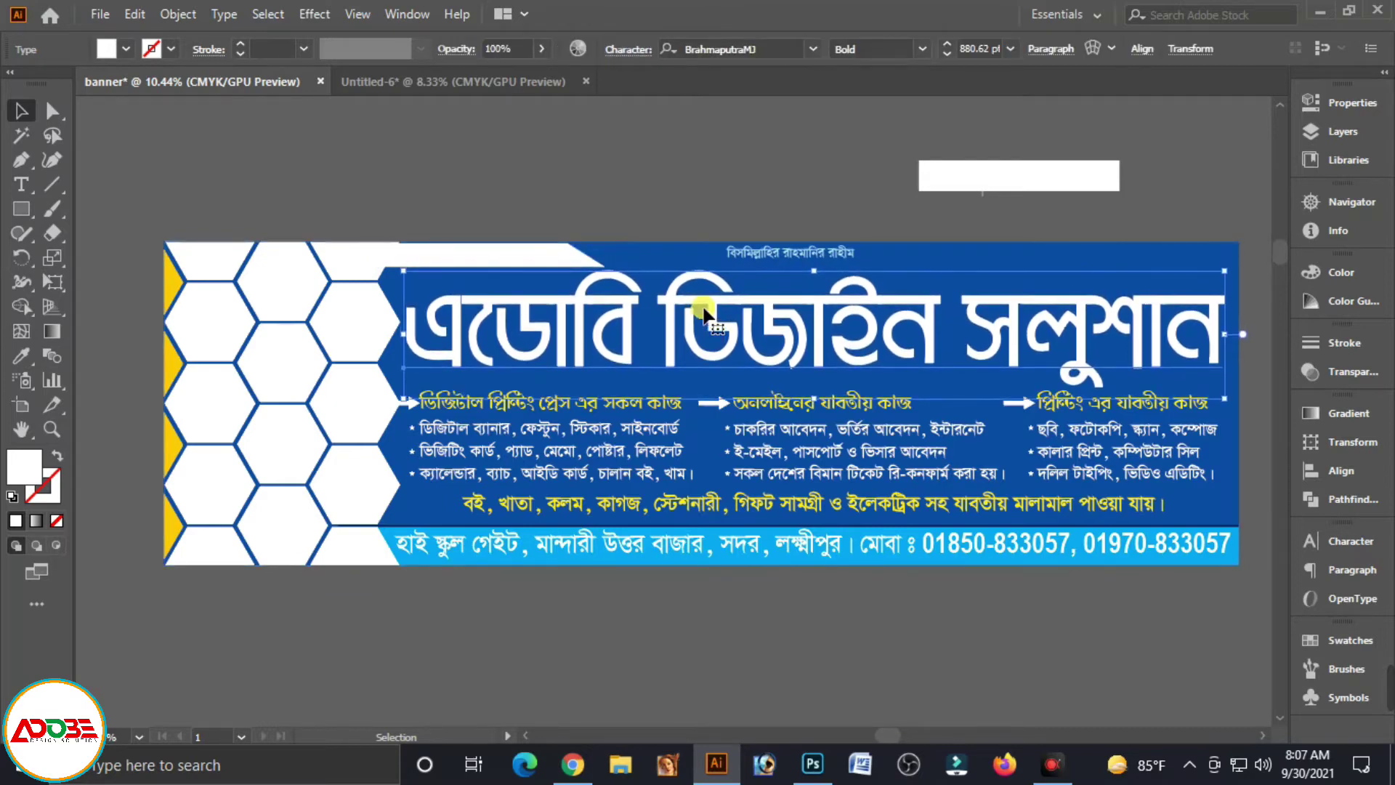
{"action": "key", "text": "Down"}
{"action": "key", "text": "Down"}
{"action": "left_click", "coordinate": [582, 179]}
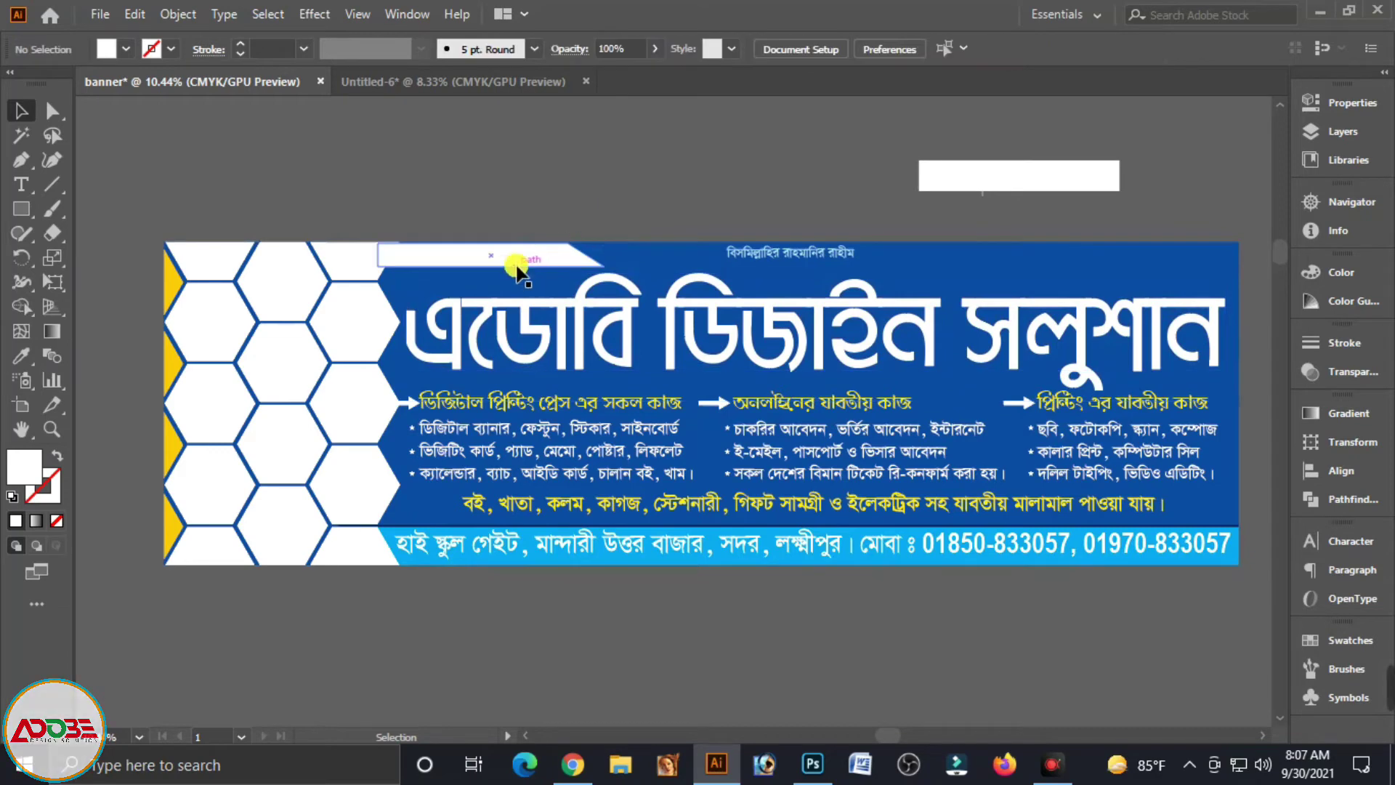
{"action": "left_click", "coordinate": [503, 270]}
{"action": "key", "text": "Down"}
{"action": "key", "text": "Down"}
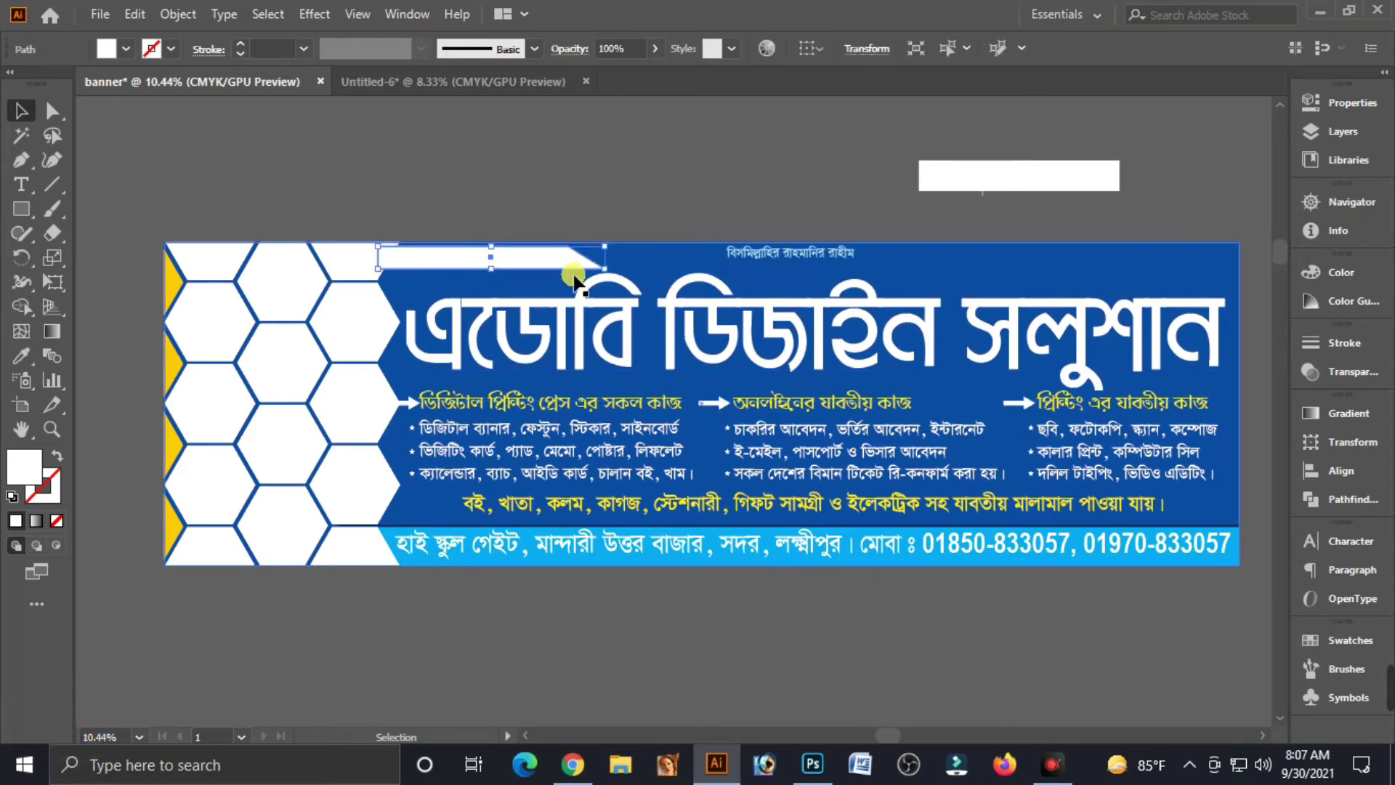
- Fill the slanted tab magenta, send it to the back, and move the white rectangle to the banner's top right
{"action": "left_click", "coordinate": [1315, 272]}
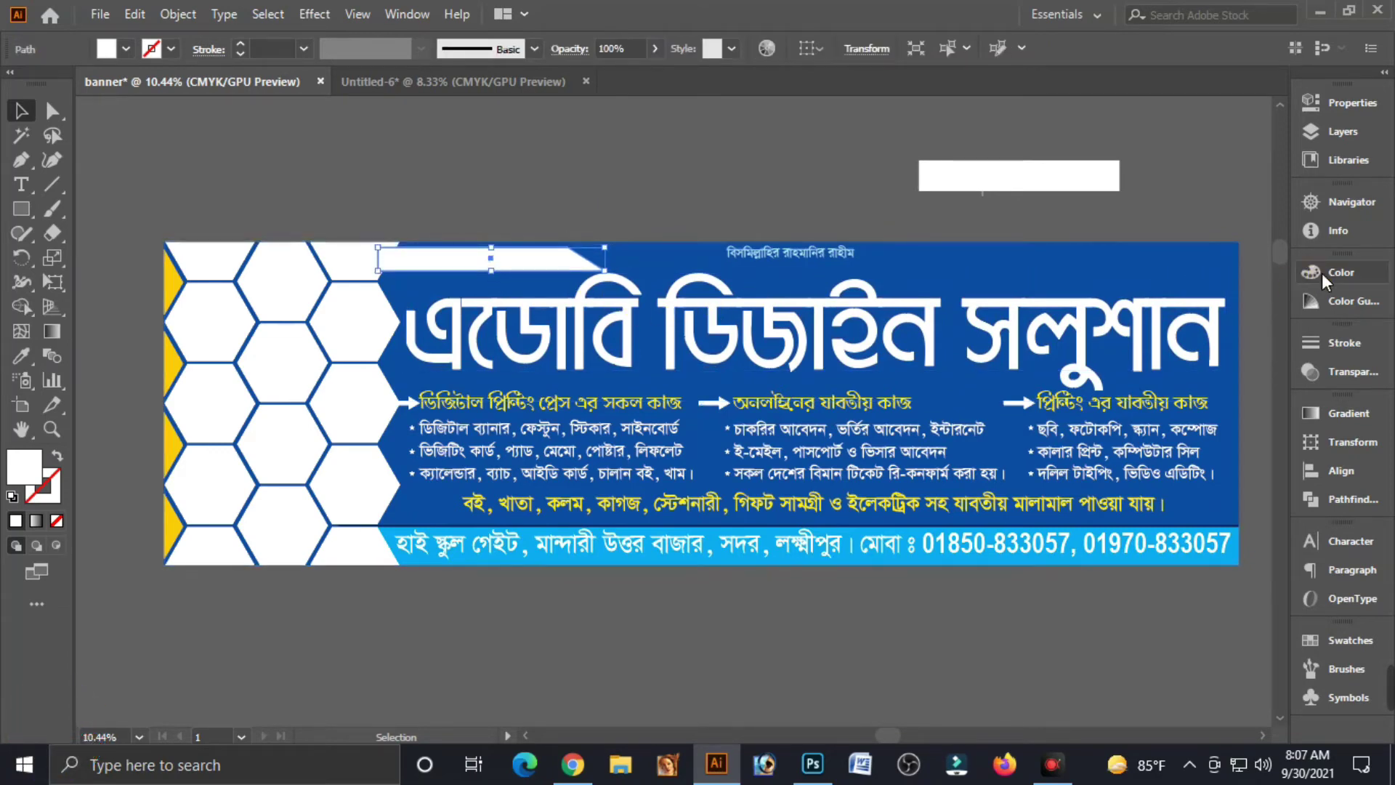
{"action": "left_click", "coordinate": [1216, 322]}
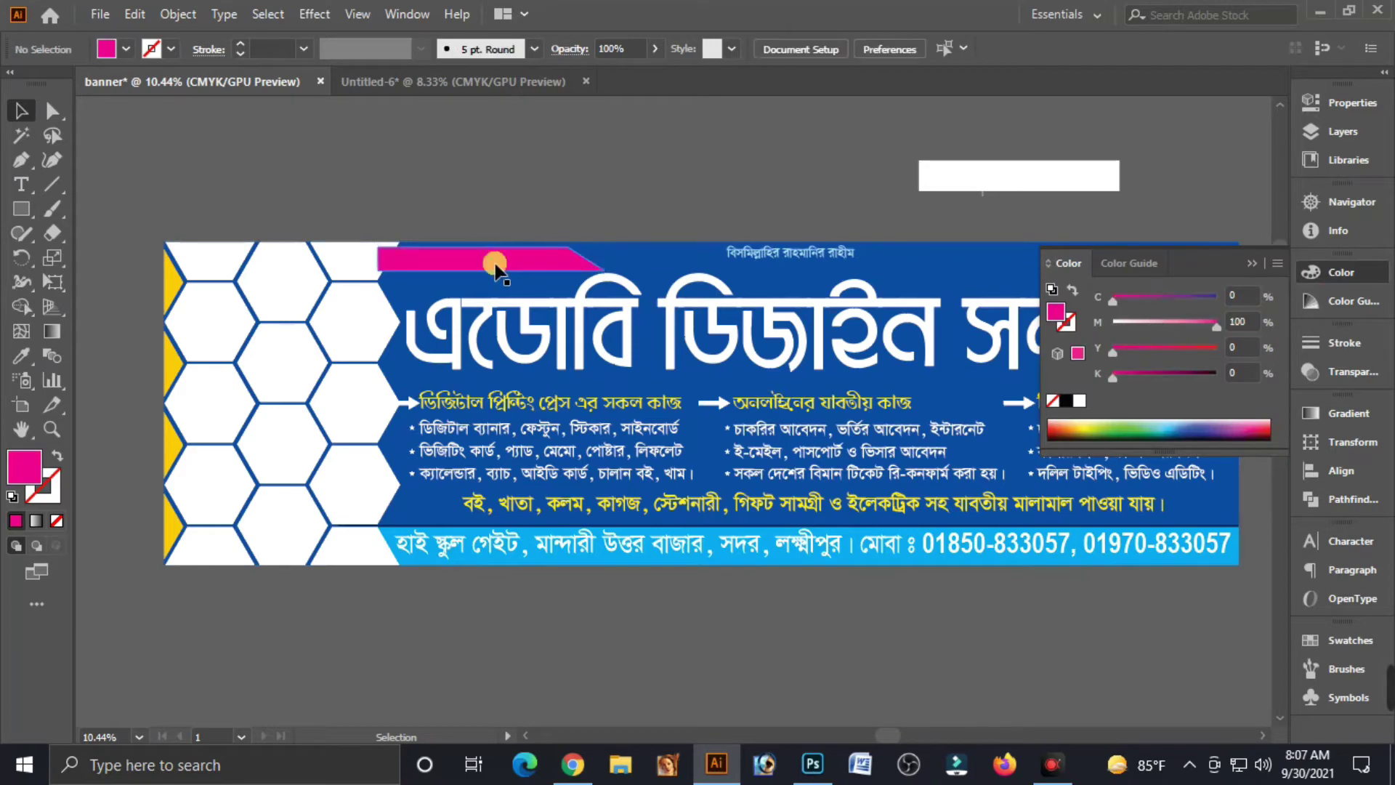
{"action": "key", "text": "ctrl+shift+bracketleft"}
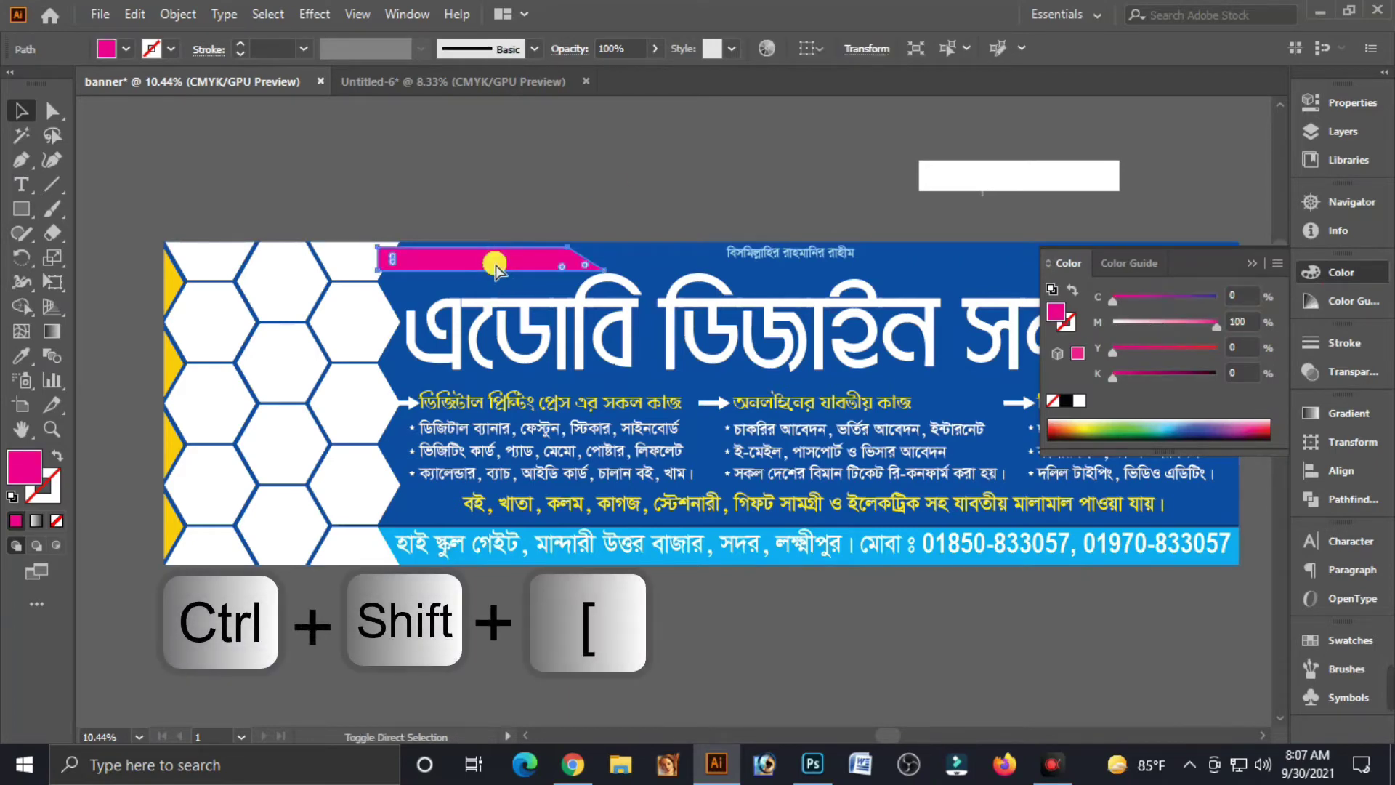
{"action": "left_click", "coordinate": [495, 267], "text": "ctrl"}
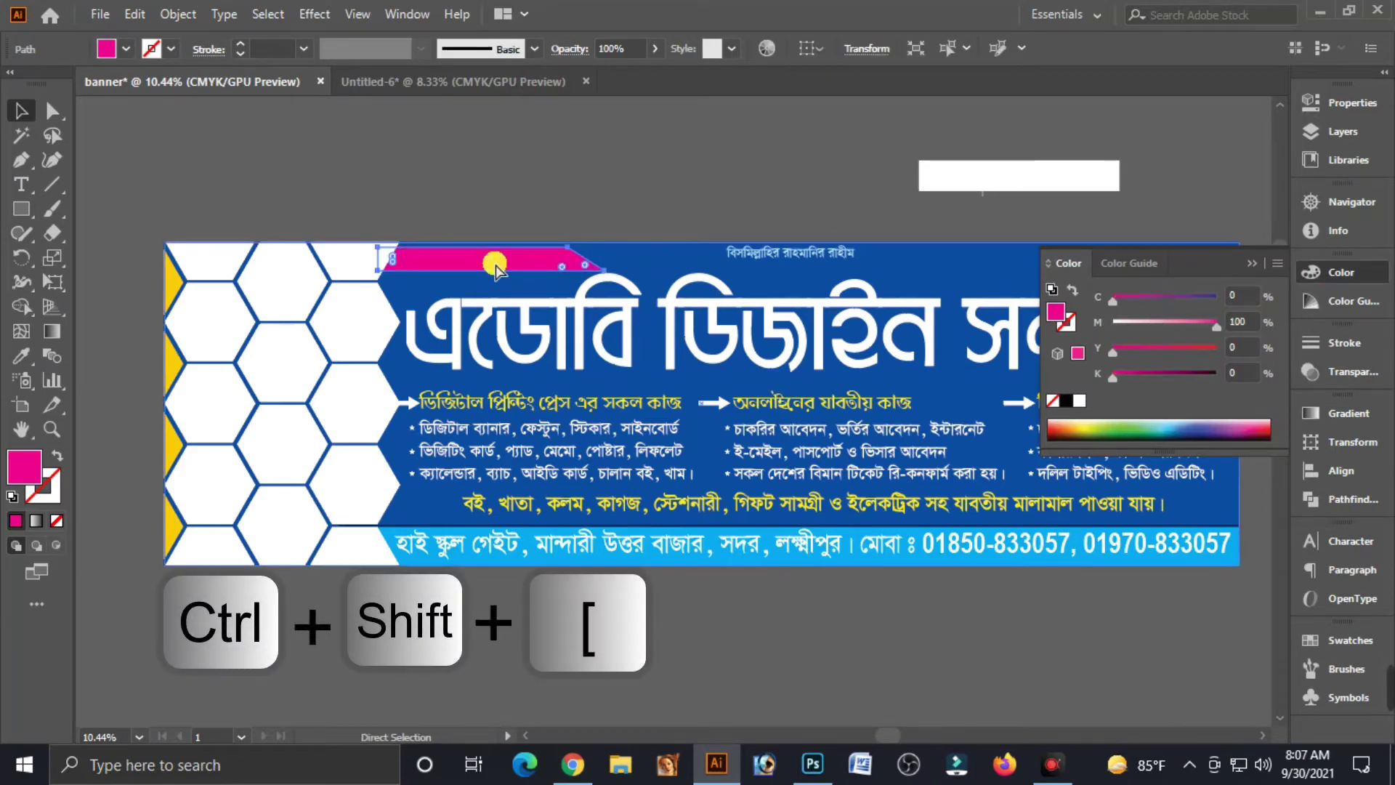
{"action": "left_click", "coordinate": [612, 175]}
{"action": "left_click", "coordinate": [1249, 263]}
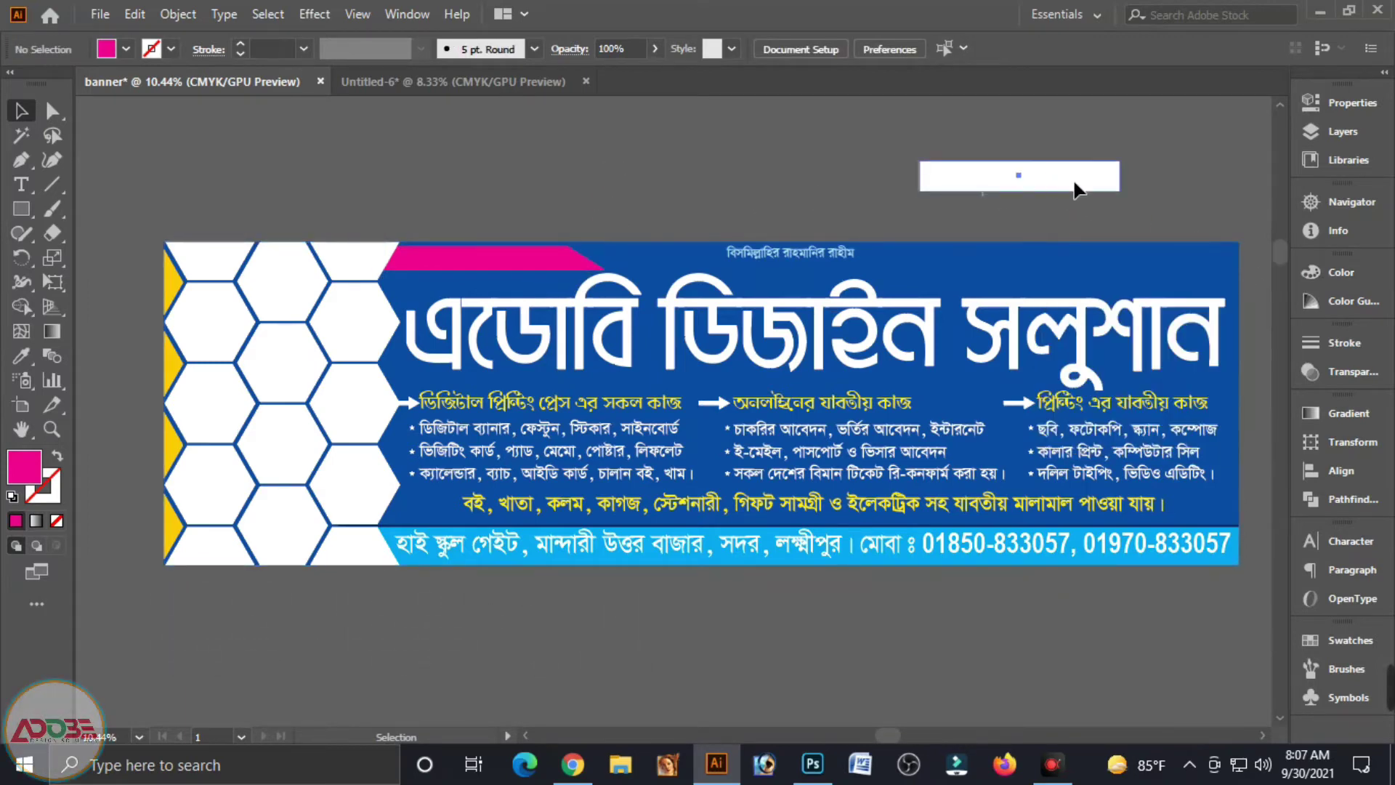
{"action": "left_click_drag", "start_coordinate": [1067, 180], "coordinate": [1150, 270]}
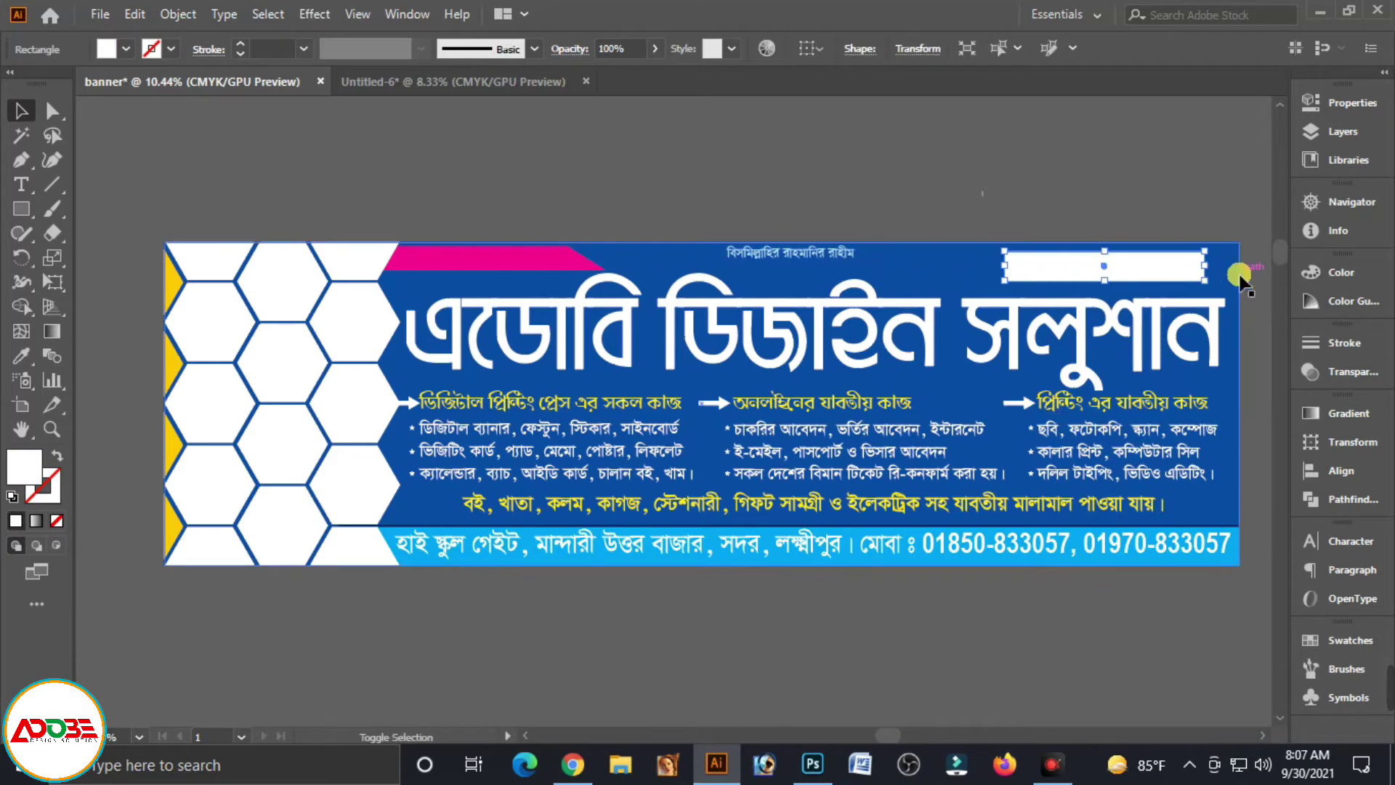
- Right-align the white rectangle to the banner's edge and widen it leftward
{"action": "left_click", "coordinate": [1226, 281], "text": "shift"}
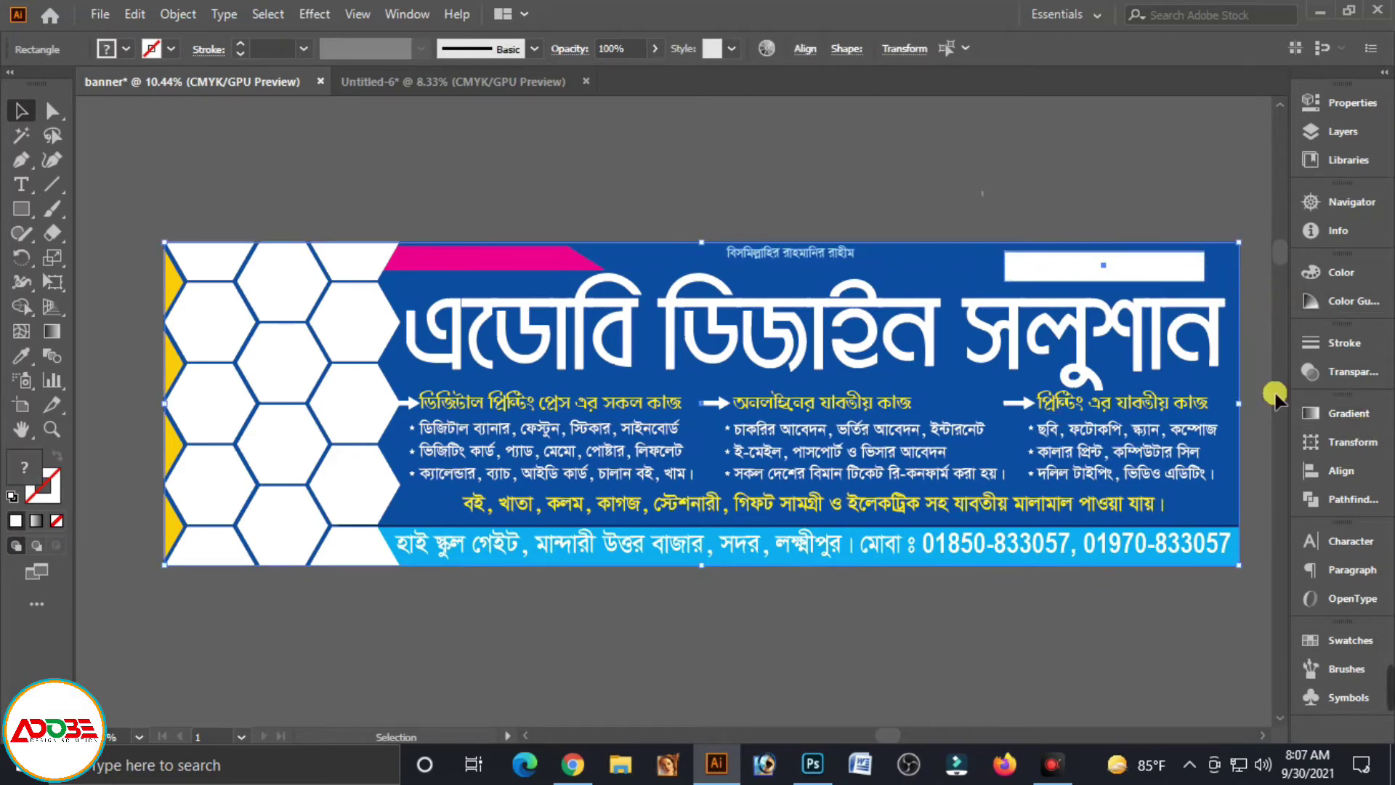
{"action": "left_click", "coordinate": [1334, 476]}
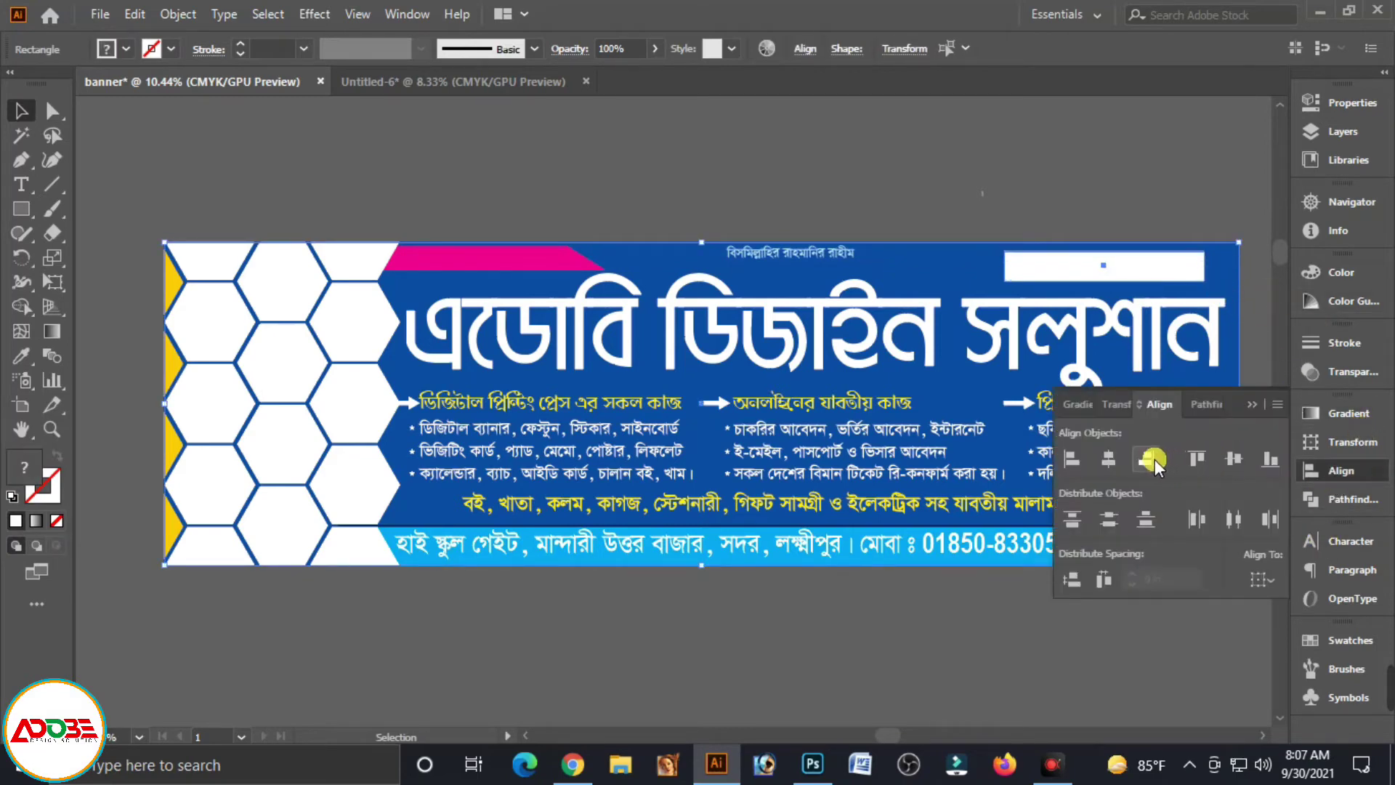
{"action": "left_click", "coordinate": [1151, 459]}
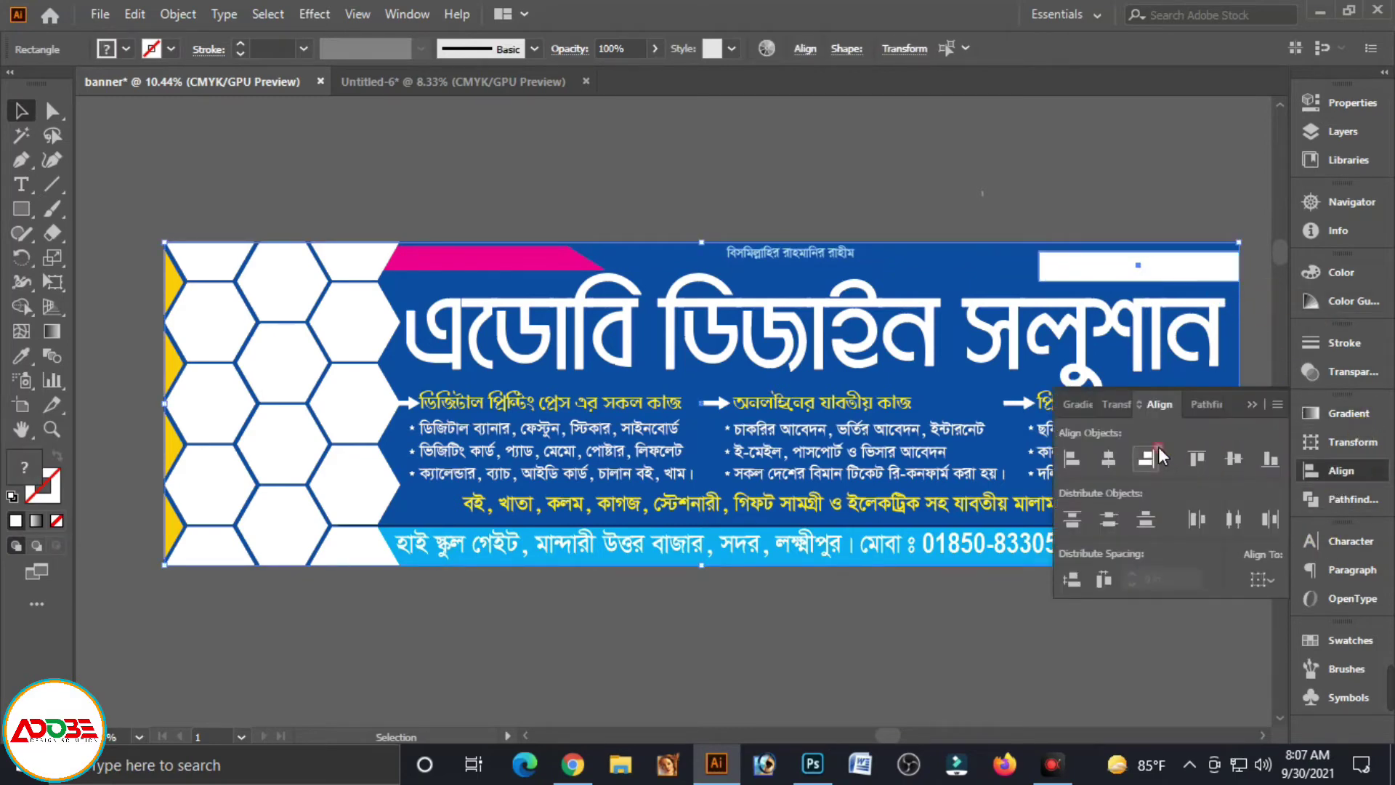
{"action": "left_click", "coordinate": [1263, 305]}
{"action": "left_click", "coordinate": [1148, 270]}
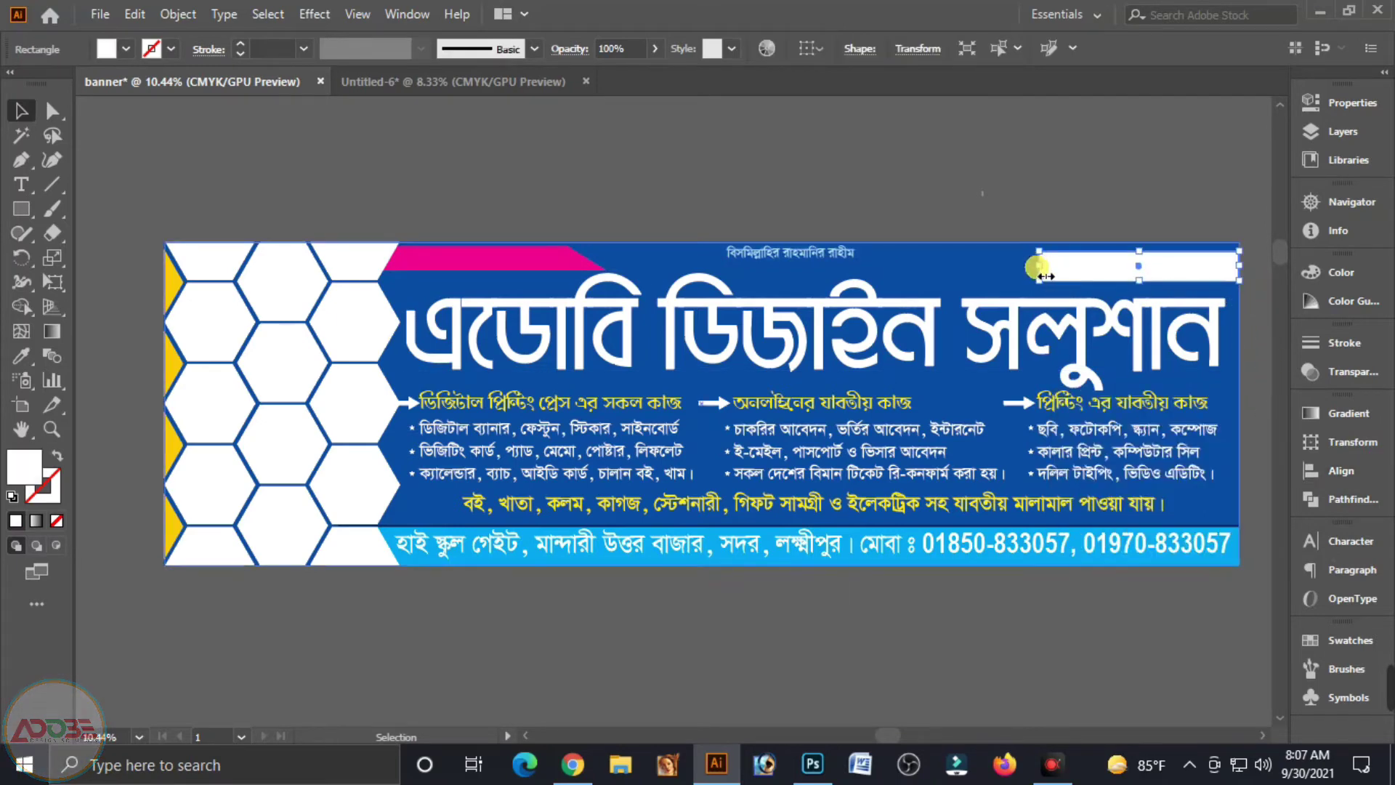
{"action": "left_click_drag", "start_coordinate": [1039, 265], "coordinate": [1028, 265]}
- Fill the top-right bar red (M100 Y100) in the Color panel
{"action": "left_click", "coordinate": [1082, 273]}
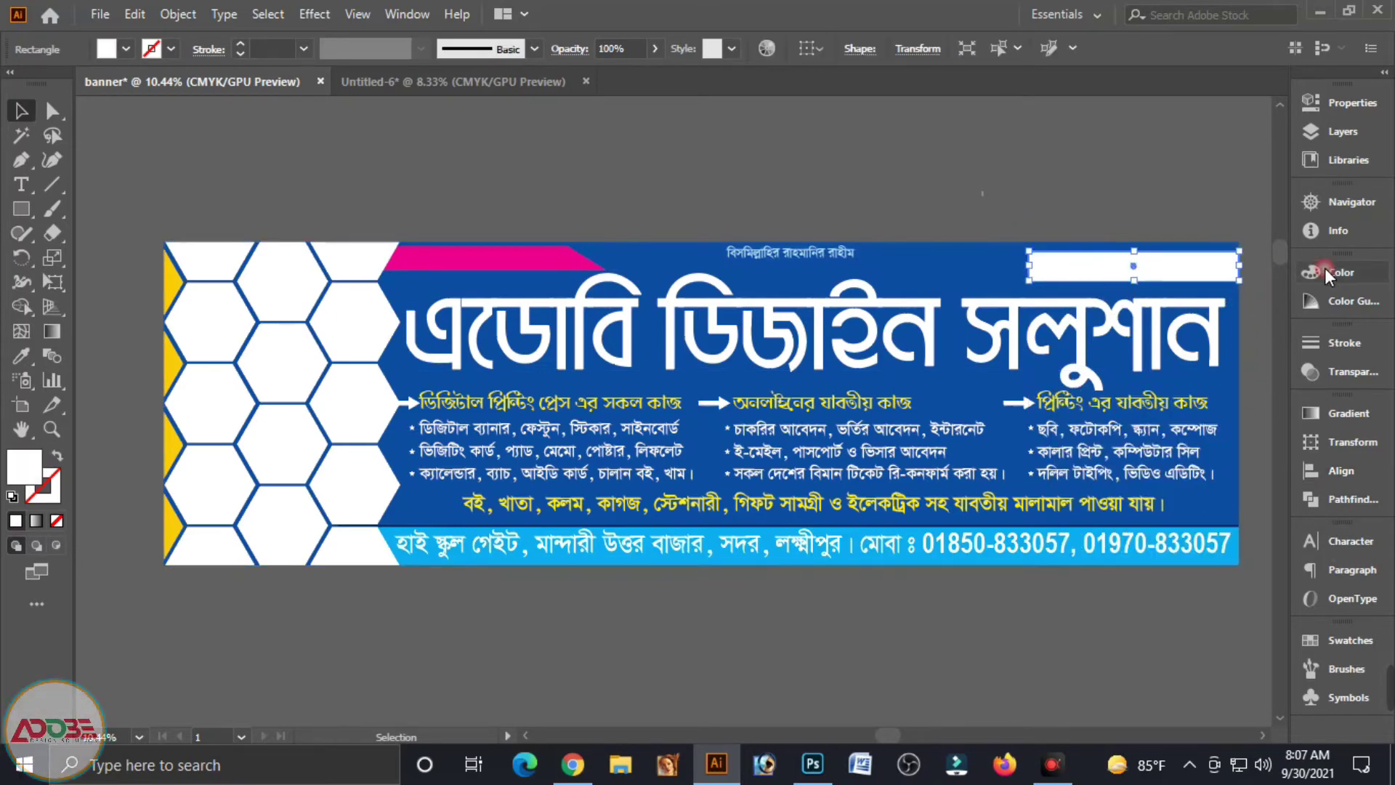
{"action": "left_click", "coordinate": [1328, 272]}
{"action": "left_click_drag", "start_coordinate": [1195, 324], "coordinate": [1271, 361]}
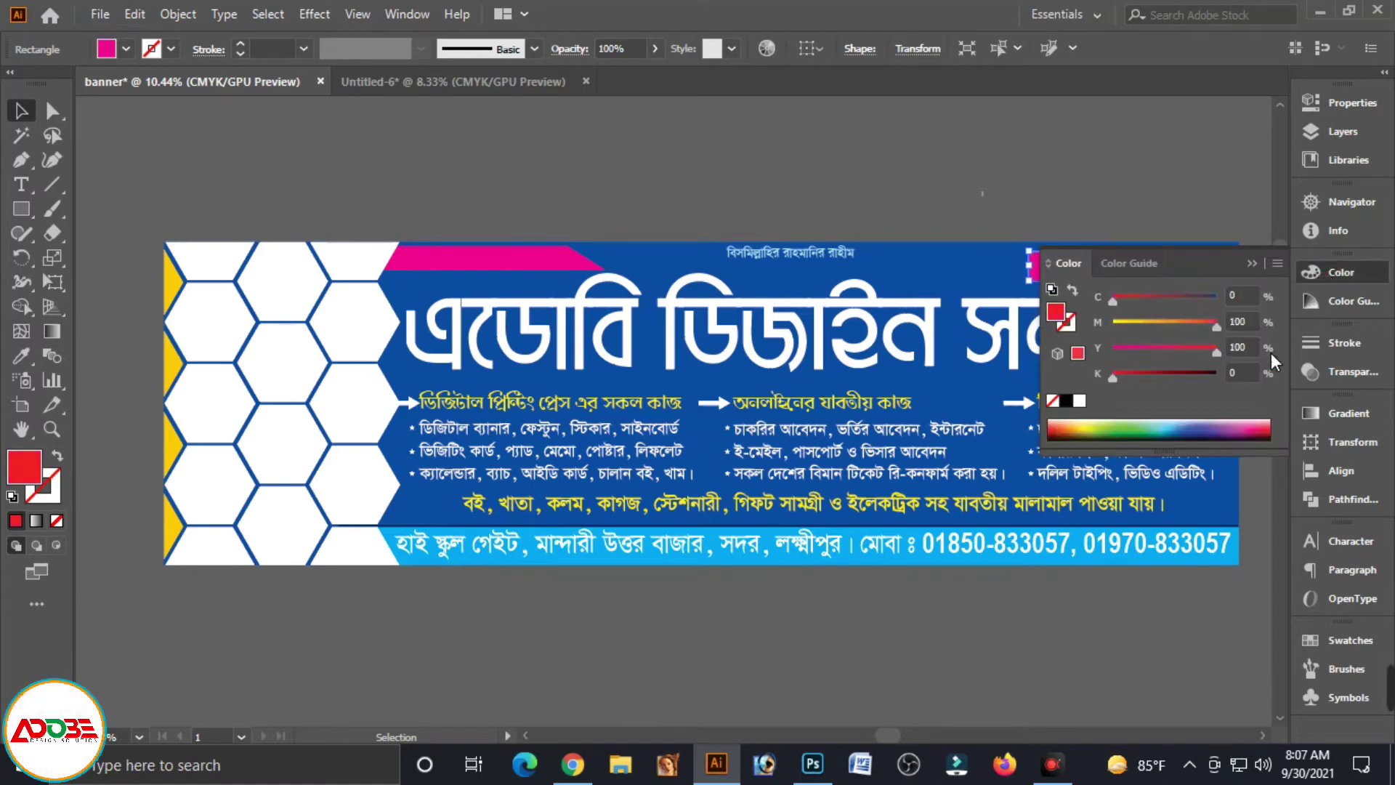
{"action": "left_click", "coordinate": [1251, 266]}
{"action": "left_click", "coordinate": [1231, 182]}
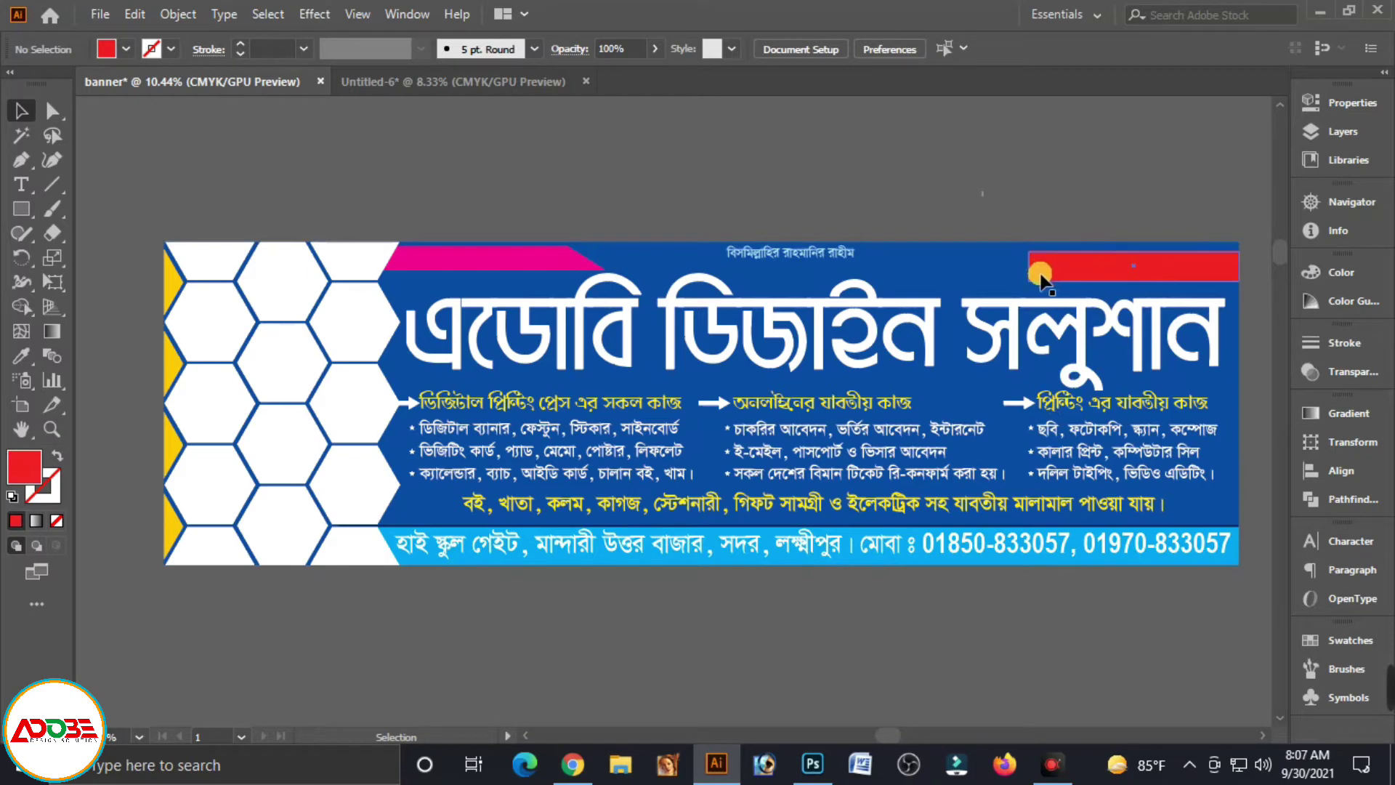
- Move the logo and proprietor name line from Untitled-6 into the banner document
{"action": "left_click", "coordinate": [425, 80]}
{"action": "left_click_drag", "start_coordinate": [436, 371], "coordinate": [561, 469]}
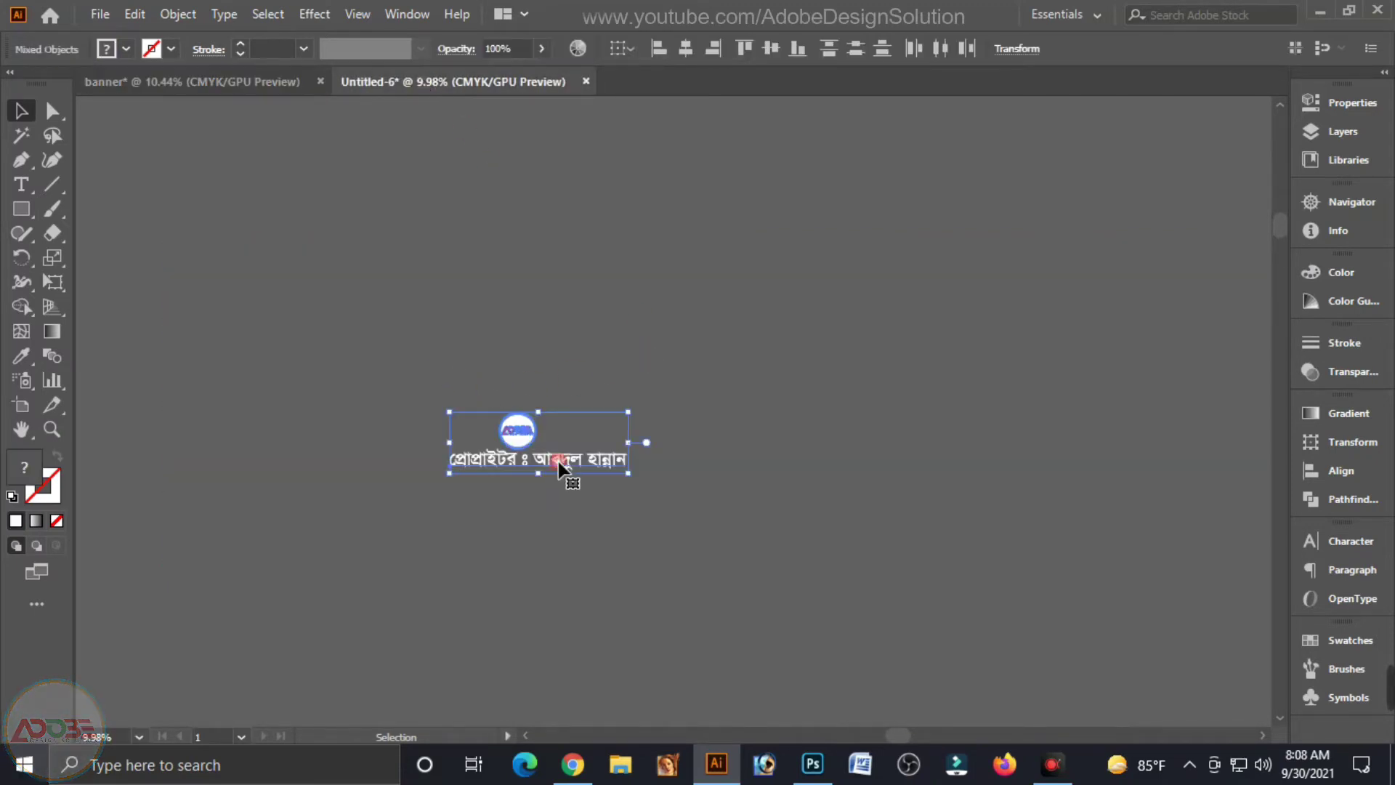
{"action": "key", "text": "Delete"}
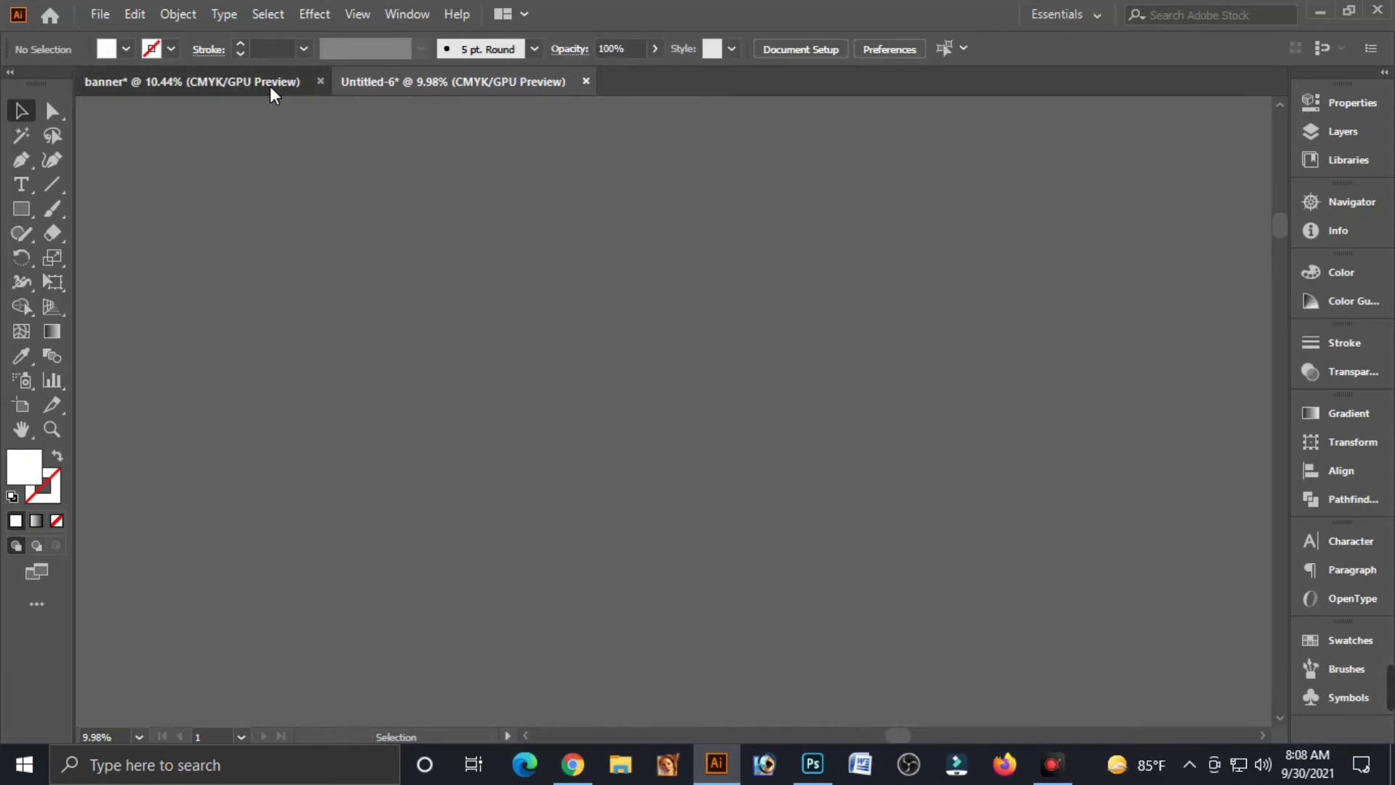
{"action": "left_click", "coordinate": [269, 86]}
{"action": "key", "text": "ctrl+v"}
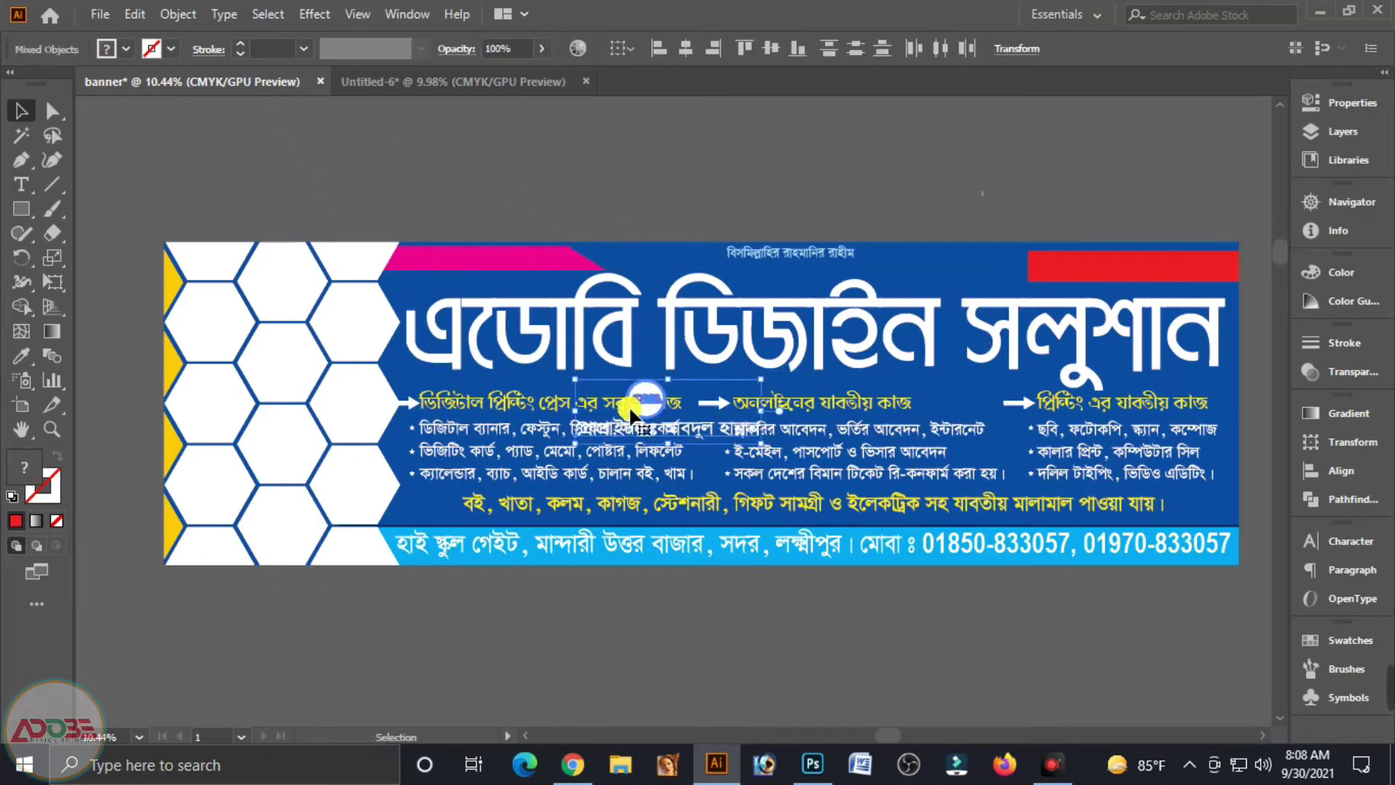
{"action": "left_click_drag", "start_coordinate": [632, 410], "coordinate": [1062, 154]}
{"action": "left_click", "coordinate": [1062, 154]}
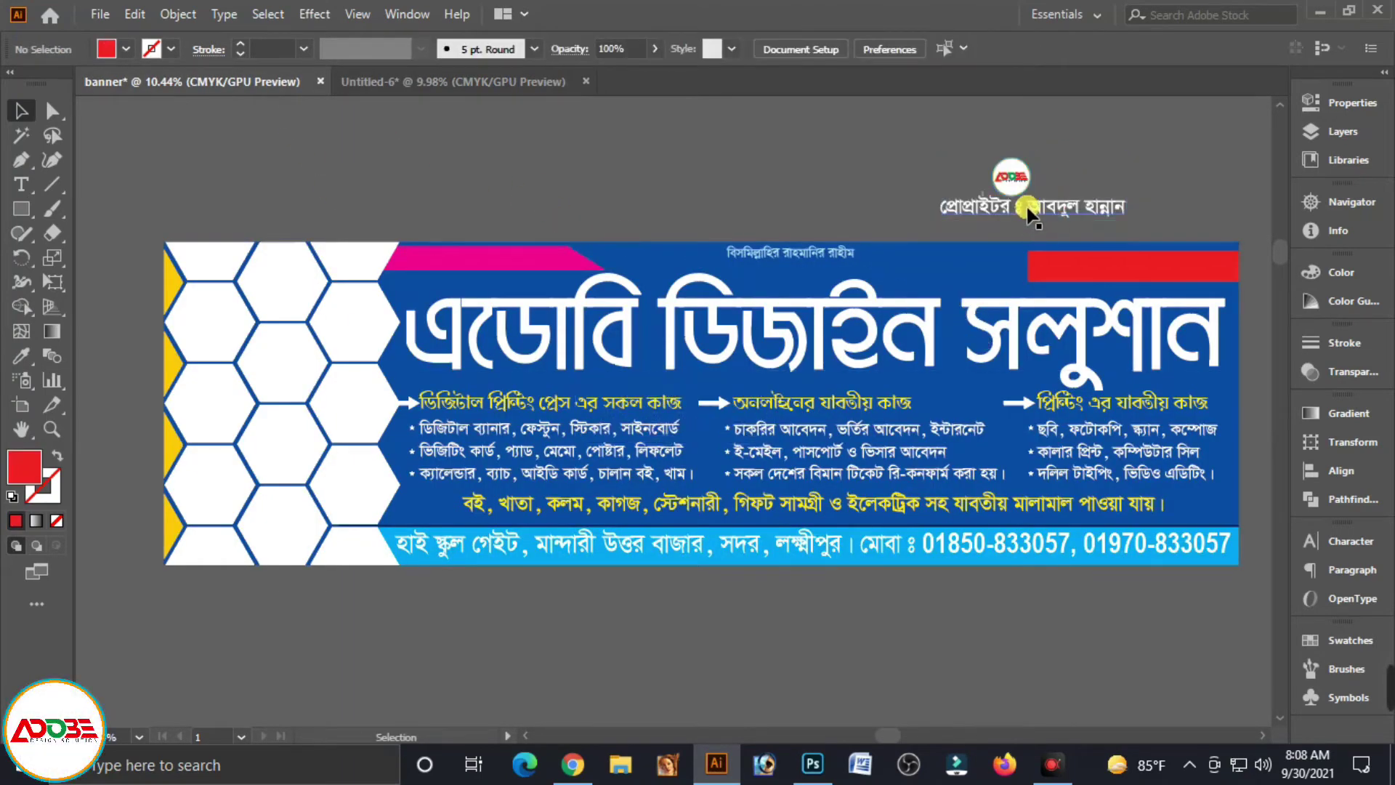
- Place the name text on the red bar with the circular logo at its left end
{"action": "left_click", "coordinate": [1006, 250]}
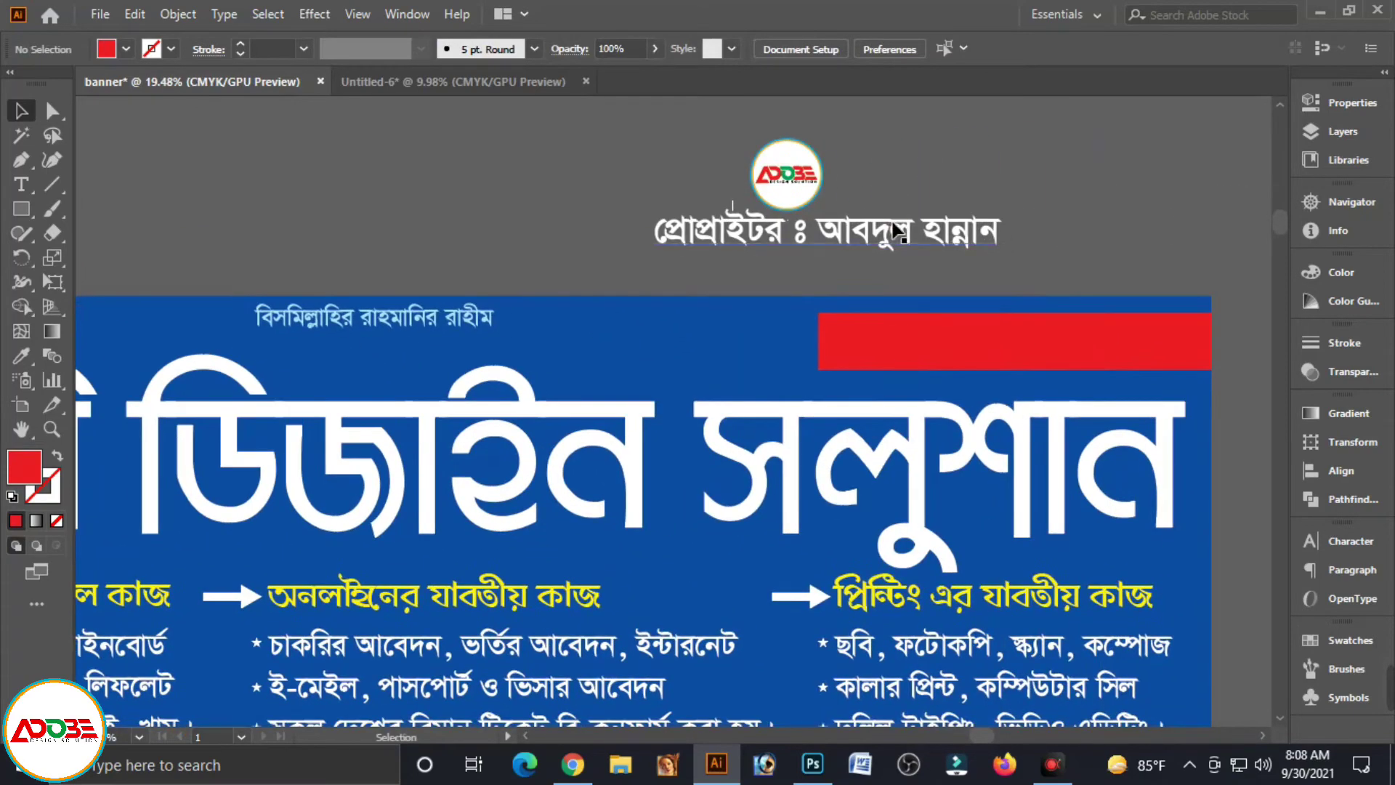
{"action": "mouse_move", "coordinate": [917, 245]}
{"action": "left_mouse_down"}
{"action": "mouse_move", "coordinate": [994, 268]}
{"action": "mouse_move", "coordinate": [1079, 340]}
{"action": "left_mouse_up"}
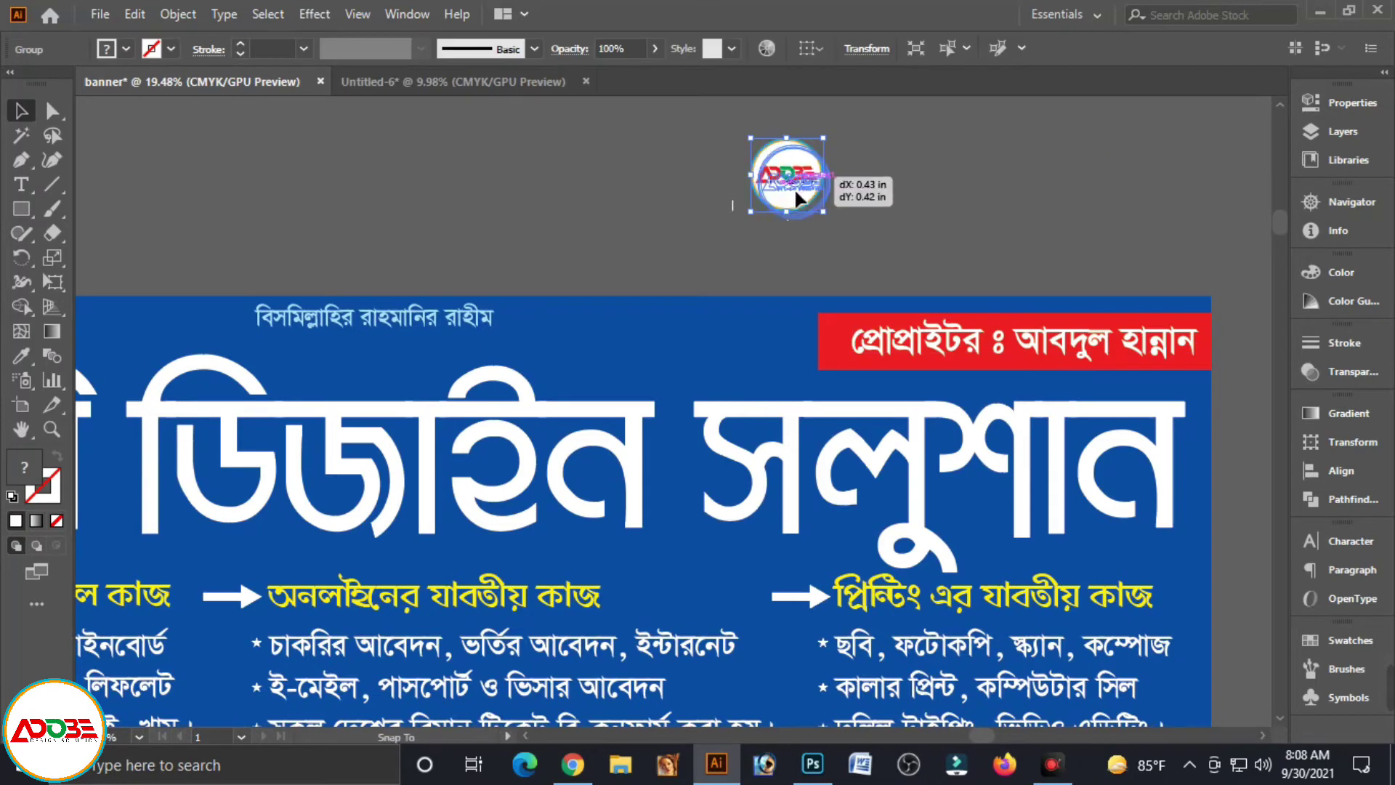
{"action": "left_click_drag", "start_coordinate": [773, 187], "coordinate": [804, 370]}
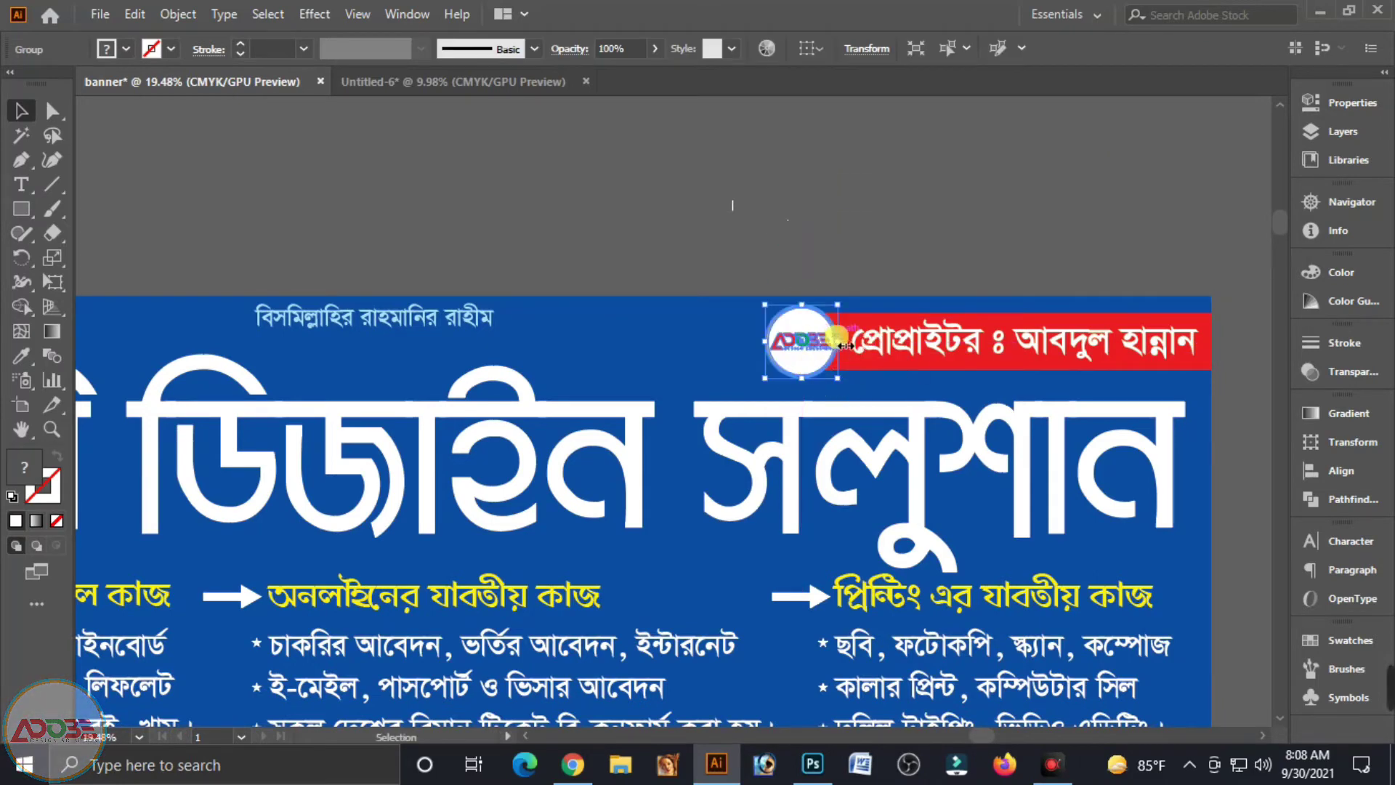
{"action": "left_click", "coordinate": [1034, 176]}
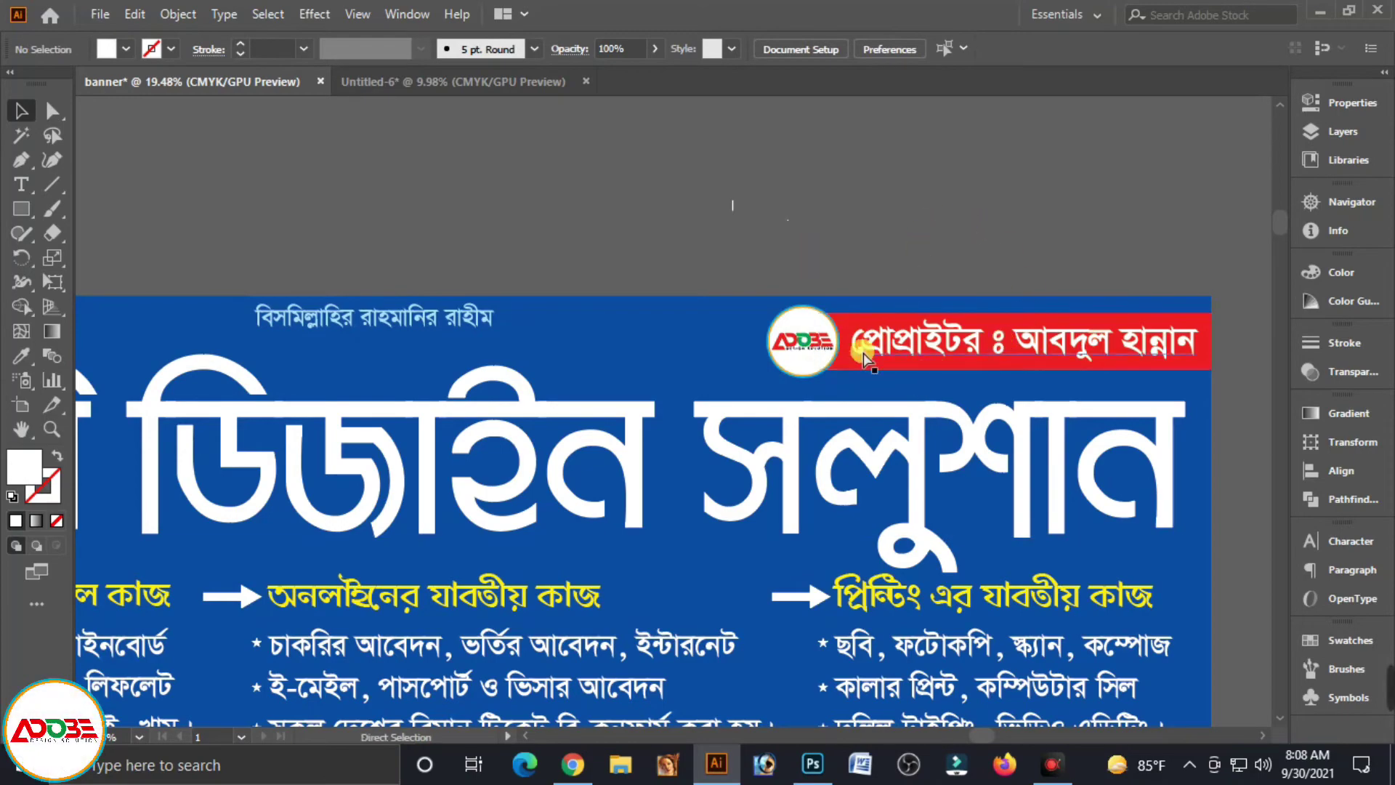
{"action": "key", "text": "ctrl+minus"}
{"action": "key", "text": "ctrl+minus"}
{"action": "key", "text": "ctrl+minus"}
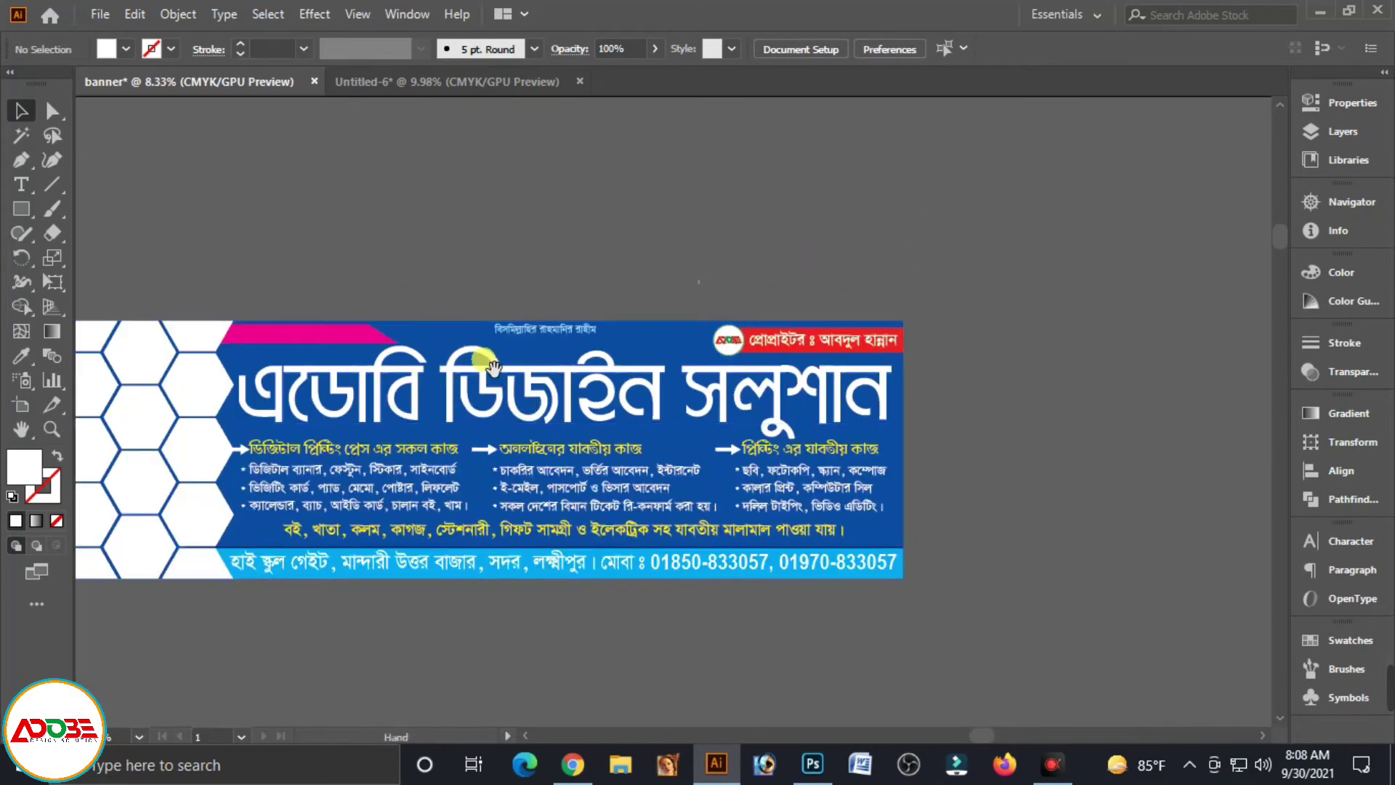
- Cut the e-mail line from Untitled-6 and paste it onto the banner's magenta tab
{"action": "left_click_drag", "start_coordinate": [492, 366], "coordinate": [582, 357]}
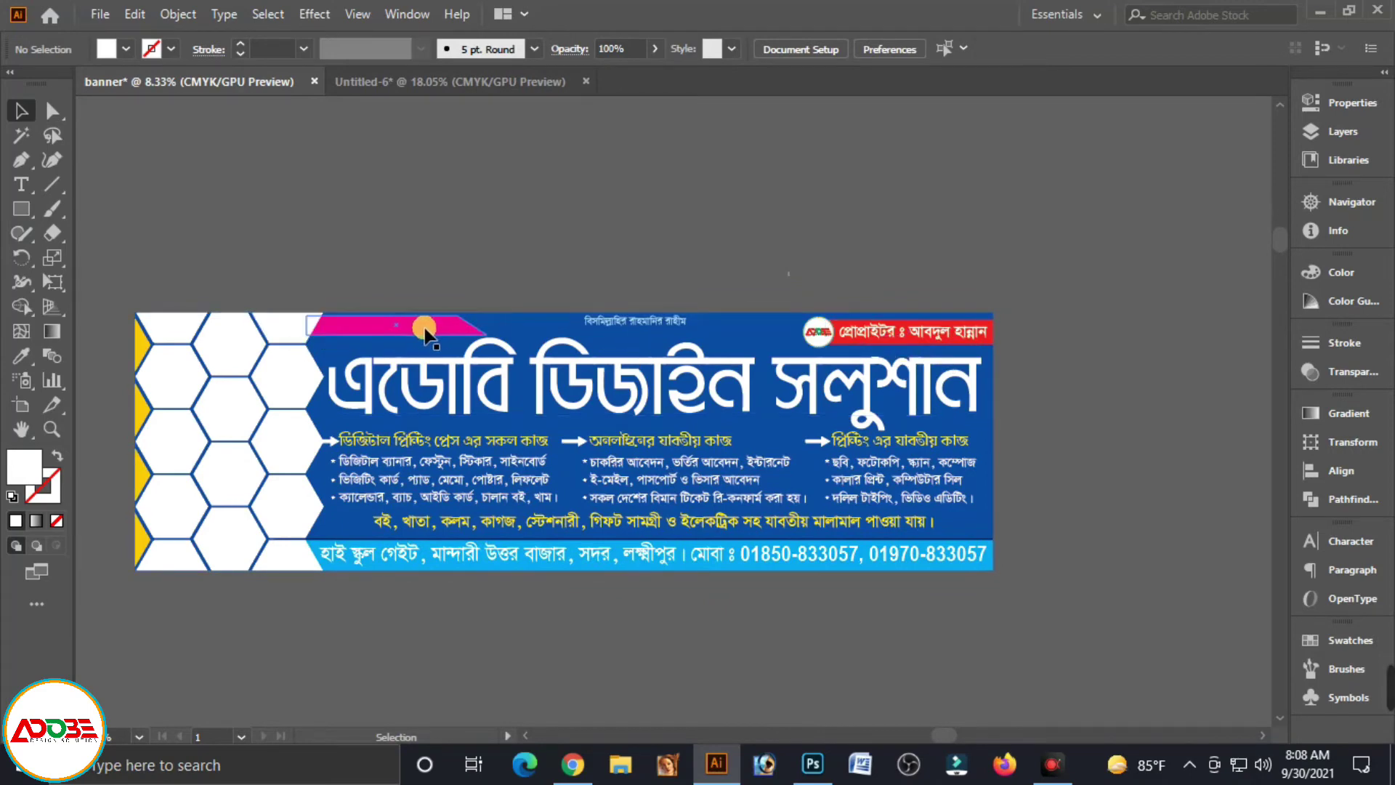
{"action": "left_click", "coordinate": [465, 83]}
{"action": "left_click", "coordinate": [527, 325]}
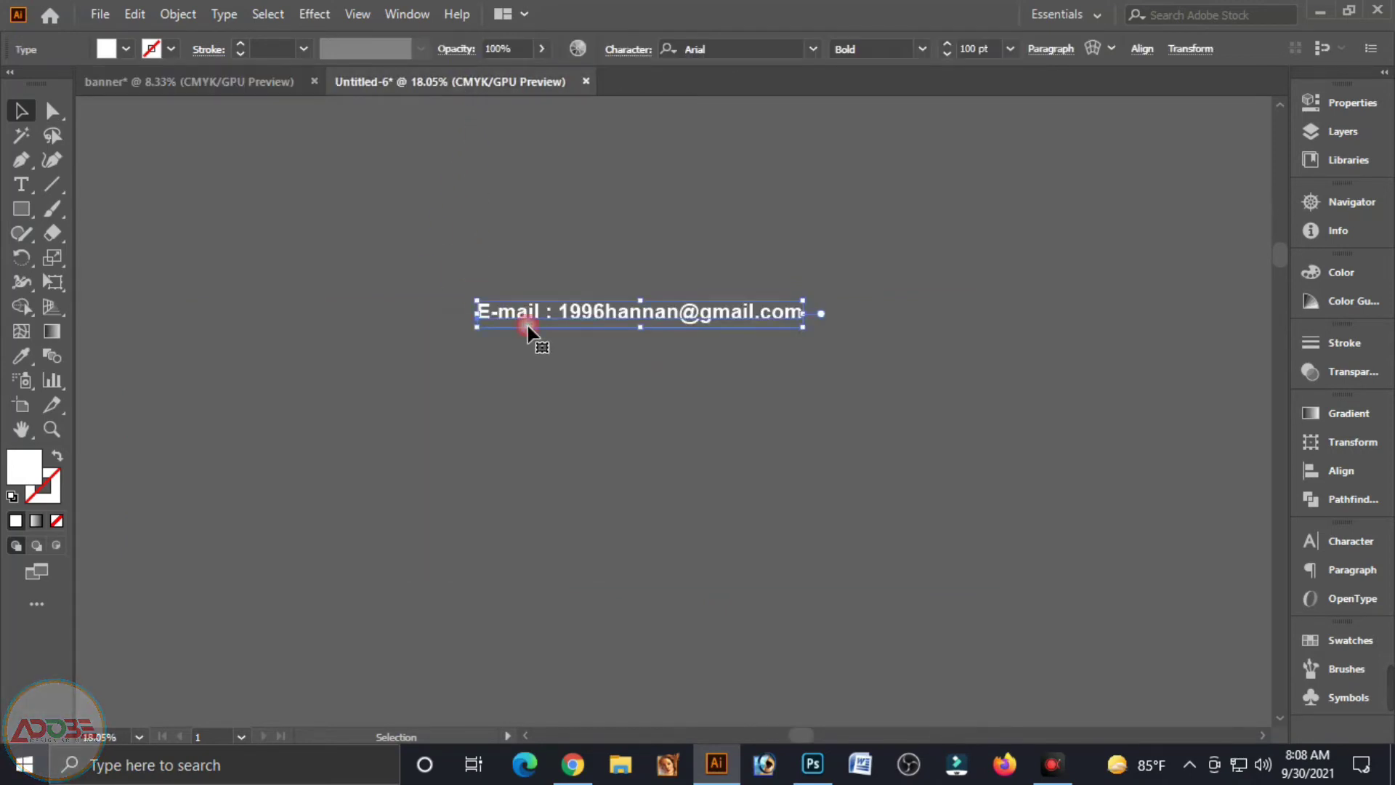
{"action": "key", "text": "ctrl+x"}
{"action": "left_click", "coordinate": [264, 81]}
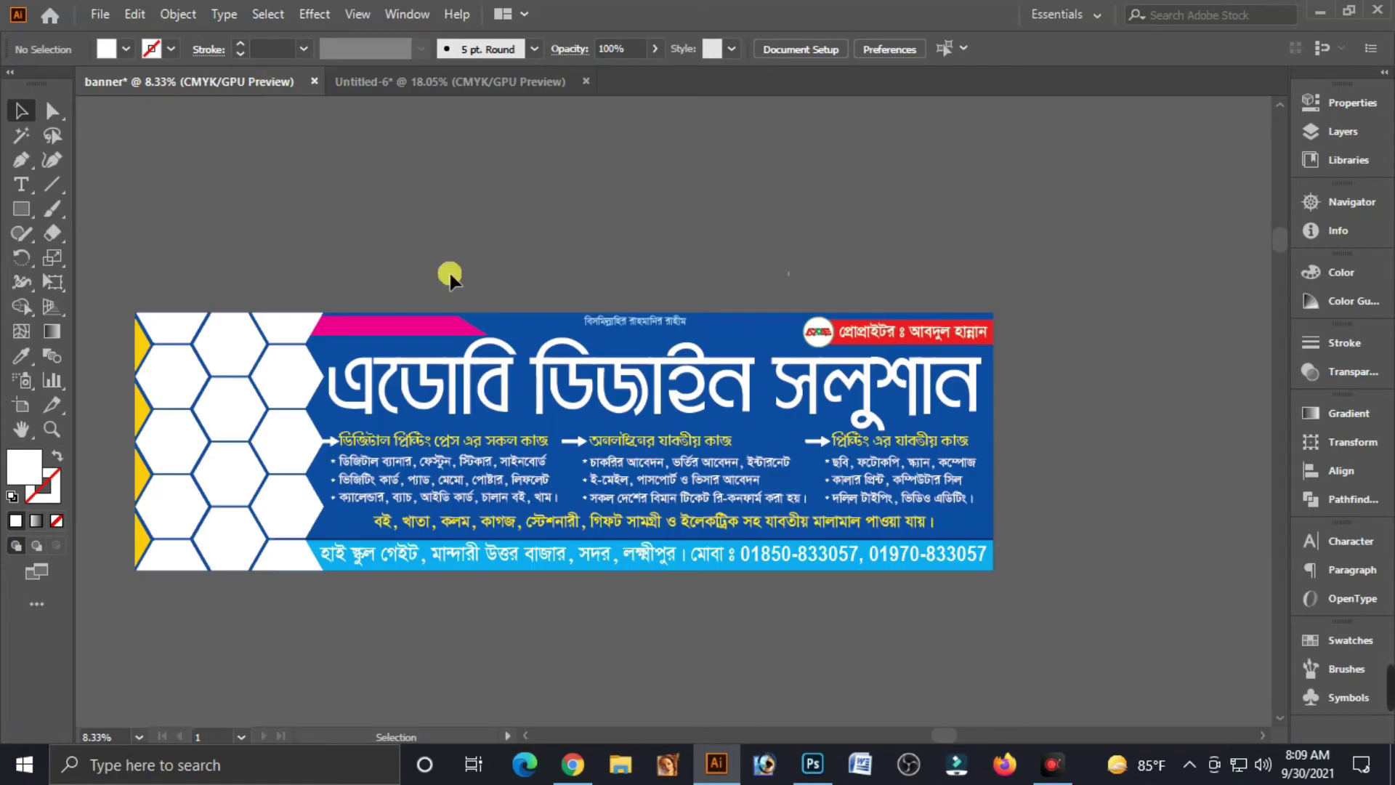
{"action": "key", "text": "ctrl+v"}
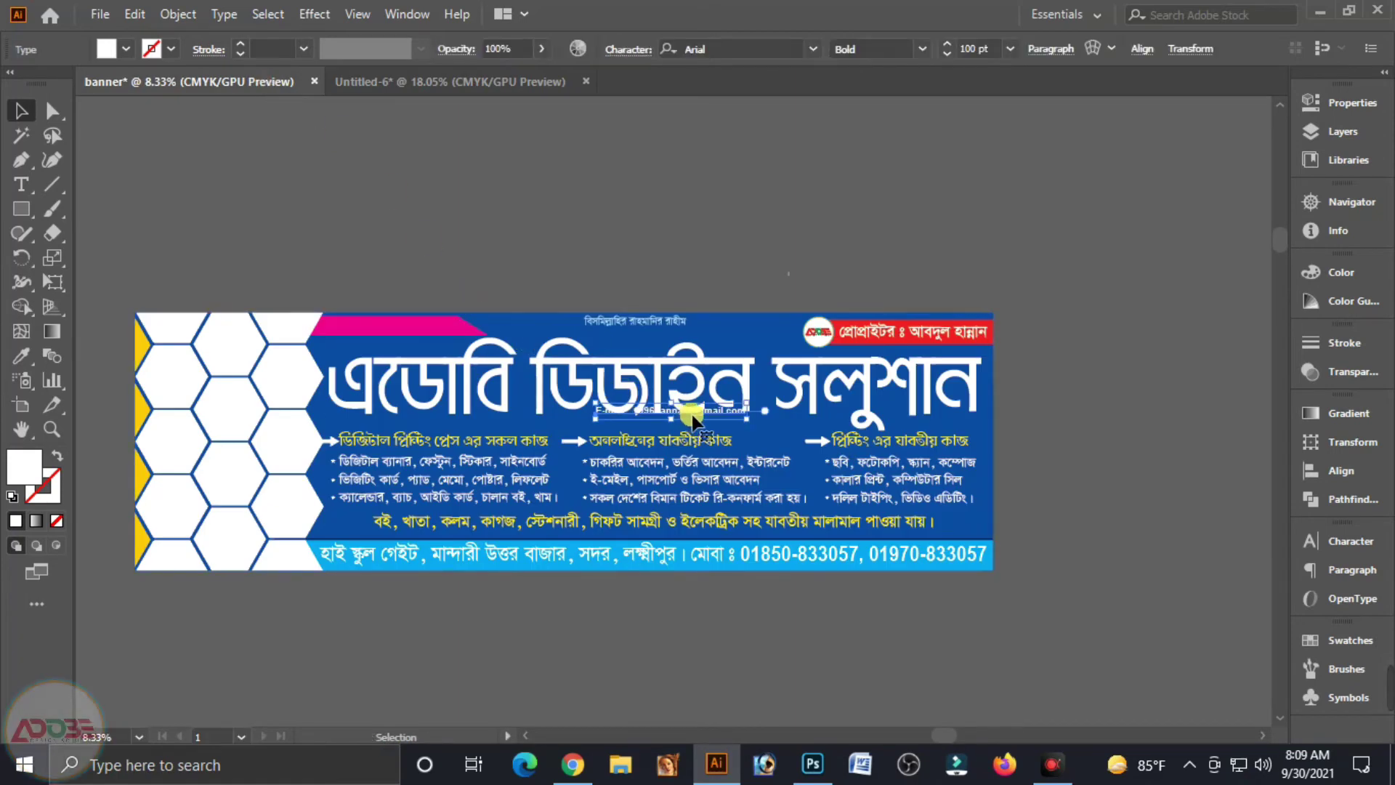
{"action": "left_click_drag", "start_coordinate": [696, 421], "coordinate": [438, 339]}
{"action": "left_click", "coordinate": [472, 396]}
- Widen the magenta tab so the e-mail text fits on it
{"action": "mouse_move", "coordinate": [472, 396]}
{"action": "left_mouse_down"}
{"action": "mouse_move", "coordinate": [625, 455]}
{"action": "mouse_move", "coordinate": [642, 443]}
{"action": "left_mouse_up"}
{"action": "left_click", "coordinate": [797, 455]}
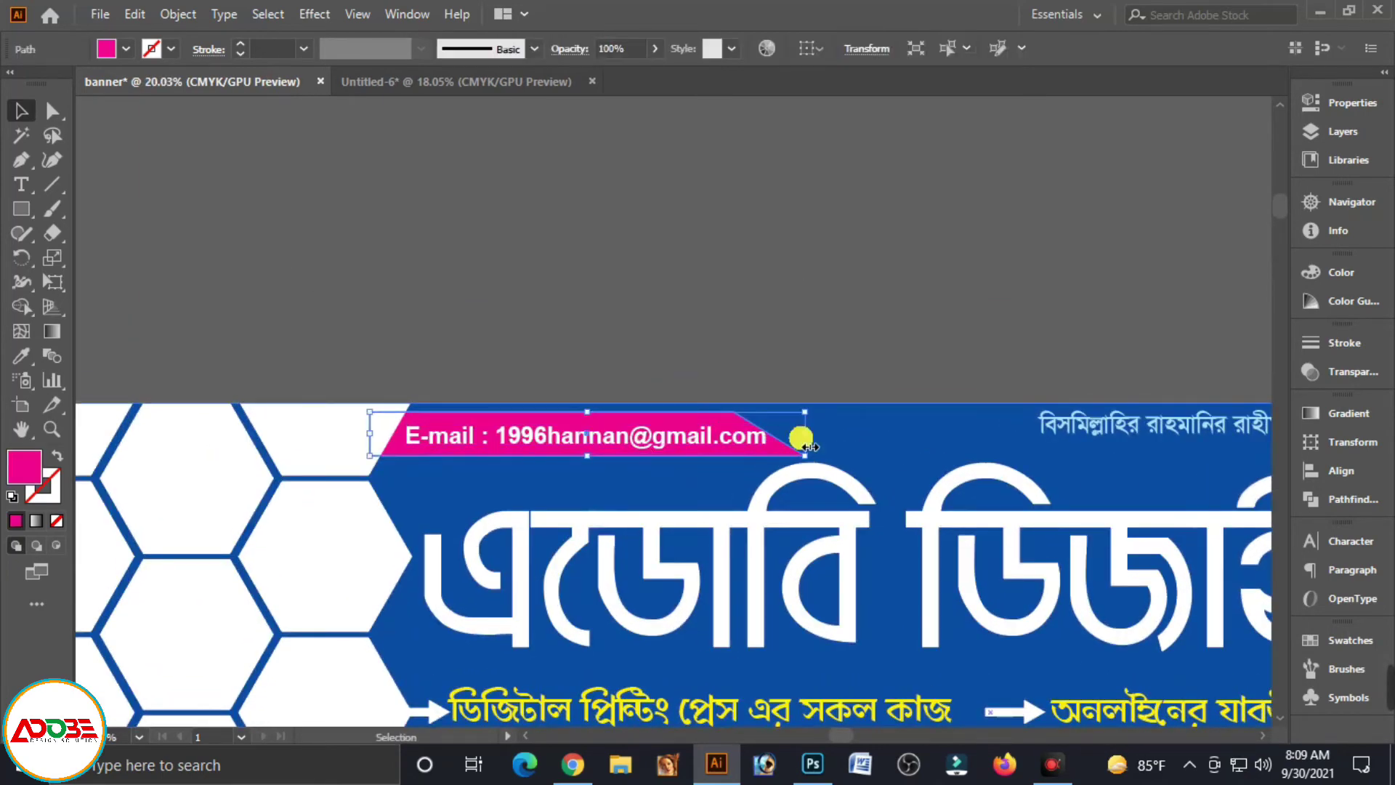
{"action": "left_click_drag", "start_coordinate": [797, 439], "coordinate": [821, 443]}
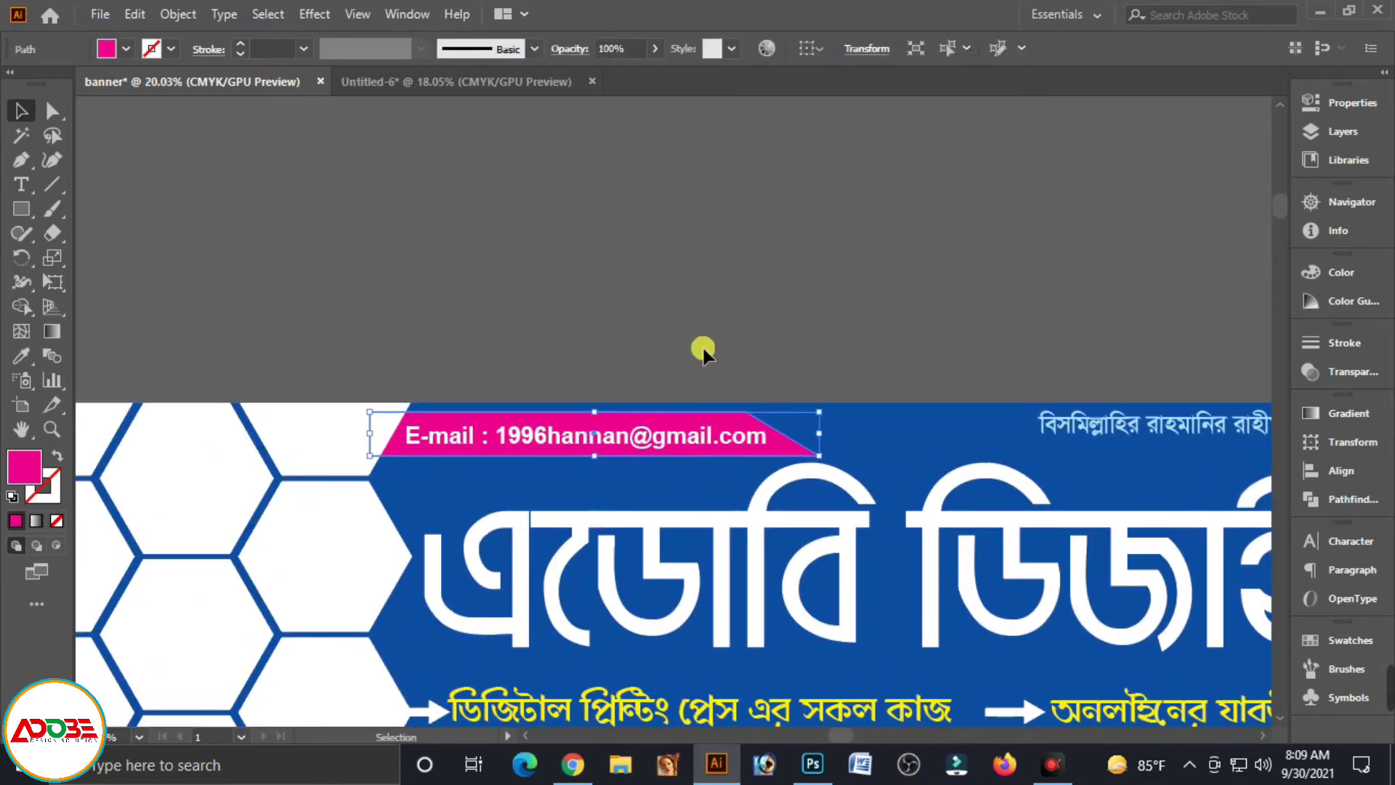
{"action": "left_click", "coordinate": [733, 367]}
{"action": "left_click", "coordinate": [730, 443]}
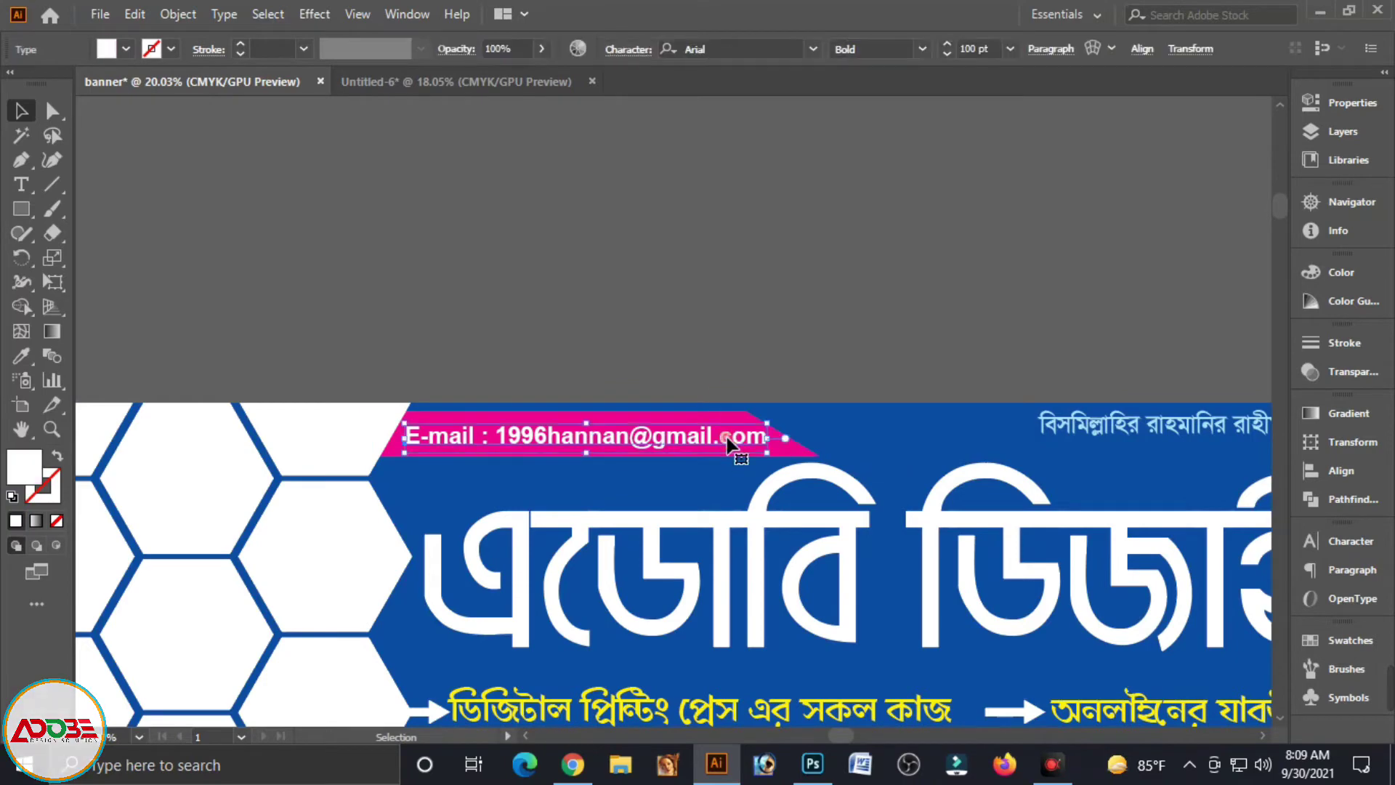
{"action": "left_click", "coordinate": [719, 306]}
- Zoom out and recentre the whole banner in the window
{"action": "key", "text": "ctrl+minus"}
{"action": "key", "text": "ctrl+minus"}
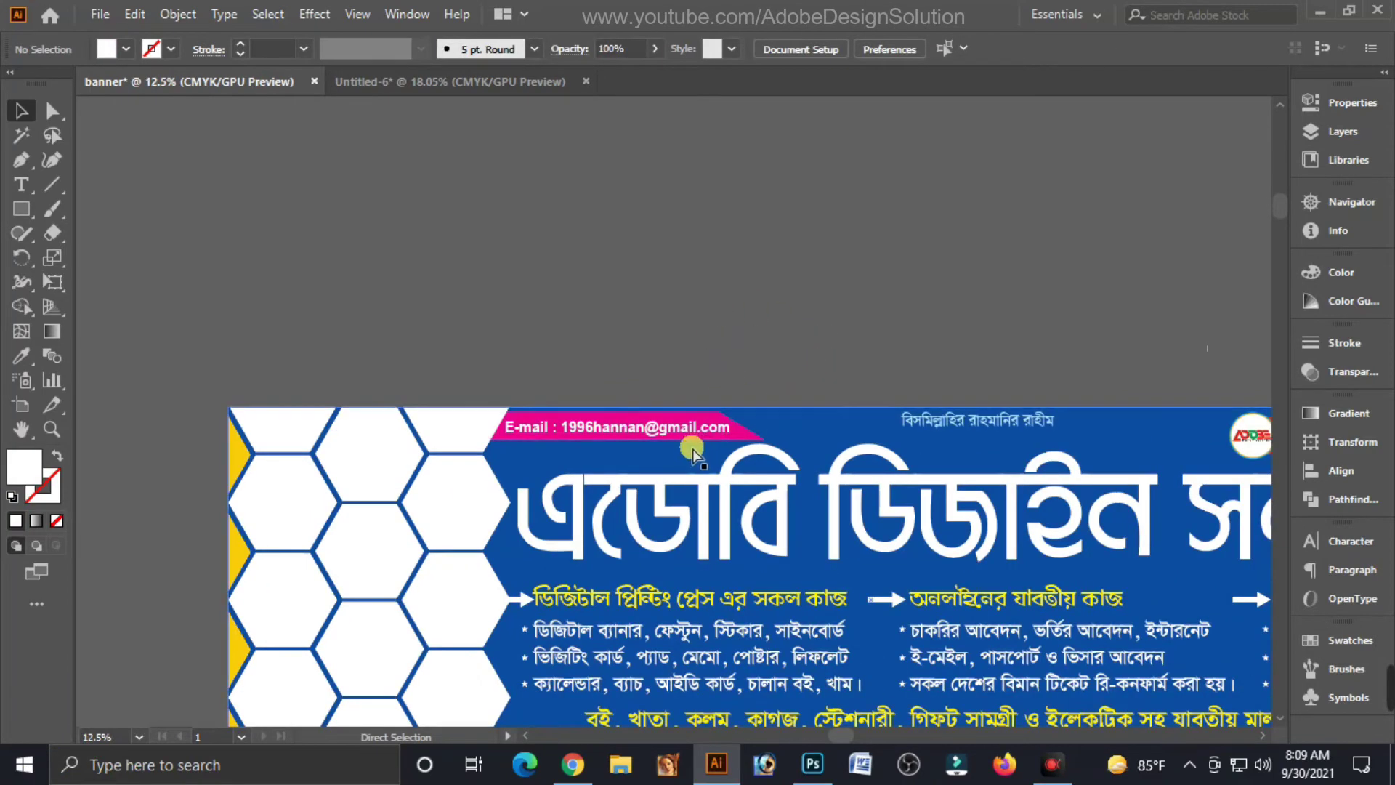
{"action": "key", "text": "ctrl+minus"}
{"action": "left_click_drag", "start_coordinate": [1001, 420], "coordinate": [957, 423]}
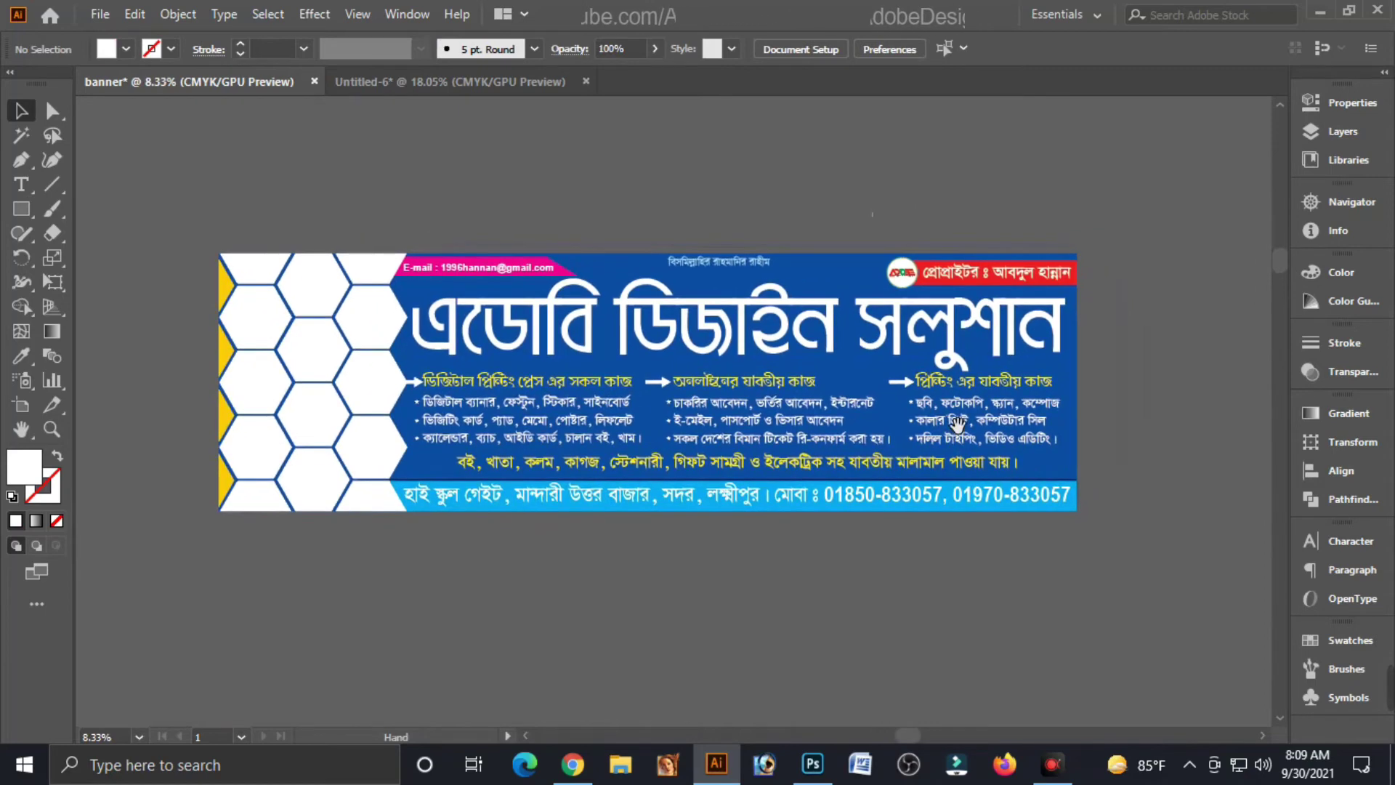
{"action": "left_click_drag", "start_coordinate": [242, 223], "coordinate": [556, 354]}
{"action": "left_click_drag", "start_coordinate": [865, 395], "coordinate": [832, 389]}
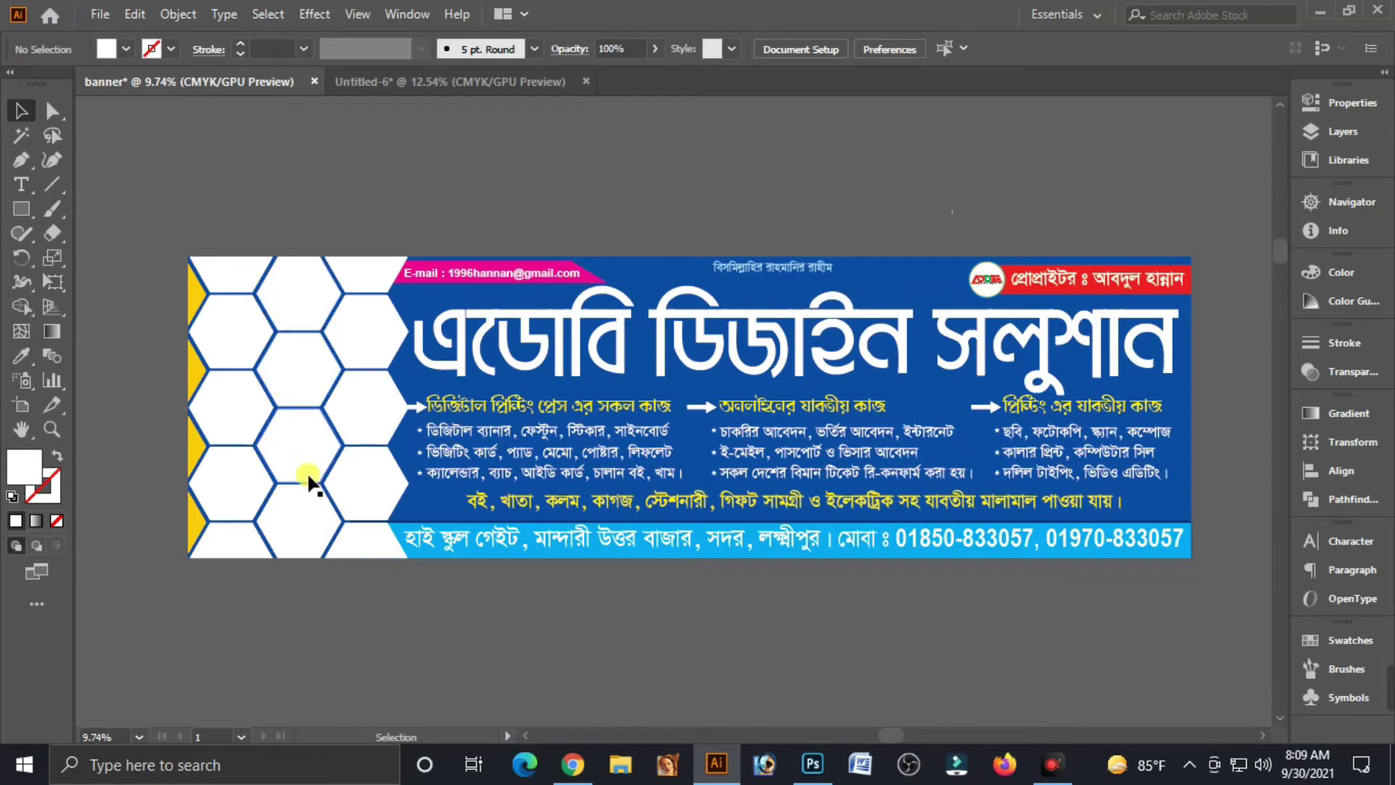
{"action": "left_click", "coordinate": [571, 764]}
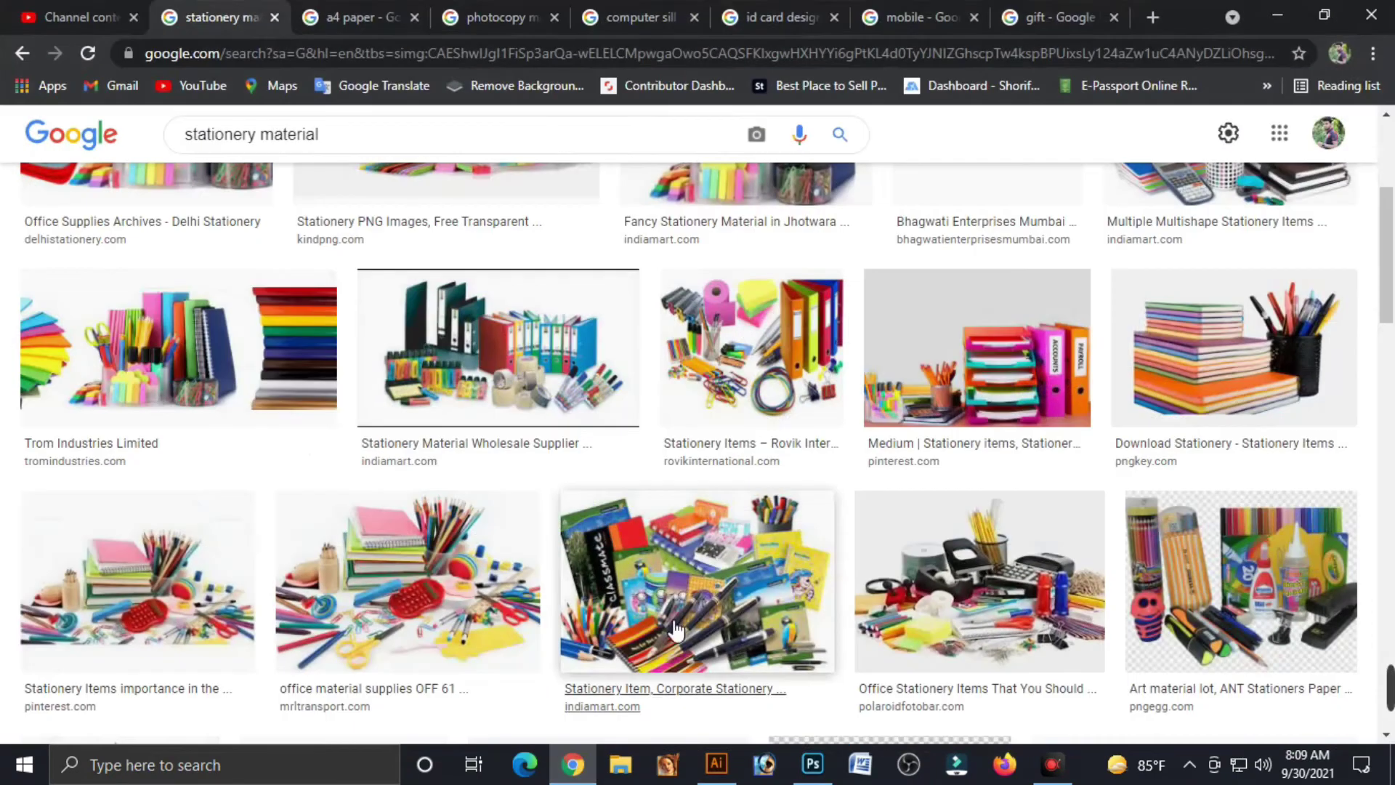
{"action": "left_click", "coordinate": [377, 19]}
{"action": "left_click", "coordinate": [501, 18]}
{"action": "left_click", "coordinate": [621, 17]}
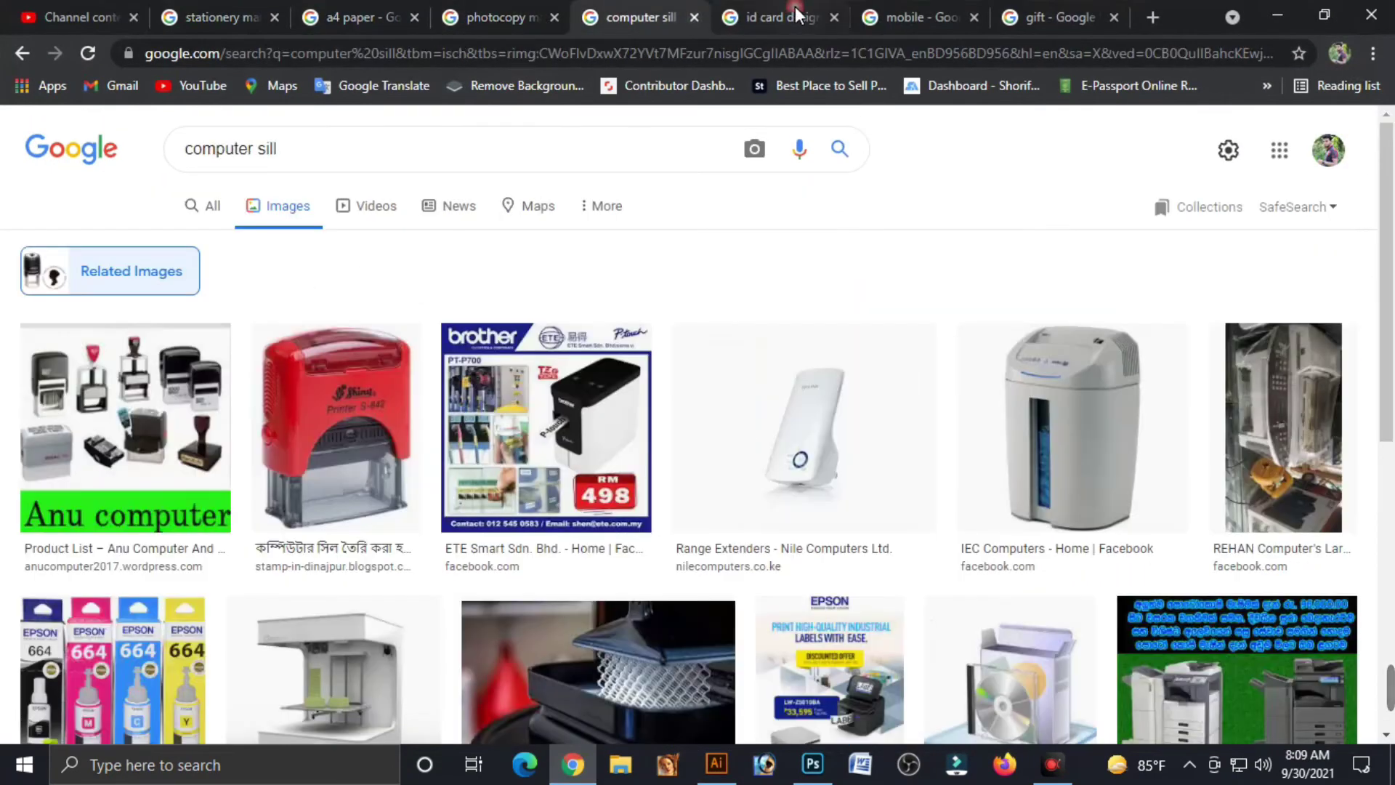
{"action": "left_click", "coordinate": [778, 17]}
{"action": "left_click", "coordinate": [919, 18]}
{"action": "left_click", "coordinate": [1057, 18]}
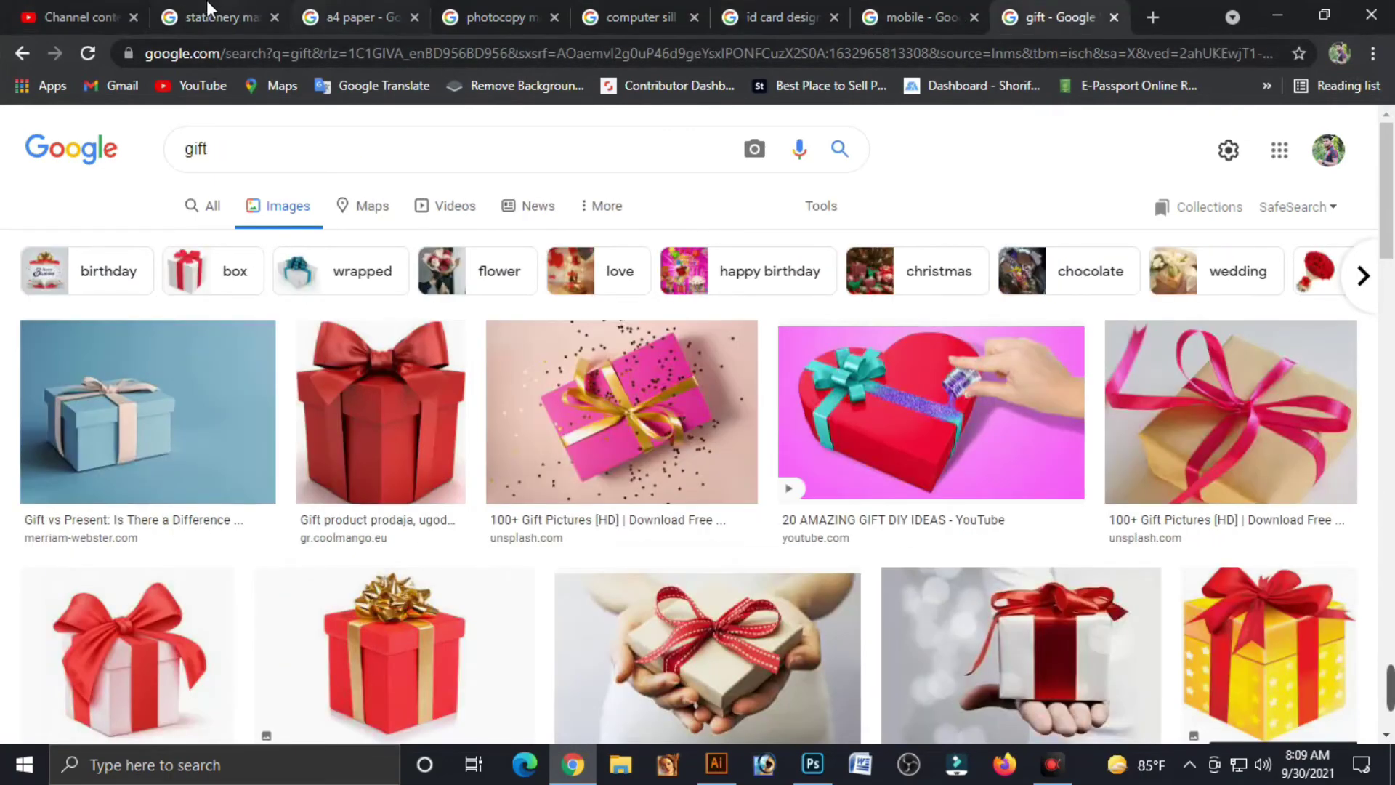
{"action": "left_click", "coordinate": [218, 17]}
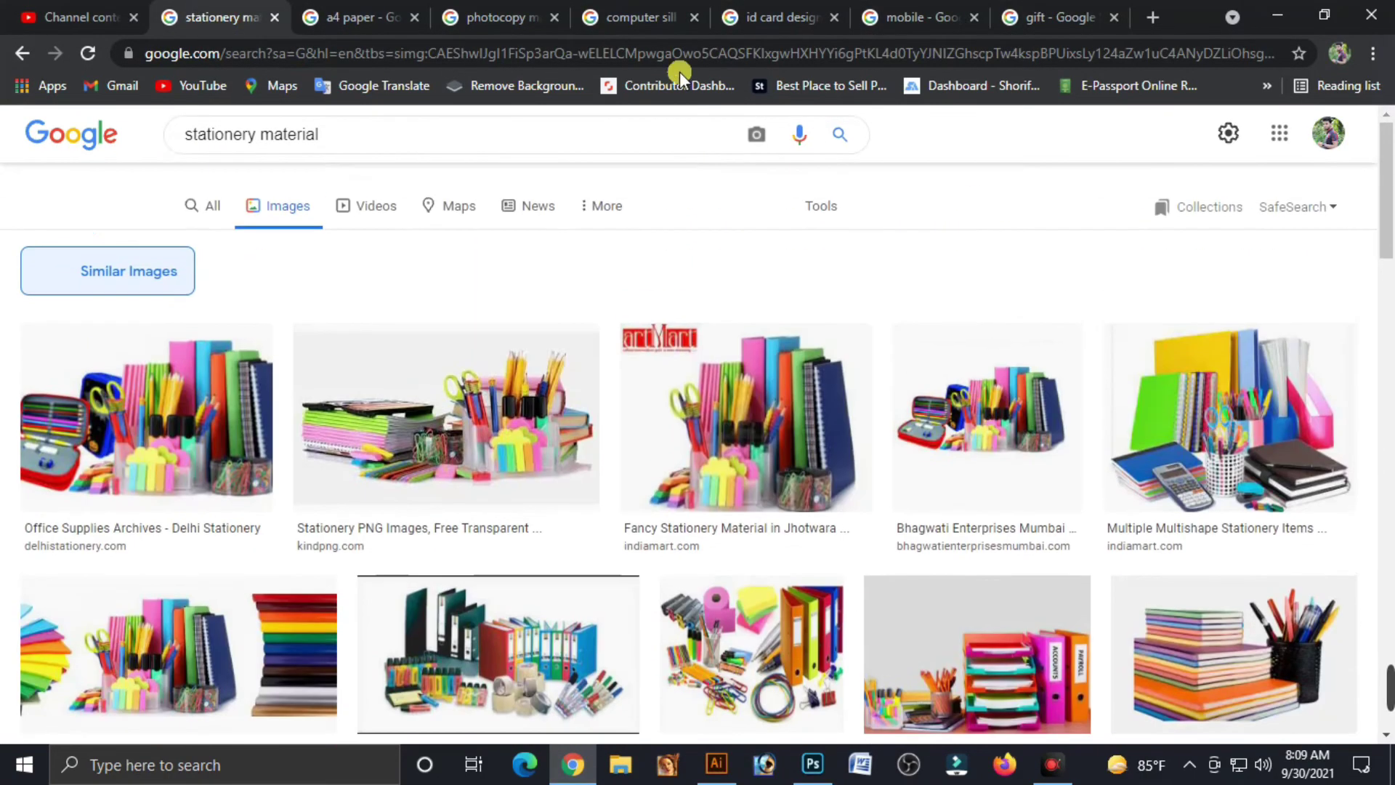
{"action": "left_click", "coordinate": [363, 17]}
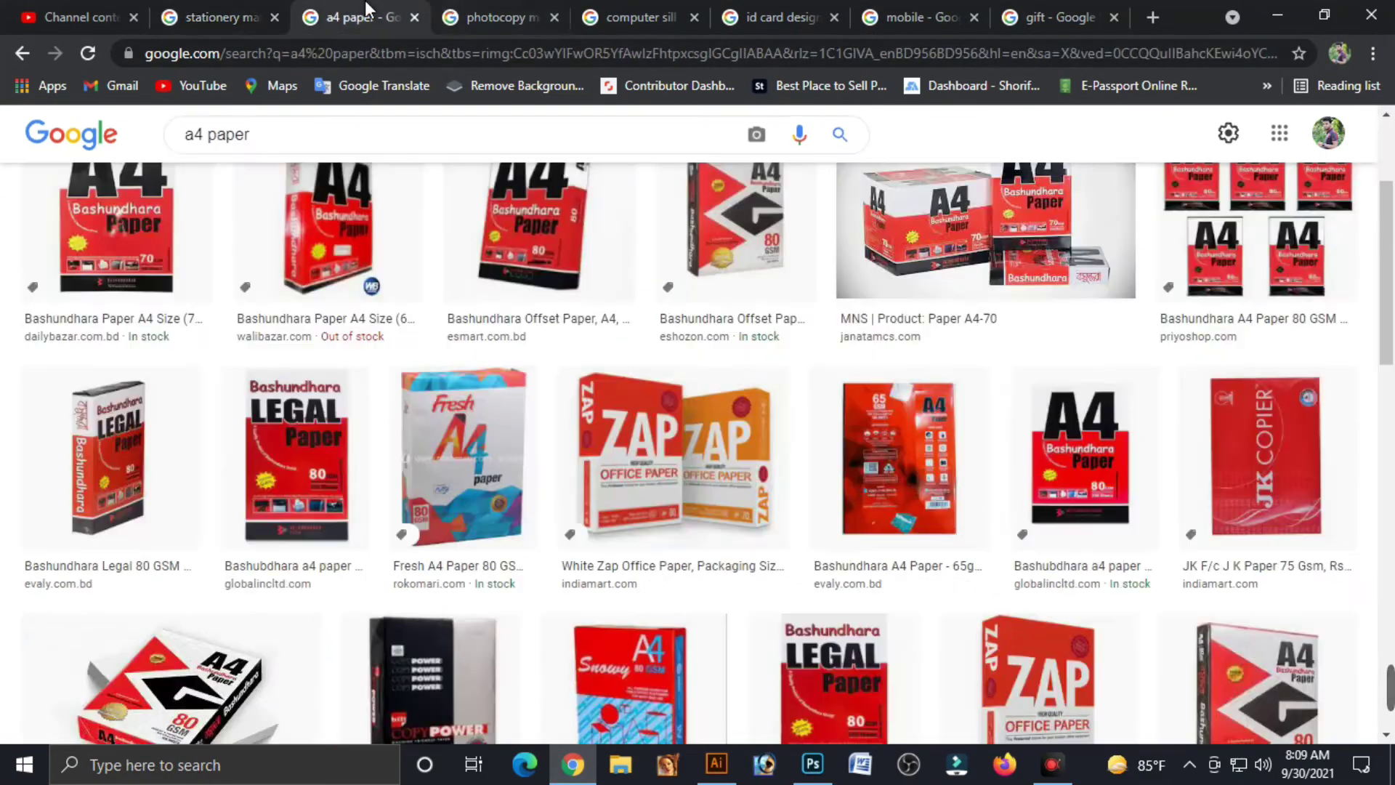
{"action": "left_click", "coordinate": [502, 17]}
{"action": "left_click", "coordinate": [632, 18]}
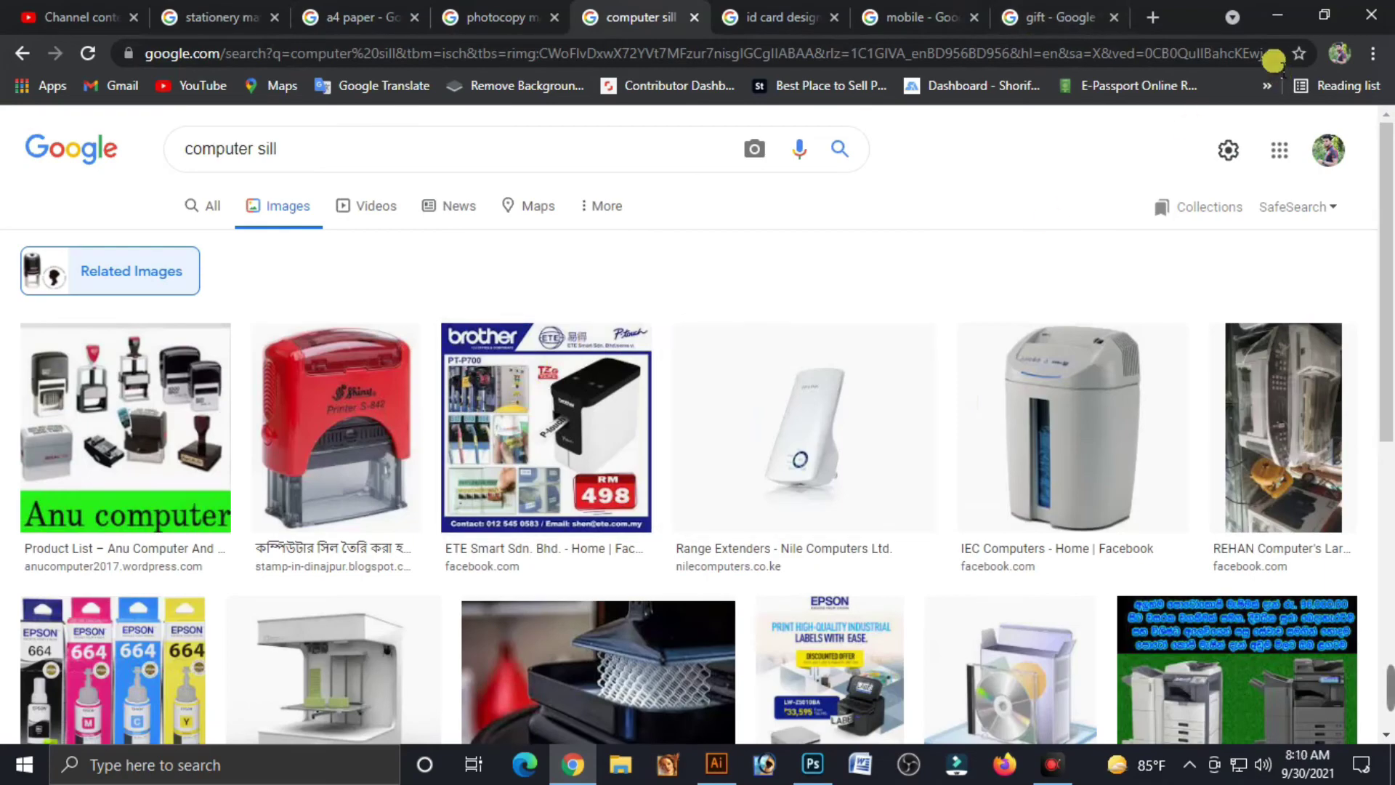
{"action": "left_click", "coordinate": [1281, 14]}
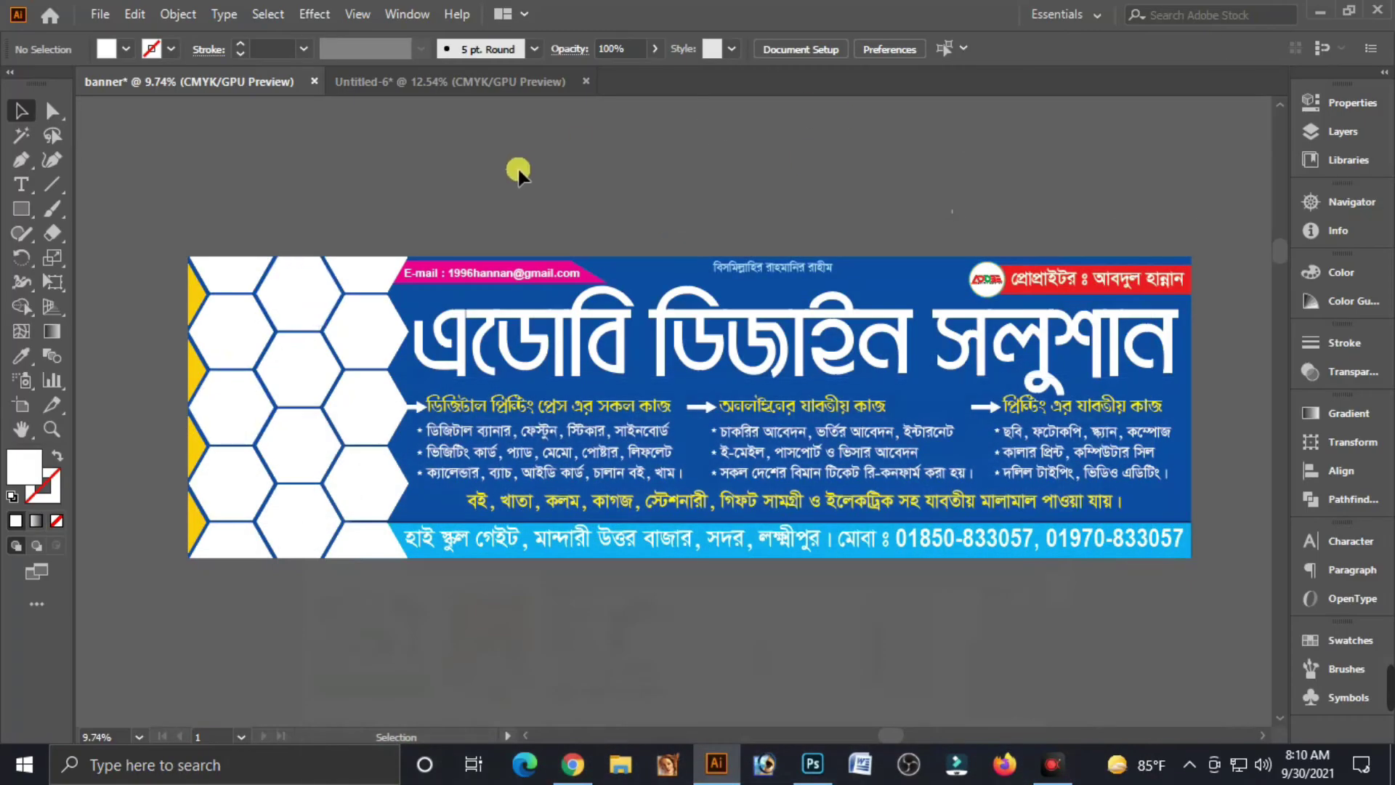
- Move all product photos from Untitled-6 into the banner document
{"action": "left_click", "coordinate": [435, 81]}
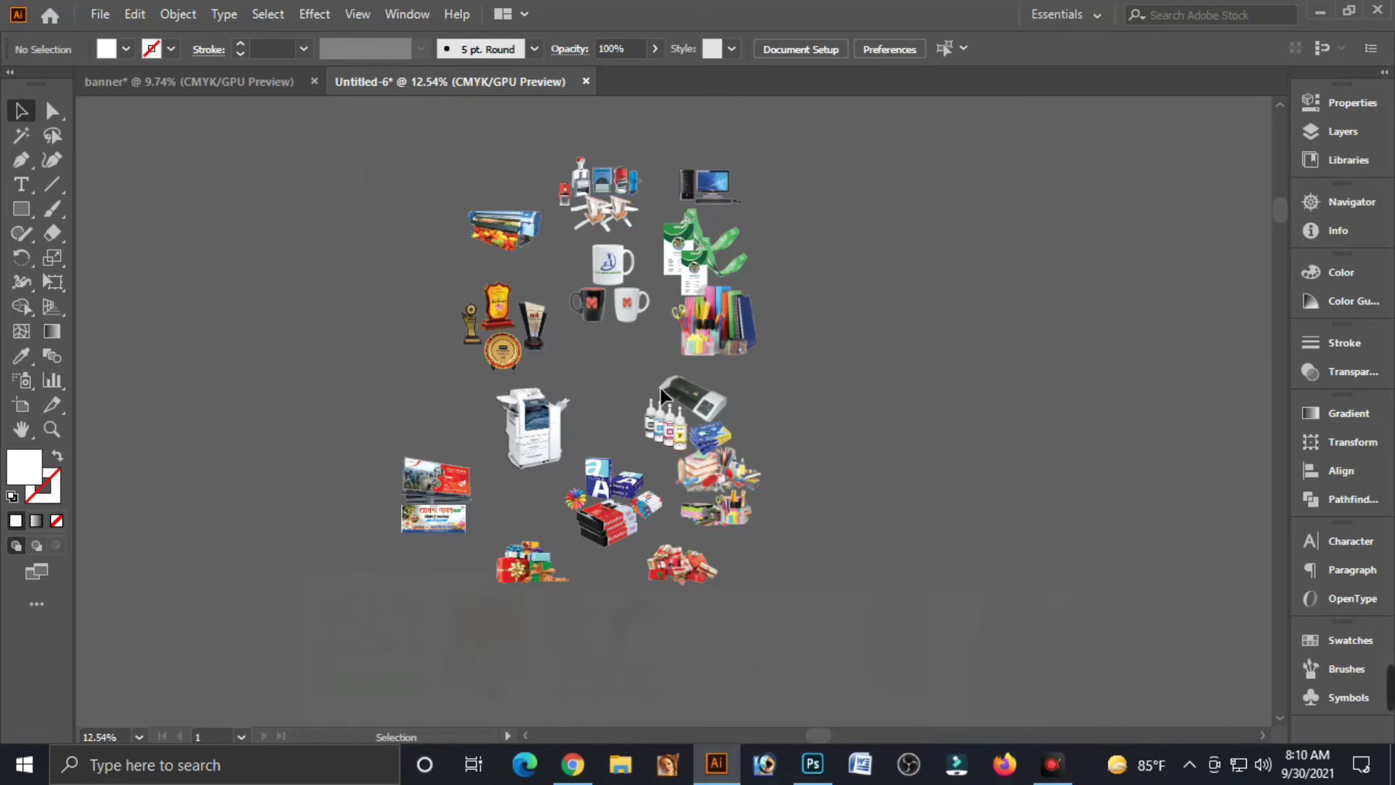
{"action": "key", "text": "ctrl+a"}
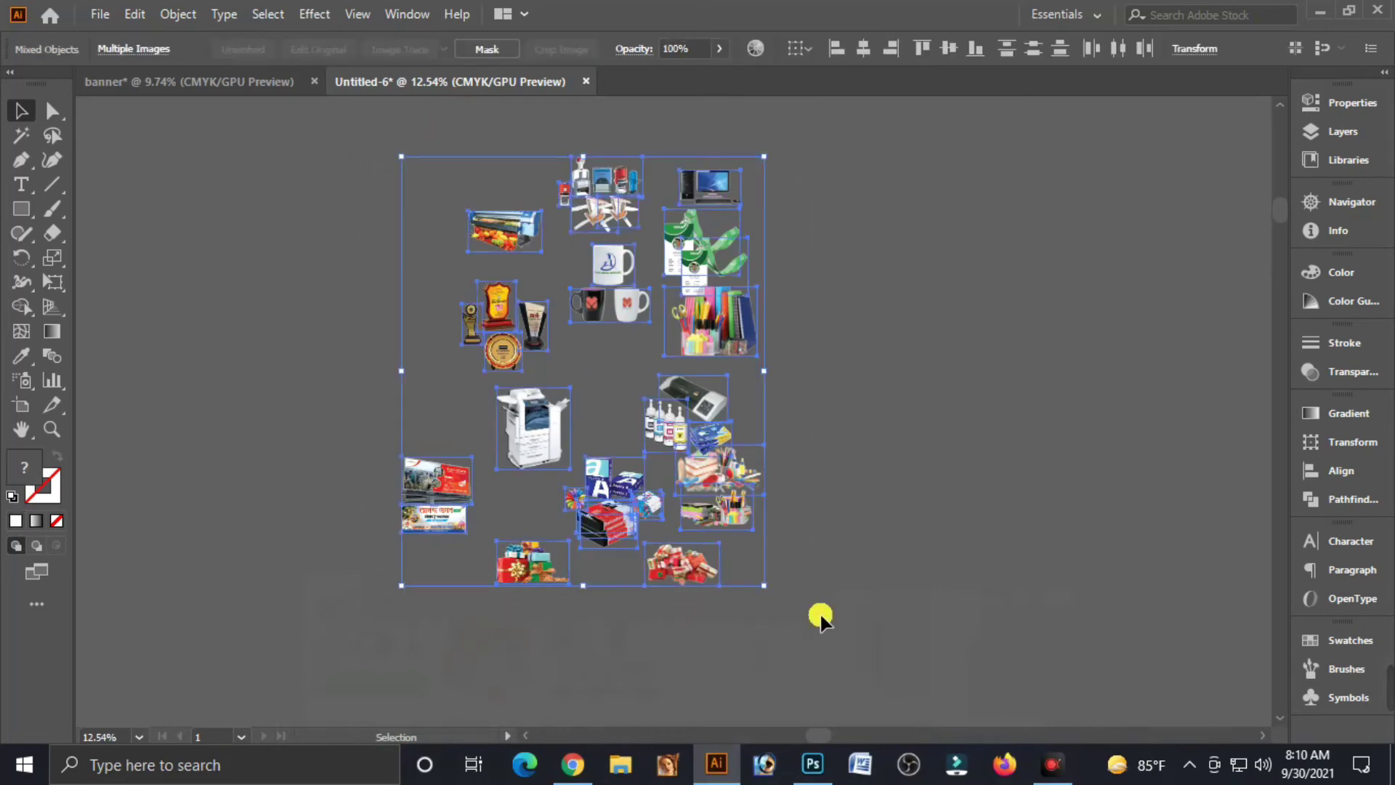
{"action": "key", "text": "Delete"}
{"action": "left_click", "coordinate": [191, 83]}
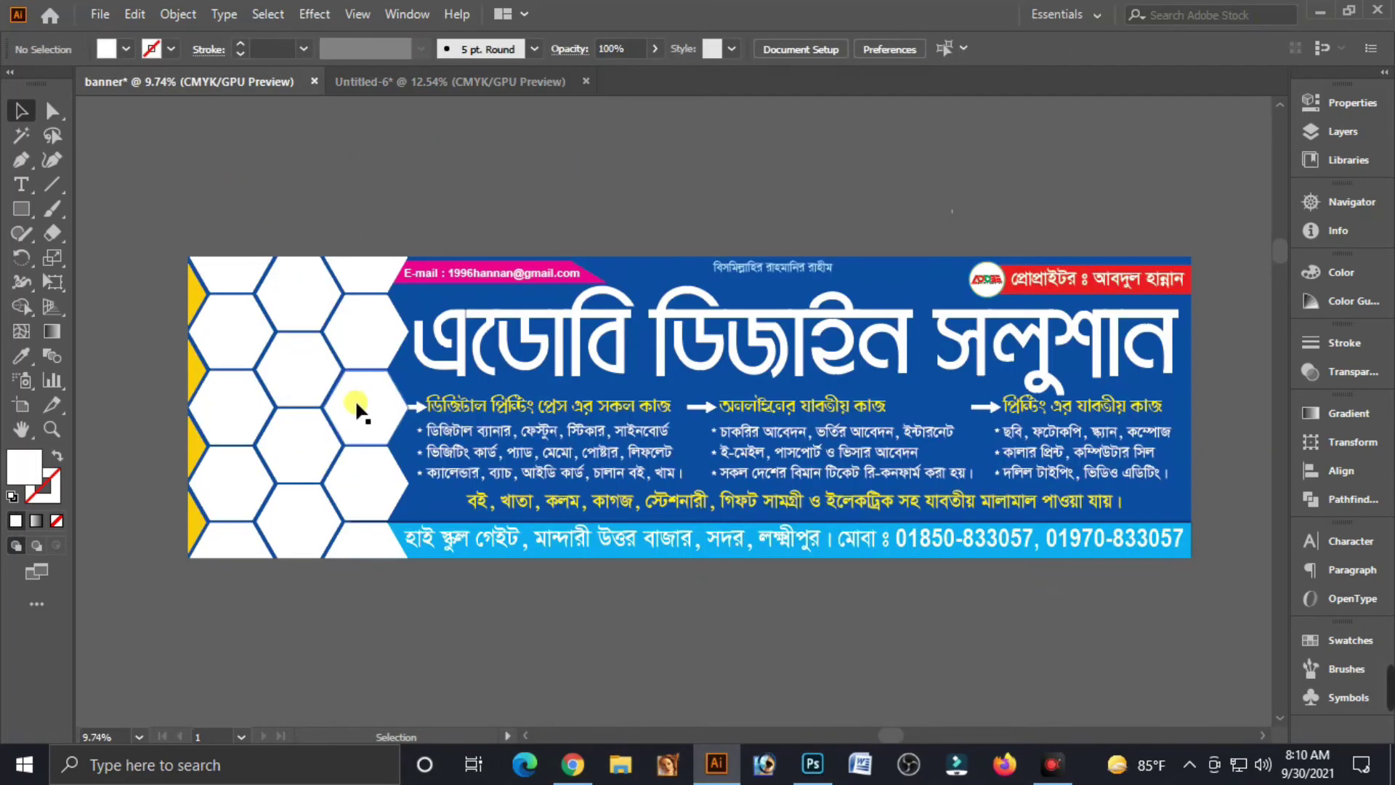
{"action": "key", "text": "ctrl+v"}
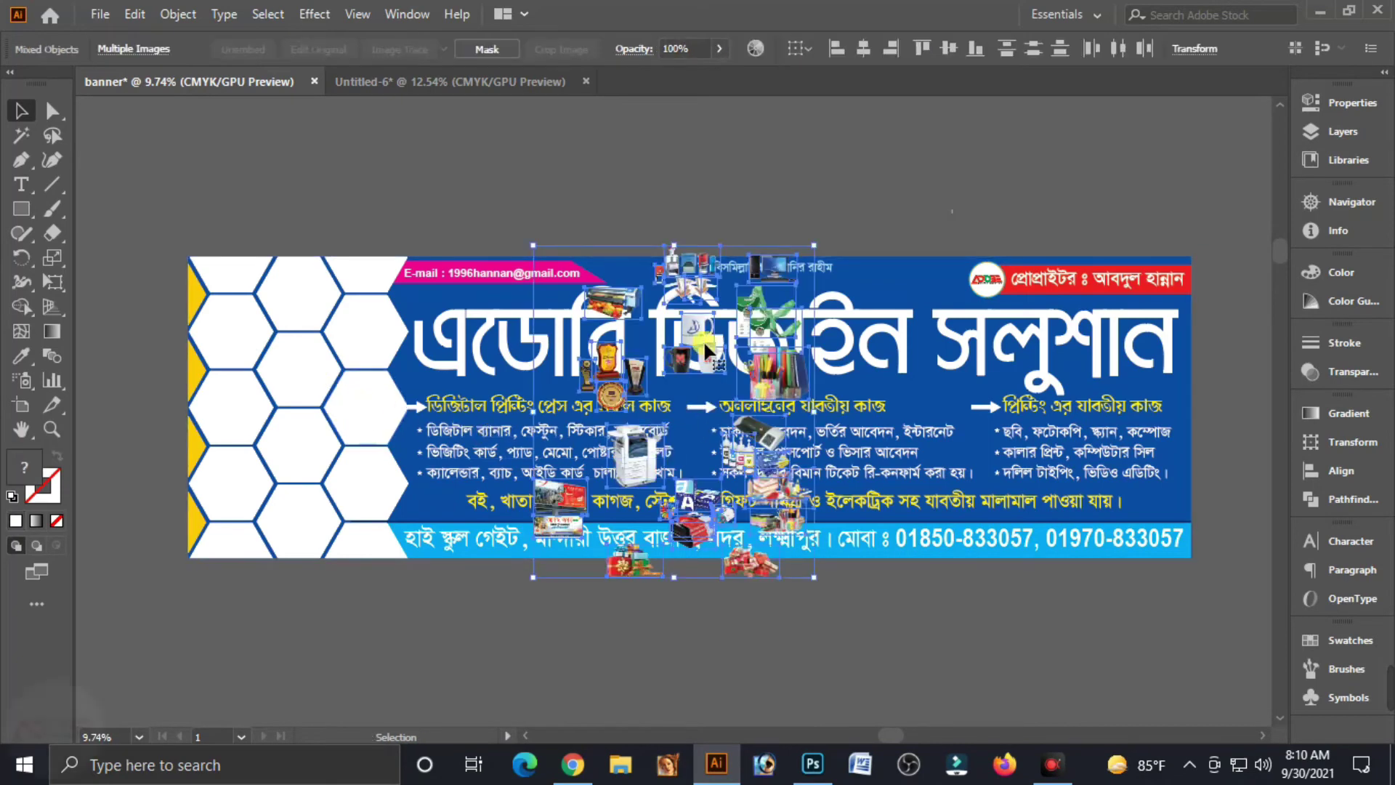
- Place the product photos on the pasteboard left of the banner and zoom in there
{"action": "mouse_move", "coordinate": [703, 340]}
{"action": "left_mouse_down"}
{"action": "mouse_move", "coordinate": [100, 352]}
{"action": "mouse_move", "coordinate": [195, 340]}
{"action": "left_mouse_up"}
{"action": "scroll", "coordinate": [309, 392], "scroll_direction": "left", "scroll_amount": 5}
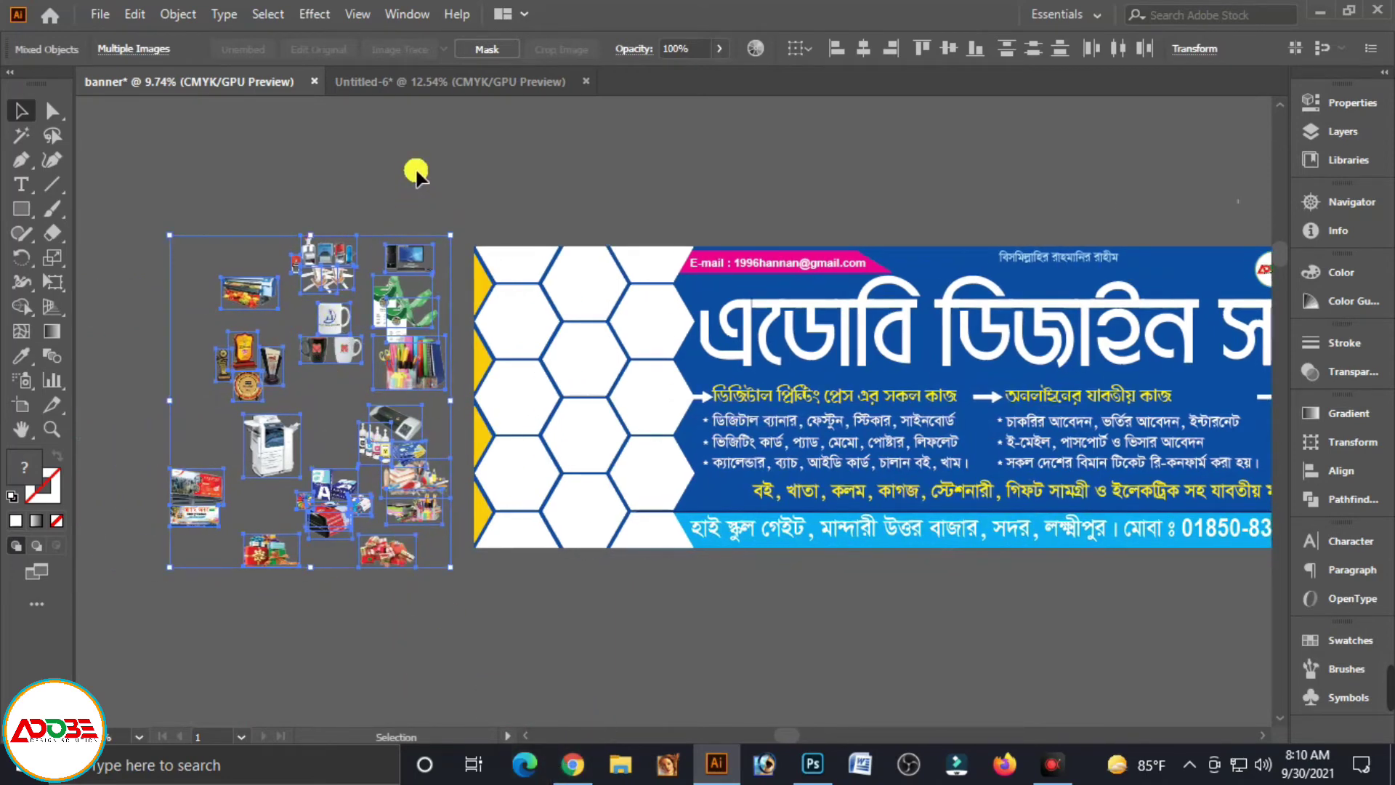
{"action": "left_click", "coordinate": [445, 151]}
{"action": "scroll", "coordinate": [510, 306], "scroll_direction": "up", "scroll_amount": 3}
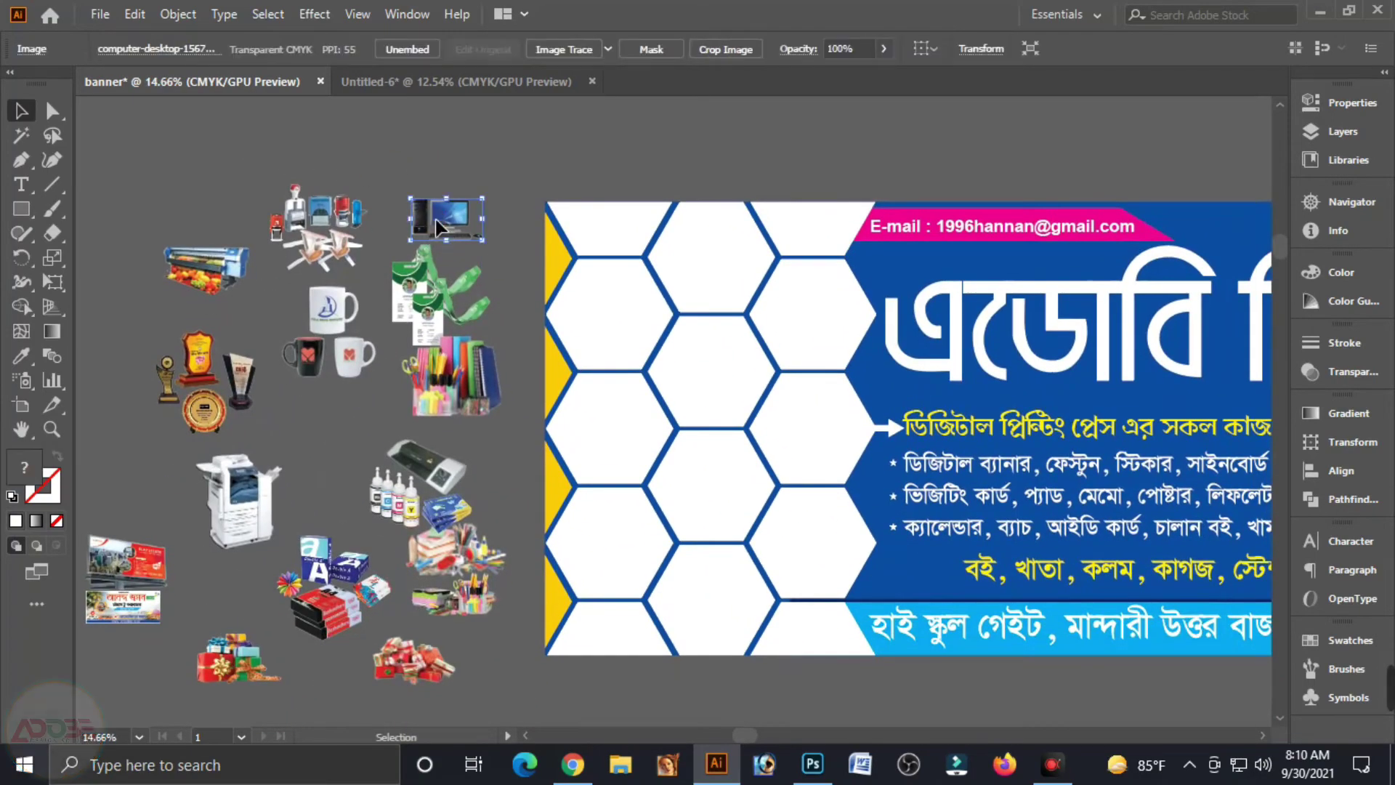
- Fill hexagons with computer, stamps, lanyard, mugs, pens, trophies, copier, laminator and A4 paper photos
{"action": "left_click_drag", "start_coordinate": [434, 220], "coordinate": [804, 231]}
{"action": "left_click_drag", "start_coordinate": [341, 254], "coordinate": [592, 226]}
{"action": "mouse_move", "coordinate": [439, 291]}
{"action": "left_mouse_down"}
{"action": "mouse_move", "coordinate": [782, 311]}
{"action": "mouse_move", "coordinate": [802, 352]}
{"action": "left_mouse_up"}
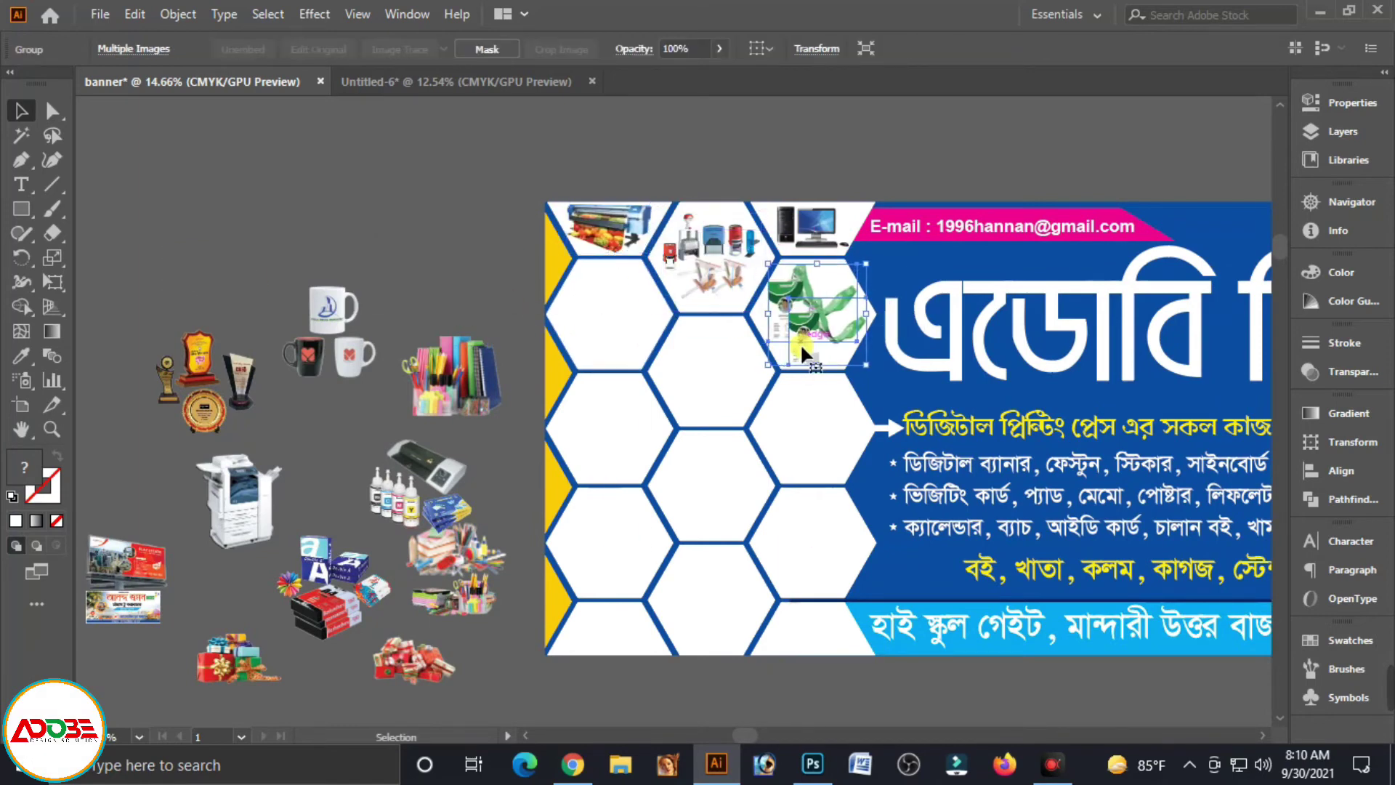
{"action": "left_click_drag", "start_coordinate": [701, 374], "coordinate": [701, 374]}
{"action": "left_click_drag", "start_coordinate": [330, 320], "coordinate": [605, 298]}
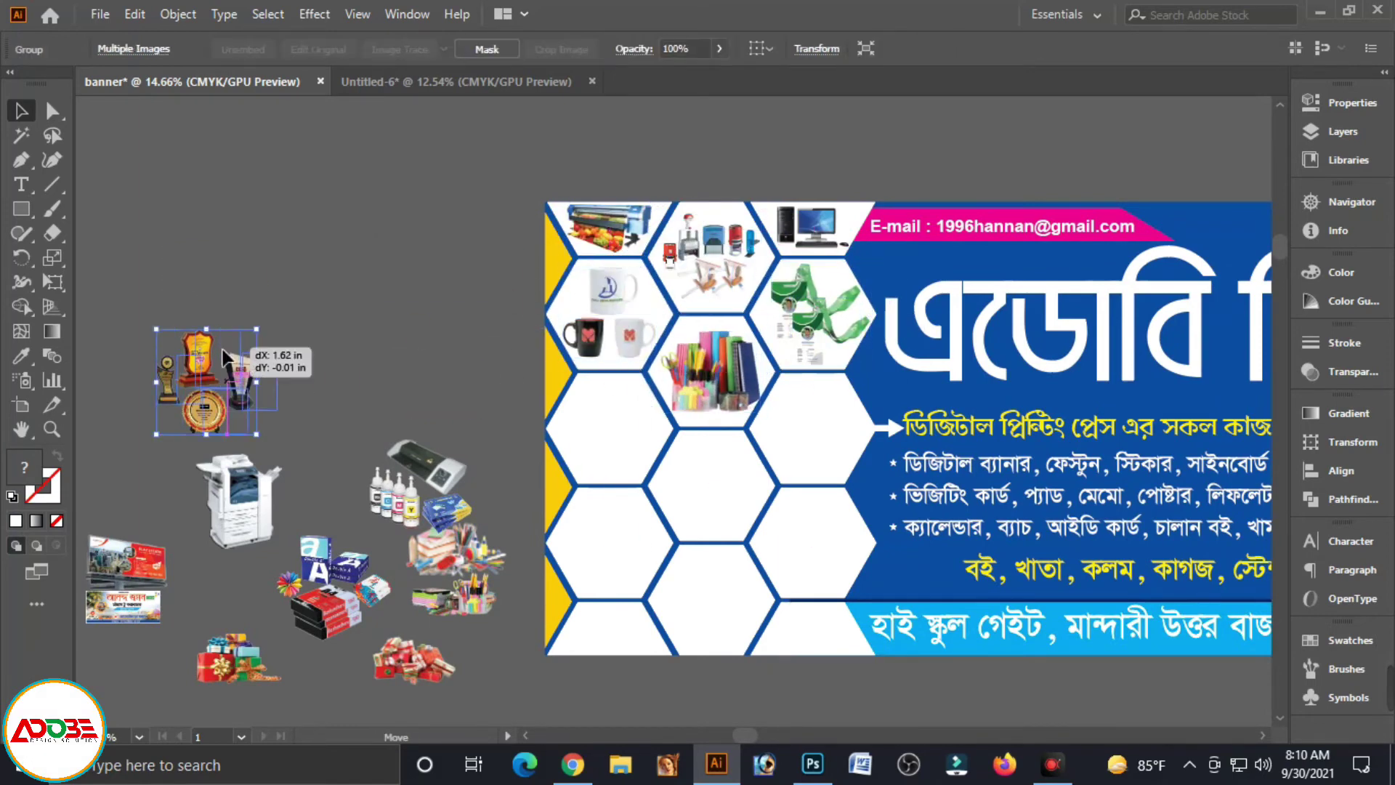
{"action": "left_click_drag", "start_coordinate": [203, 381], "coordinate": [637, 481]}
{"action": "left_click_drag", "start_coordinate": [238, 501], "coordinate": [613, 538]}
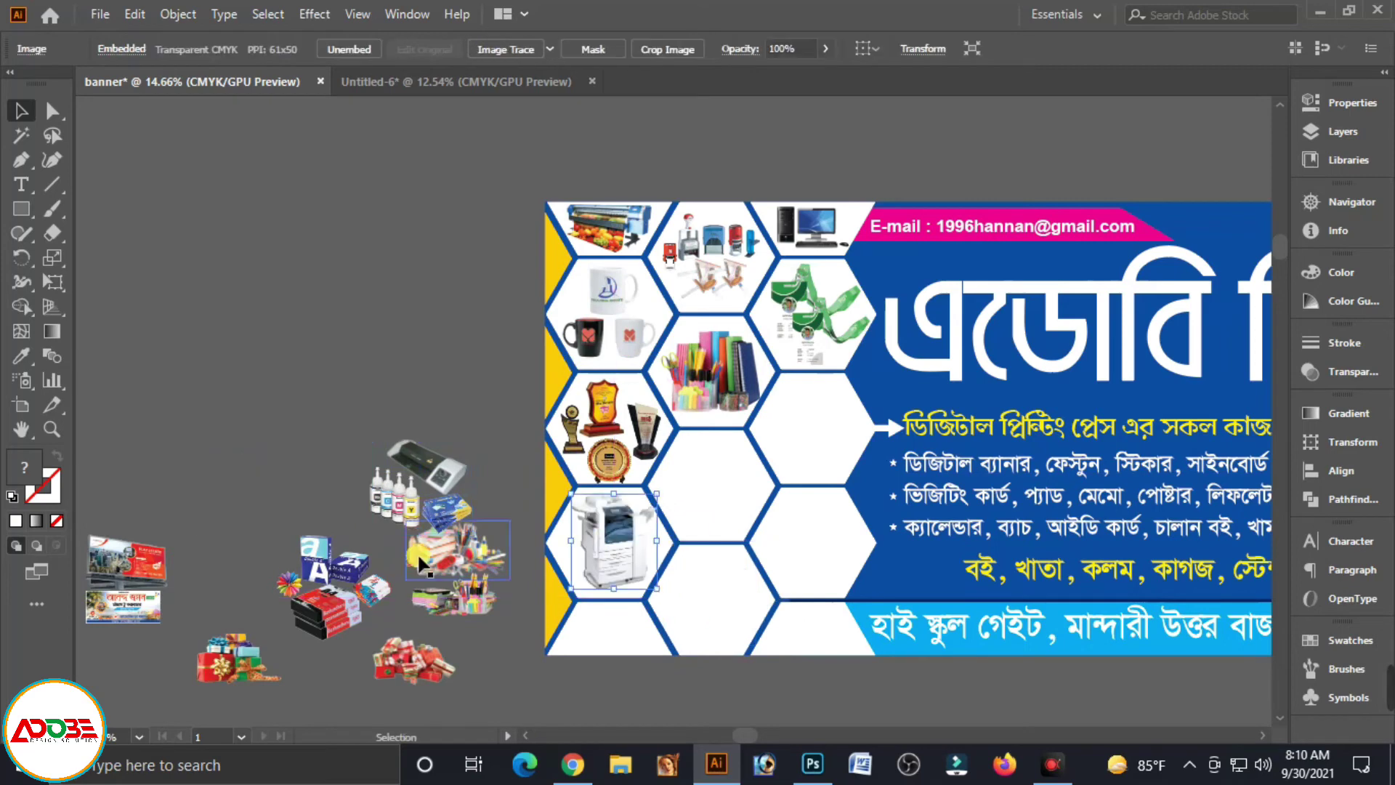
{"action": "left_click_drag", "start_coordinate": [387, 490], "coordinate": [678, 602]}
{"action": "left_click_drag", "start_coordinate": [334, 574], "coordinate": [810, 531]}
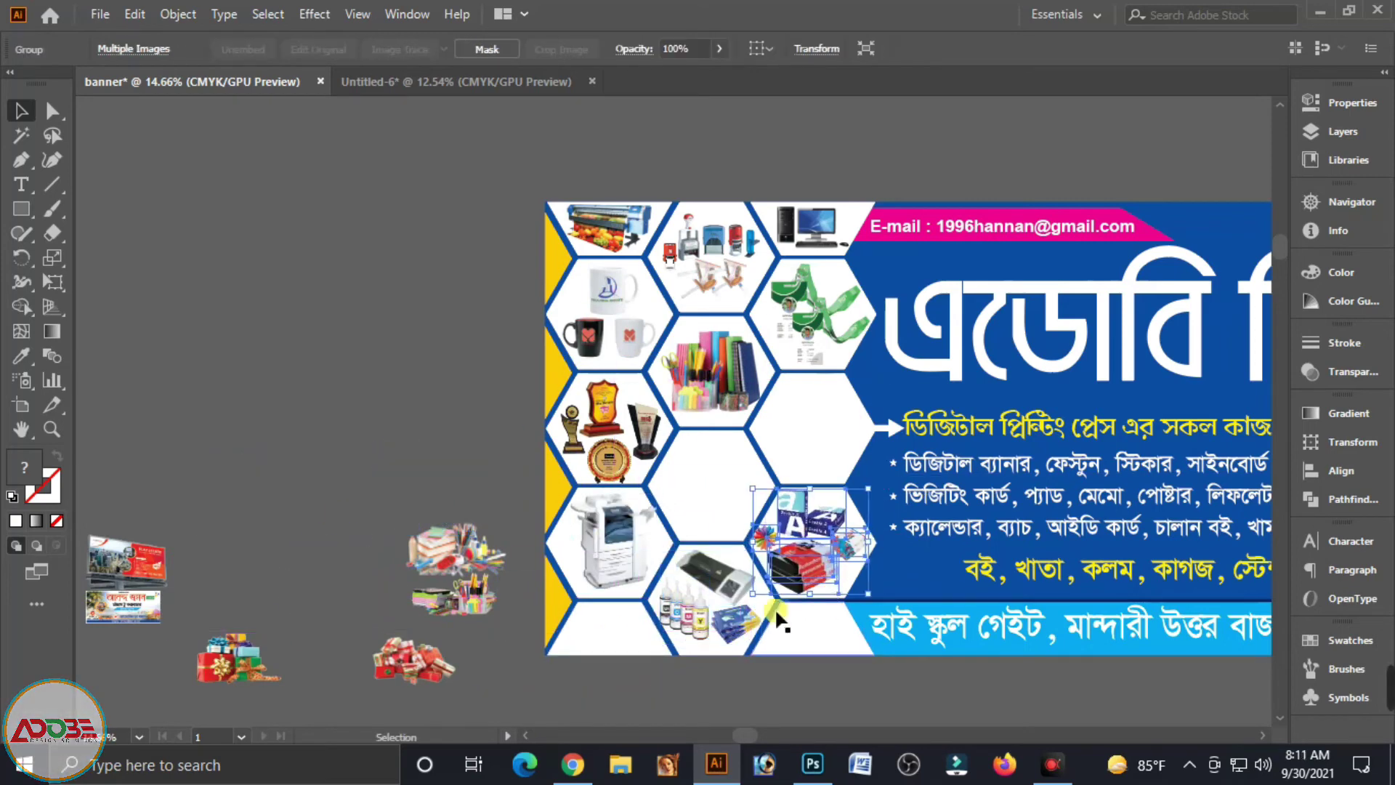
- Fill remaining hexagons with books-and-stationery, two gift, and banner-print sample photos
{"action": "left_click", "coordinate": [465, 555]}
{"action": "left_click", "coordinate": [477, 597], "text": "shift"}
{"action": "left_click_drag", "start_coordinate": [478, 597], "coordinate": [737, 512]}
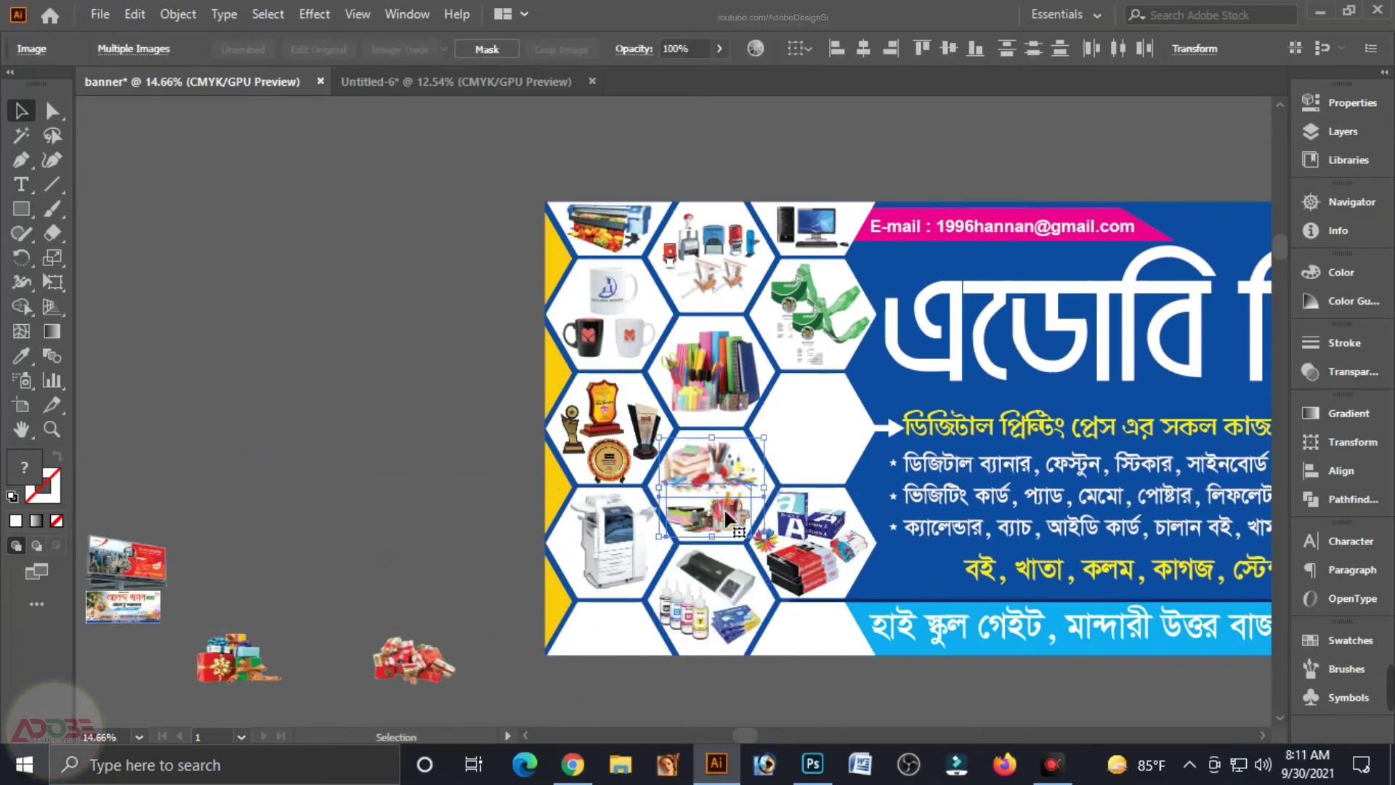
{"action": "left_click_drag", "start_coordinate": [434, 672], "coordinate": [843, 639]}
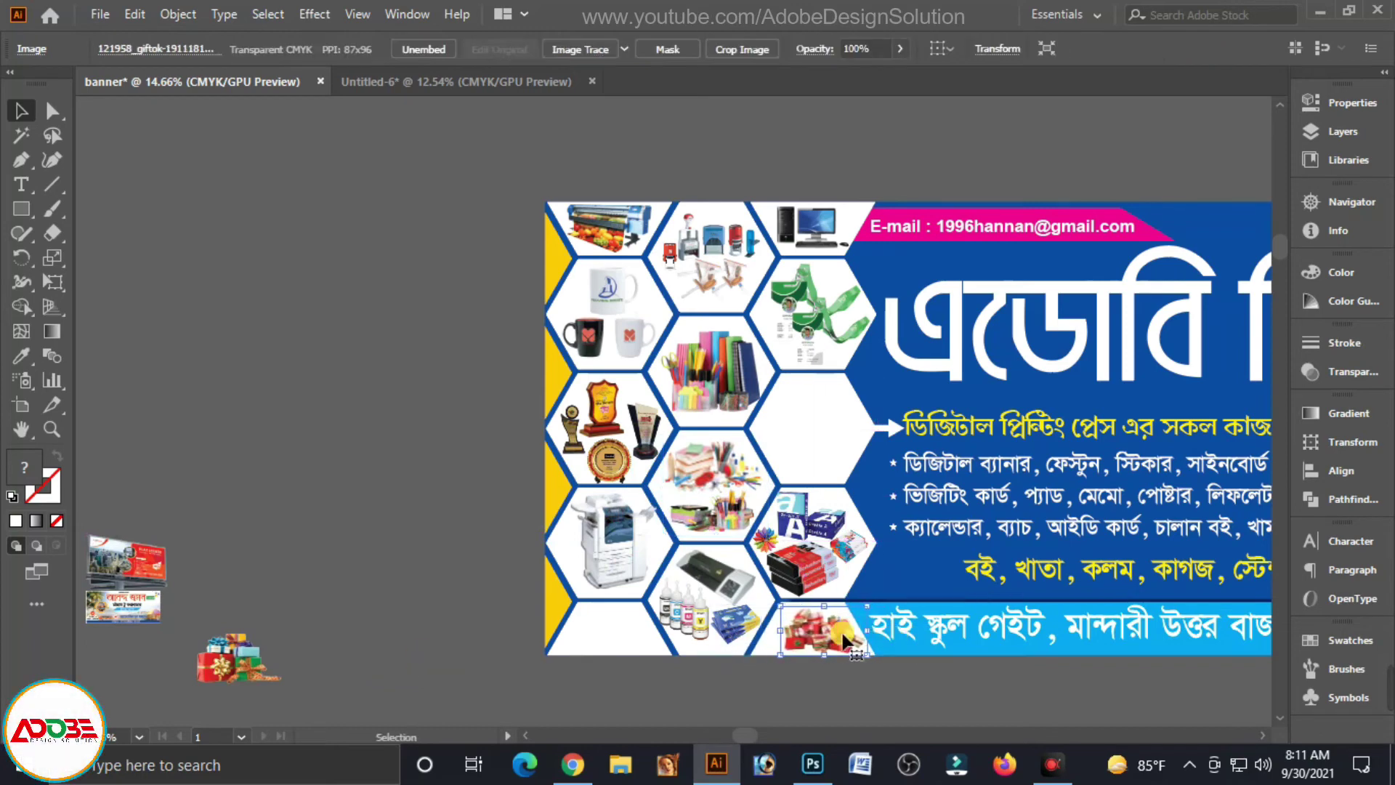
{"action": "left_click_drag", "start_coordinate": [240, 657], "coordinate": [616, 629]}
{"action": "left_click", "coordinate": [124, 559]}
{"action": "left_click", "coordinate": [124, 606], "text": "shift"}
{"action": "left_click_drag", "start_coordinate": [123, 607], "coordinate": [812, 454]}
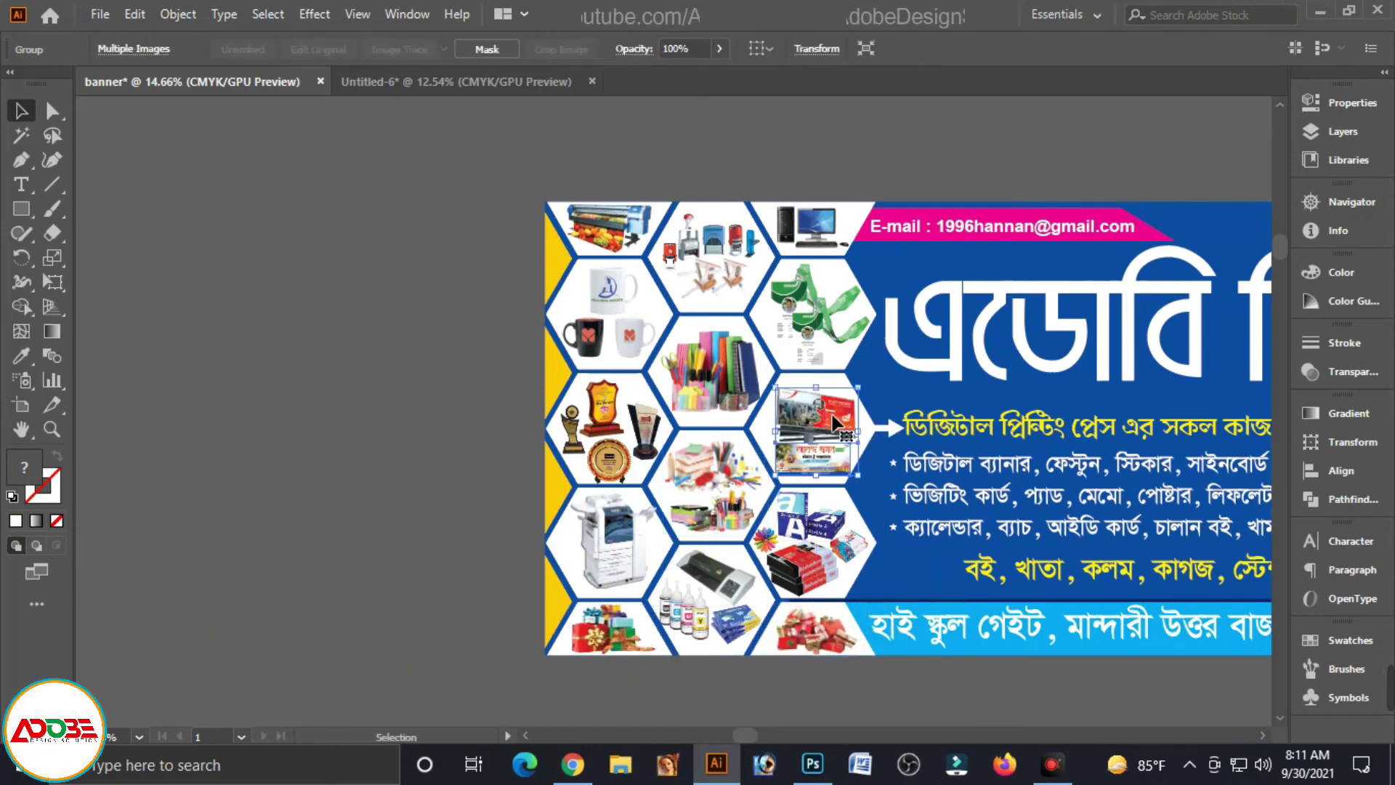
{"action": "left_click", "coordinate": [817, 487]}
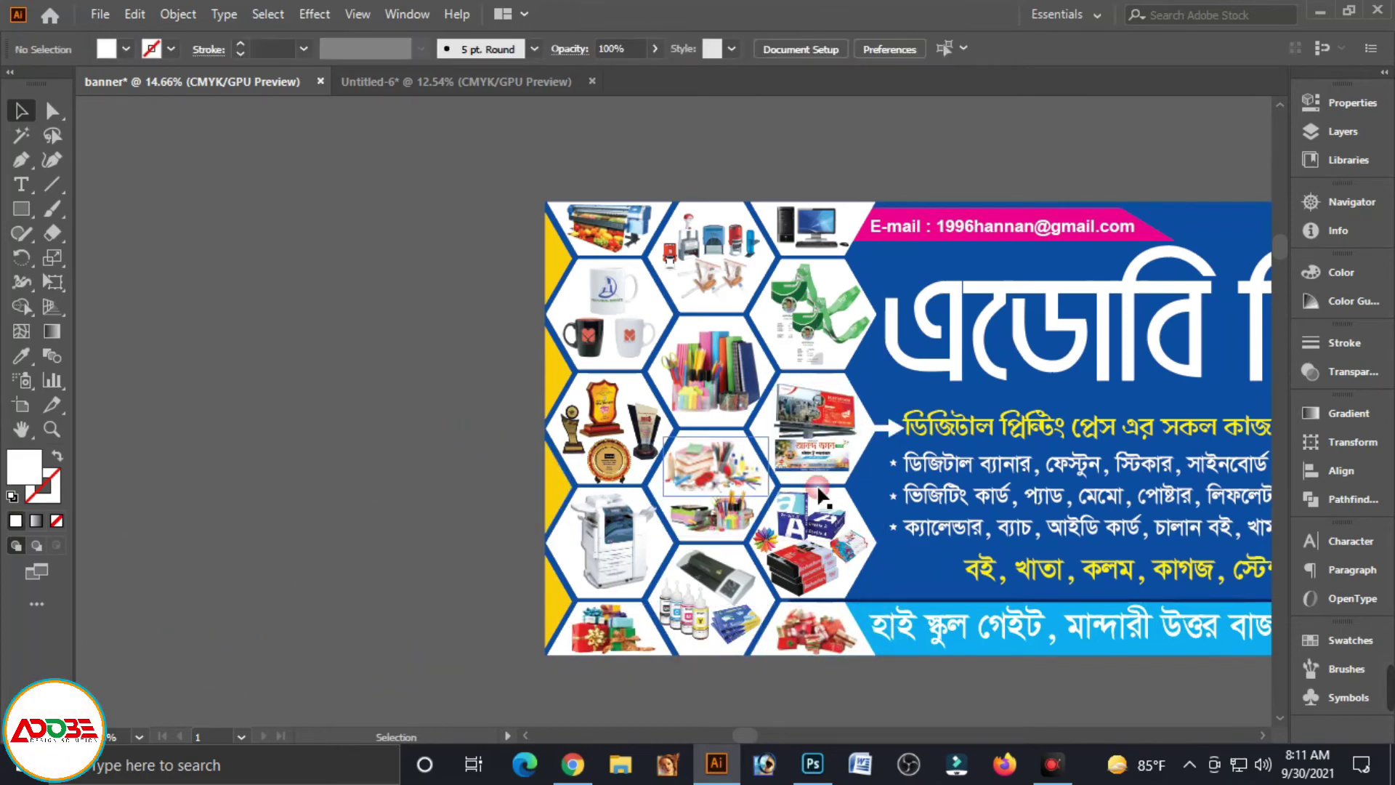
- Zoom out and pan to center the whole finished banner in view
{"action": "left_click_drag", "start_coordinate": [1136, 502], "coordinate": [767, 506]}
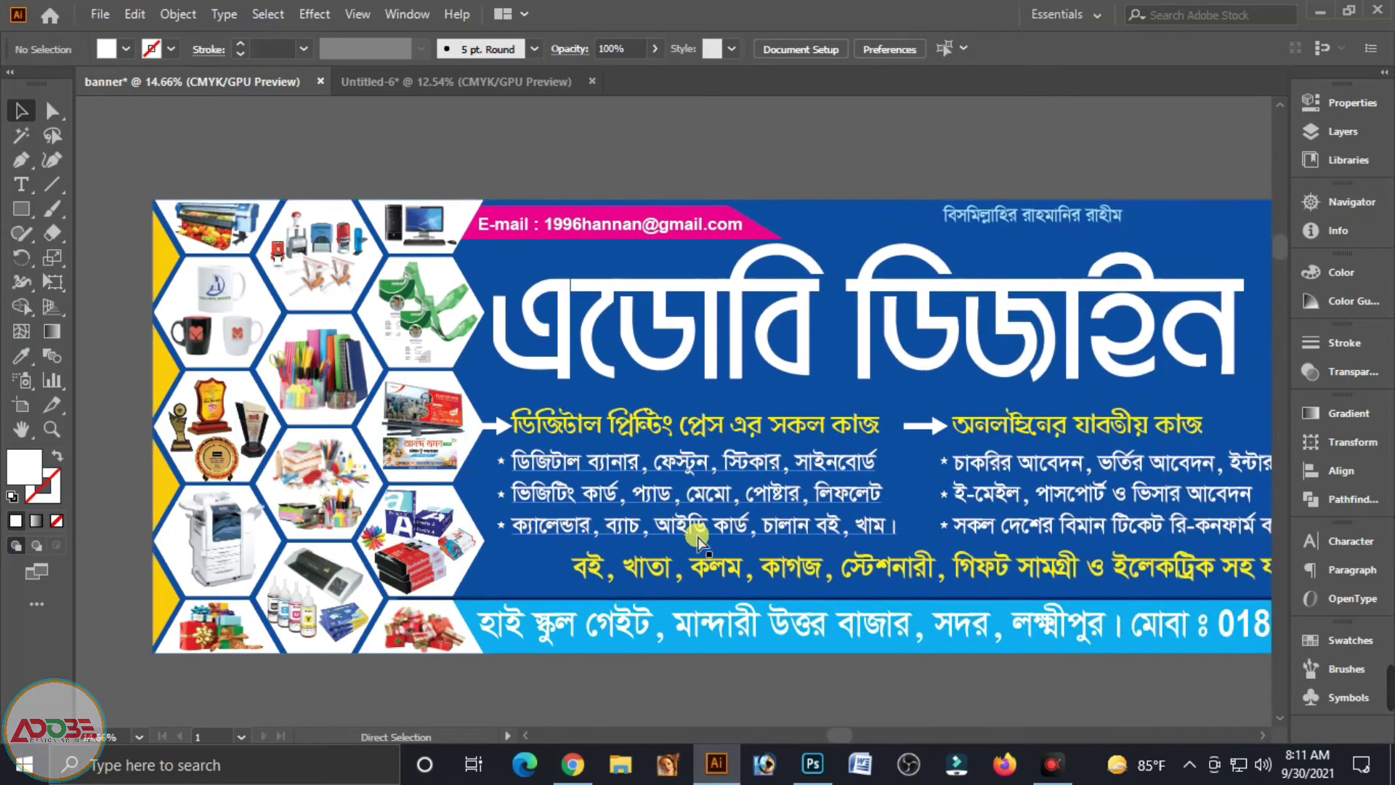
{"action": "key", "text": "ctrl+minus"}
{"action": "key", "text": "ctrl+minus"}
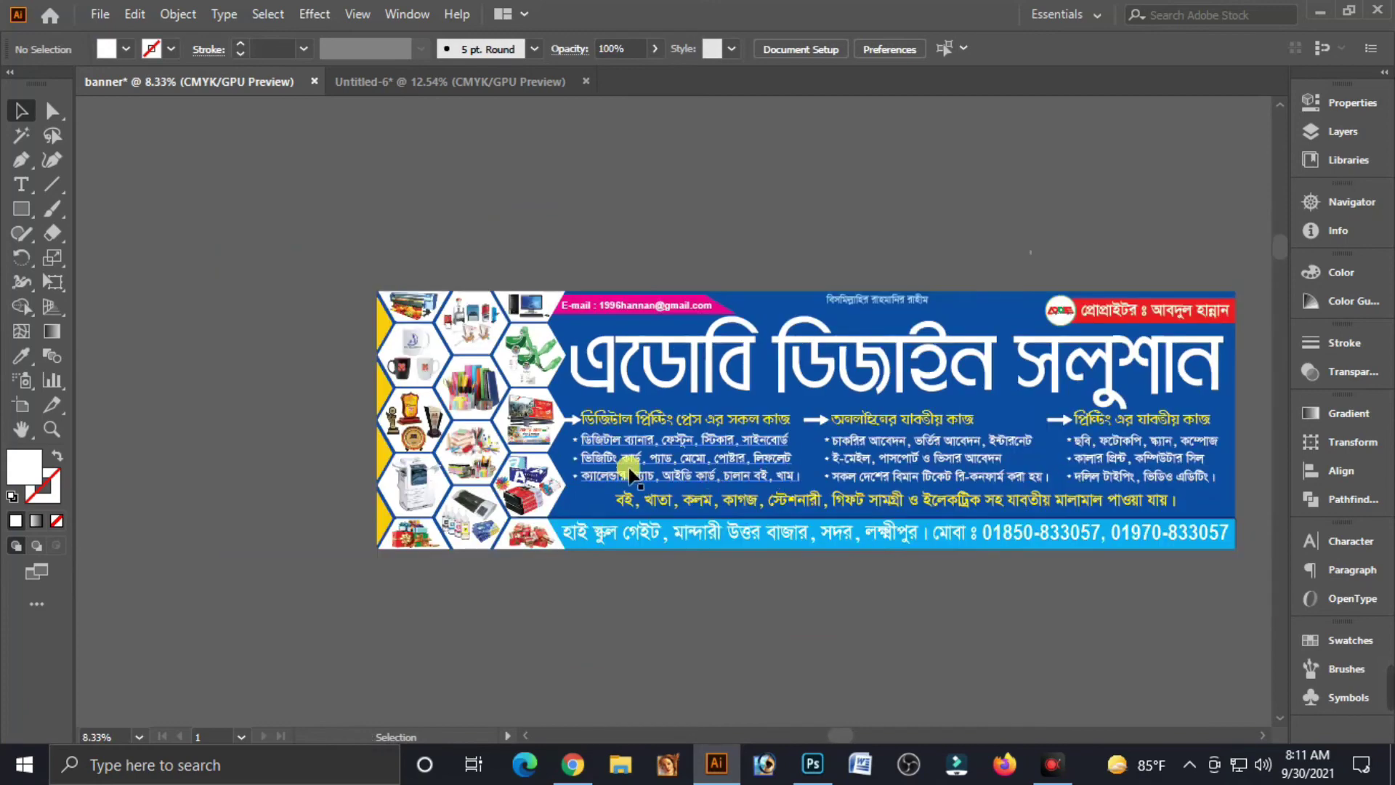
{"action": "left_click_drag", "start_coordinate": [330, 258], "coordinate": [378, 257]}
{"action": "left_click_drag", "start_coordinate": [1017, 435], "coordinate": [814, 403]}
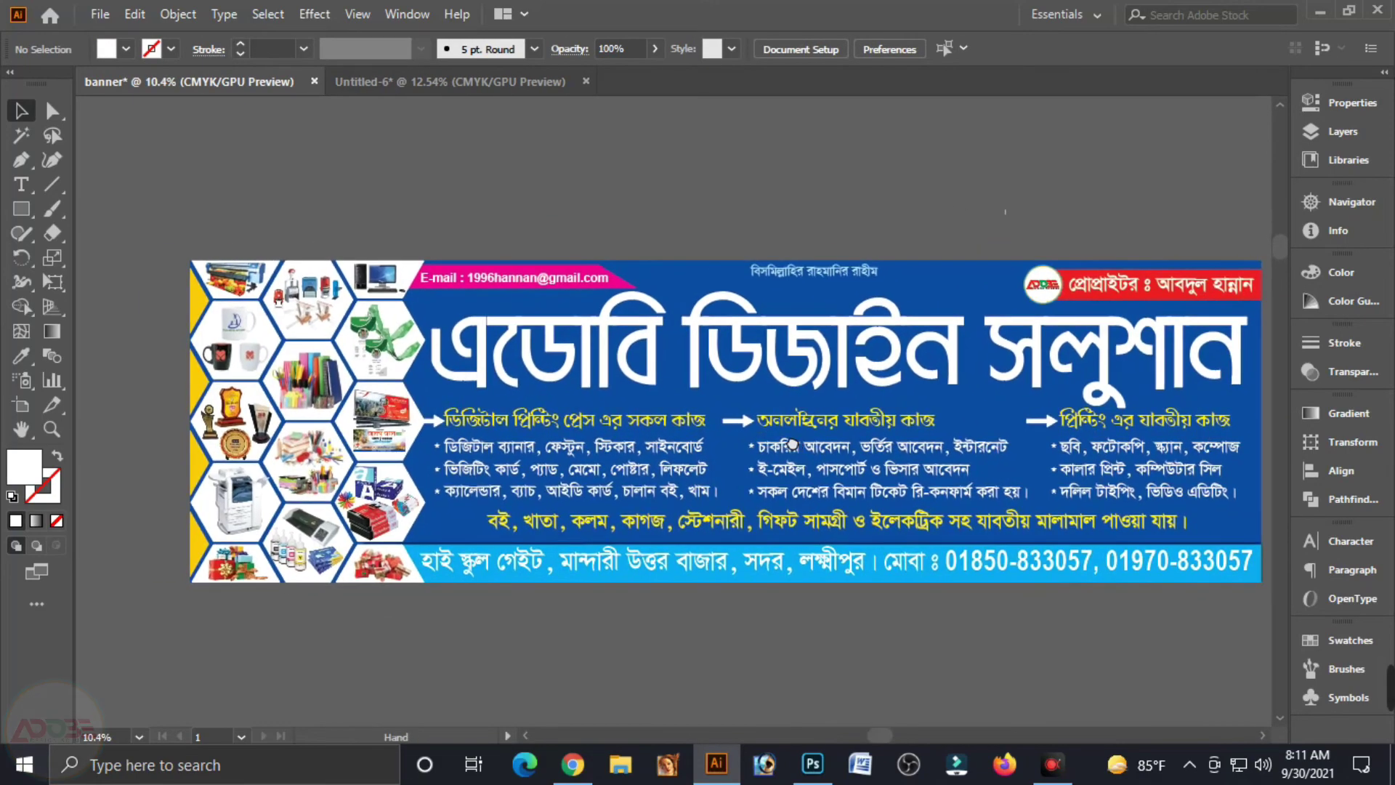
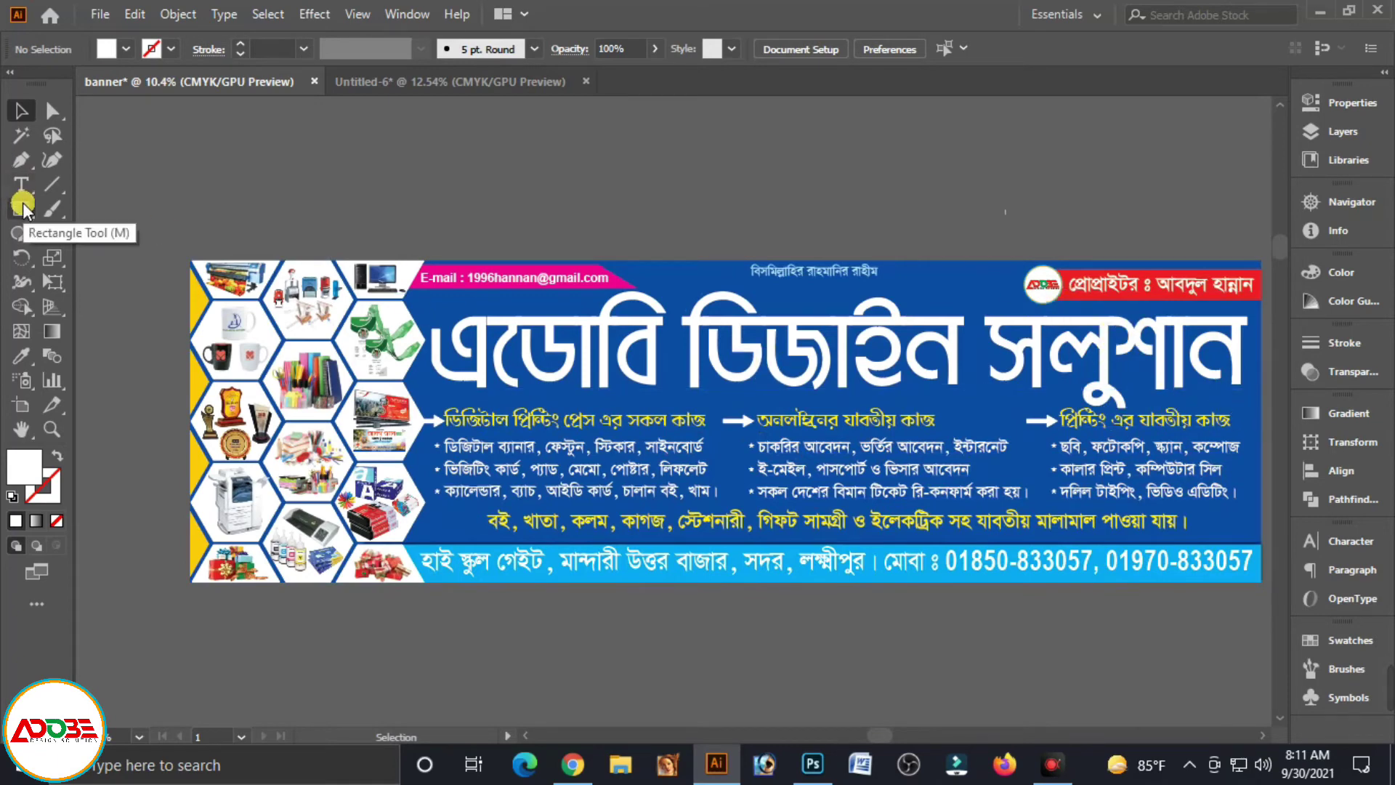
- Draw a white circle with the Ellipse Tool above the banner and select it
{"action": "left_click_drag", "start_coordinate": [23, 206], "coordinate": [109, 255]}
{"action": "left_click", "coordinate": [102, 263]}
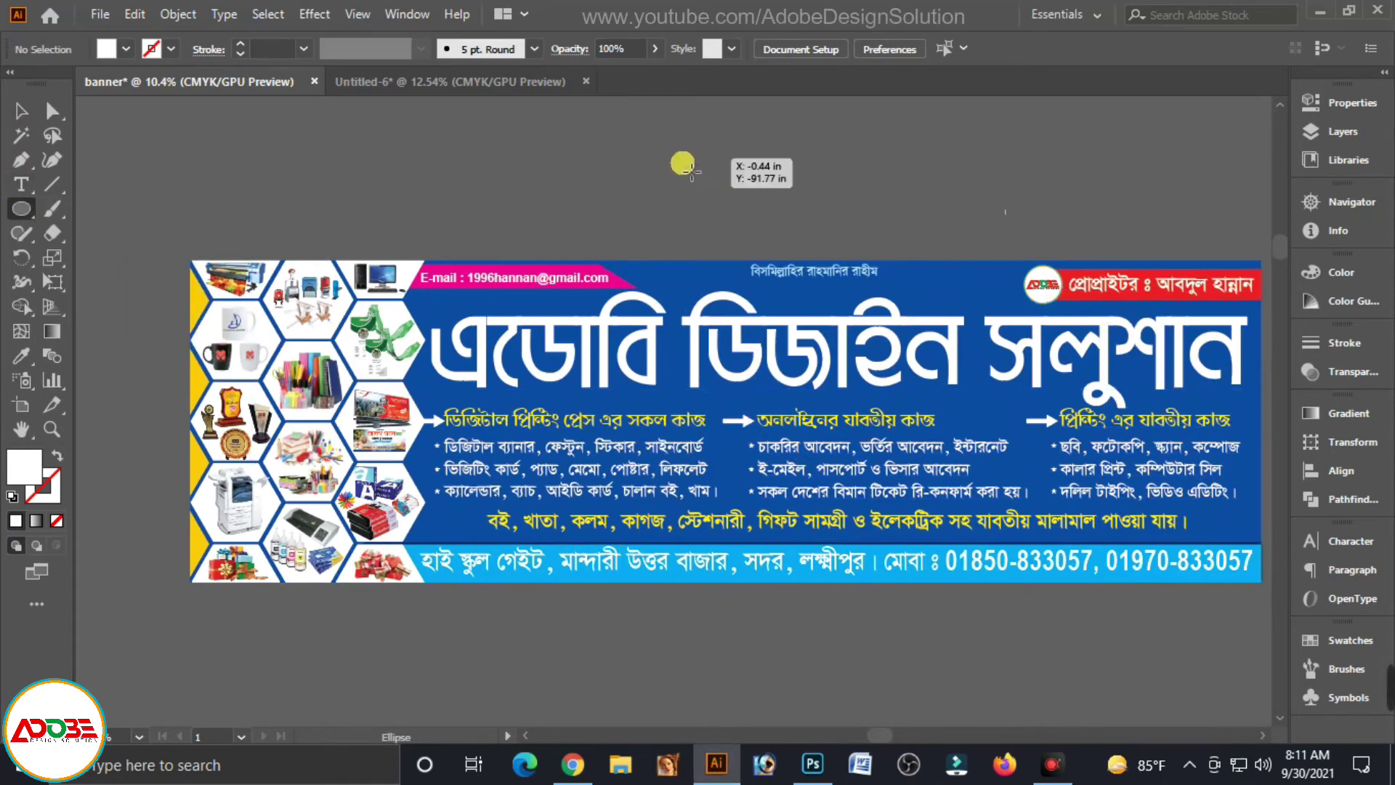
{"action": "left_click_drag", "start_coordinate": [740, 198], "coordinate": [752, 236]}
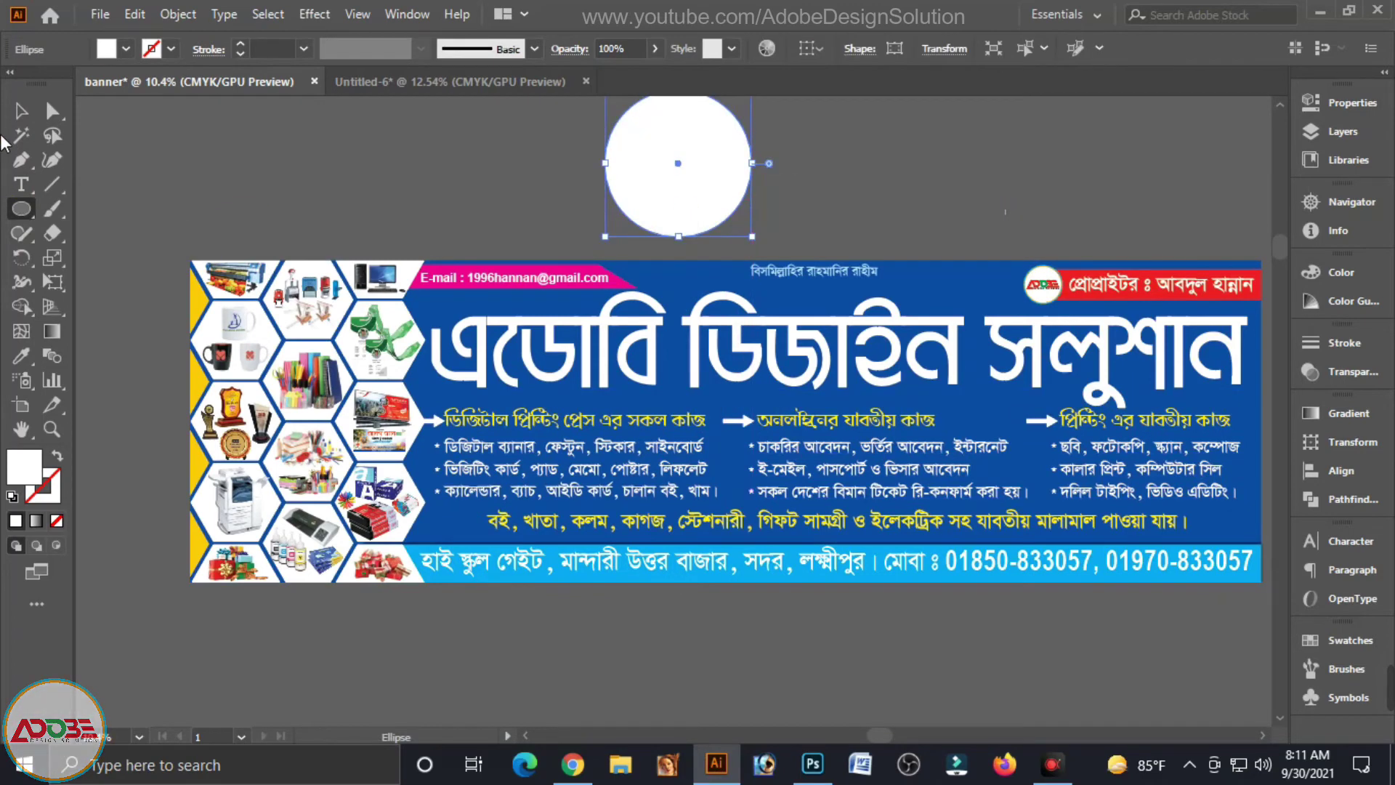
{"action": "left_click", "coordinate": [16, 112]}
{"action": "left_click_drag", "start_coordinate": [683, 168], "coordinate": [663, 180]}
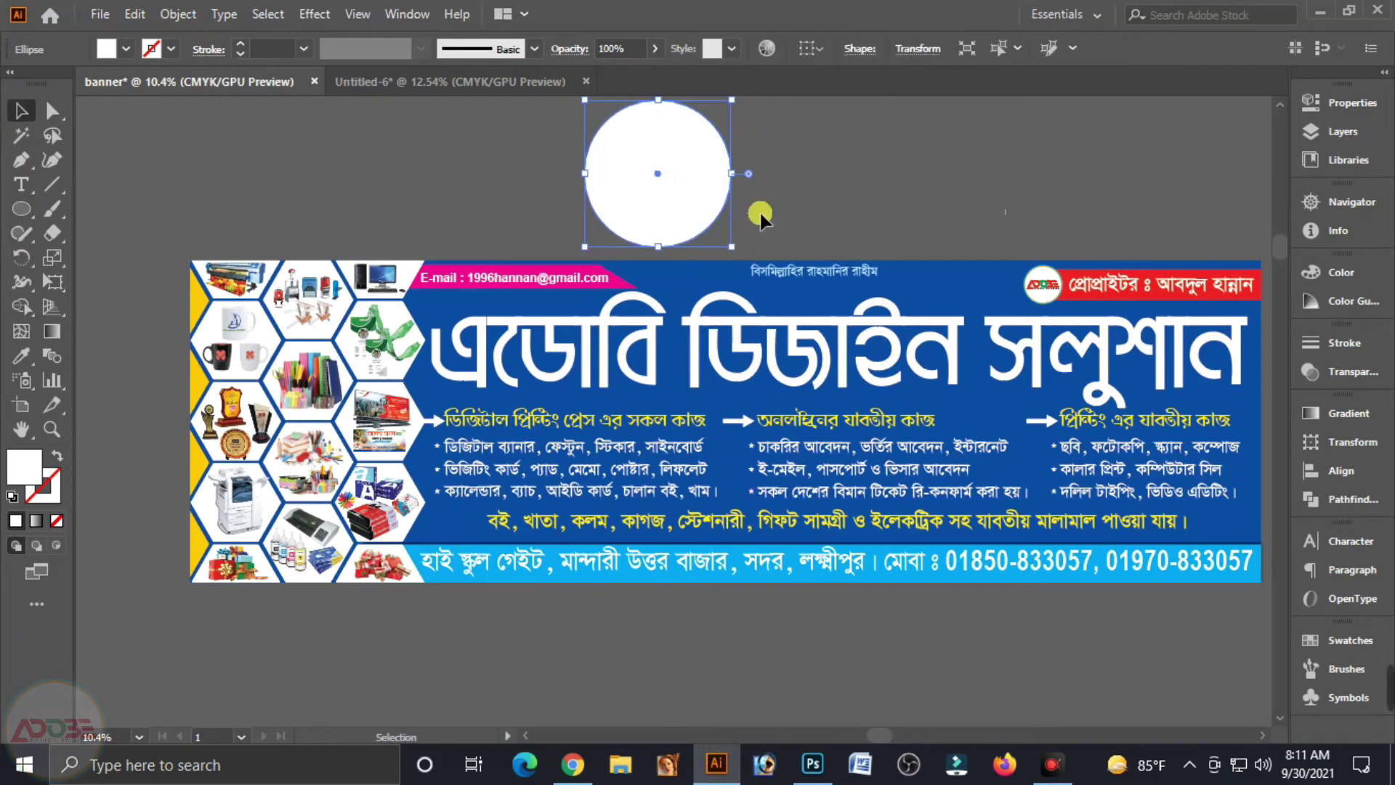
{"action": "left_click", "coordinate": [760, 211]}
{"action": "left_click", "coordinate": [683, 234]}
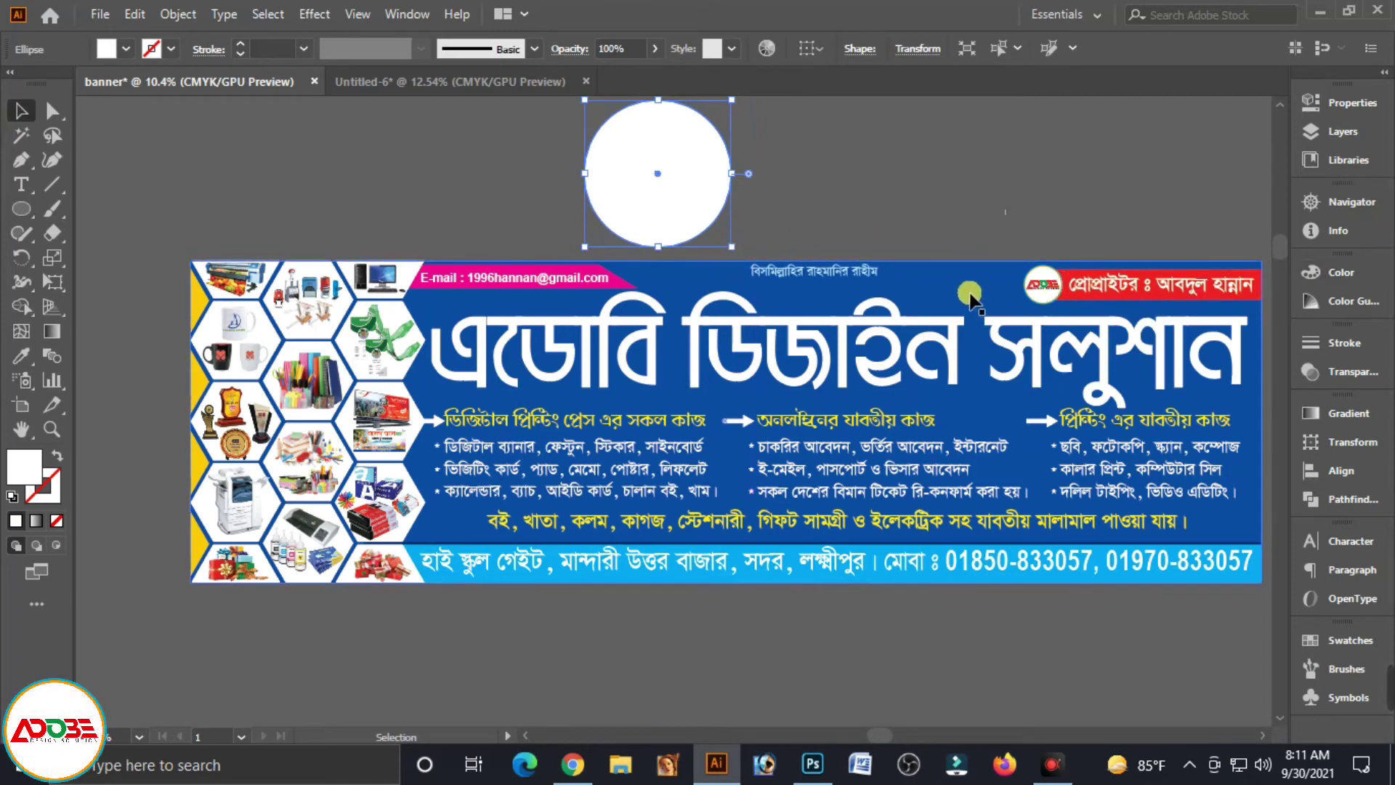
- Fill the circle dark blue with cyan 100 and magenta 70
{"action": "left_click", "coordinate": [1340, 271]}
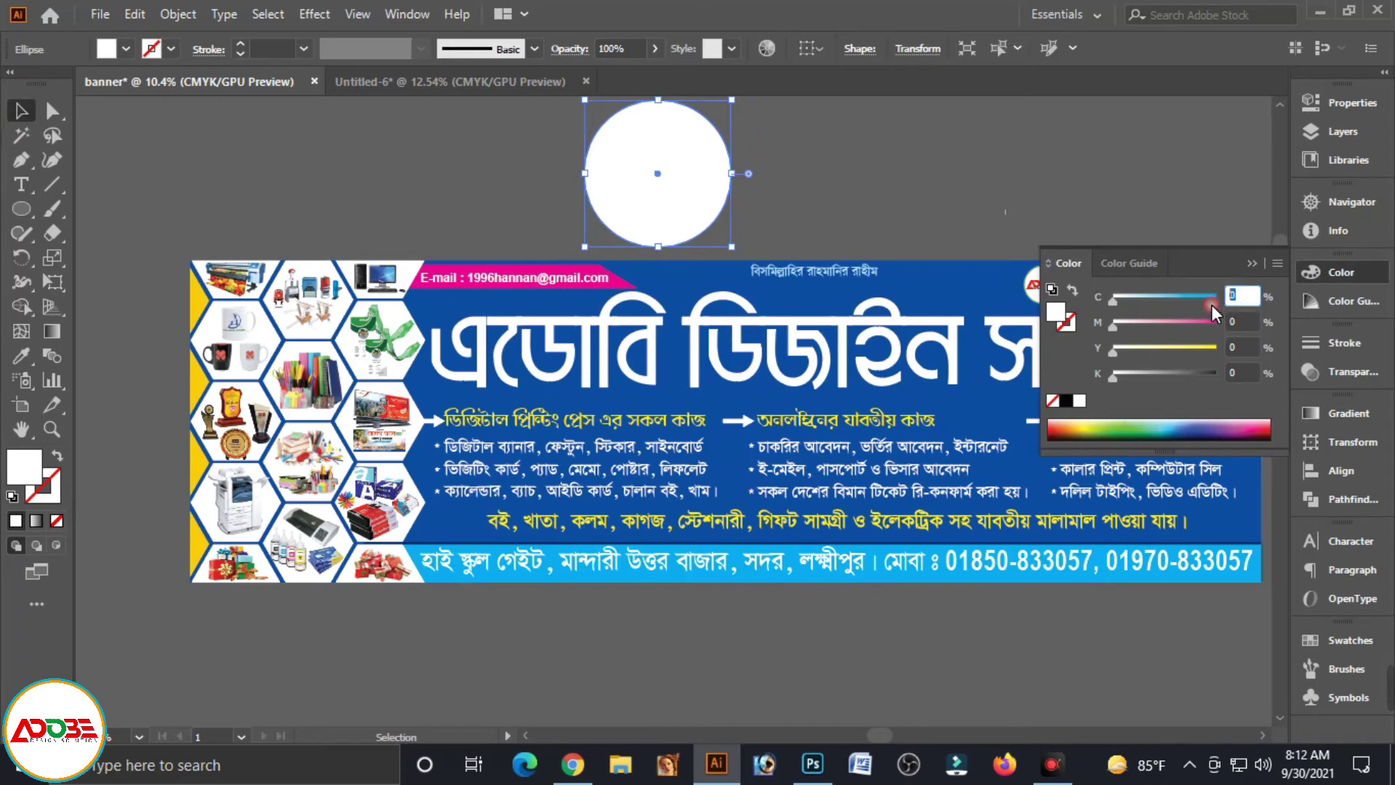
{"action": "type", "text": "00"}
{"action": "key", "text": "Tab"}
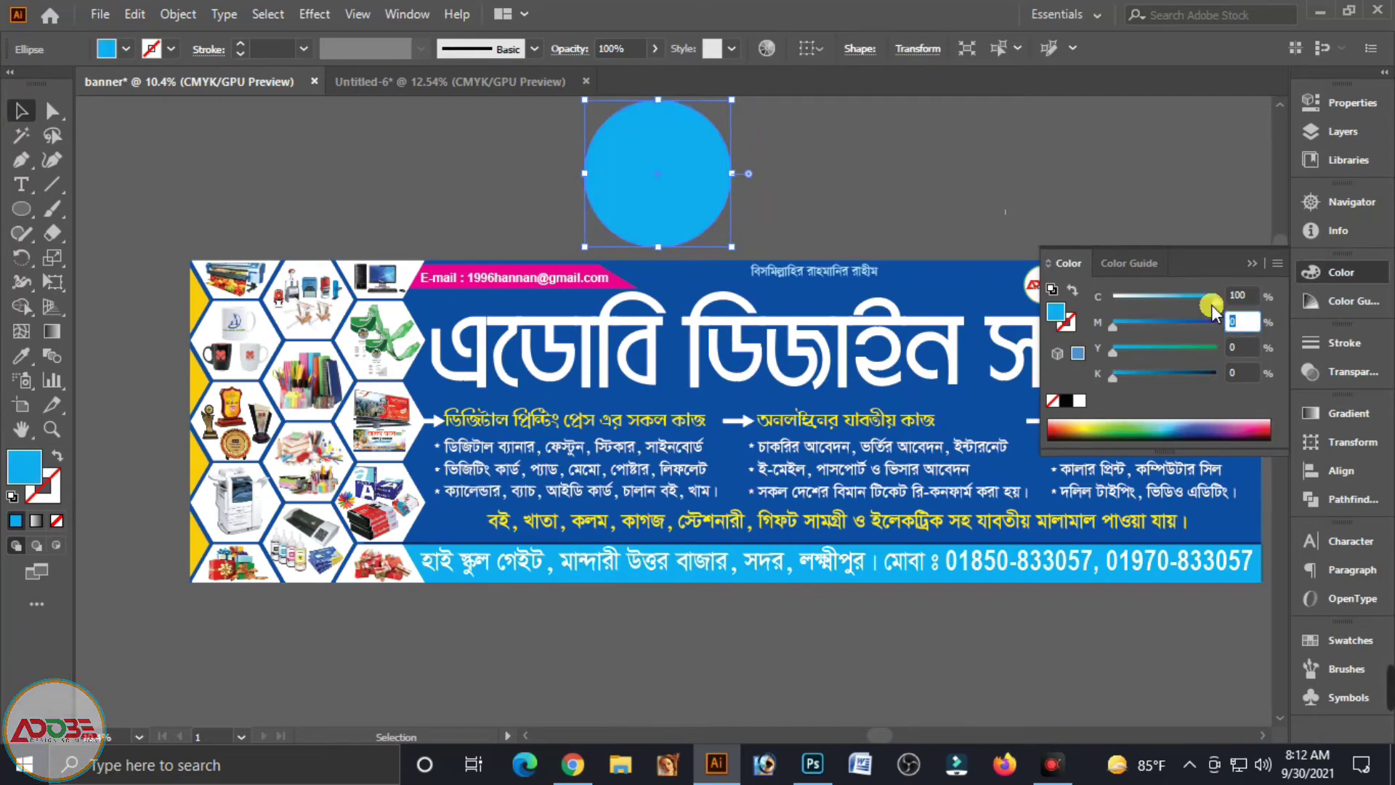
{"action": "type", "text": "7"}
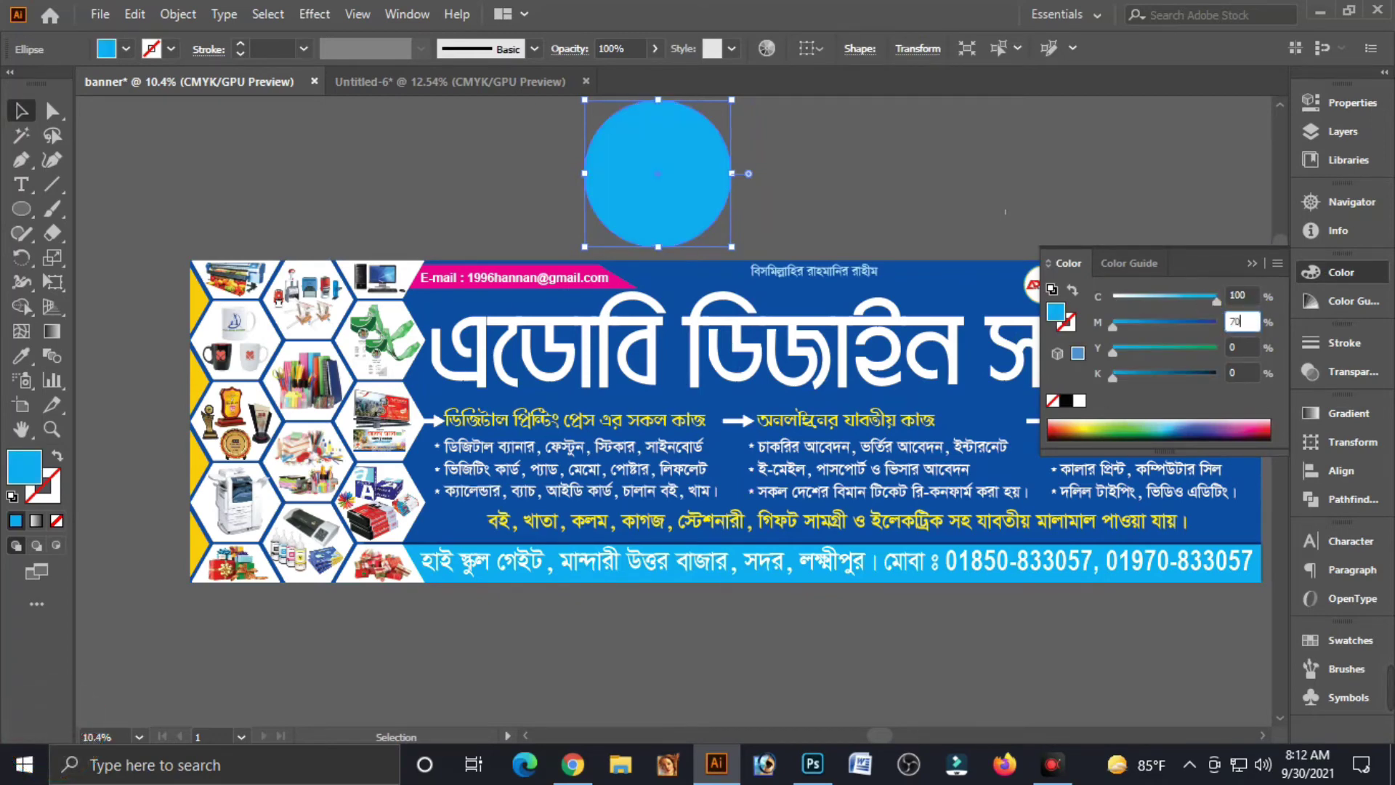
{"action": "key", "text": "Tab"}
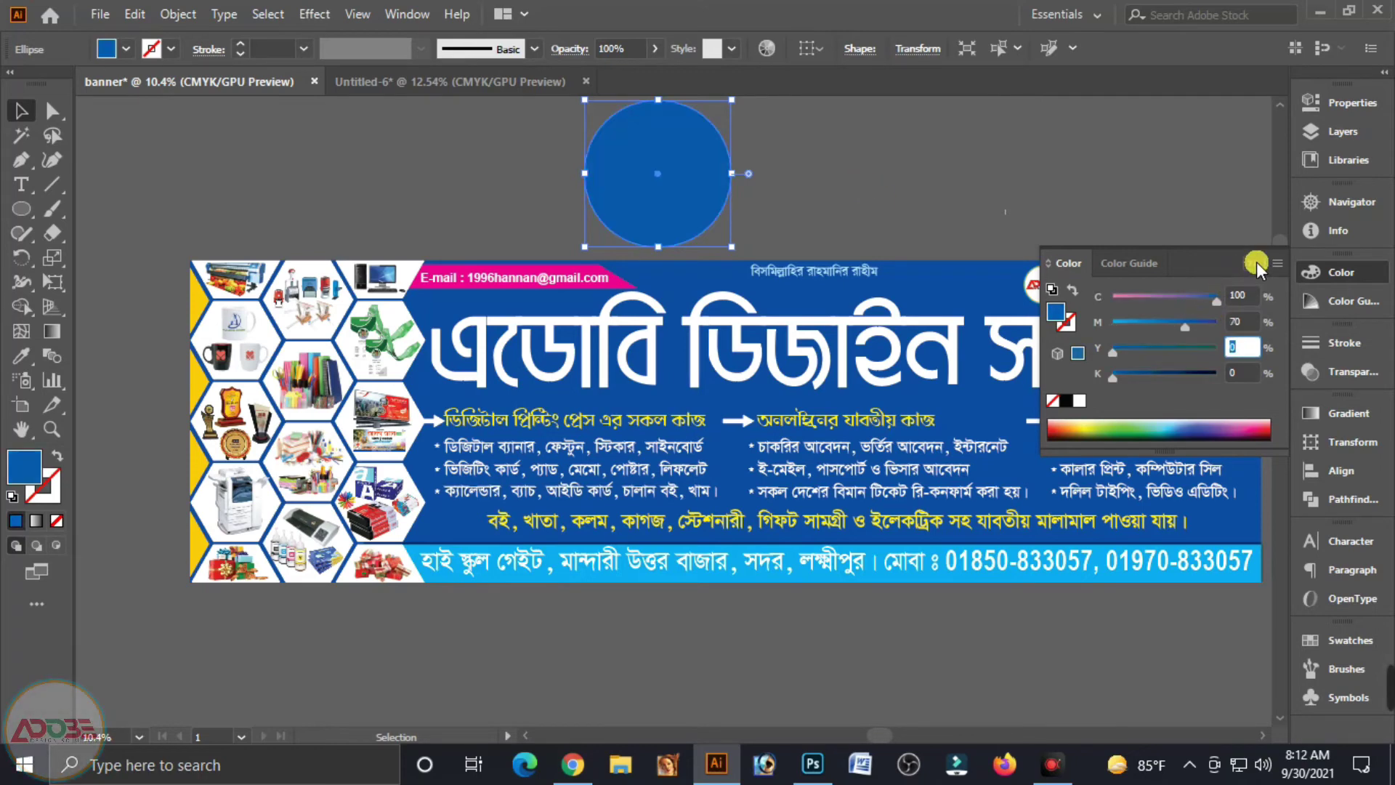
{"action": "left_click", "coordinate": [1255, 262]}
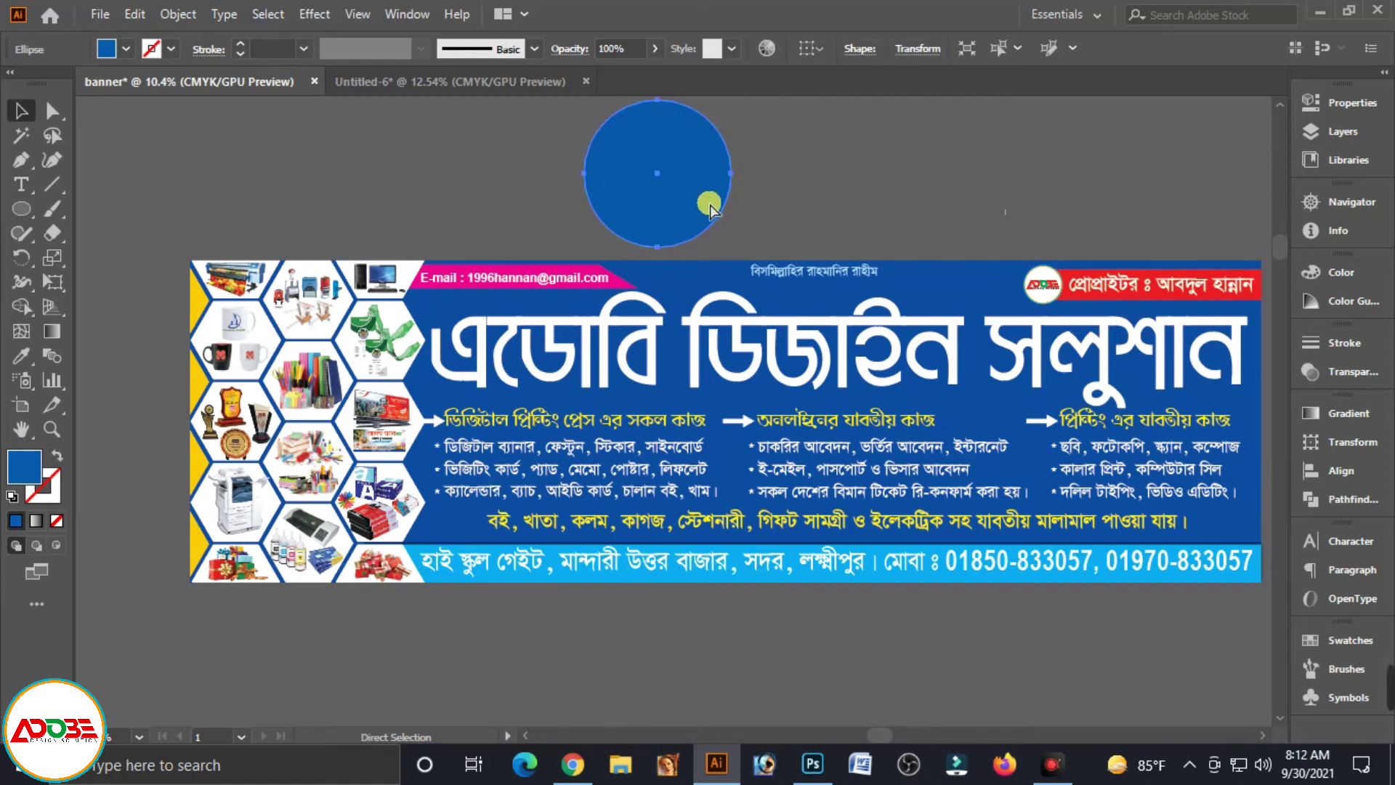
- Make a slightly smaller concentric copy and set its magenta to 60
{"action": "left_click_drag", "start_coordinate": [743, 252], "coordinate": [735, 249]}
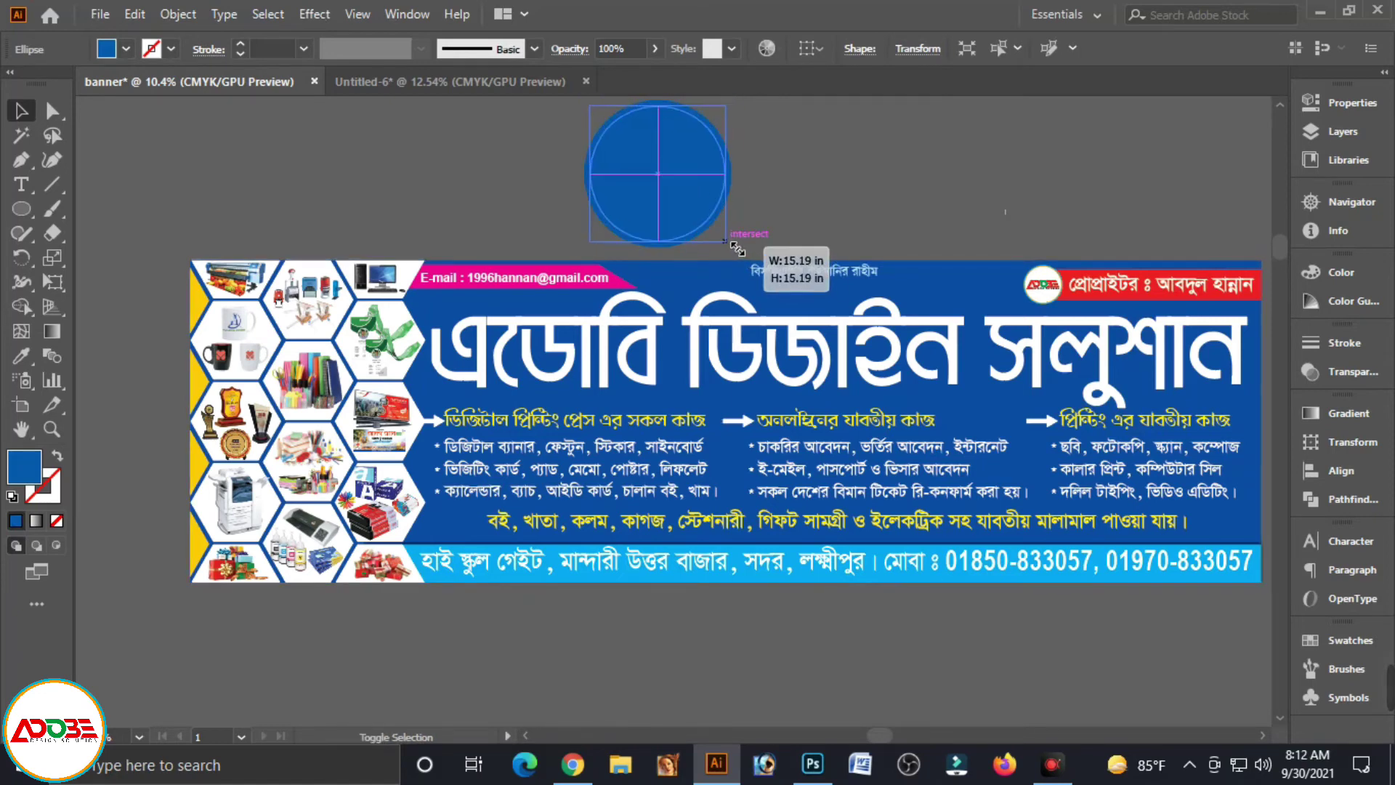
{"action": "left_click", "coordinate": [1341, 271]}
{"action": "left_click", "coordinate": [1243, 323]}
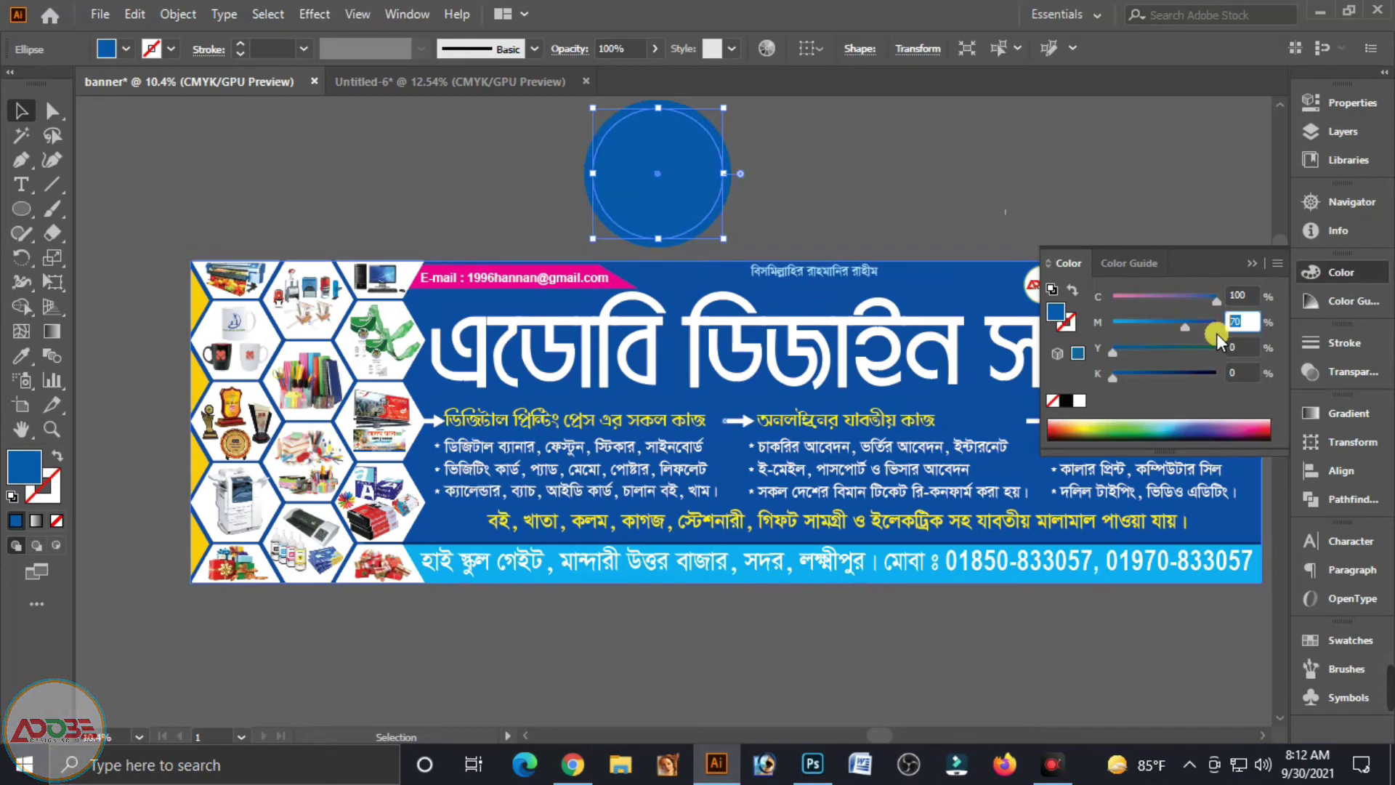
{"action": "key", "text": "BackSpace"}
{"action": "key", "text": "BackSpace"}
{"action": "type", "text": "60"}
{"action": "key", "text": "Tab"}
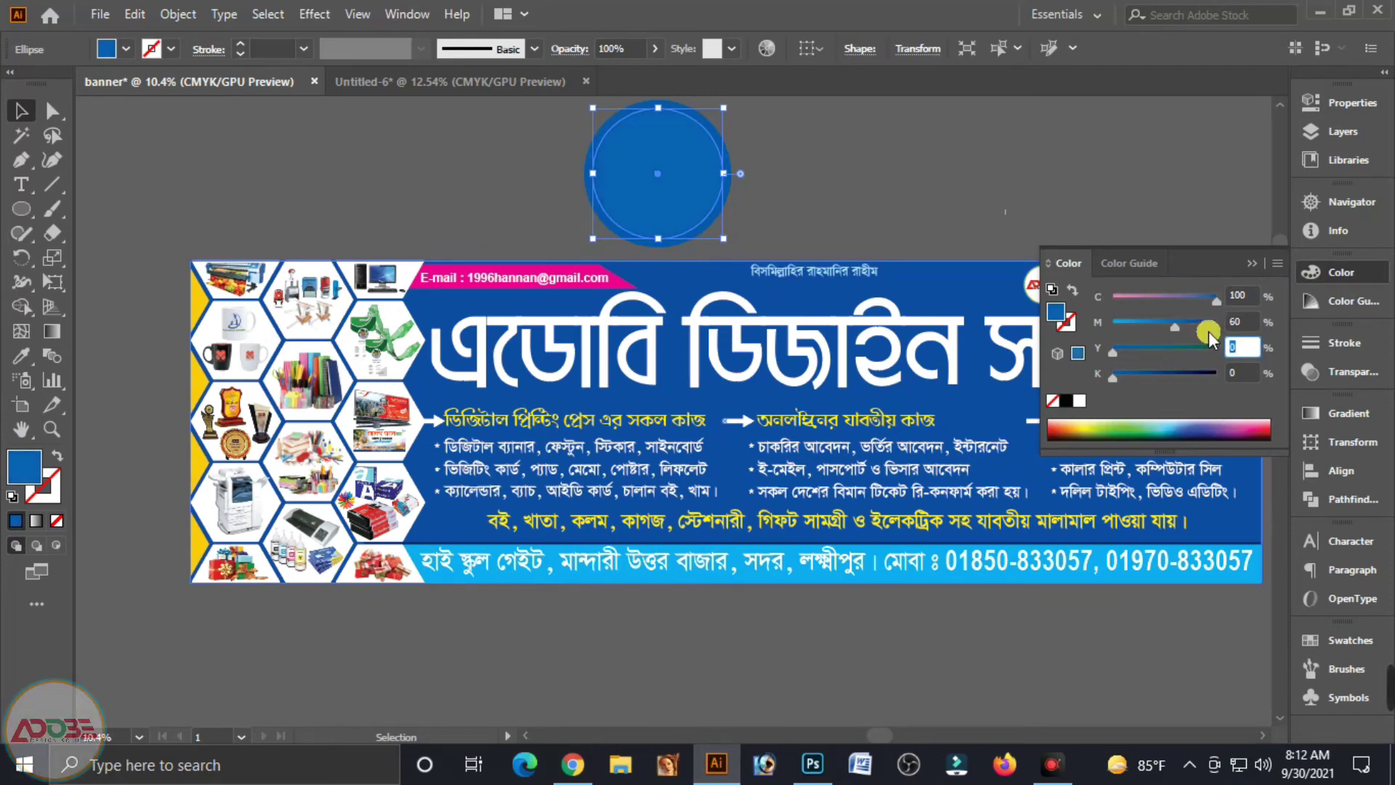
- Add inner concentric copies about 10.35 in and 9.38 in wide, and check the Color Guide
{"action": "left_click", "coordinate": [779, 193]}
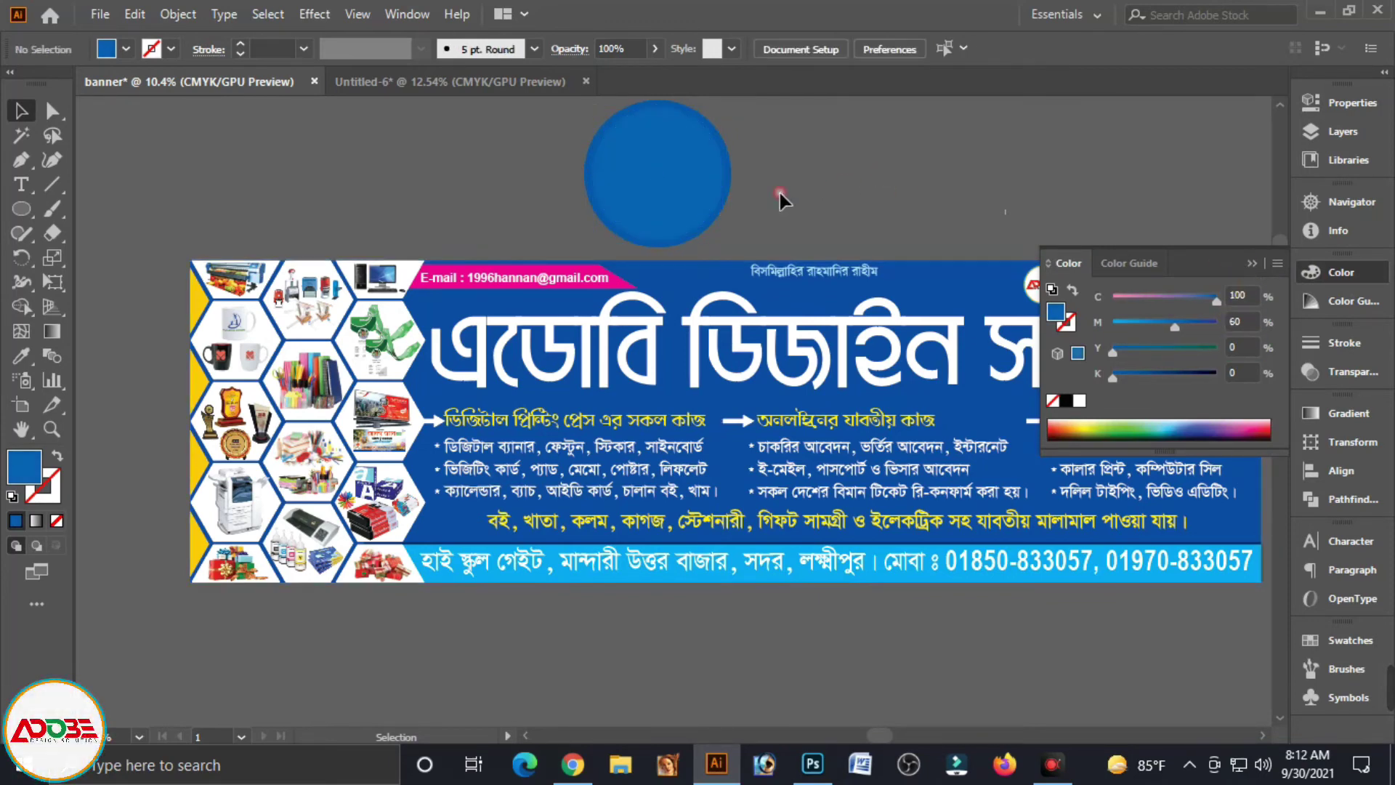
{"action": "left_click", "coordinate": [676, 197]}
{"action": "left_click_drag", "start_coordinate": [723, 240], "coordinate": [724, 250]}
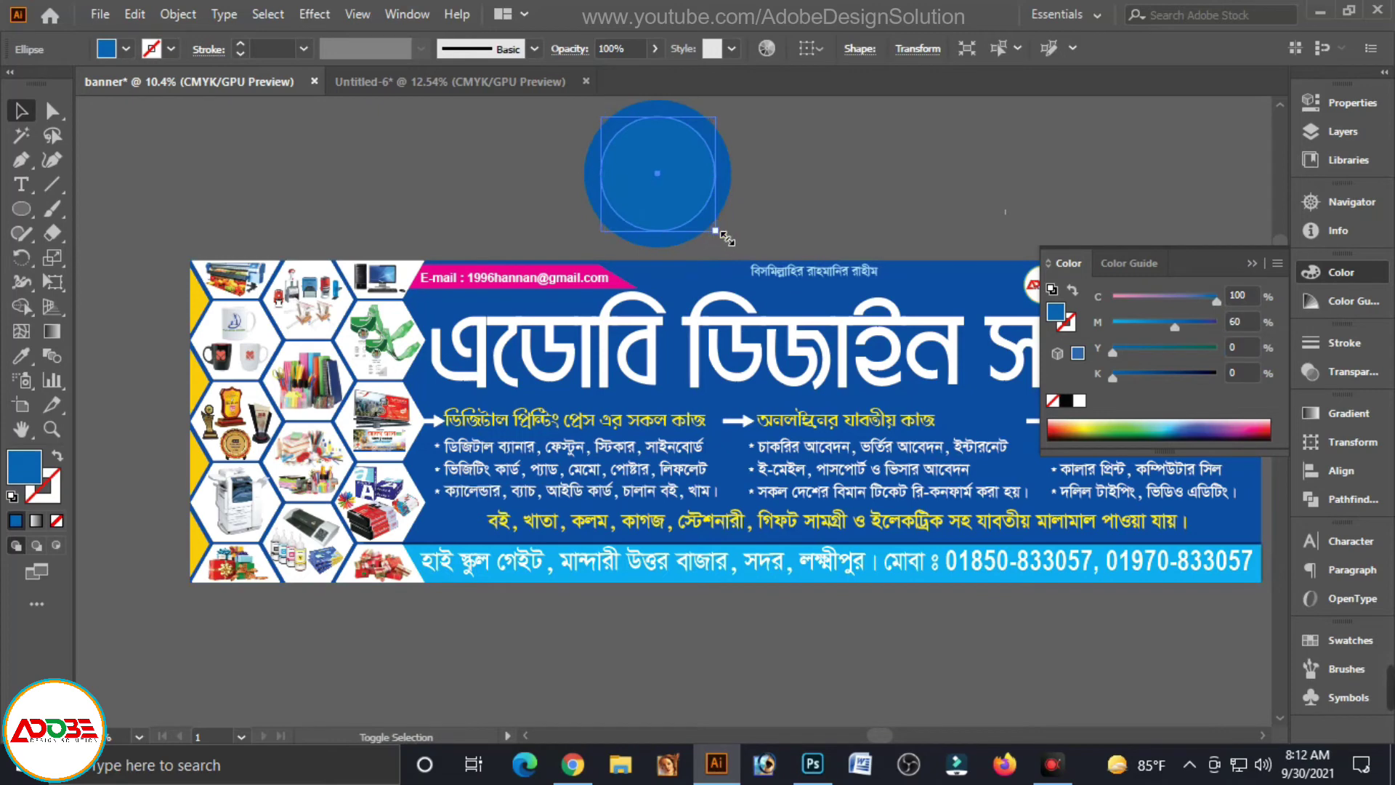
{"action": "left_click_drag", "start_coordinate": [727, 237], "coordinate": [710, 232]}
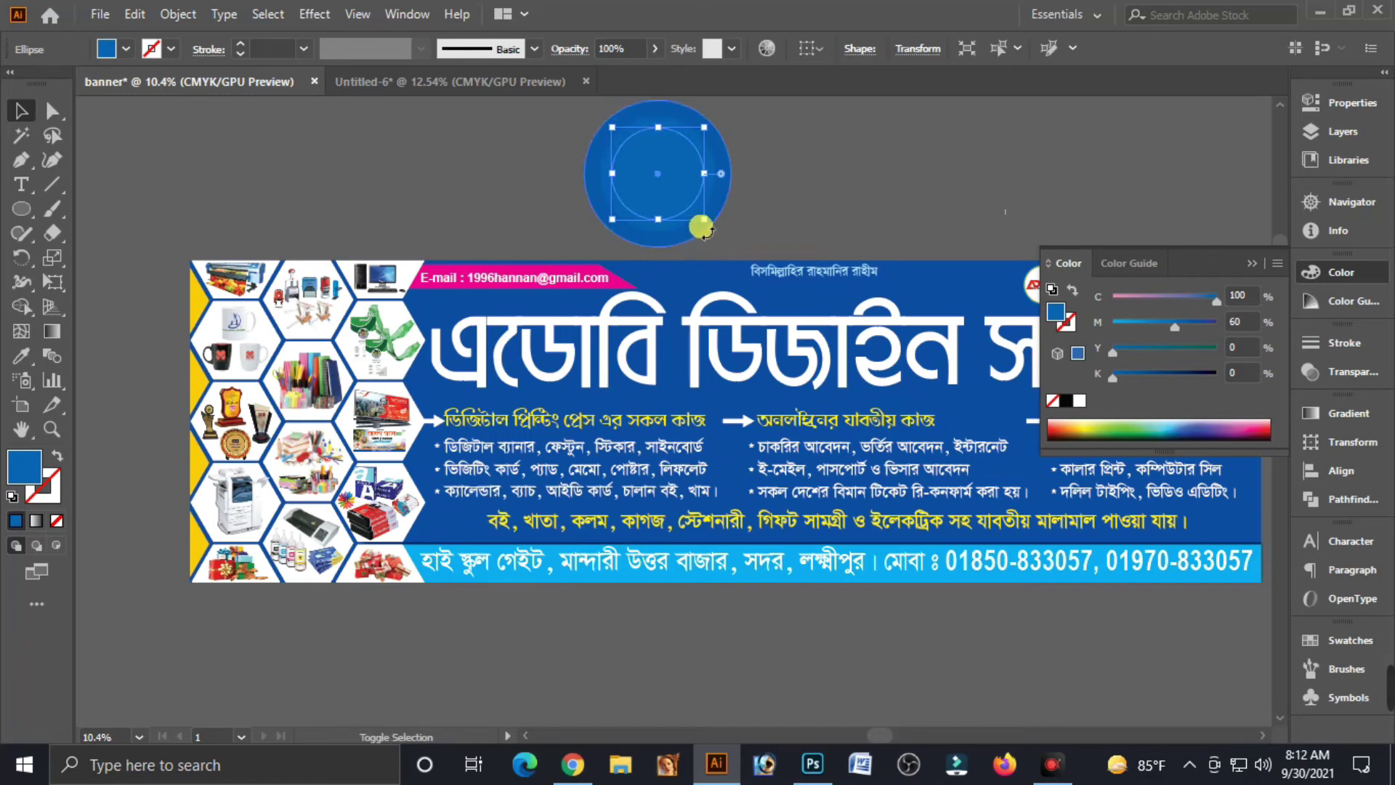
{"action": "left_click_drag", "start_coordinate": [709, 224], "coordinate": [708, 231]}
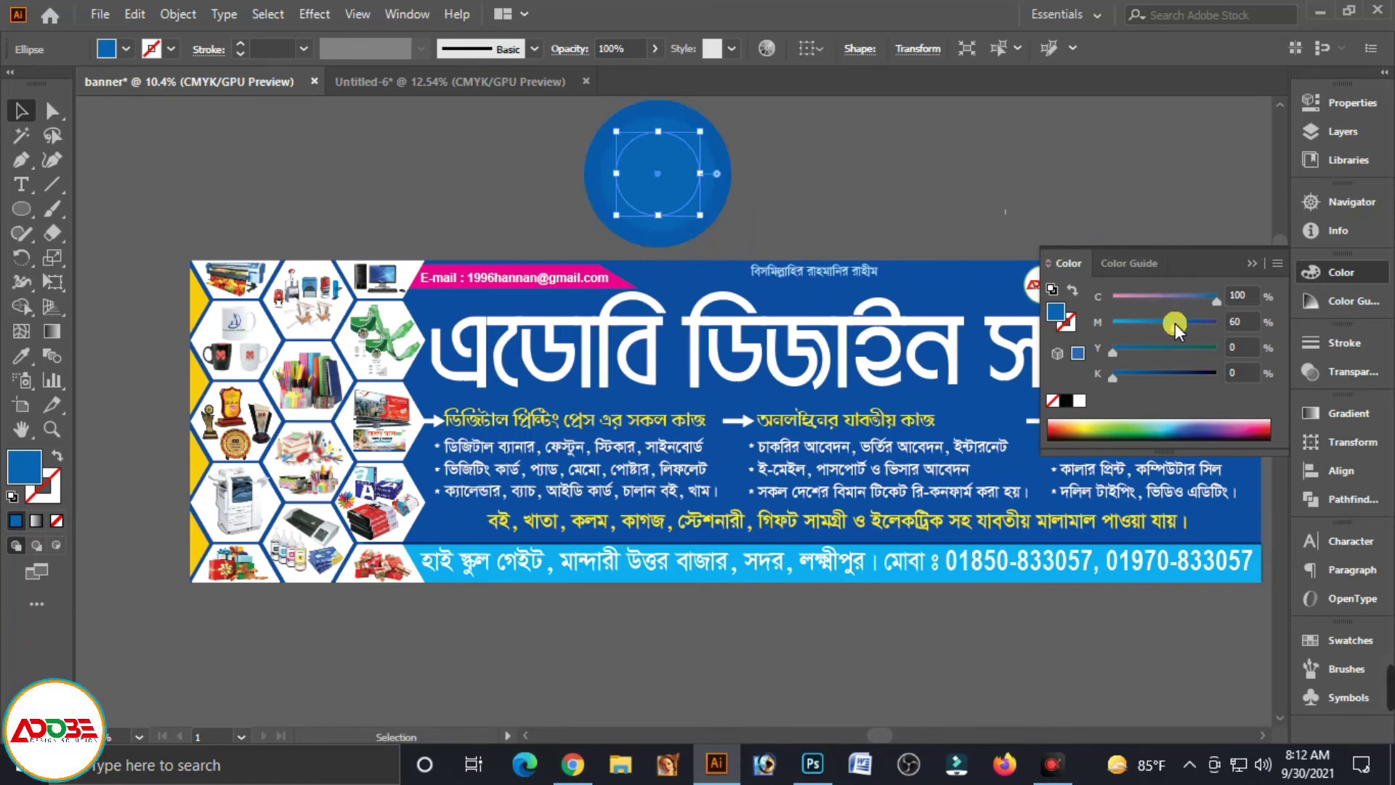
{"action": "left_click", "coordinate": [1130, 263]}
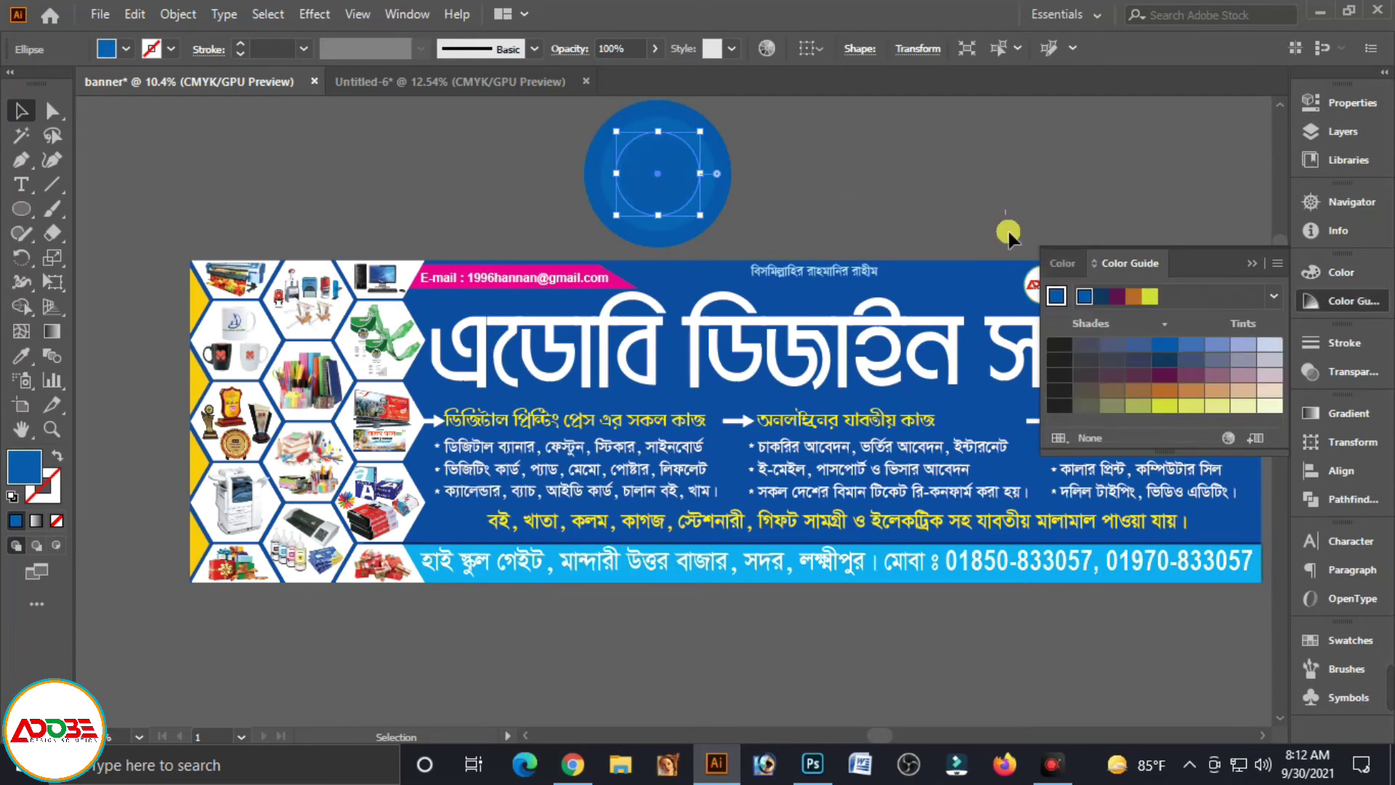
{"action": "left_click", "coordinate": [1265, 259]}
{"action": "left_click", "coordinate": [804, 186]}
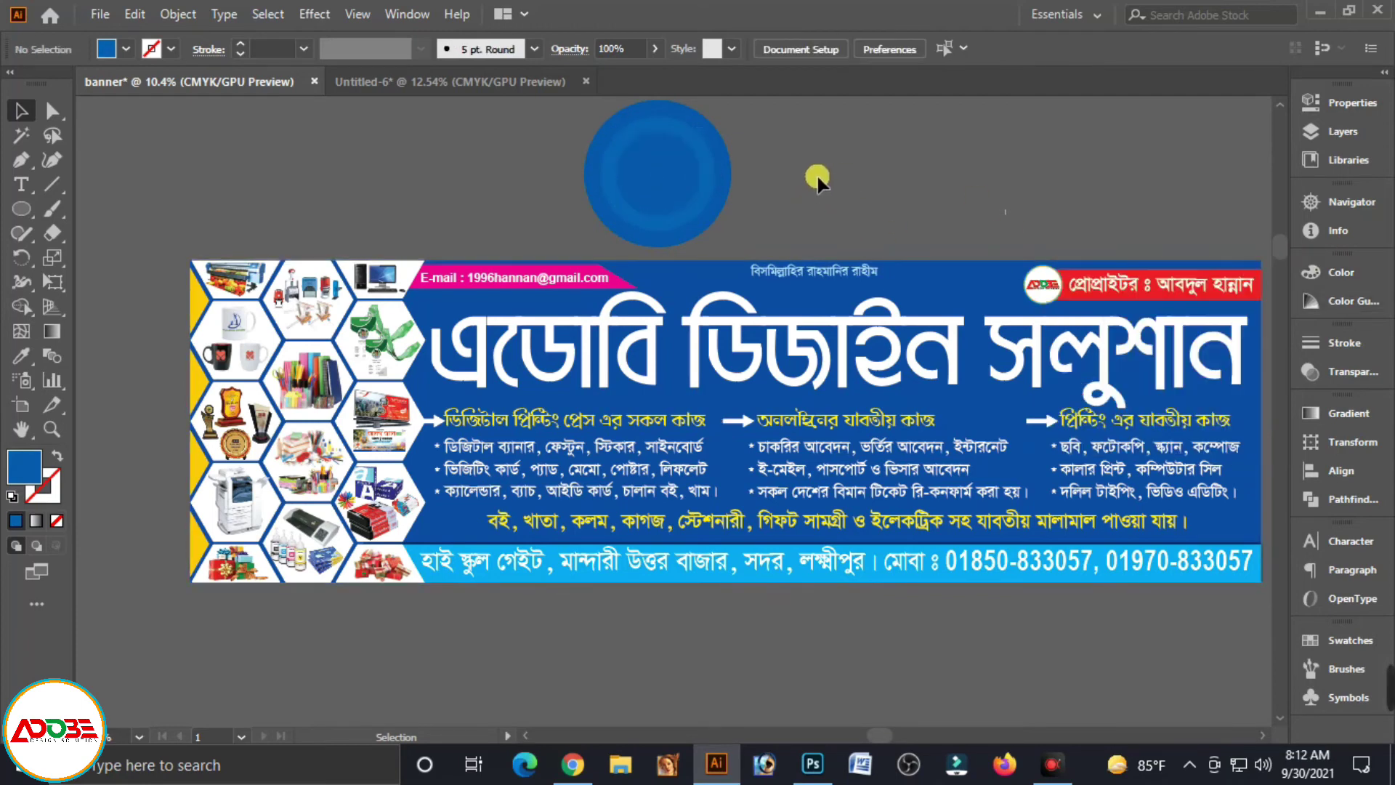
- Draw a horizontal line across the circles' middle and select it with the circles
{"action": "left_click", "coordinate": [695, 207]}
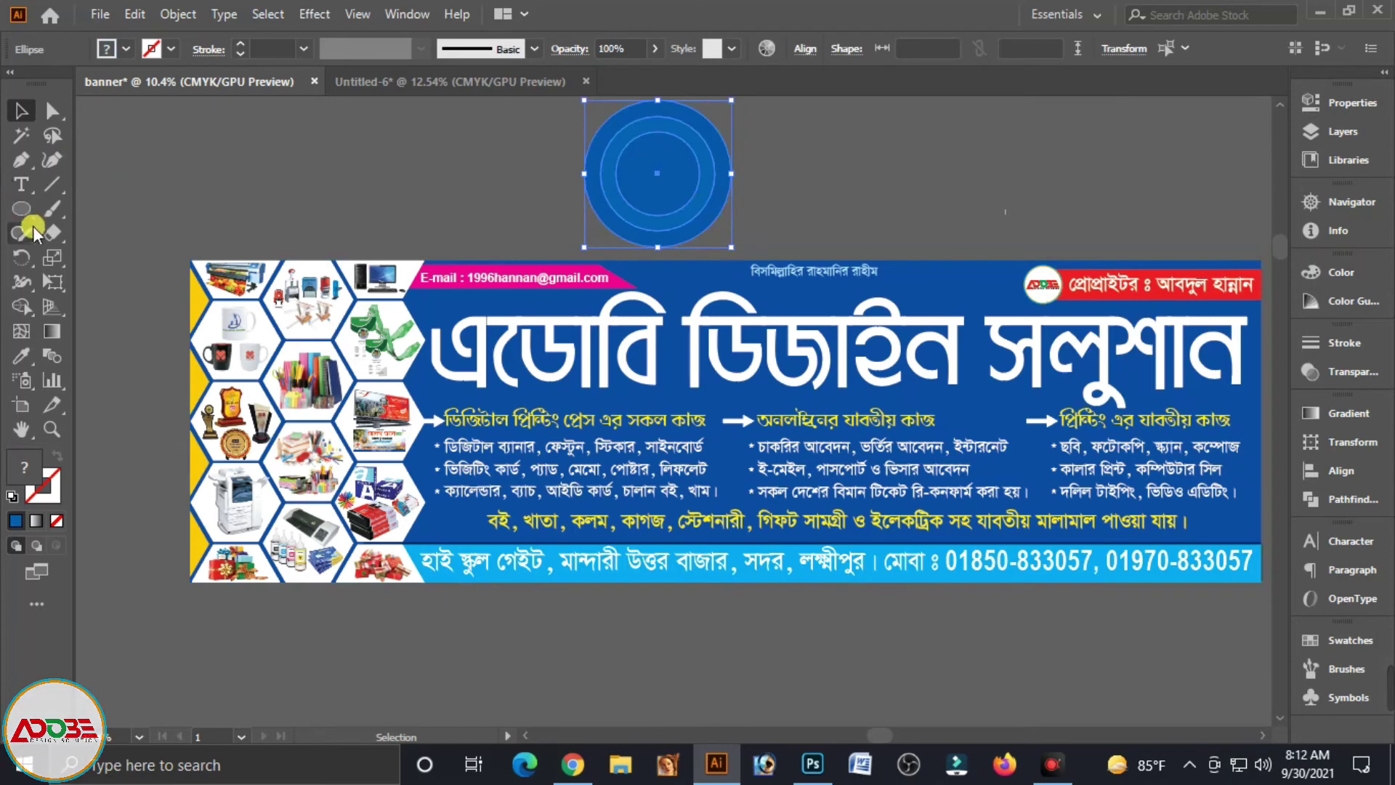
{"action": "left_click", "coordinate": [51, 183]}
{"action": "left_click_drag", "start_coordinate": [558, 173], "coordinate": [797, 172]}
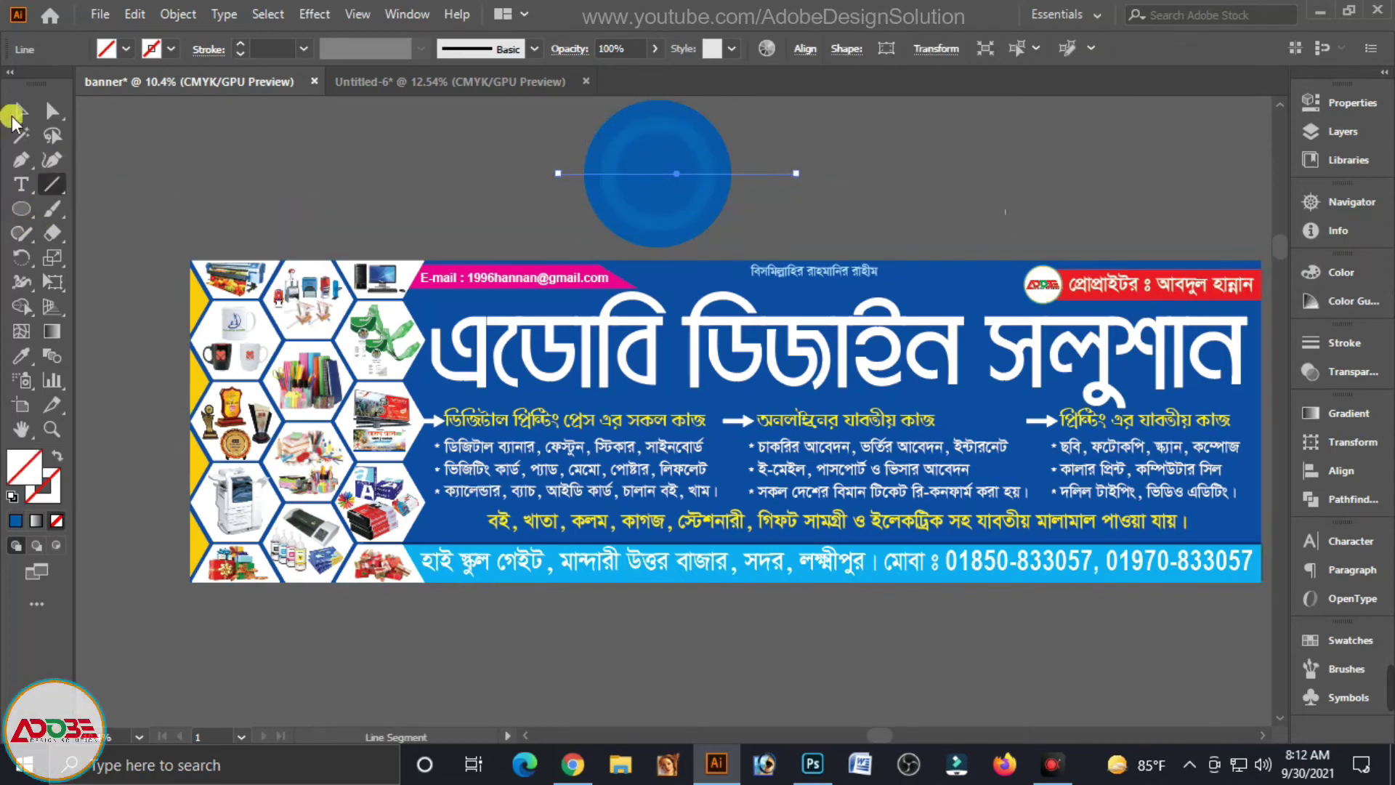
{"action": "left_click", "coordinate": [21, 110]}
{"action": "left_click", "coordinate": [592, 168], "text": "shift"}
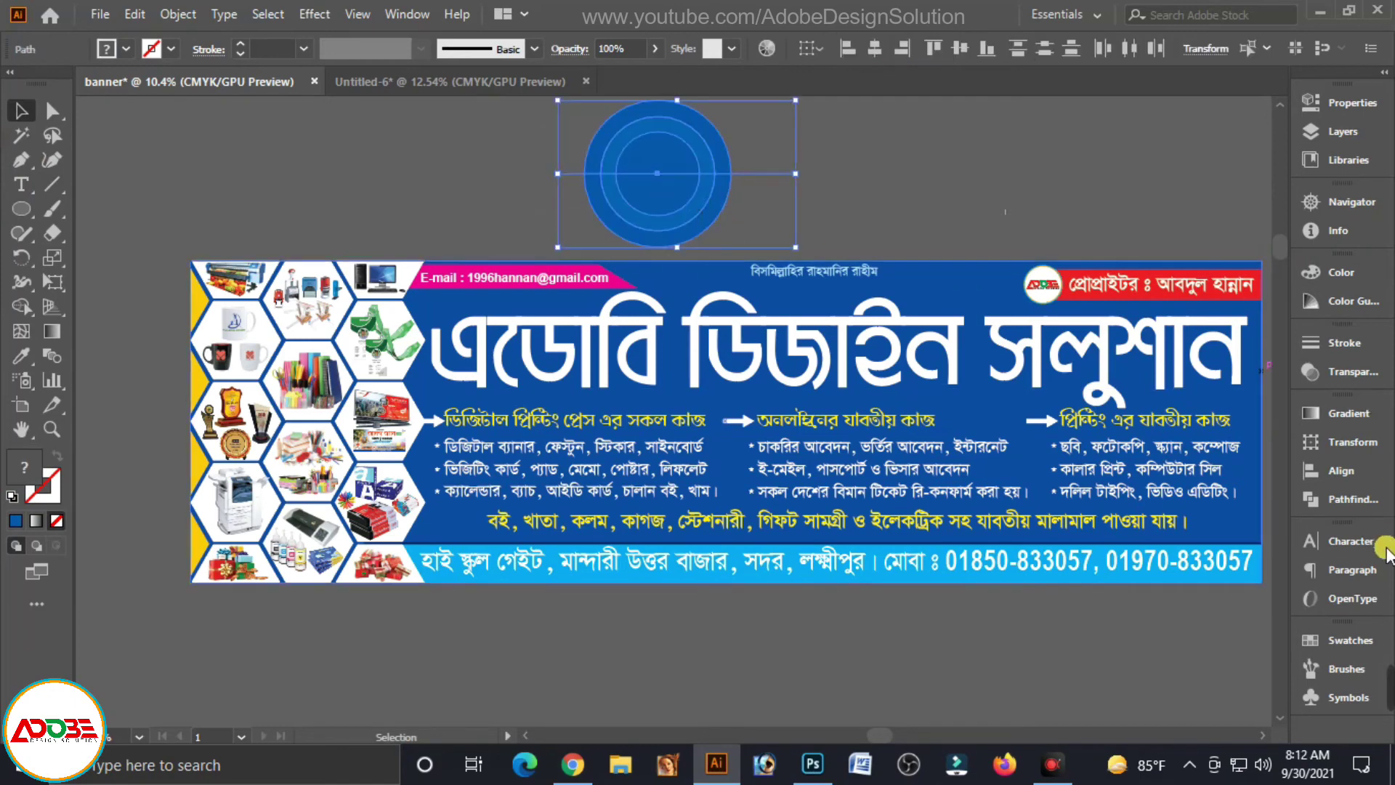
- Divide the circles along the line, ungroup the pieces, and delete the top half
{"action": "left_click", "coordinate": [1326, 502]}
{"action": "left_click", "coordinate": [1078, 513]}
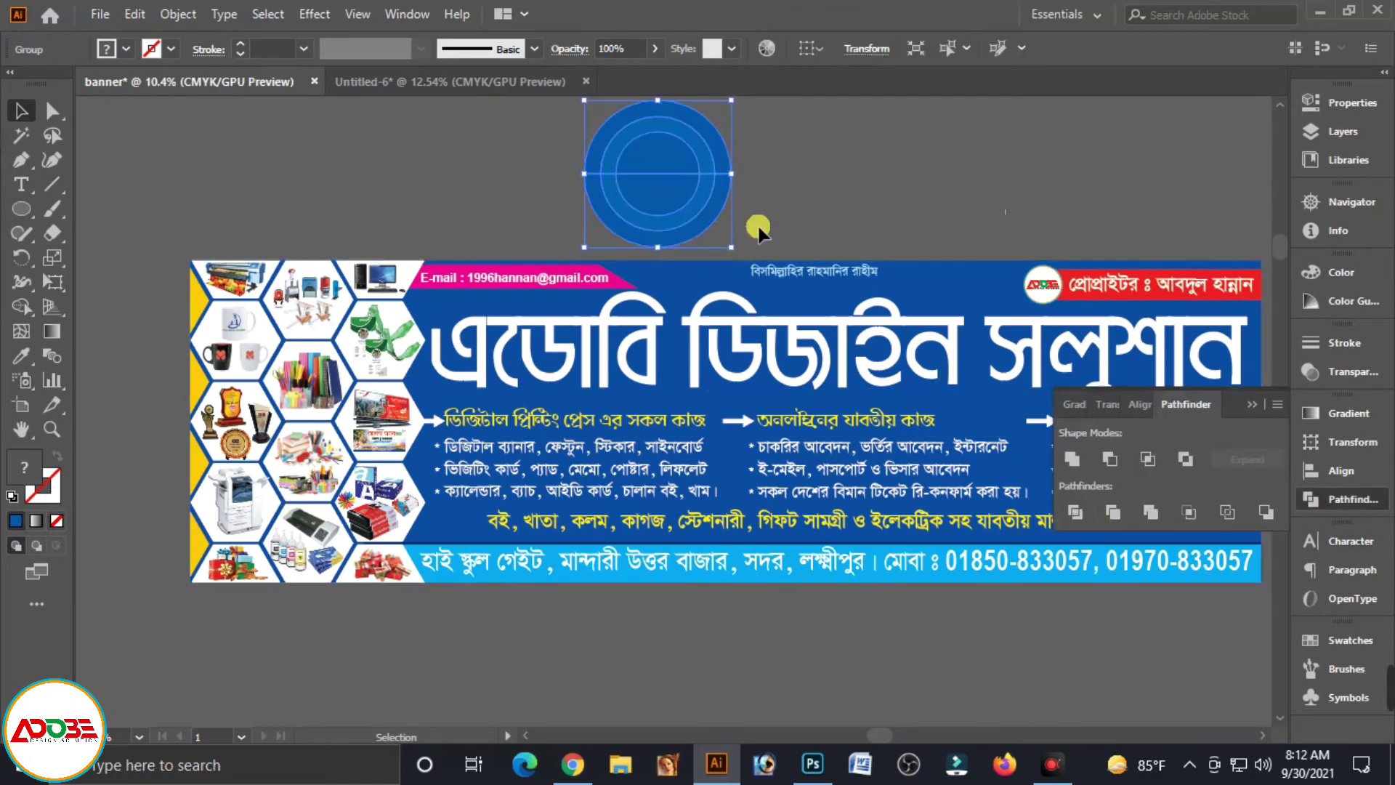
{"action": "right_click", "coordinate": [680, 178]}
{"action": "left_click", "coordinate": [726, 346]}
{"action": "left_click", "coordinate": [817, 149]}
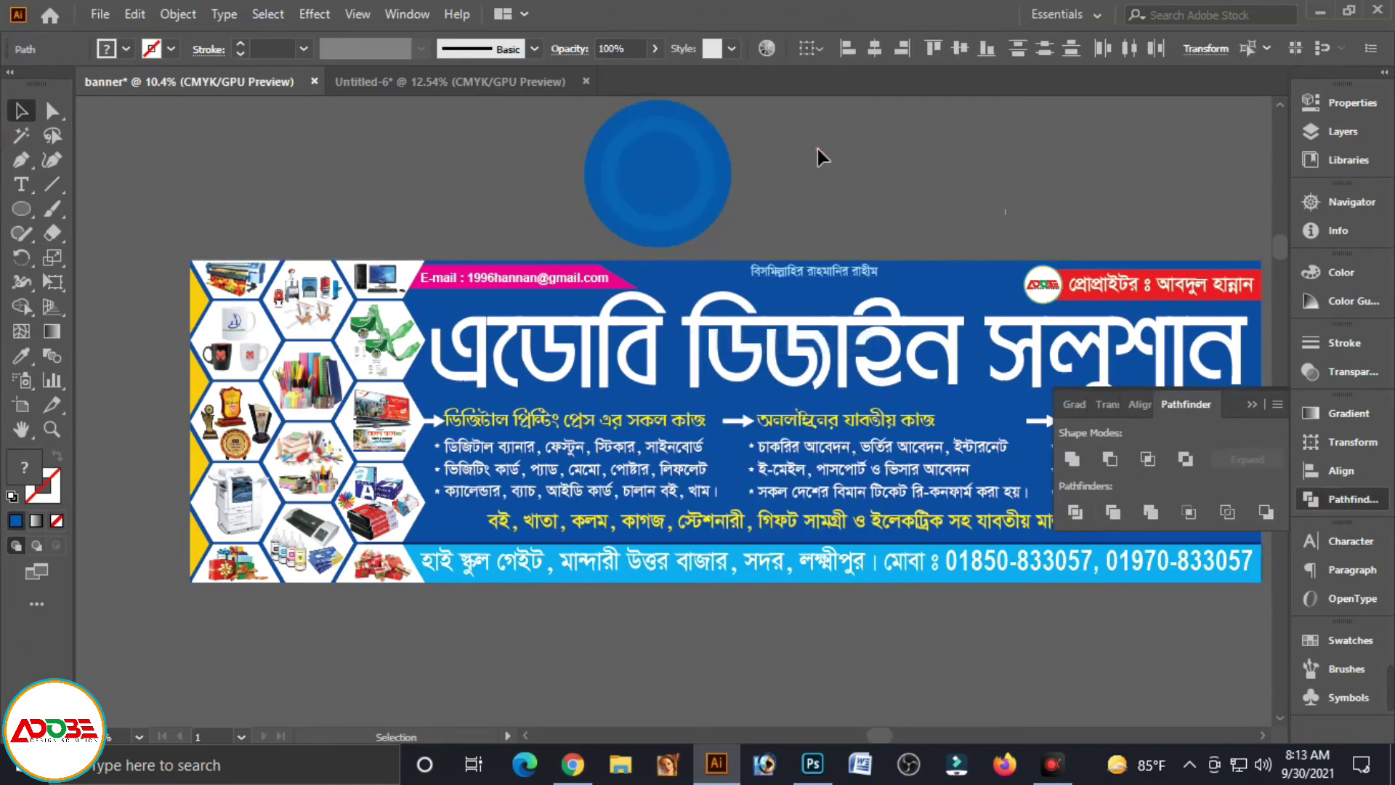
{"action": "left_click", "coordinate": [638, 133]}
{"action": "key", "text": "Delete"}
- Enlarge the blue semicircle and move it onto the banner's right side
{"action": "left_click", "coordinate": [690, 218]}
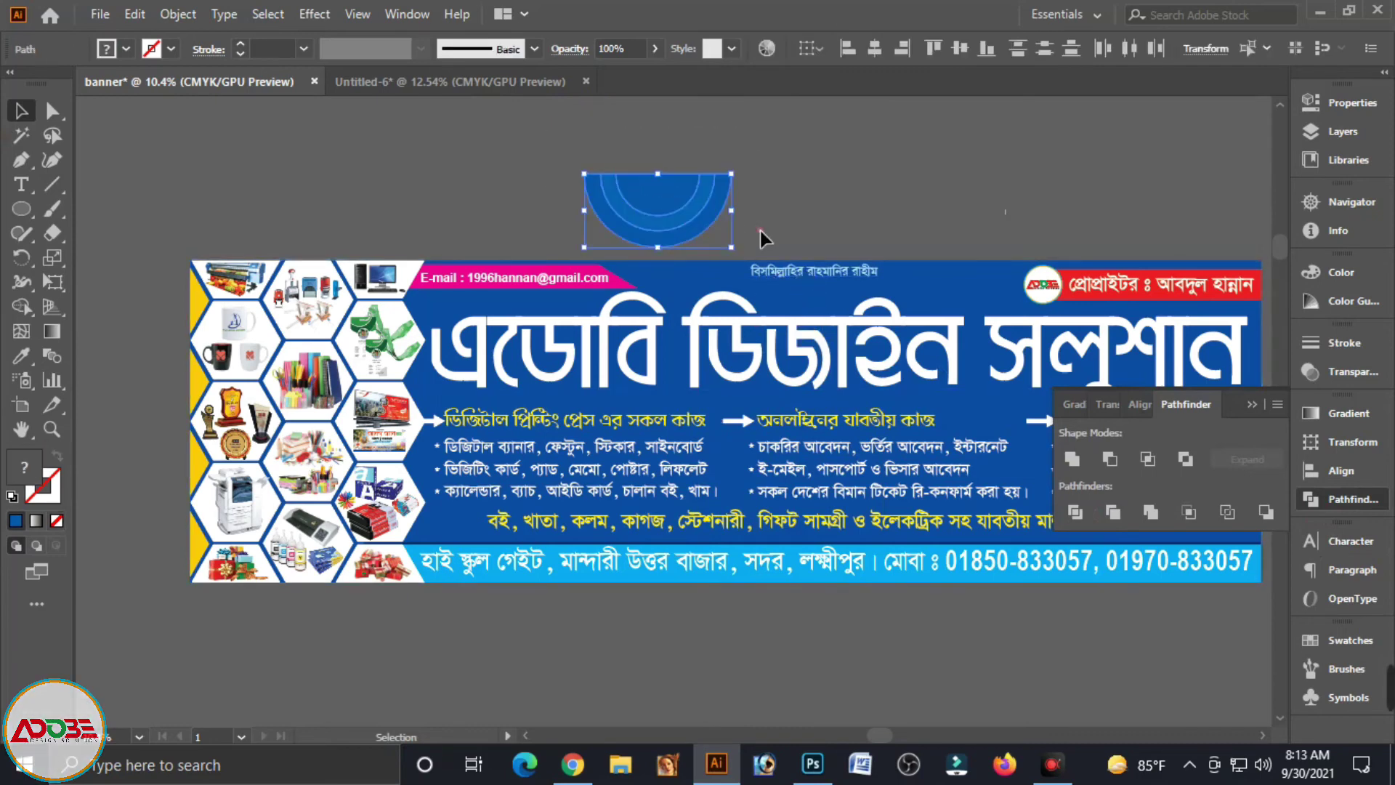
{"action": "left_click_drag", "start_coordinate": [730, 247], "coordinate": [792, 280]}
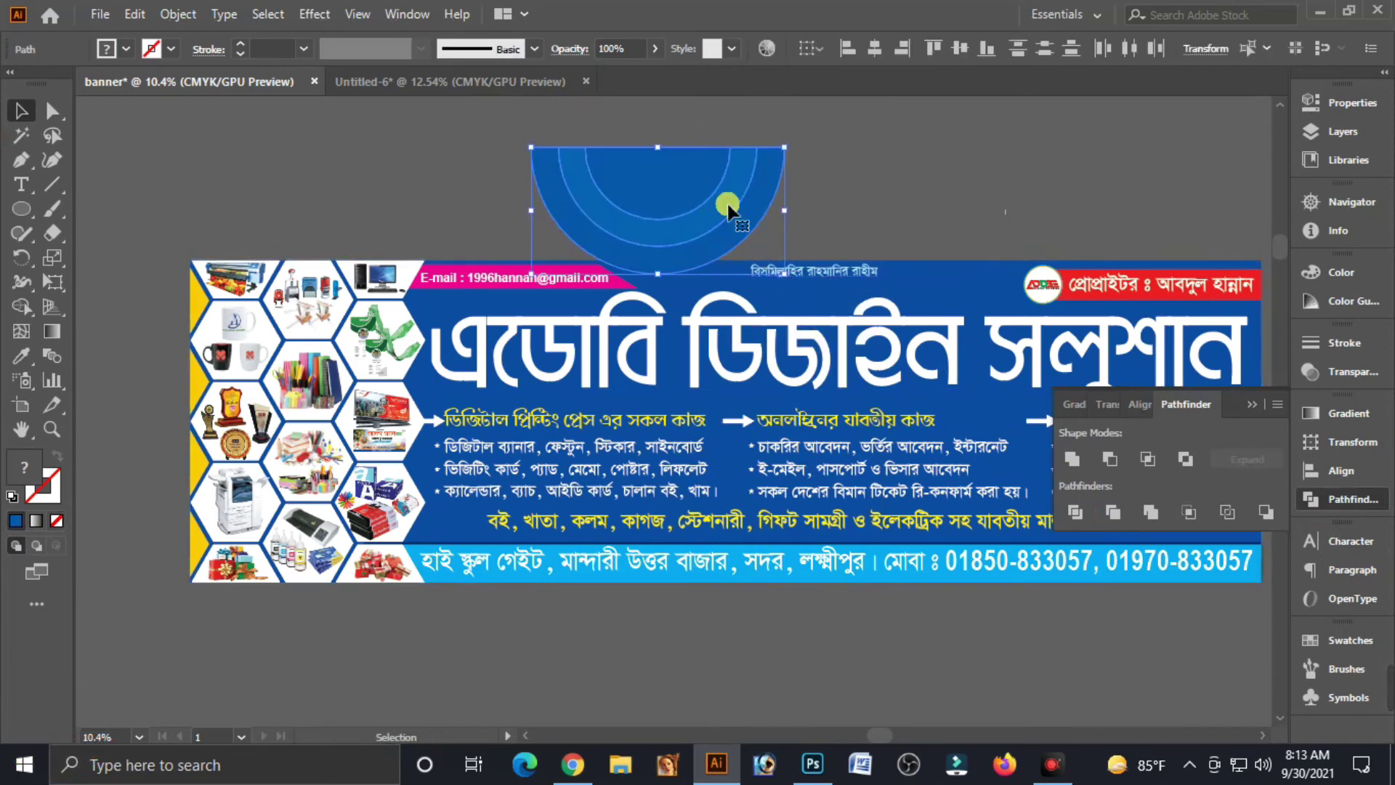
{"action": "left_click", "coordinate": [1252, 406]}
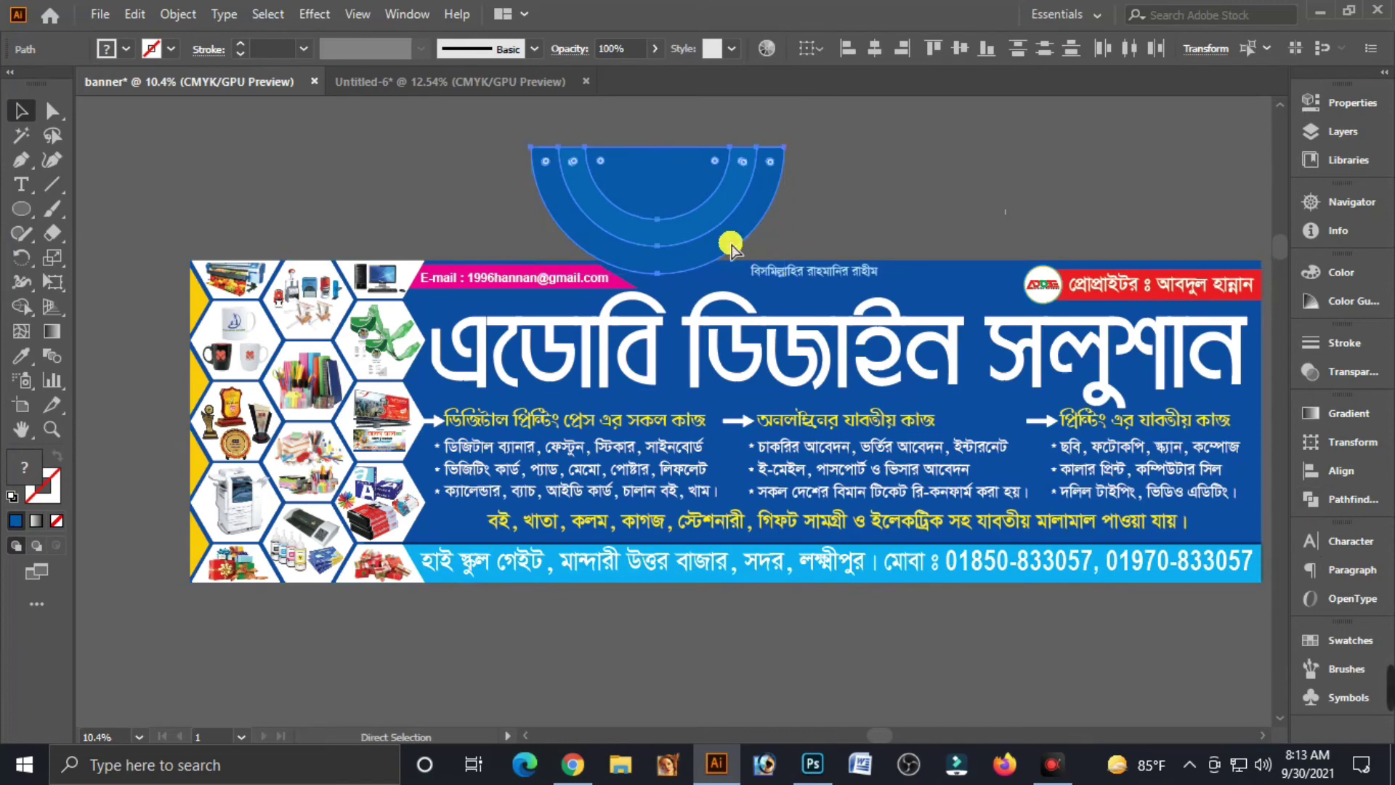
{"action": "left_click_drag", "start_coordinate": [728, 236], "coordinate": [1194, 408]}
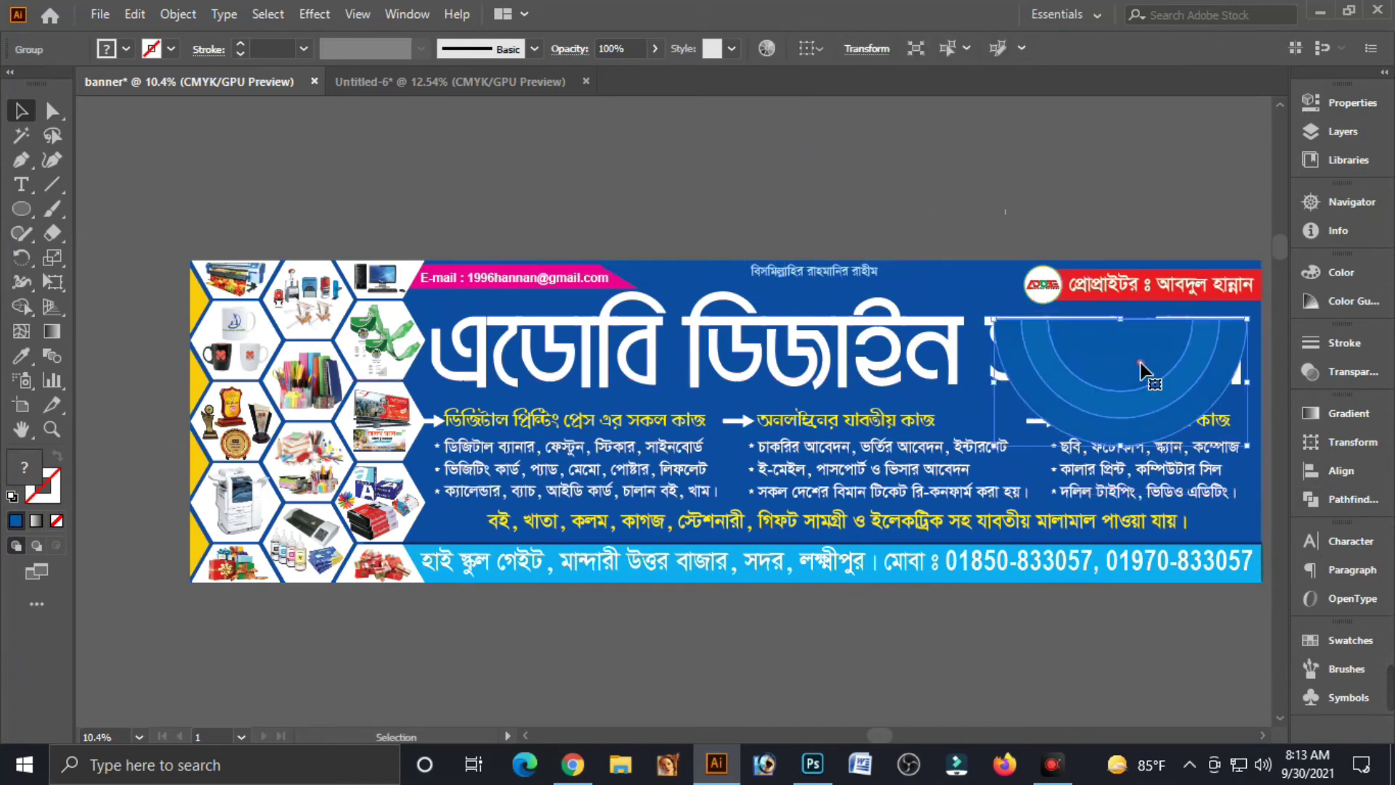
- Align the semicircle to the banner's right and top edges
{"action": "left_click", "coordinate": [1241, 460]}
{"action": "scroll", "coordinate": [1199, 465], "scroll_direction": "right", "scroll_amount": 2}
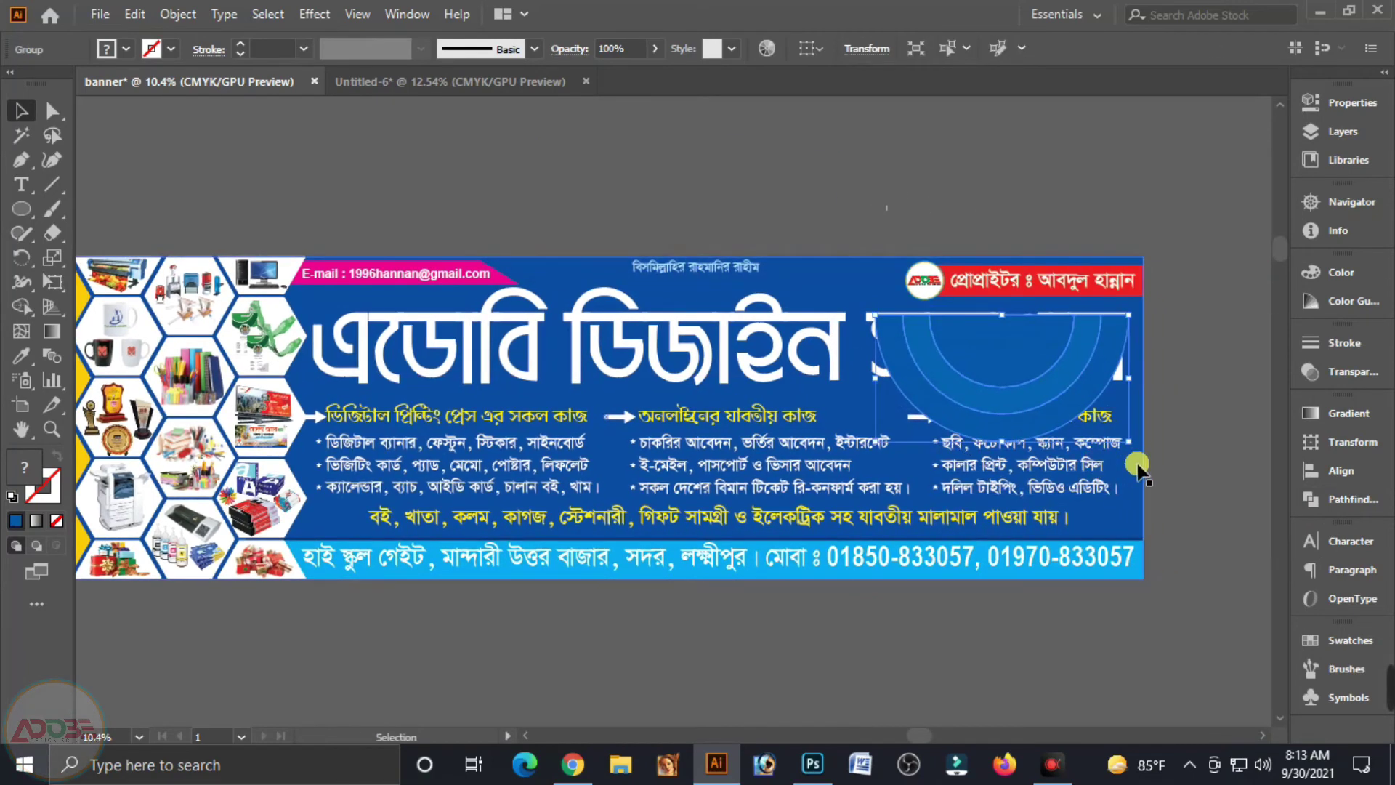
{"action": "left_click", "coordinate": [1144, 481], "text": "shift"}
{"action": "left_click", "coordinate": [1307, 471]}
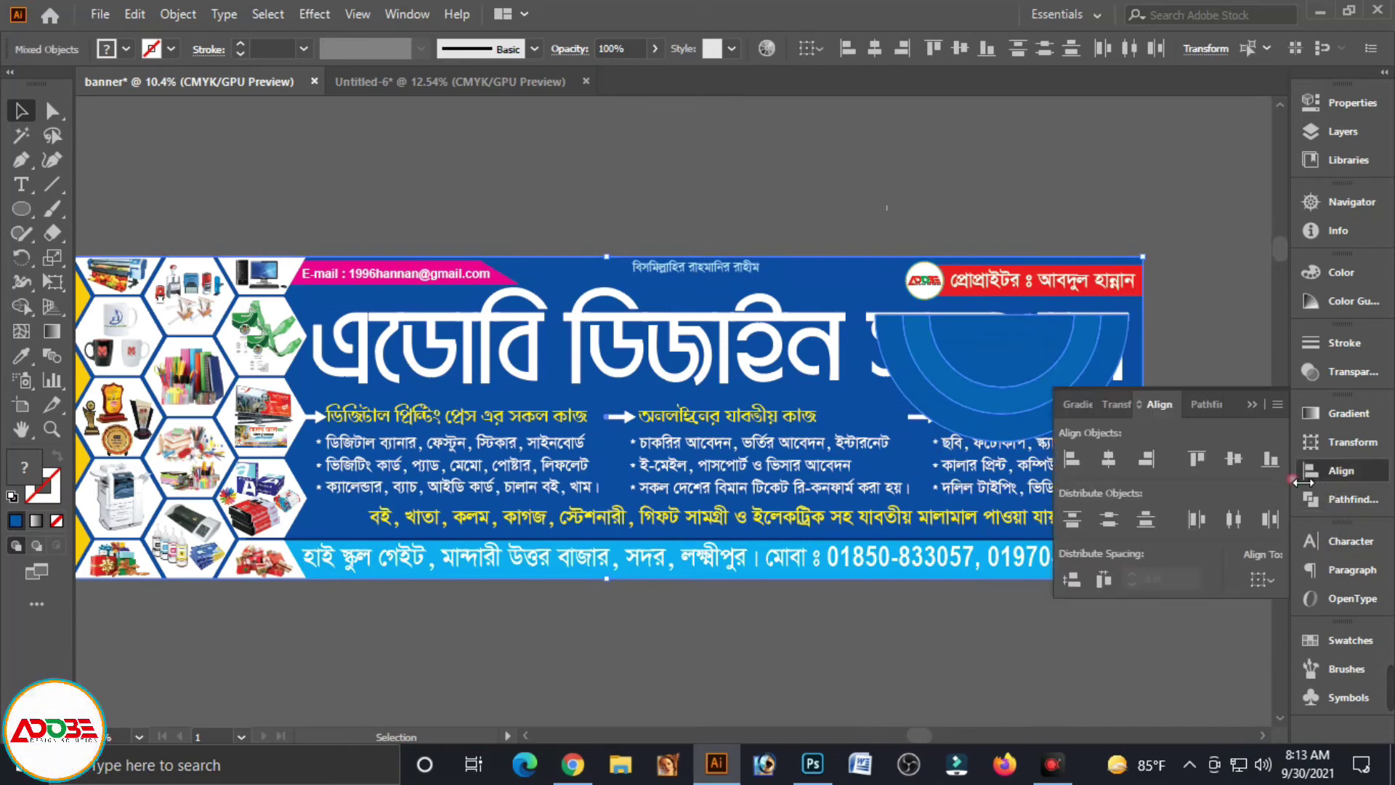
{"action": "left_click", "coordinate": [1149, 458]}
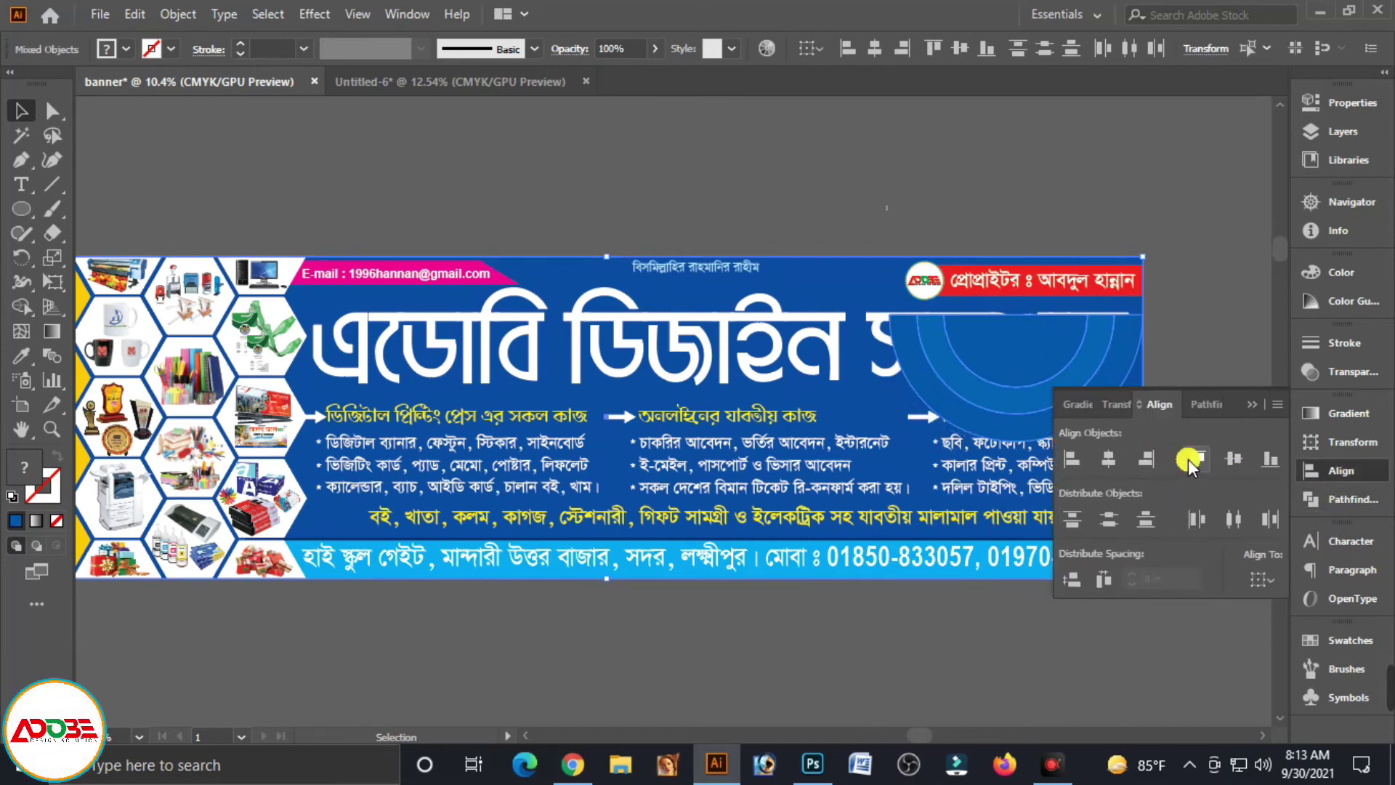
{"action": "left_click", "coordinate": [1189, 460]}
{"action": "left_click", "coordinate": [1235, 396]}
- Send the semicircle group backward behind the banner artwork
{"action": "left_click", "coordinate": [1195, 317]}
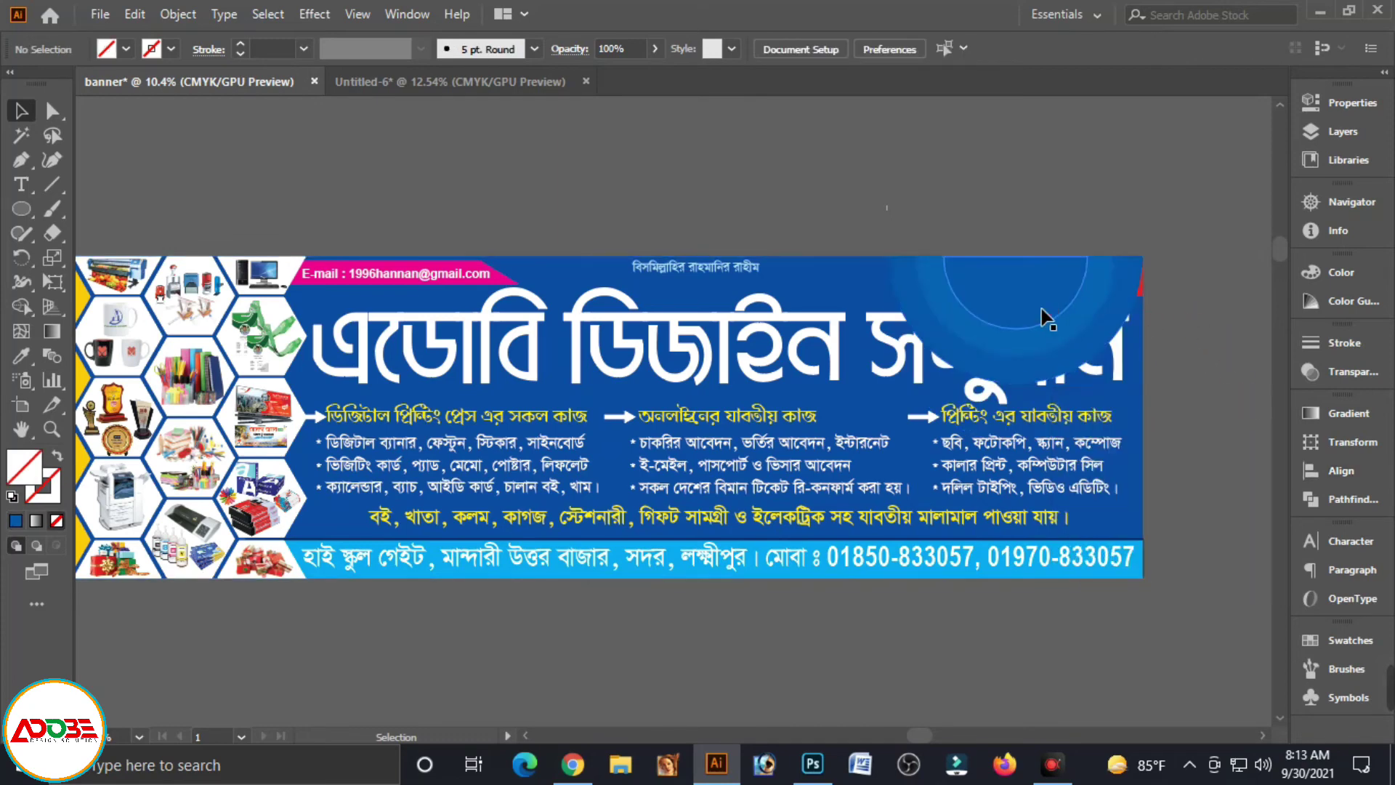
{"action": "left_click", "coordinate": [1045, 319]}
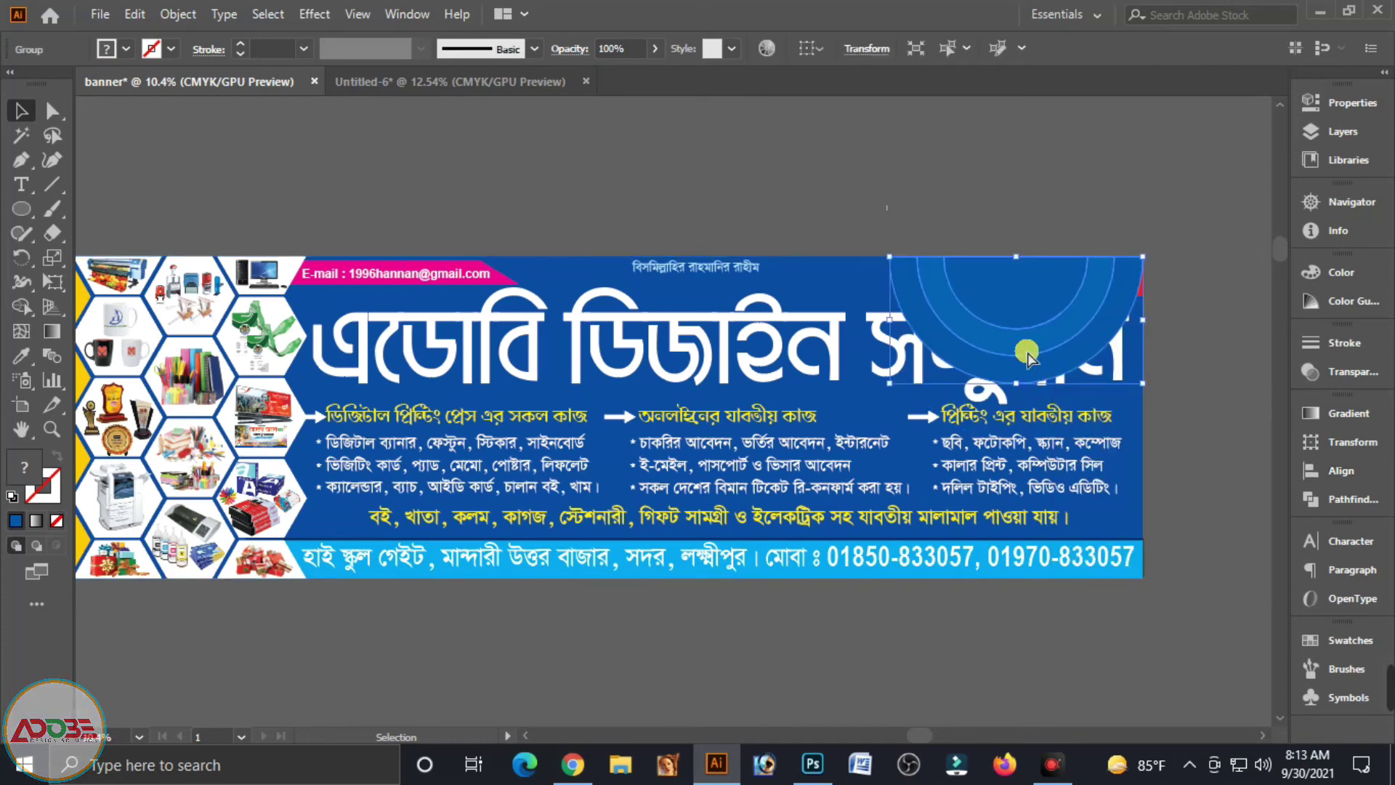
{"action": "key", "text": "ctrl+shift+bracketleft"}
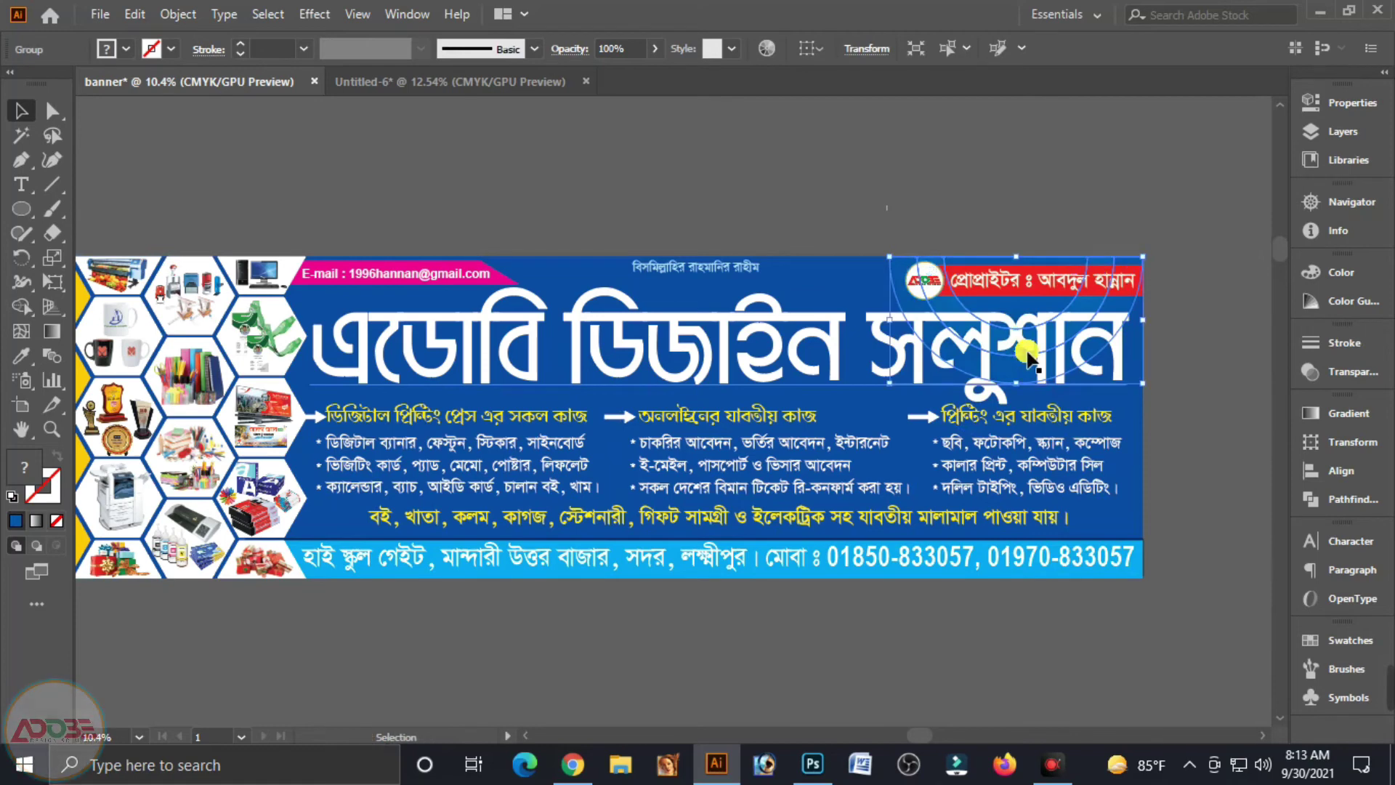
- Enlarge the semicircle around its centre and realign it to the banner's top edge
{"action": "left_click", "coordinate": [1152, 383], "text": "shift"}
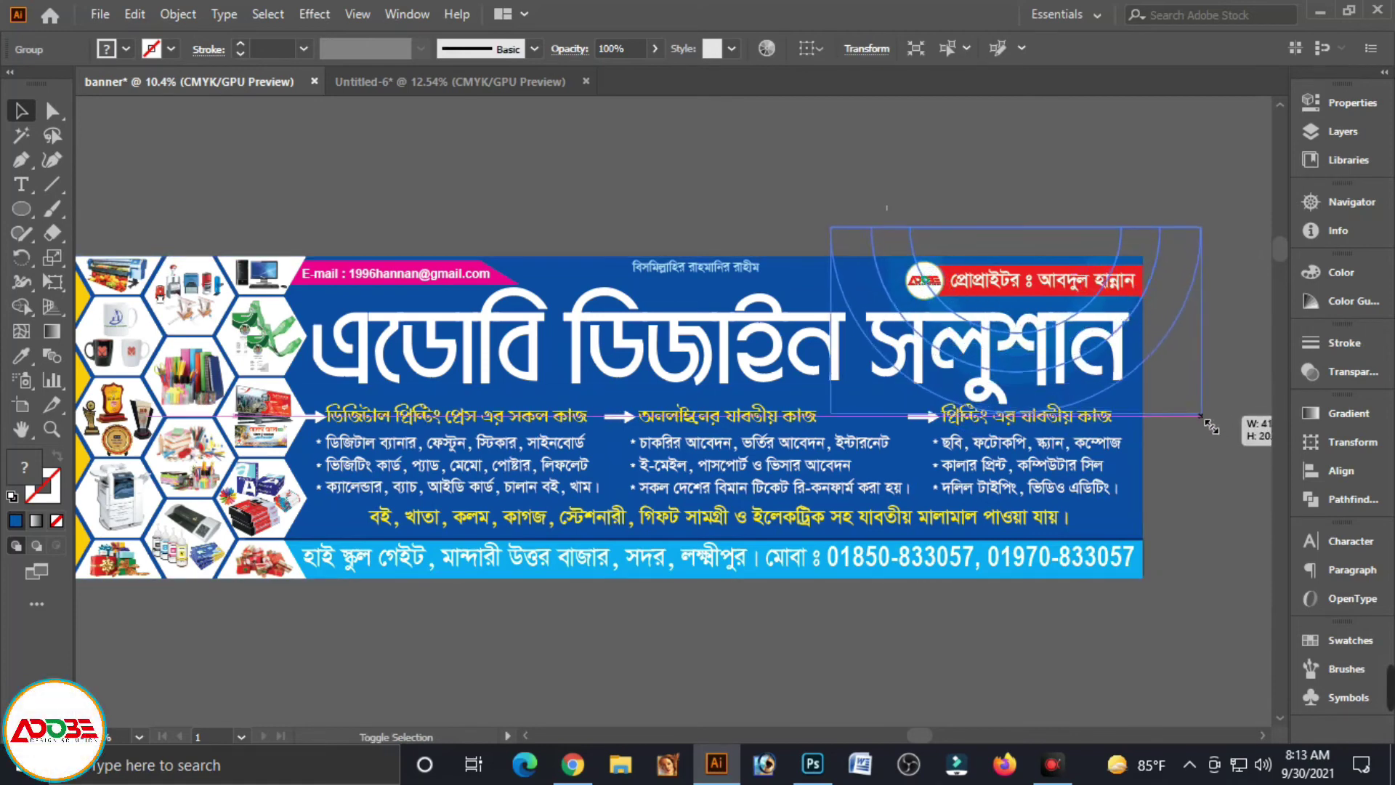
{"action": "left_click_drag", "start_coordinate": [1146, 383], "coordinate": [1216, 419]}
{"action": "mouse_move", "coordinate": [1162, 338]}
{"action": "left_mouse_down"}
{"action": "mouse_move", "coordinate": [1152, 283]}
{"action": "mouse_move", "coordinate": [1150, 480]}
{"action": "mouse_move", "coordinate": [1133, 523]}
{"action": "left_mouse_up"}
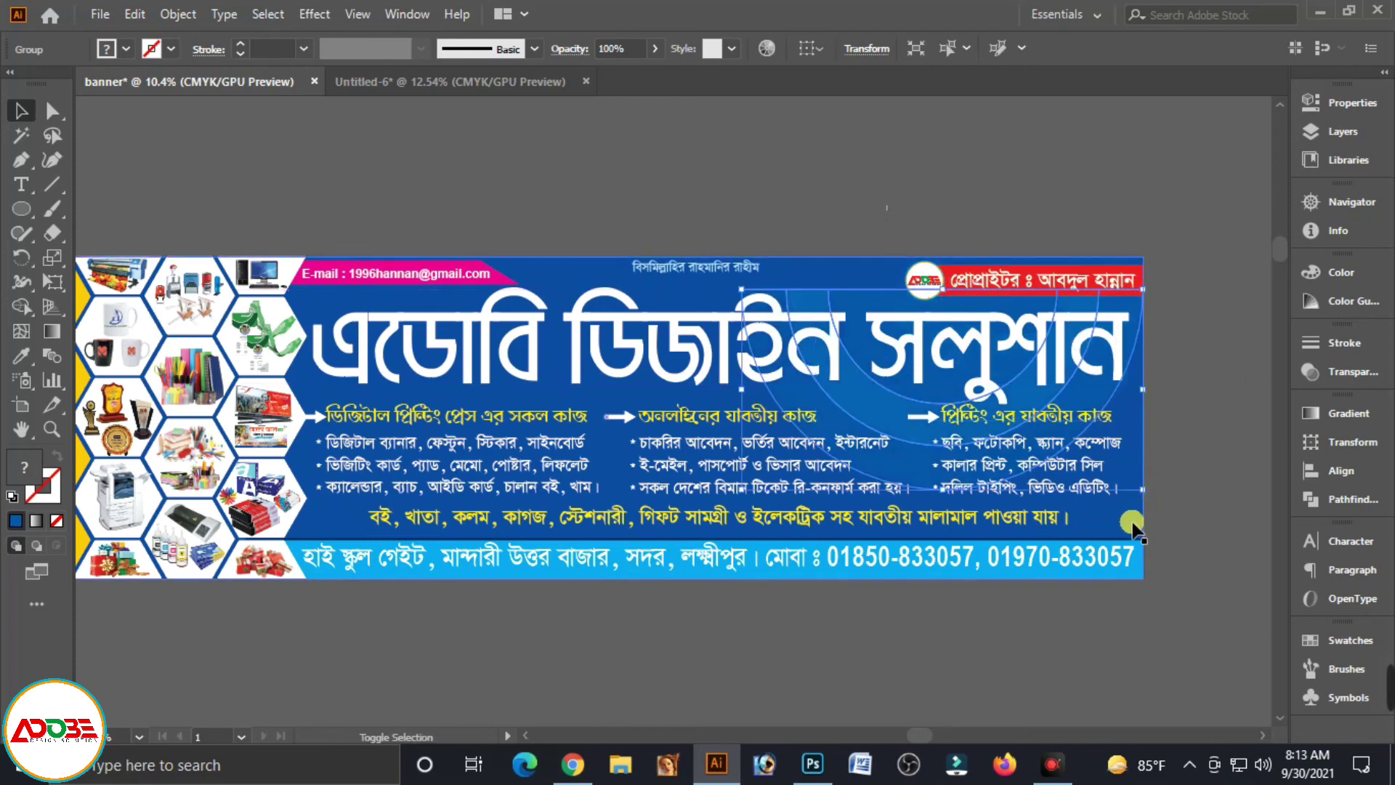
{"action": "left_click", "coordinate": [1328, 478]}
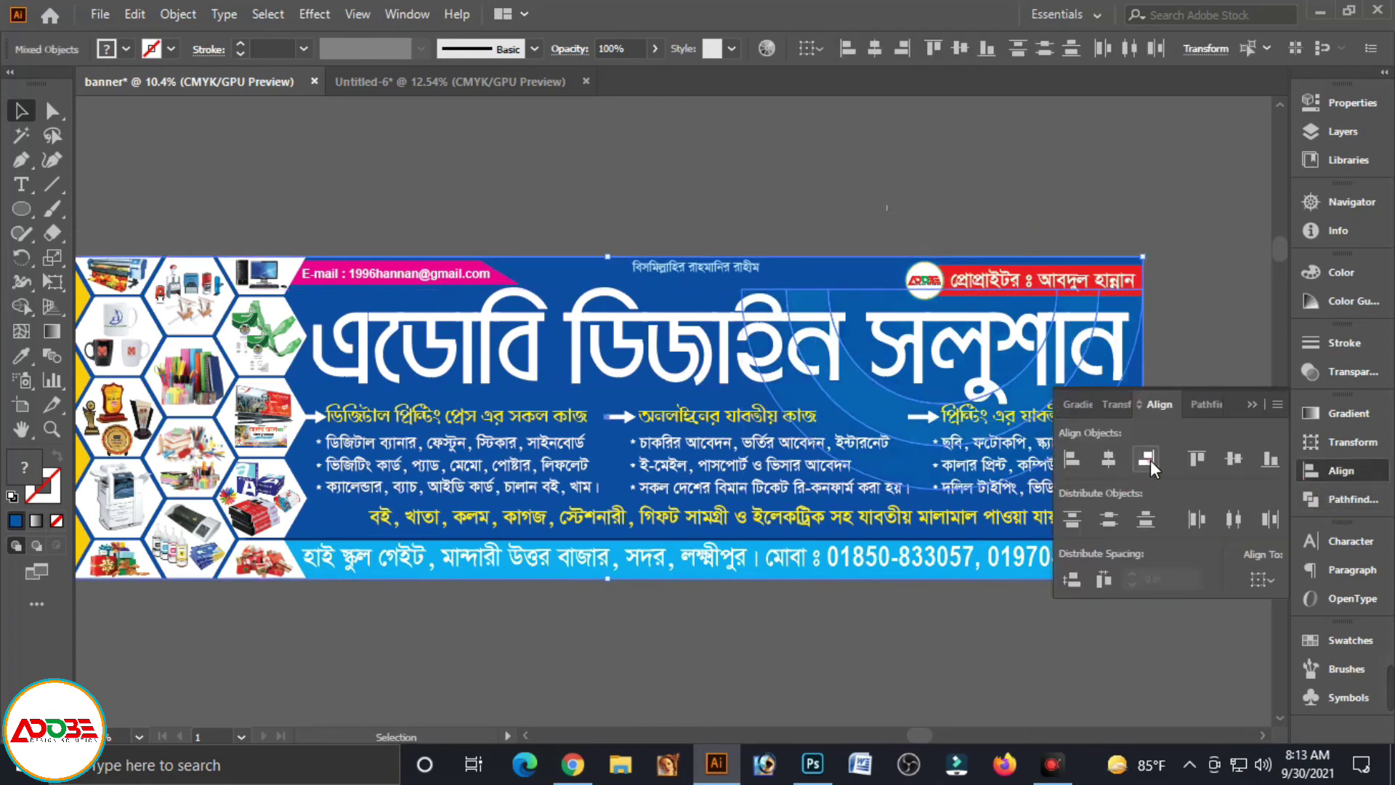
{"action": "left_click", "coordinate": [1197, 456]}
{"action": "left_click", "coordinate": [1213, 342]}
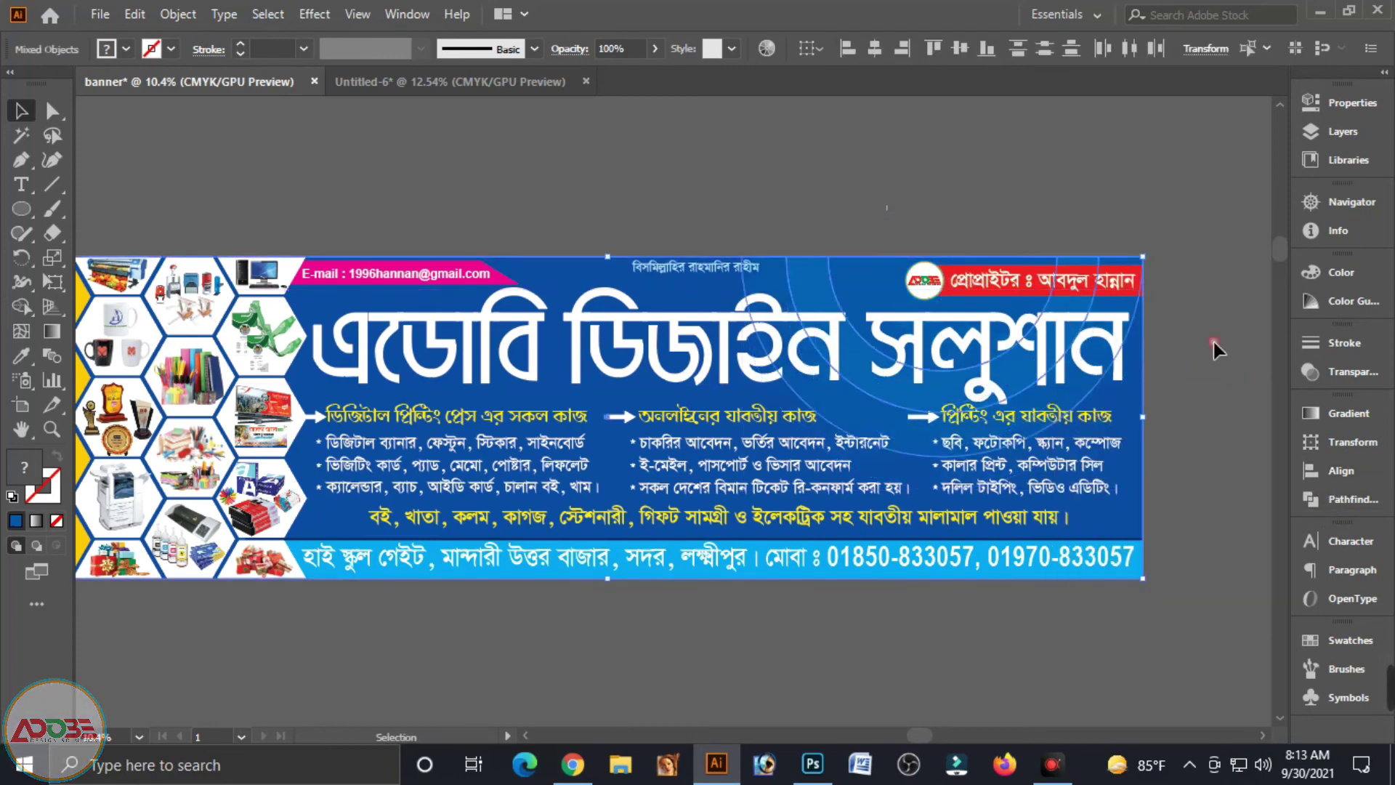
- Resize and reposition the arc group in the banner's upper-right corner behind the text
{"action": "left_click", "coordinate": [868, 279]}
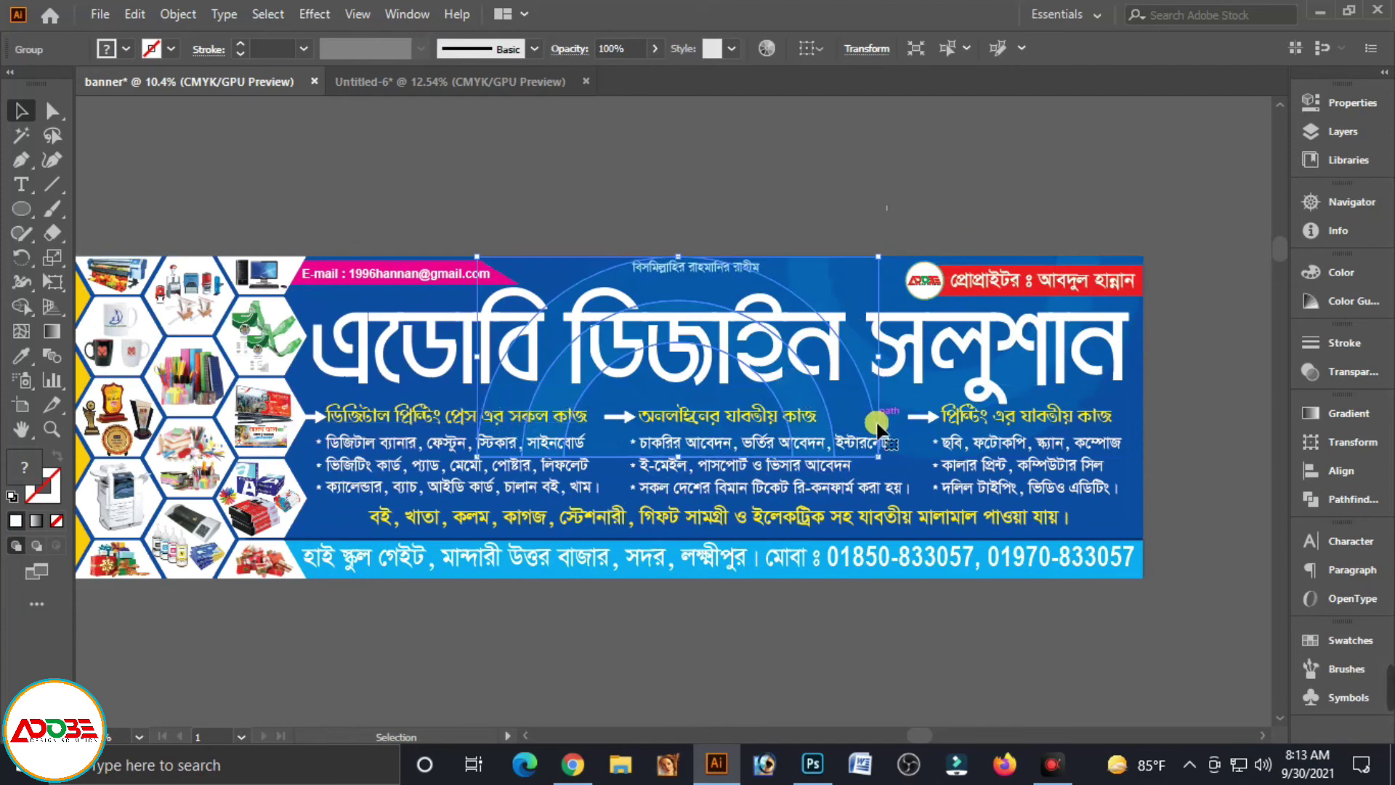
{"action": "left_click_drag", "start_coordinate": [865, 420], "coordinate": [701, 503]}
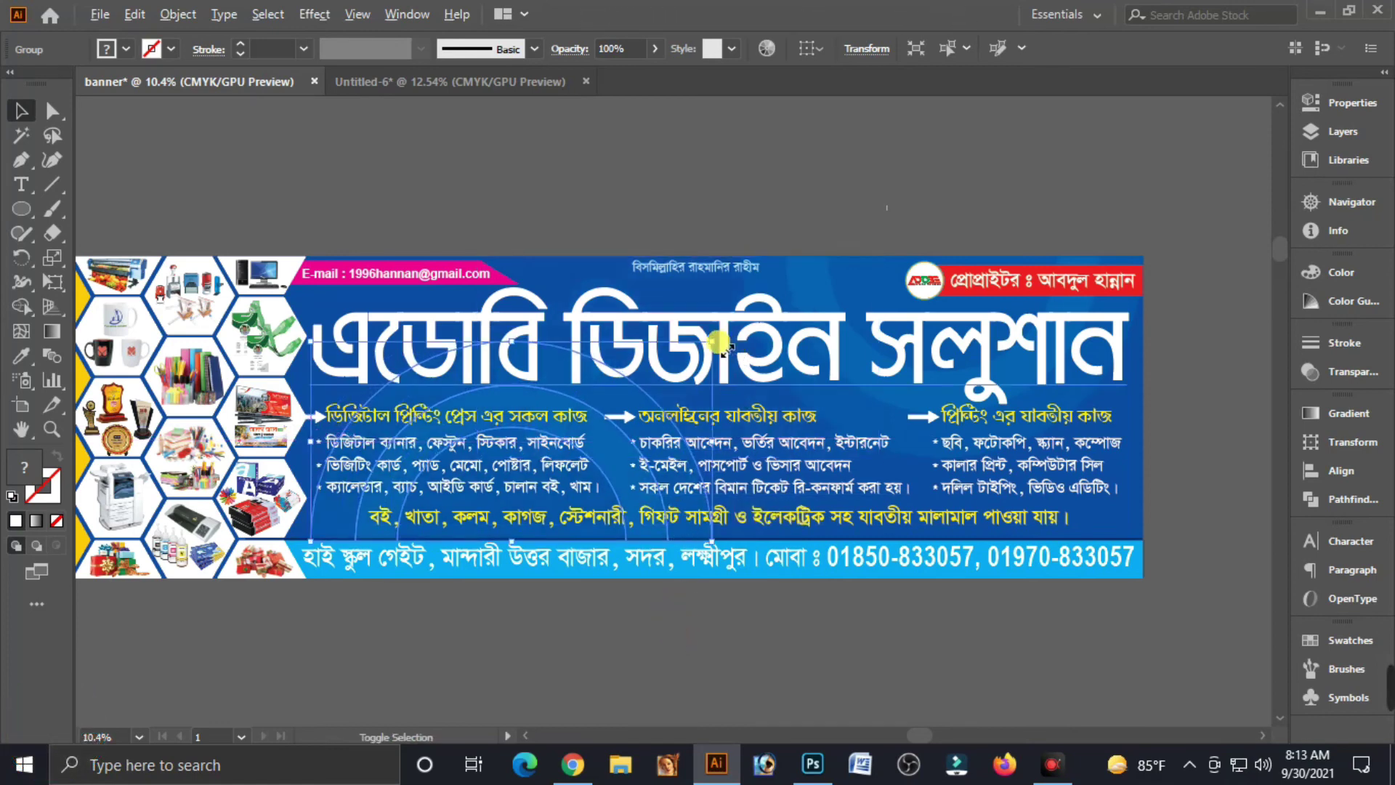
{"action": "left_click_drag", "start_coordinate": [720, 343], "coordinate": [679, 356]}
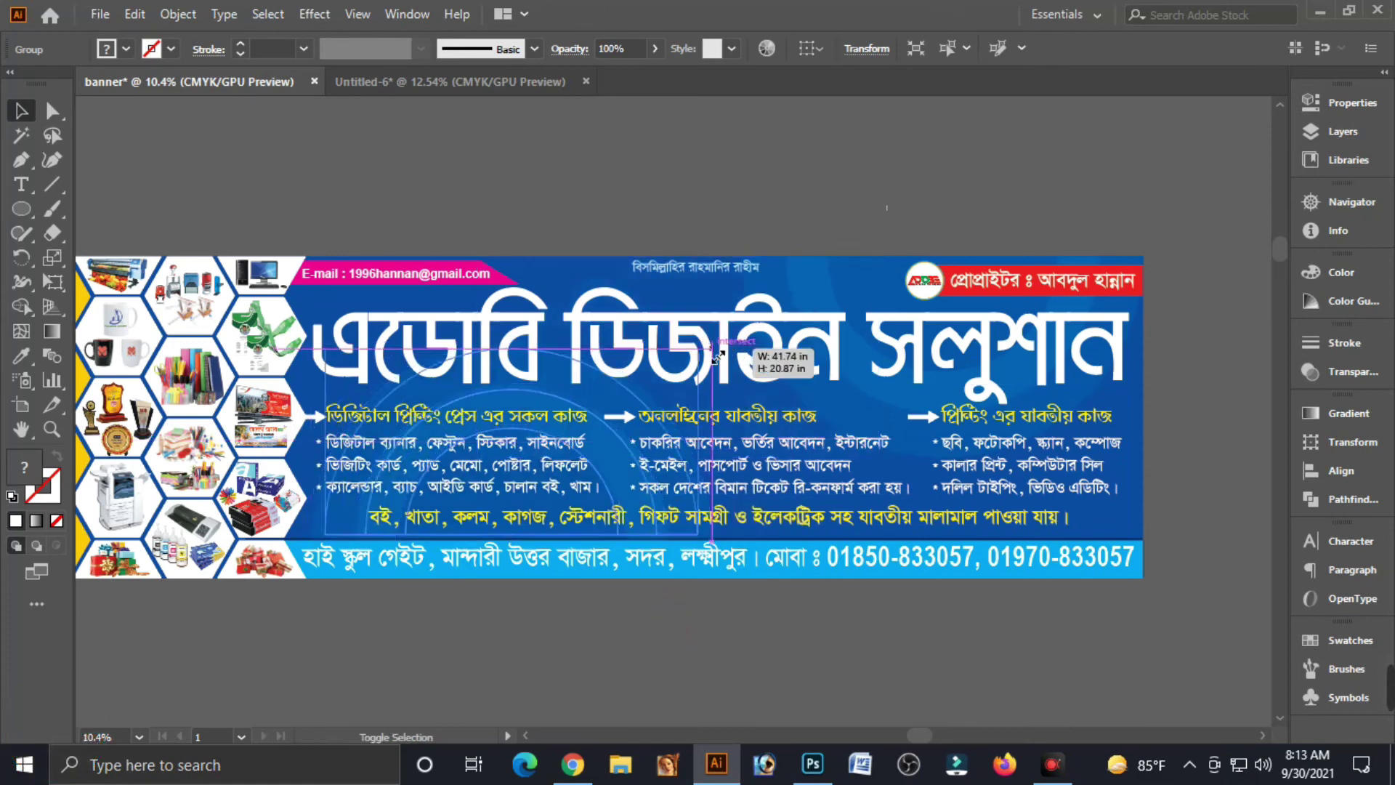
{"action": "left_click", "coordinate": [603, 404]}
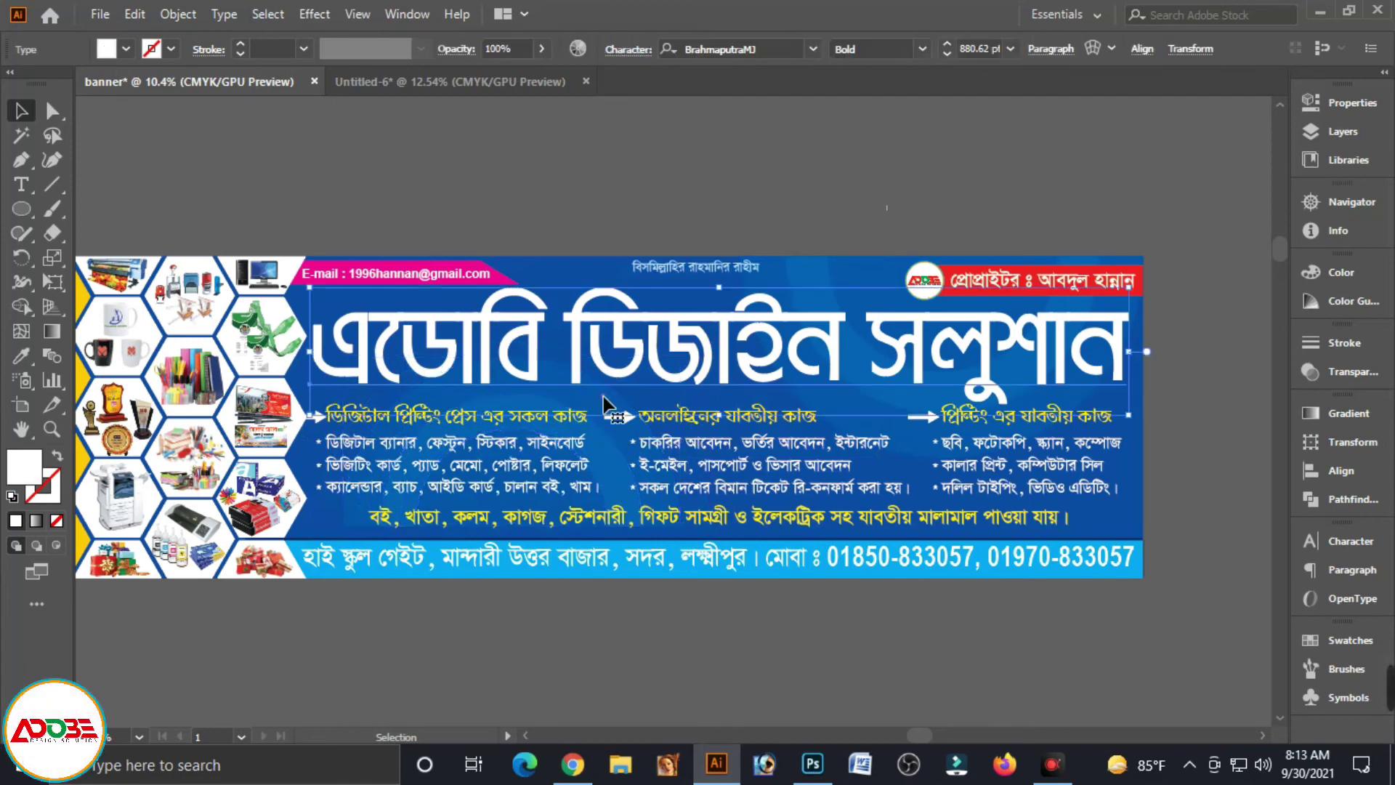
{"action": "left_click_drag", "start_coordinate": [352, 510], "coordinate": [329, 525]}
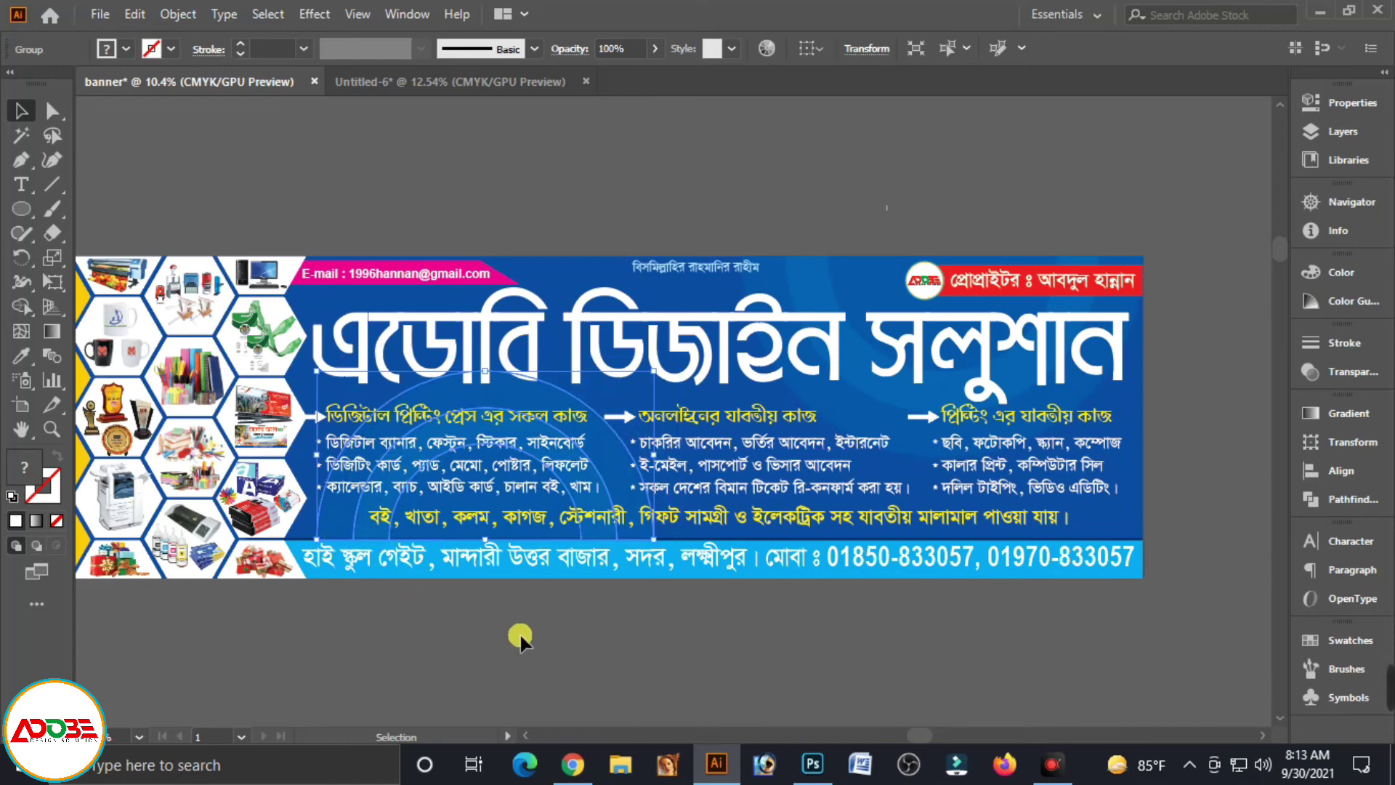
{"action": "left_click", "coordinate": [798, 632]}
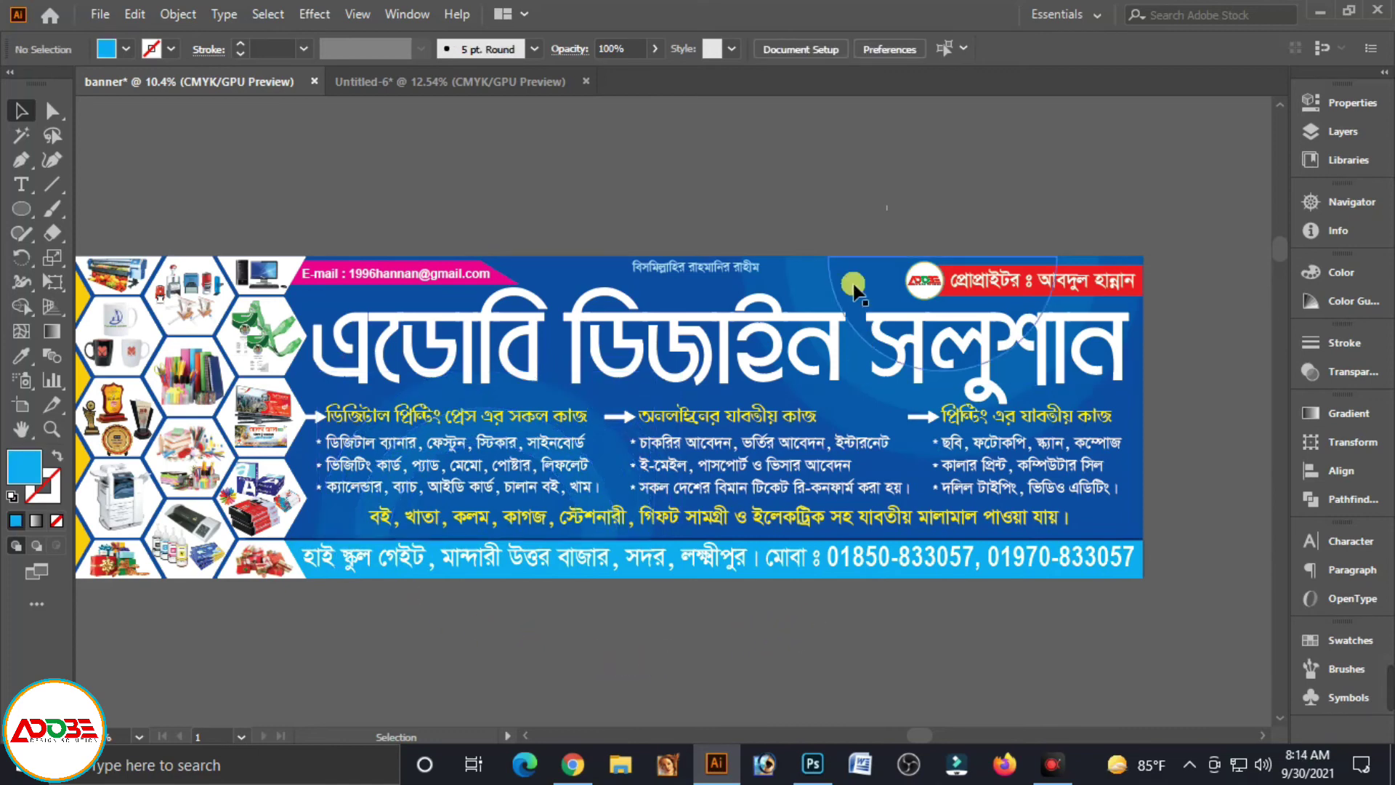
{"action": "left_click_drag", "start_coordinate": [342, 509], "coordinate": [772, 447]}
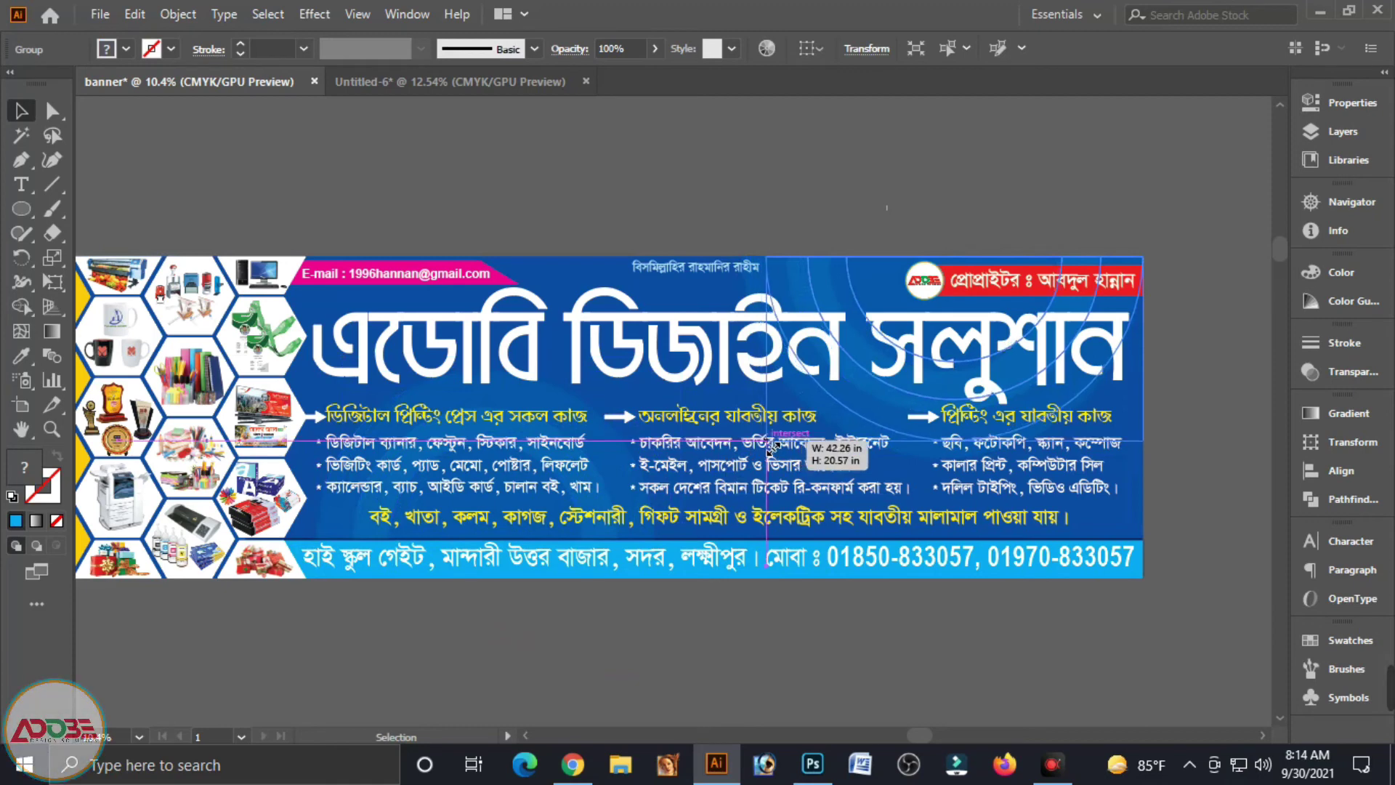
{"action": "left_click", "coordinate": [654, 589]}
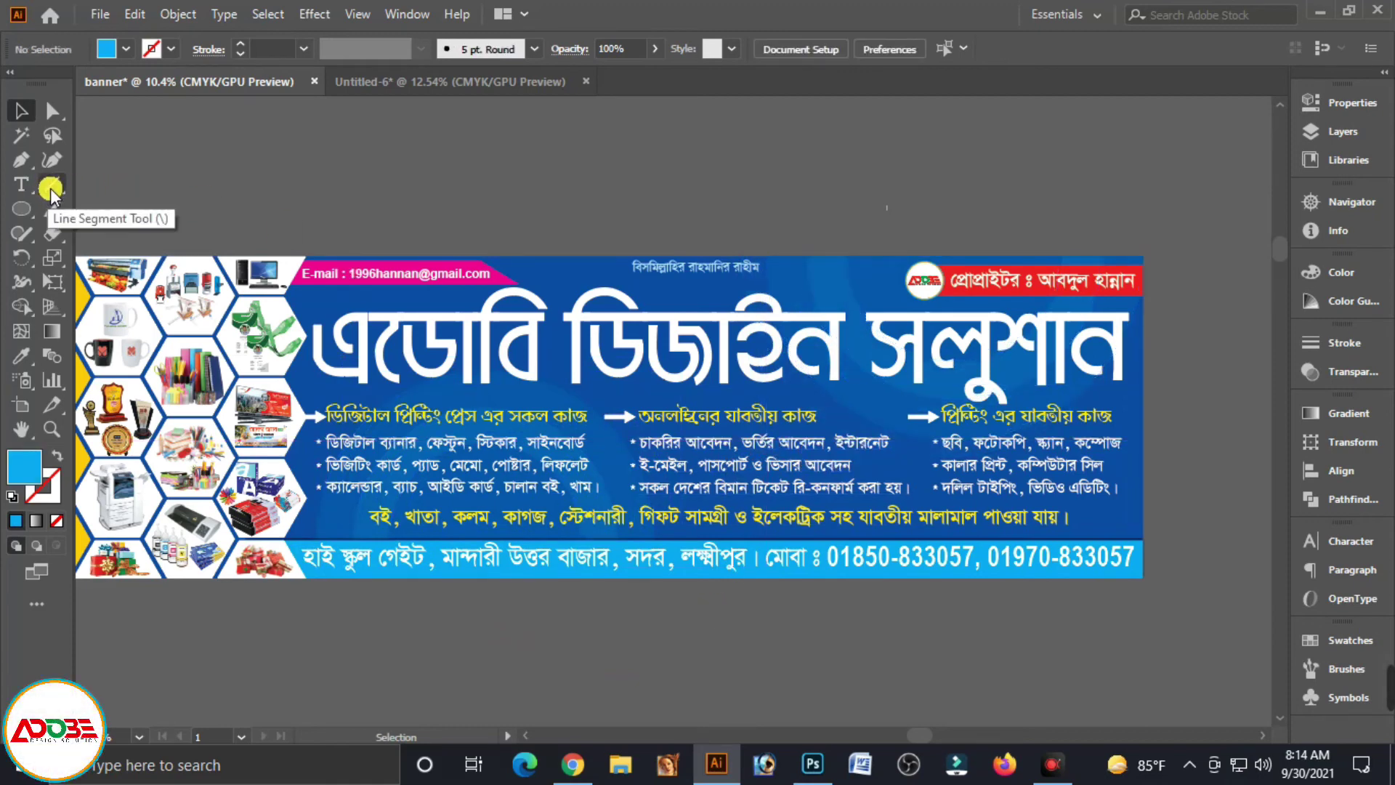
- Draw a tall narrow rectangle strip across the banner's centre
{"action": "left_click", "coordinate": [26, 204]}
{"action": "left_click", "coordinate": [90, 210]}
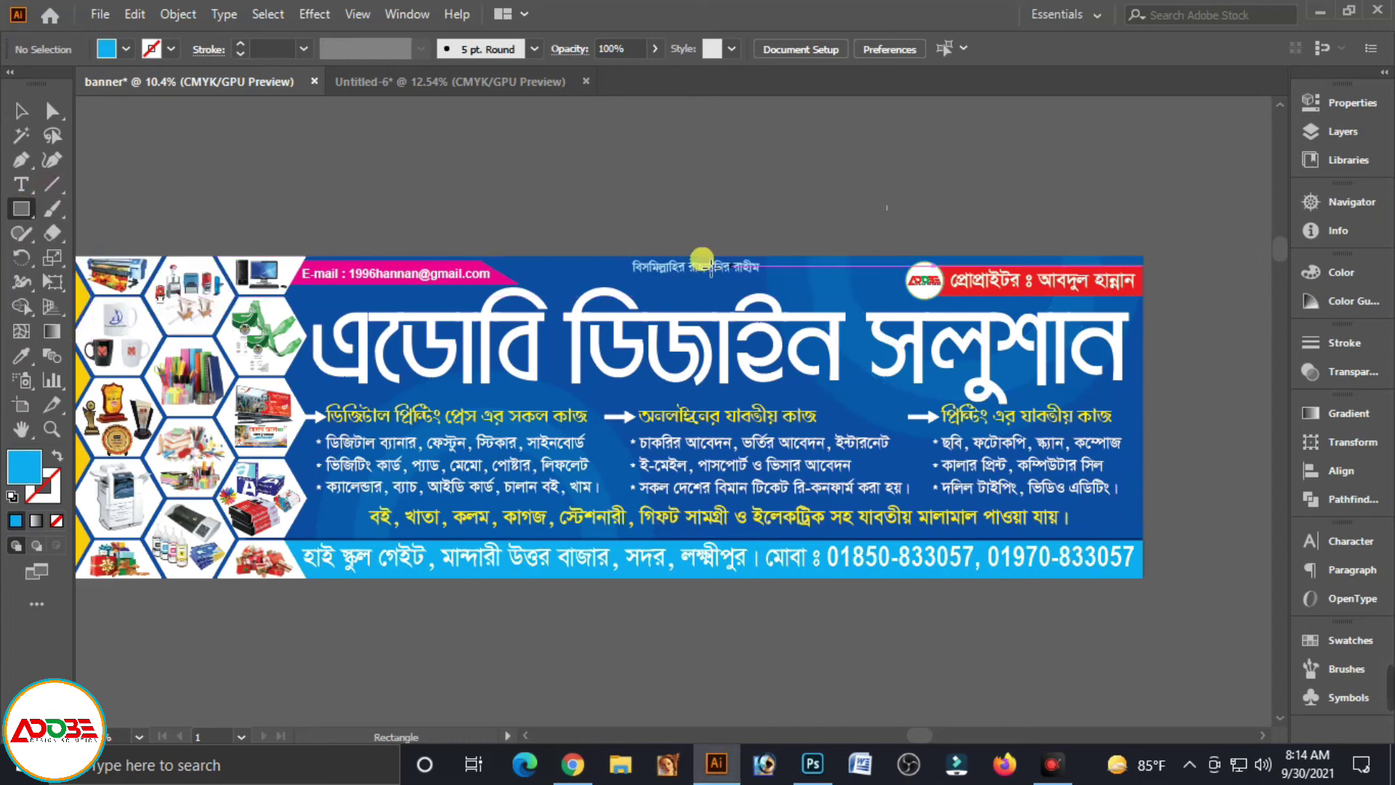
{"action": "left_click_drag", "start_coordinate": [596, 235], "coordinate": [669, 574]}
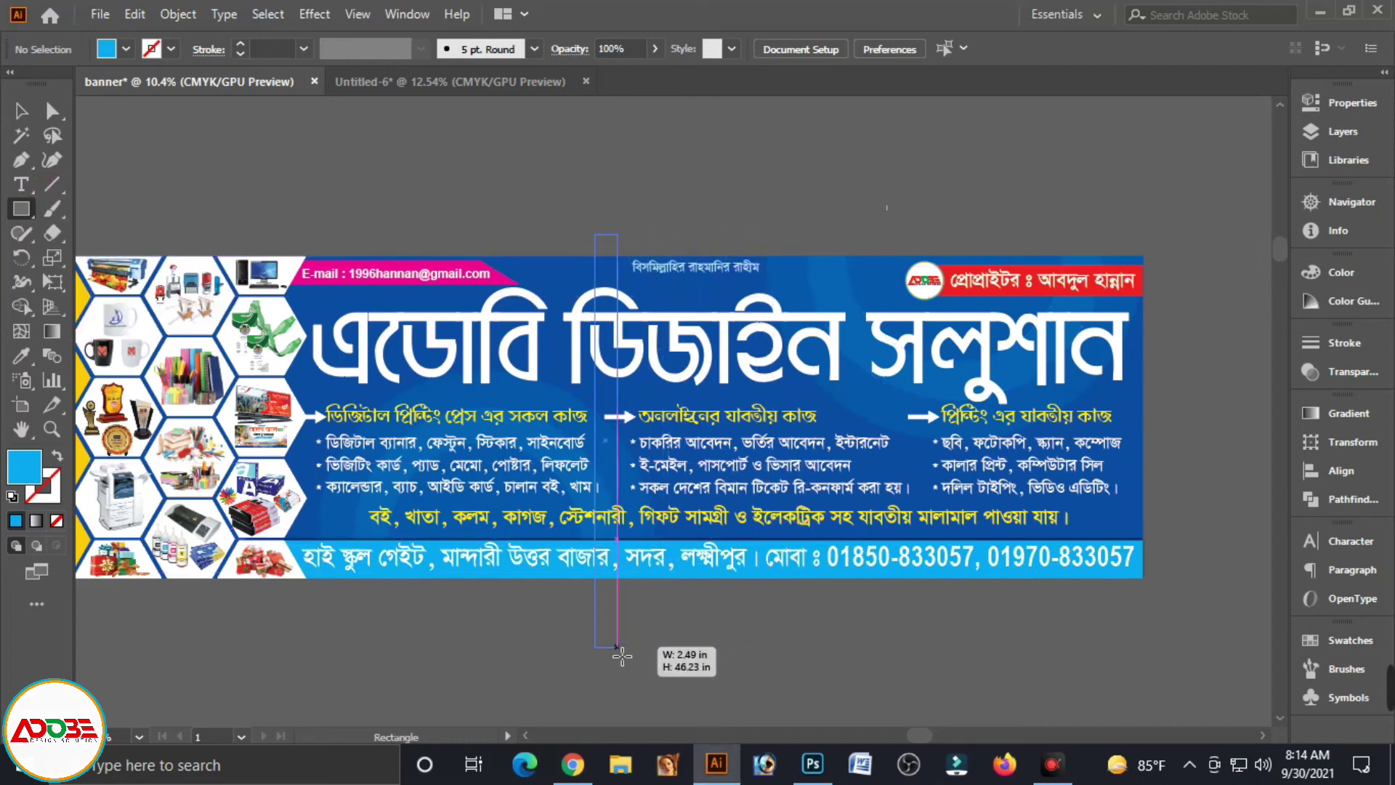
{"action": "mouse_move", "coordinate": [622, 656]}
{"action": "left_mouse_down"}
{"action": "mouse_move", "coordinate": [785, 596]}
{"action": "mouse_move", "coordinate": [841, 661]}
{"action": "mouse_move", "coordinate": [804, 626]}
{"action": "left_mouse_up"}
{"action": "left_click", "coordinate": [20, 111]}
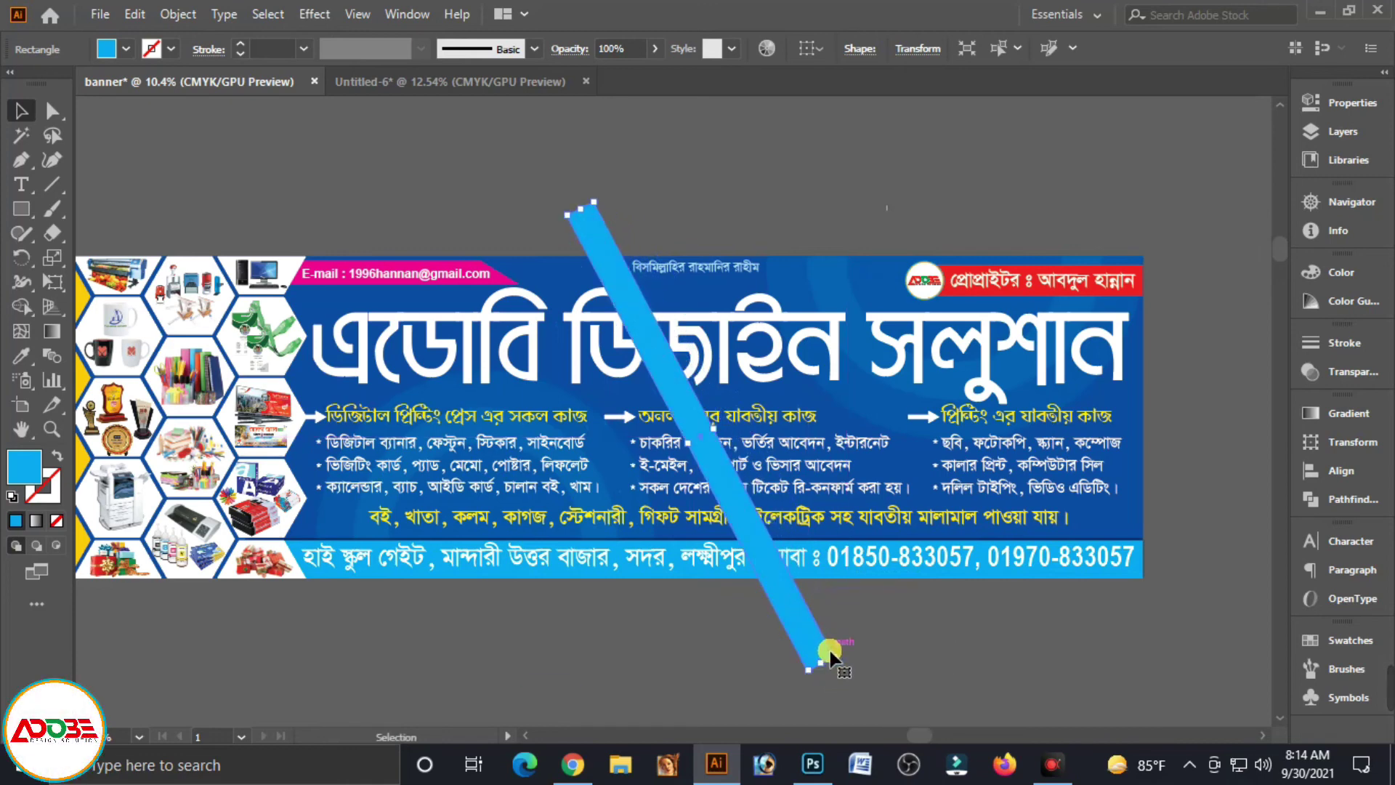
- Duplicate the diagonal strip offset to the right and select both with the background
{"action": "left_click", "coordinate": [830, 652]}
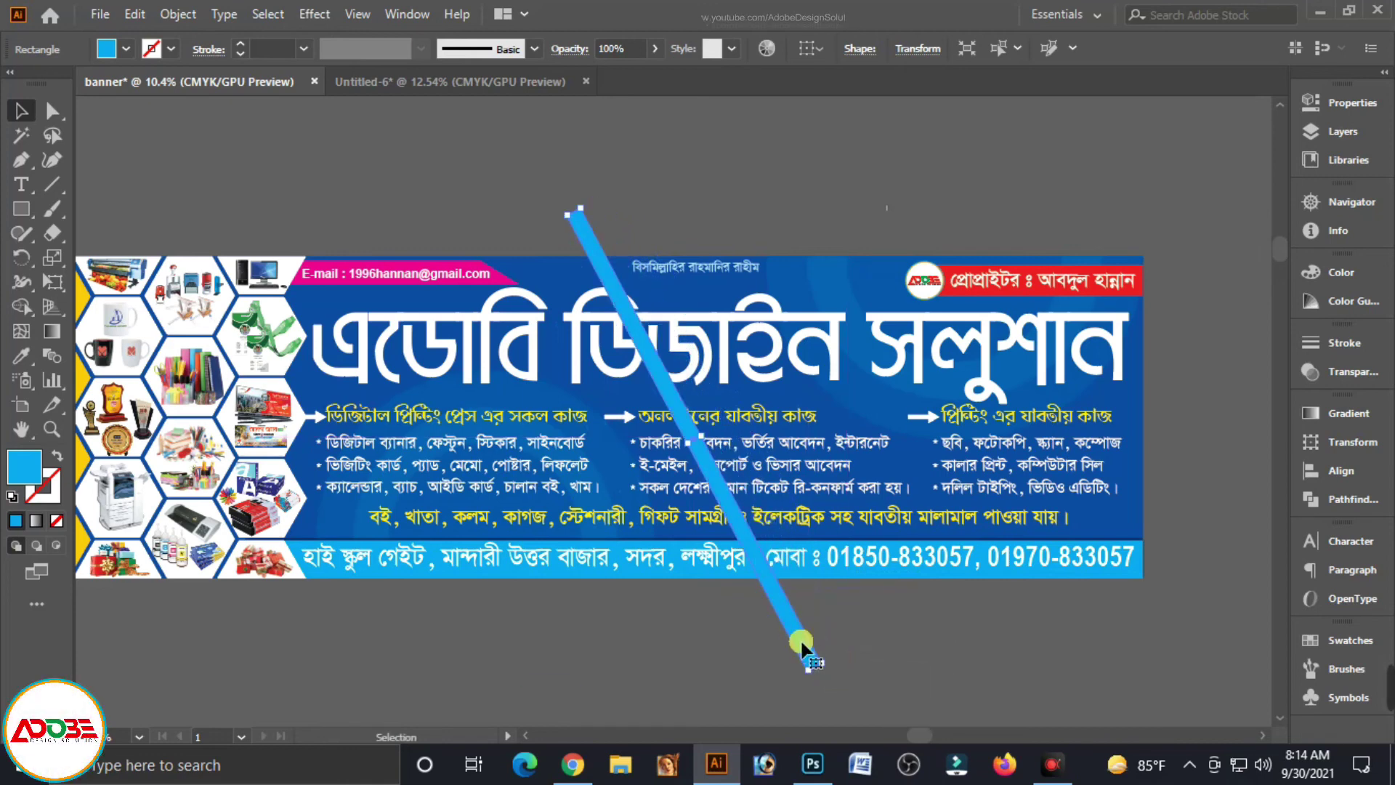
{"action": "mouse_move", "coordinate": [803, 650]}
{"action": "left_mouse_down"}
{"action": "mouse_move", "coordinate": [823, 641]}
{"action": "mouse_move", "coordinate": [813, 630]}
{"action": "mouse_move", "coordinate": [843, 634]}
{"action": "mouse_move", "coordinate": [819, 629]}
{"action": "left_mouse_up"}
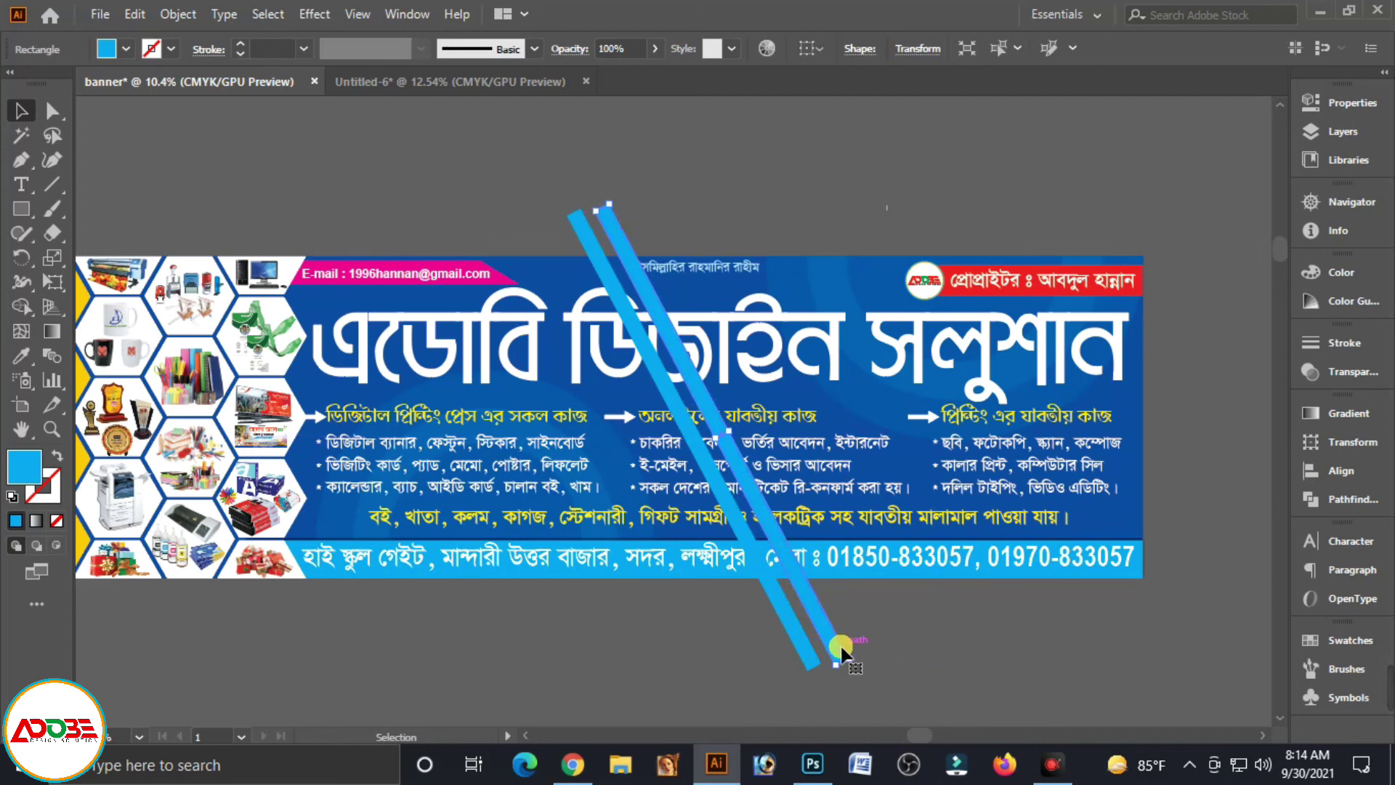
{"action": "left_click", "coordinate": [563, 288]}
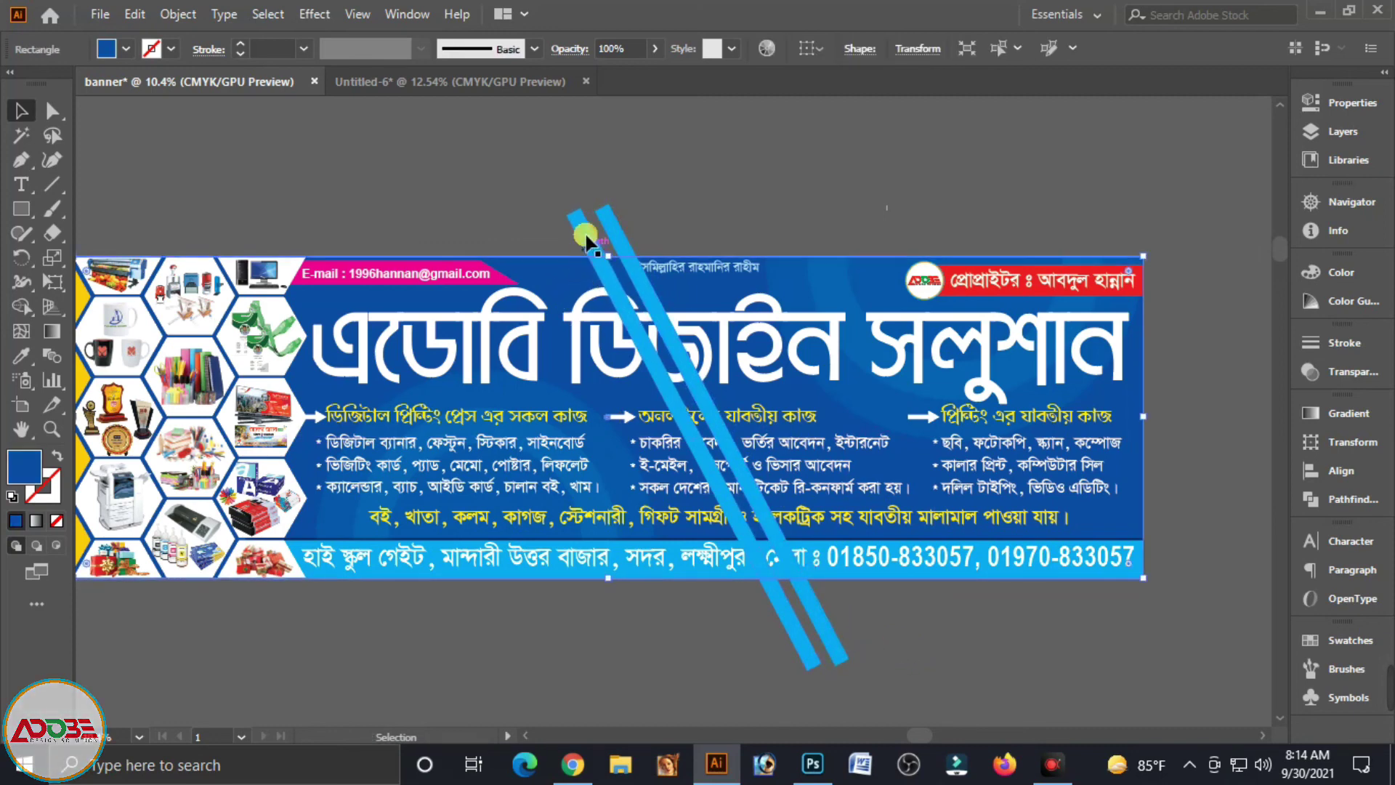
{"action": "mouse_move", "coordinate": [545, 189]}
{"action": "left_mouse_down"}
{"action": "mouse_move", "coordinate": [629, 236]}
{"action": "mouse_move", "coordinate": [626, 319]}
{"action": "left_mouse_up"}
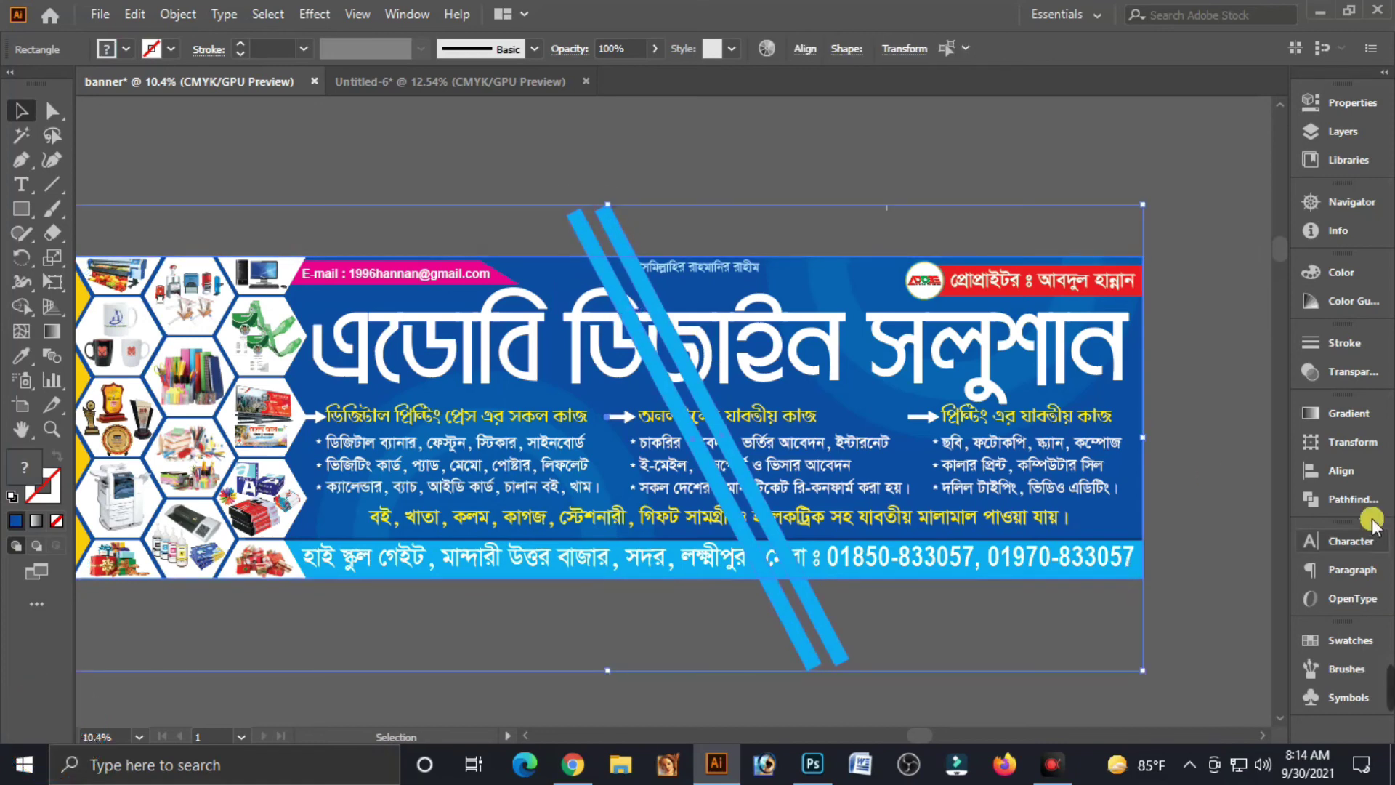
- Divide the strips and background with Pathfinder and ungroup the pieces
{"action": "left_click", "coordinate": [1348, 499]}
{"action": "left_click", "coordinate": [1075, 513]}
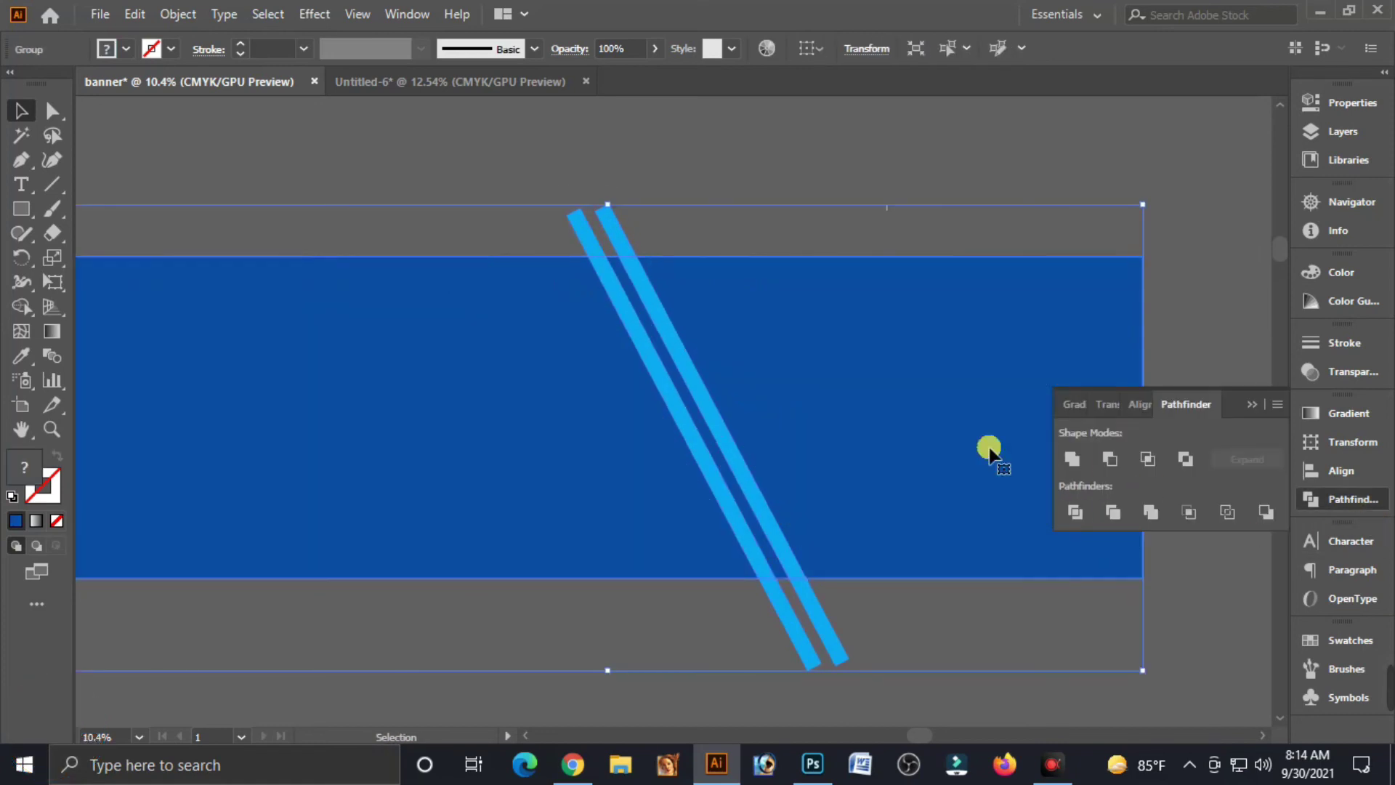
{"action": "right_click", "coordinate": [676, 371]}
{"action": "left_click", "coordinate": [730, 539]}
{"action": "left_click", "coordinate": [726, 647]}
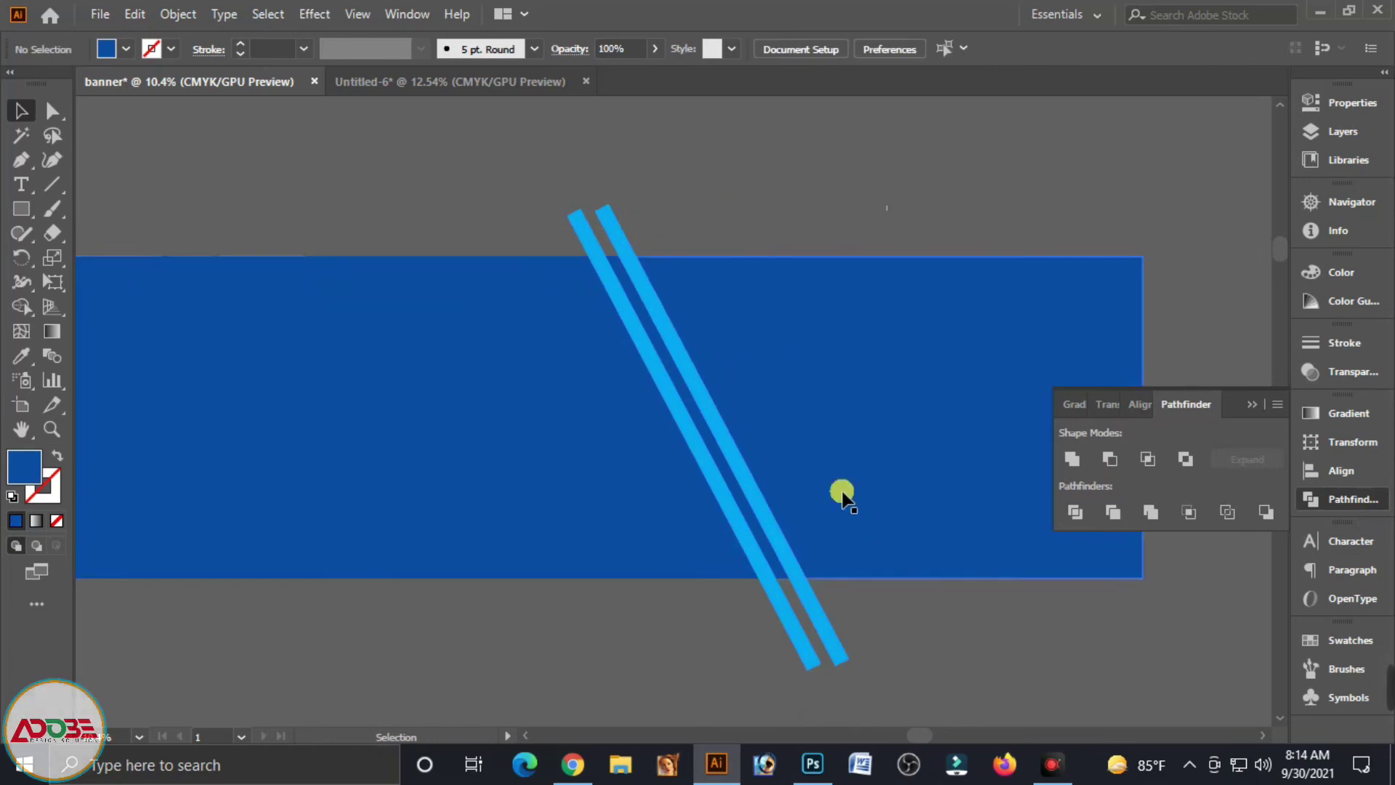
- Delete the outside background pieces and overhanging strip ends, then select both stripes
{"action": "left_click", "coordinate": [812, 501]}
{"action": "key", "text": "Delete"}
{"action": "left_click", "coordinate": [486, 395]}
{"action": "key", "text": "Delete"}
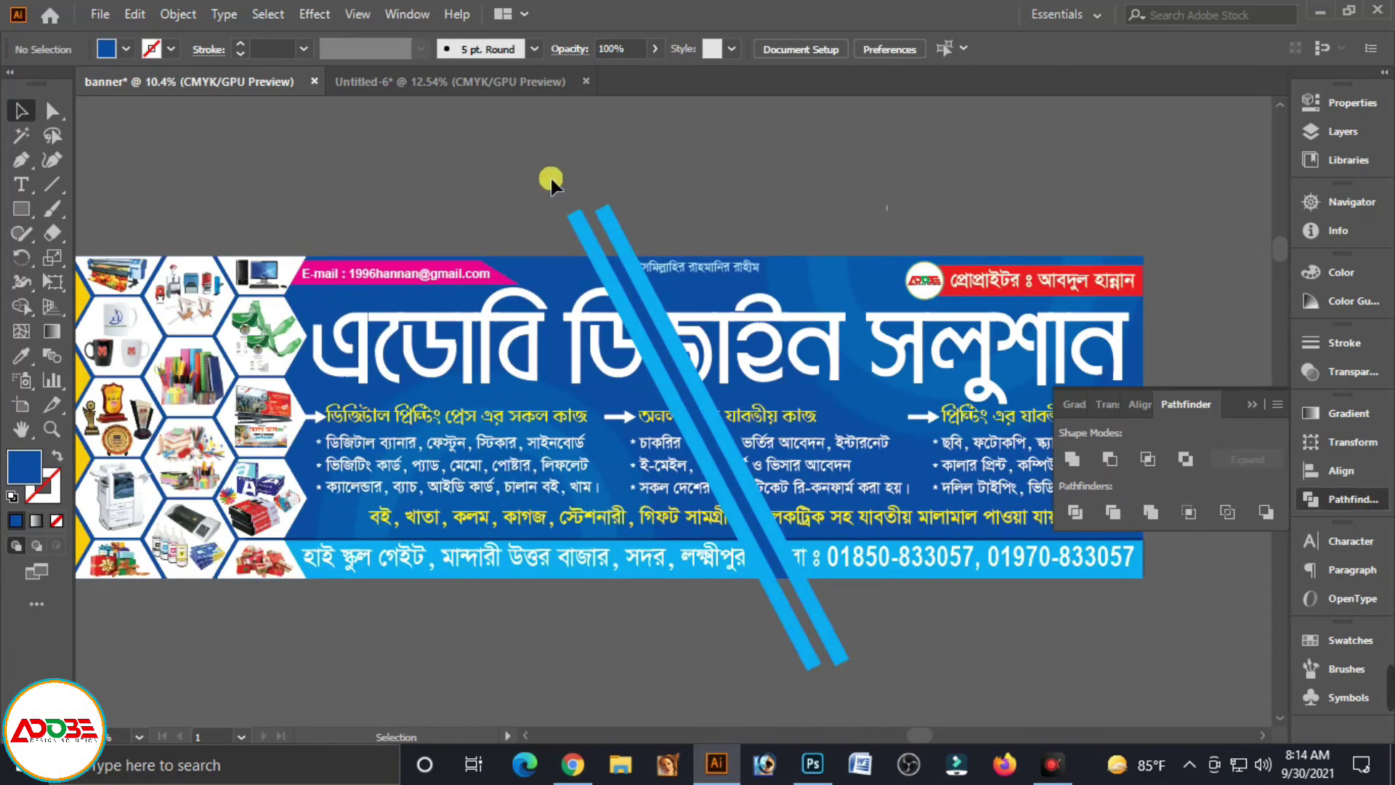
{"action": "left_click_drag", "start_coordinate": [654, 229], "coordinate": [563, 240]}
{"action": "key", "text": "Delete"}
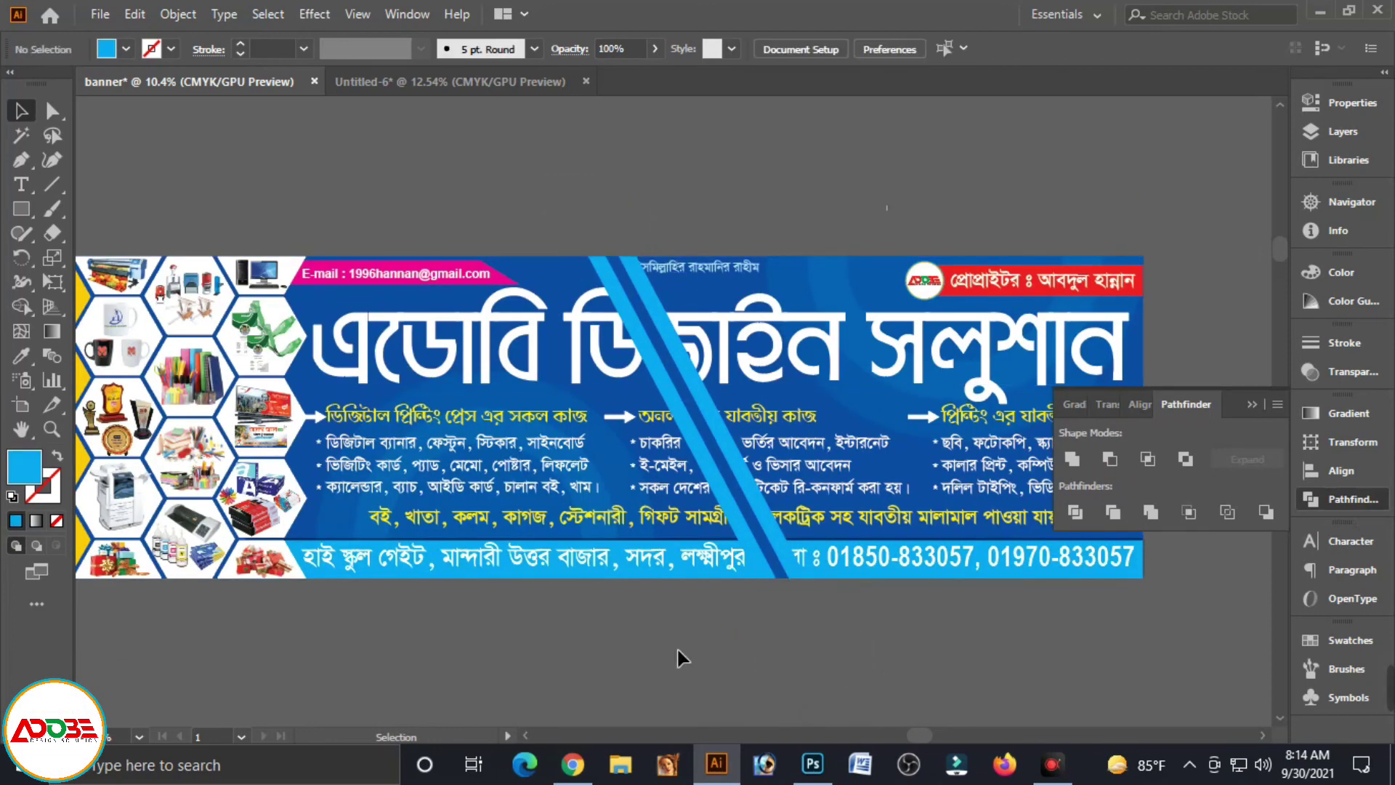
{"action": "left_click", "coordinate": [718, 469]}
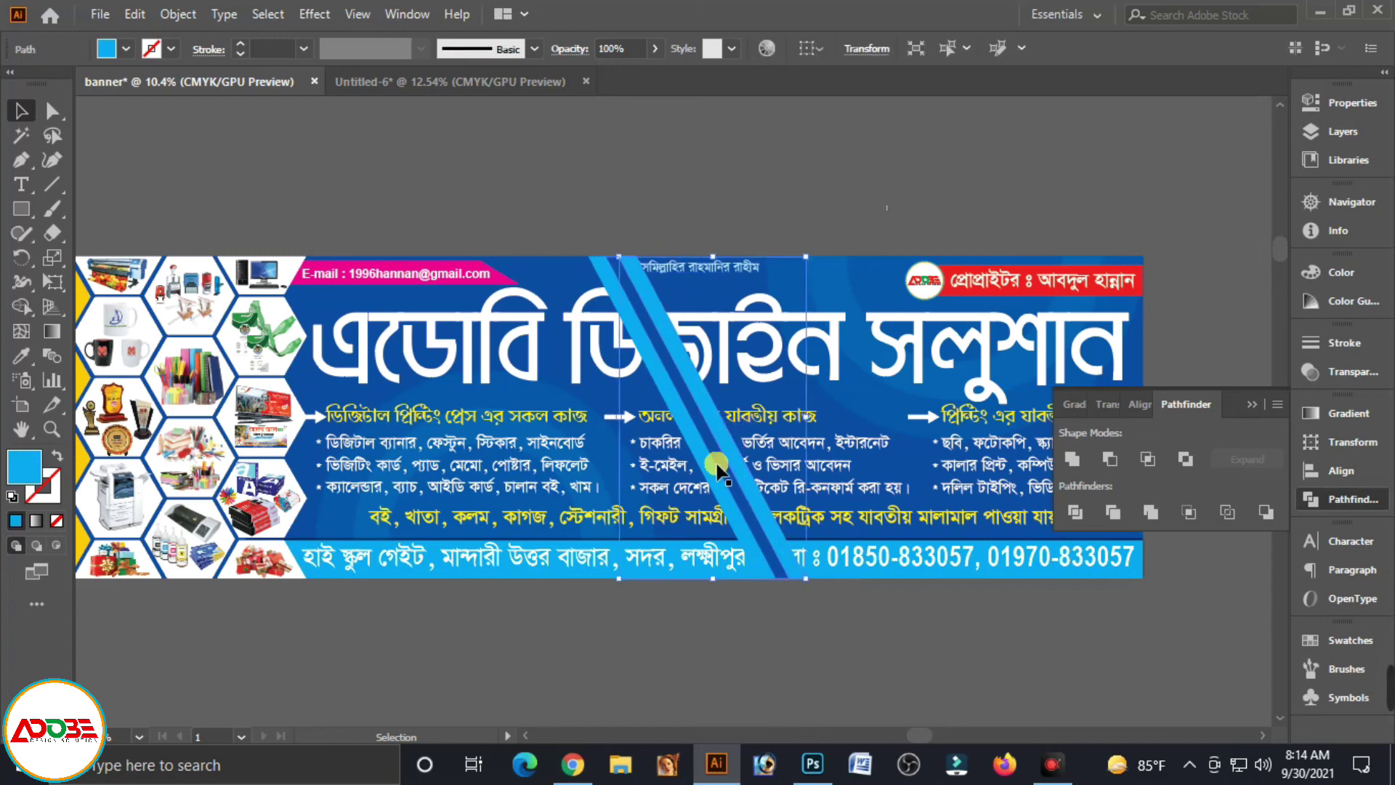
{"action": "left_click", "coordinate": [715, 474], "text": "shift"}
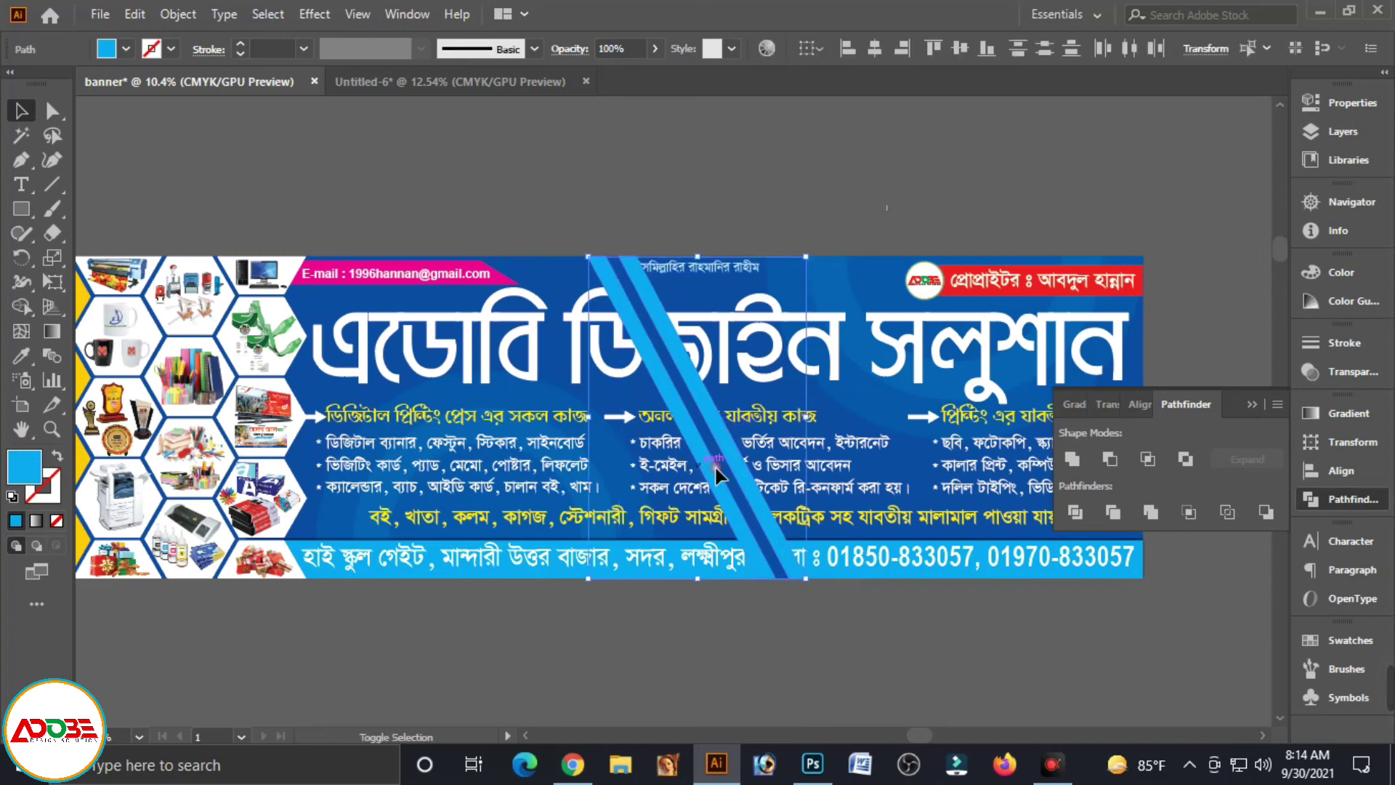
- Darken the diagonal stripes to magenta 70 and reselect their anchor points
{"action": "left_click", "coordinate": [1337, 273]}
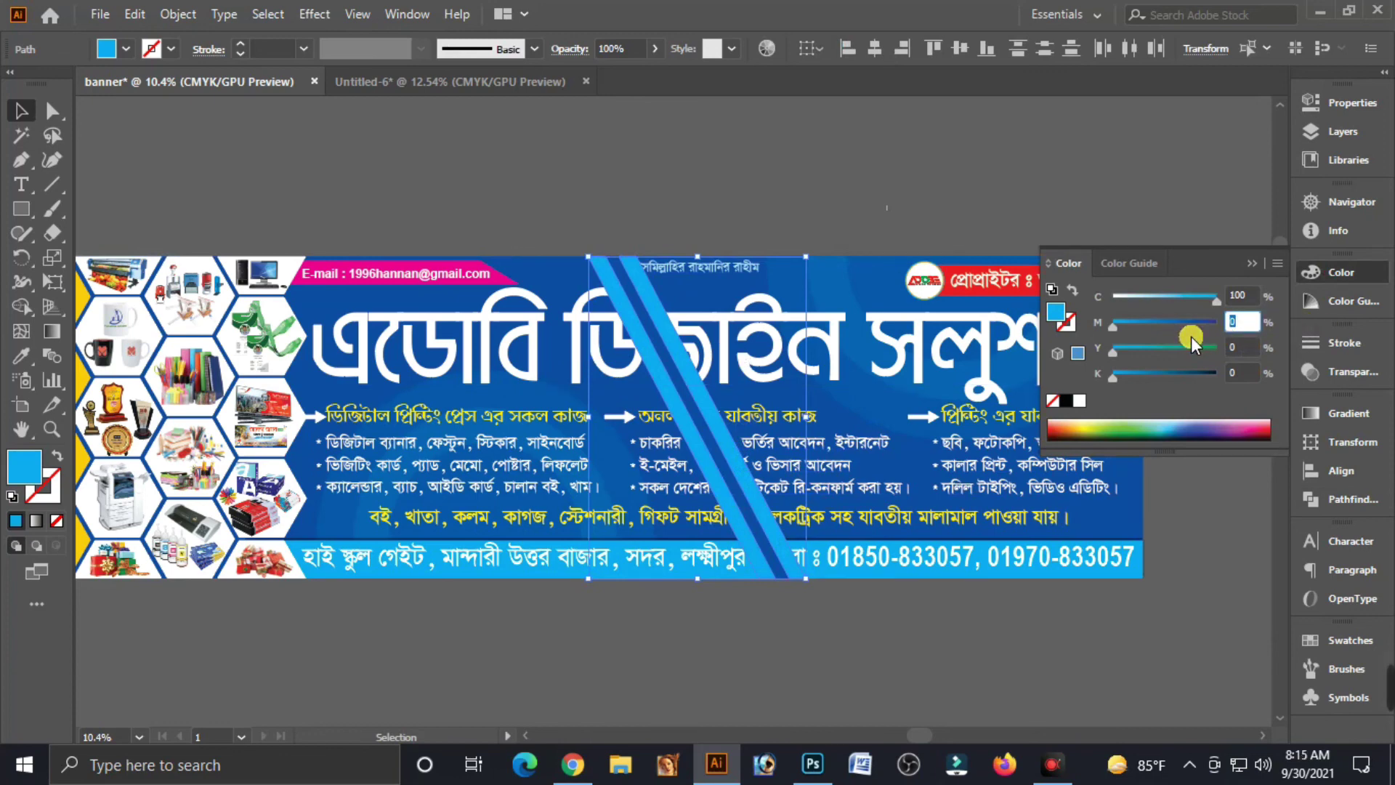
{"action": "type", "text": "70"}
{"action": "key", "text": "Tab"}
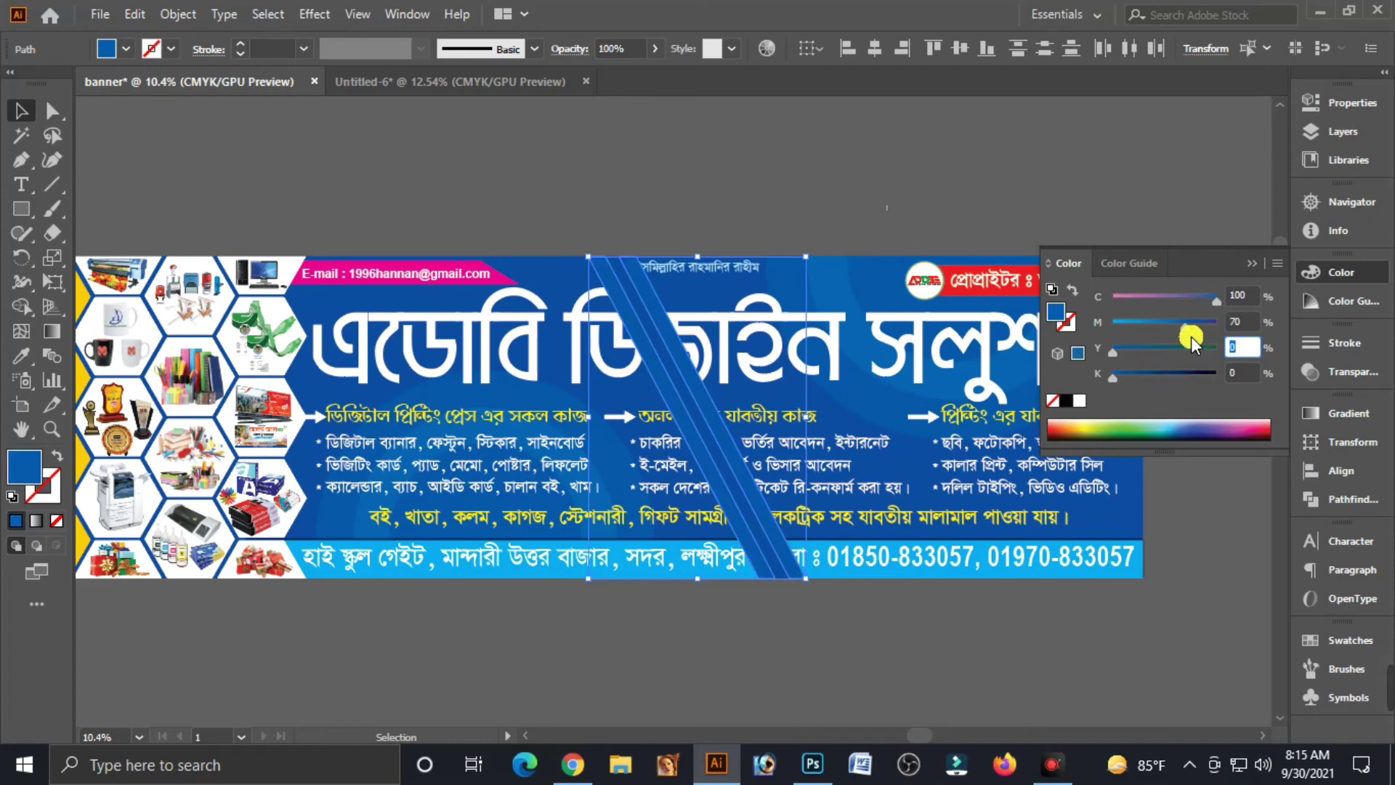
{"action": "left_click", "coordinate": [913, 218]}
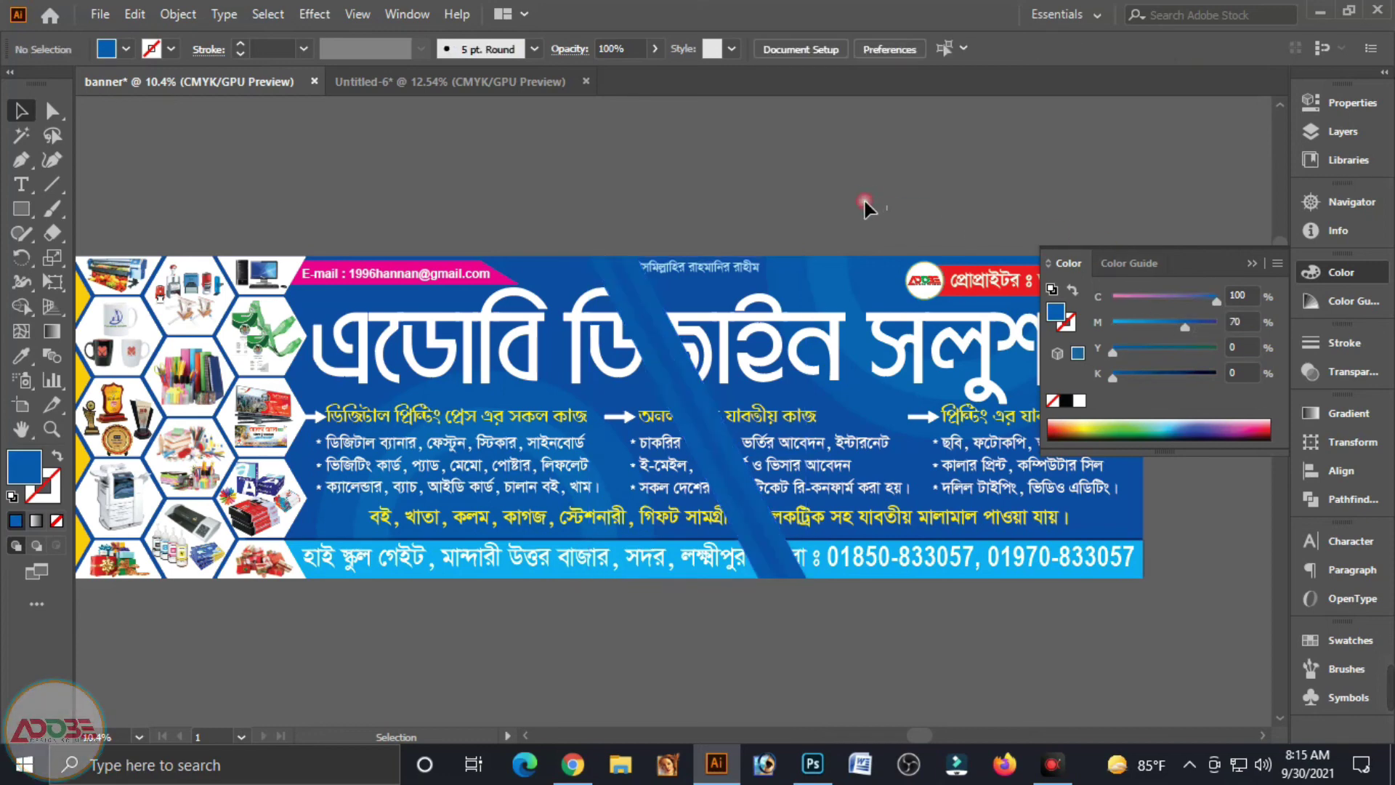
{"action": "left_click", "coordinate": [674, 350]}
{"action": "left_click", "coordinate": [653, 363], "text": "ctrl"}
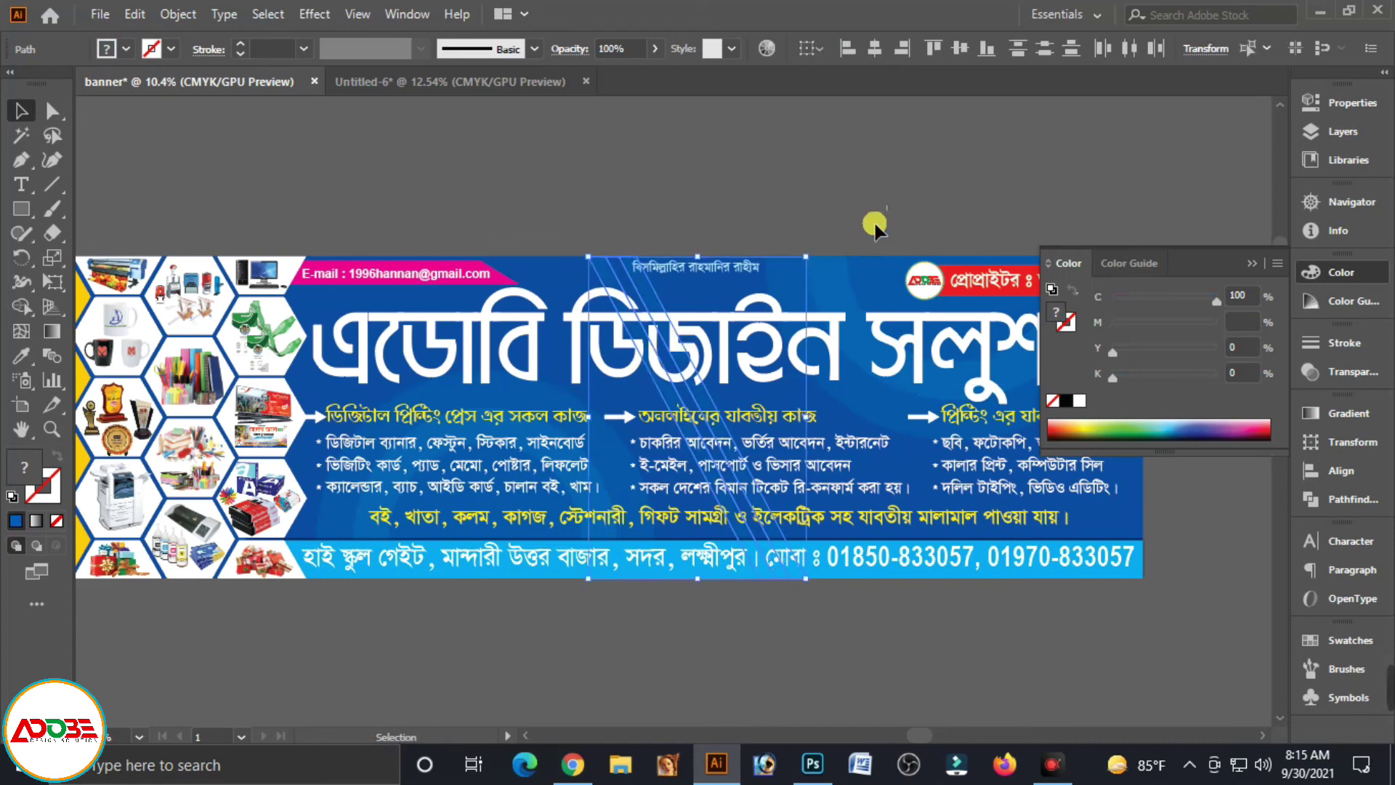
{"action": "left_click", "coordinate": [1012, 212]}
- Zoom out, select all the banner artwork with Ctrl+A, and group it with Ctrl+G
{"action": "left_click", "coordinate": [1259, 266]}
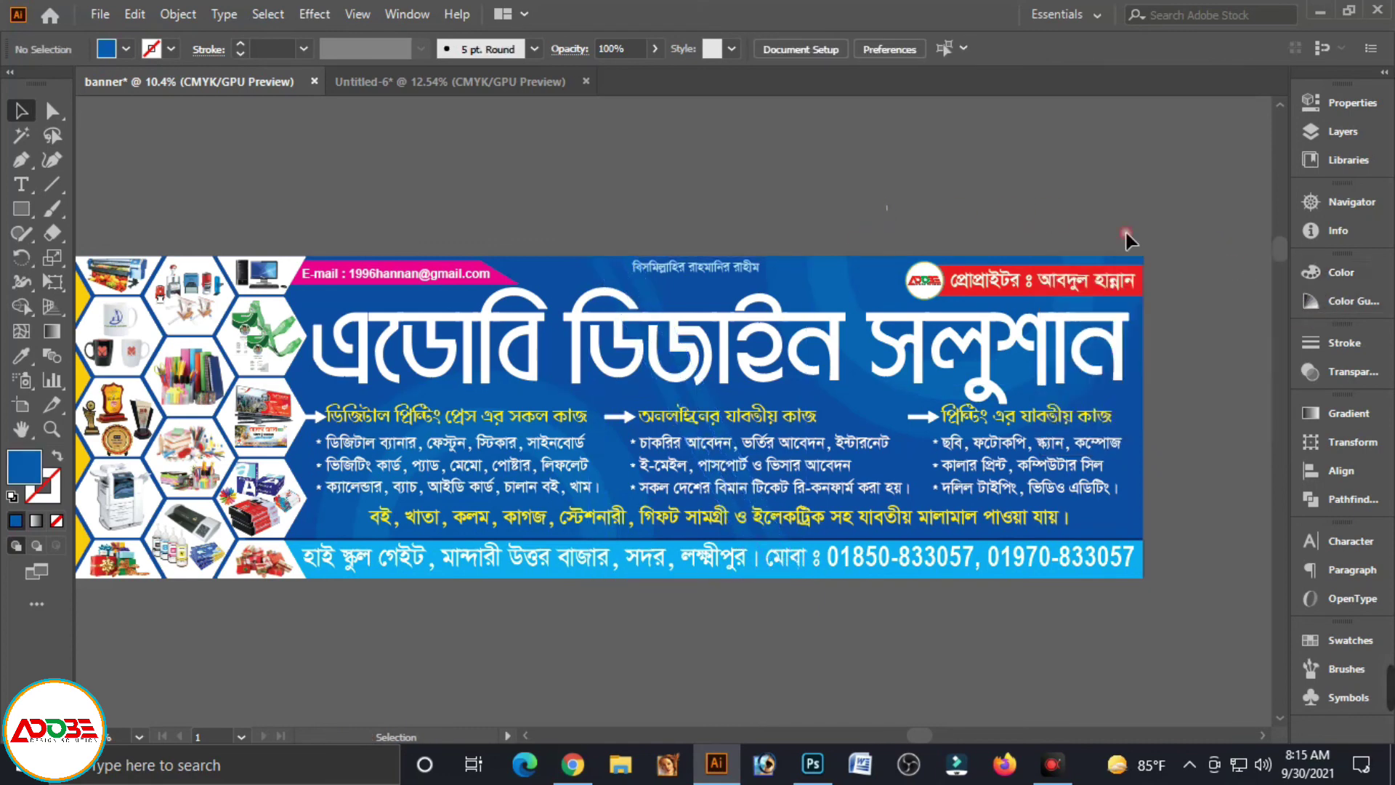
{"action": "key", "text": "ctrl+minus"}
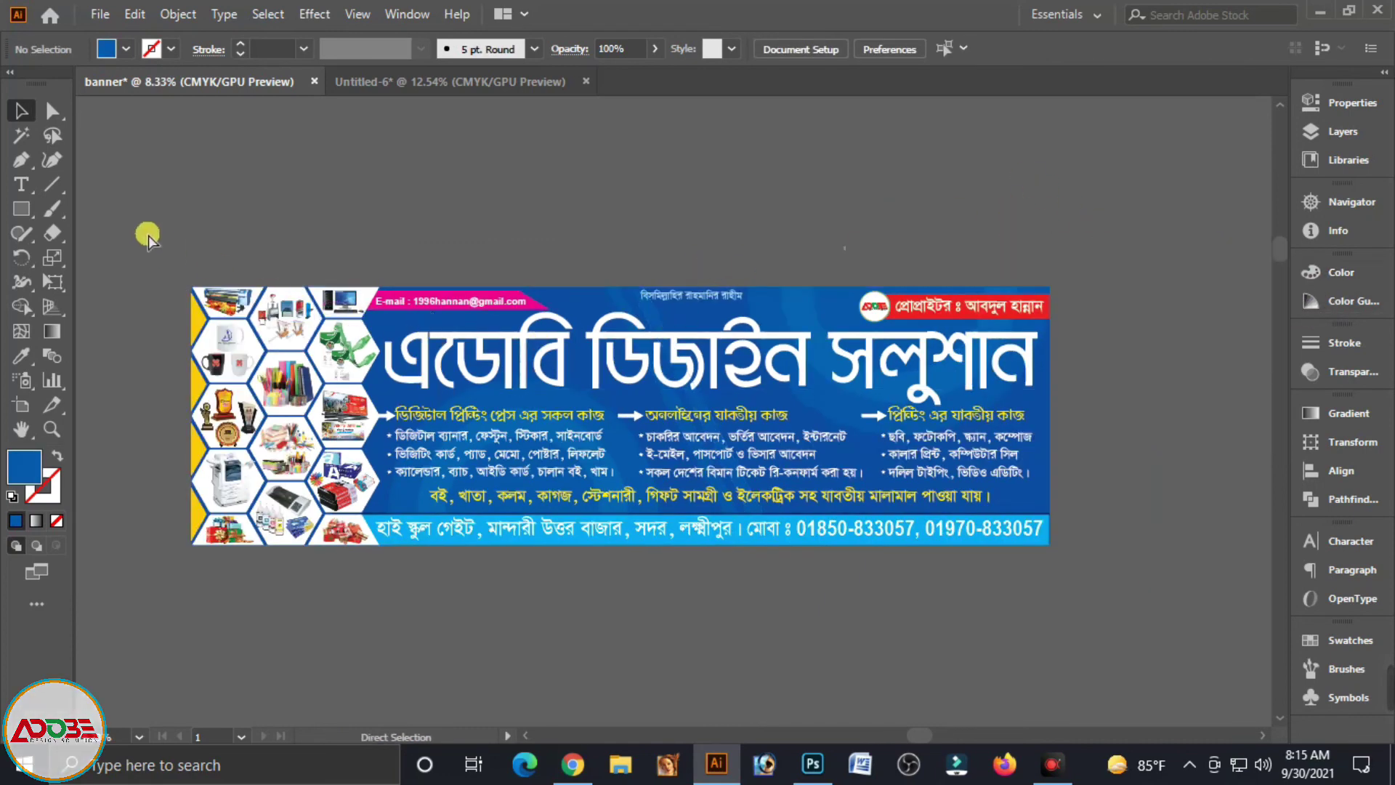
{"action": "scroll", "coordinate": [188, 252], "scroll_direction": "up", "scroll_amount": 2}
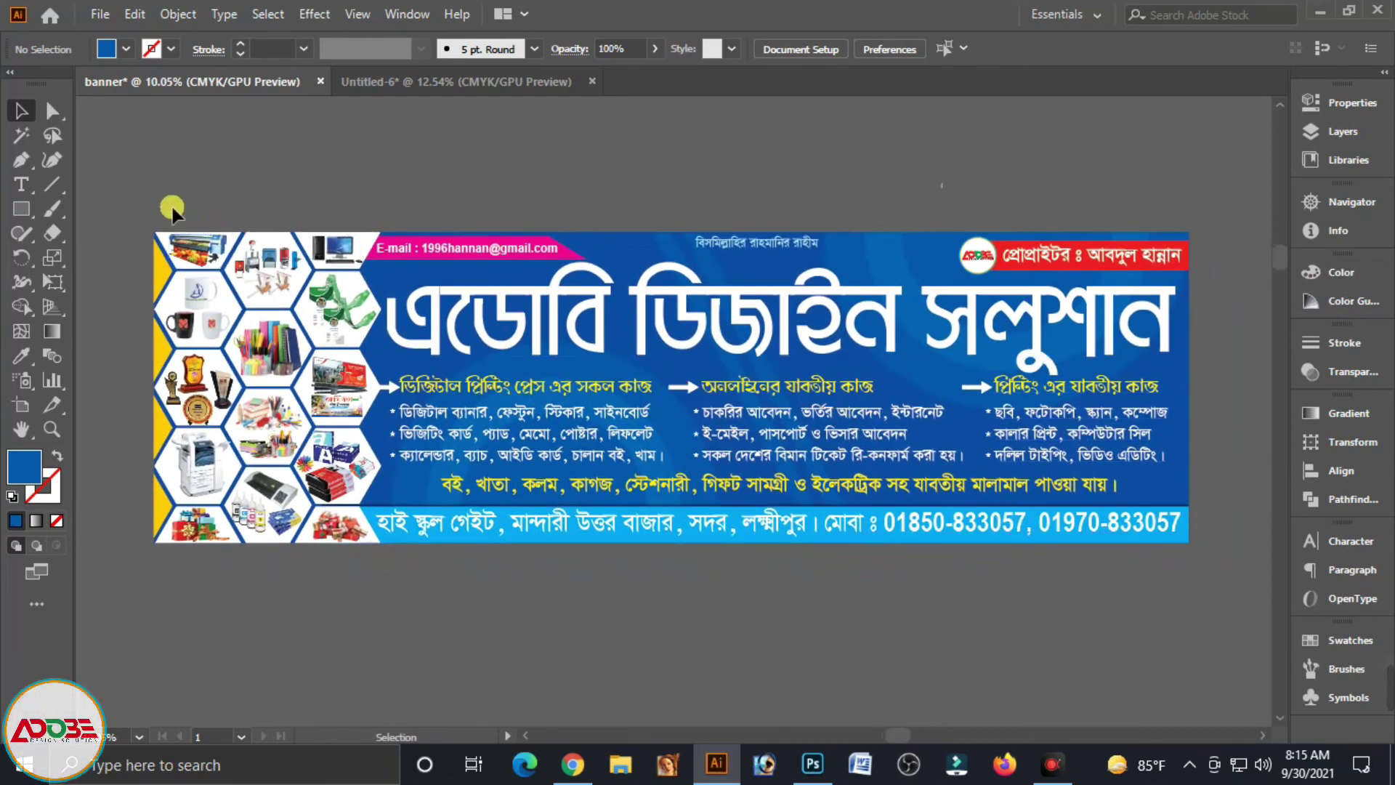
{"action": "key", "text": "ctrl+a"}
{"action": "scroll", "coordinate": [1279, 649], "scroll_direction": "right", "scroll_amount": 2}
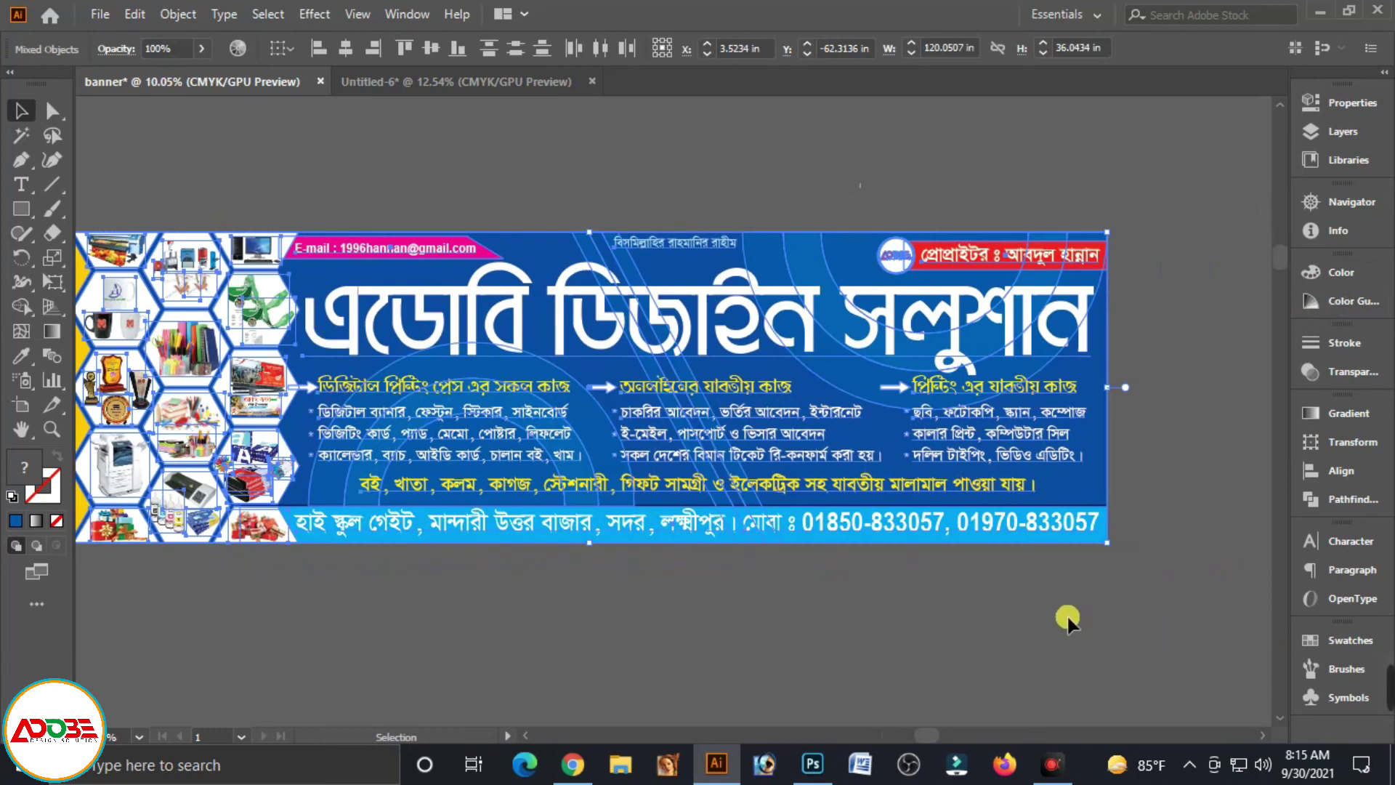
{"action": "key", "text": "ctrl+g"}
{"action": "mouse_move", "coordinate": [667, 617]}
{"action": "left_mouse_down"}
{"action": "mouse_move", "coordinate": [744, 596]}
{"action": "mouse_move", "coordinate": [753, 607]}
{"action": "left_mouse_up"}
{"action": "left_click", "coordinate": [788, 591]}
{"action": "left_click", "coordinate": [828, 414]}
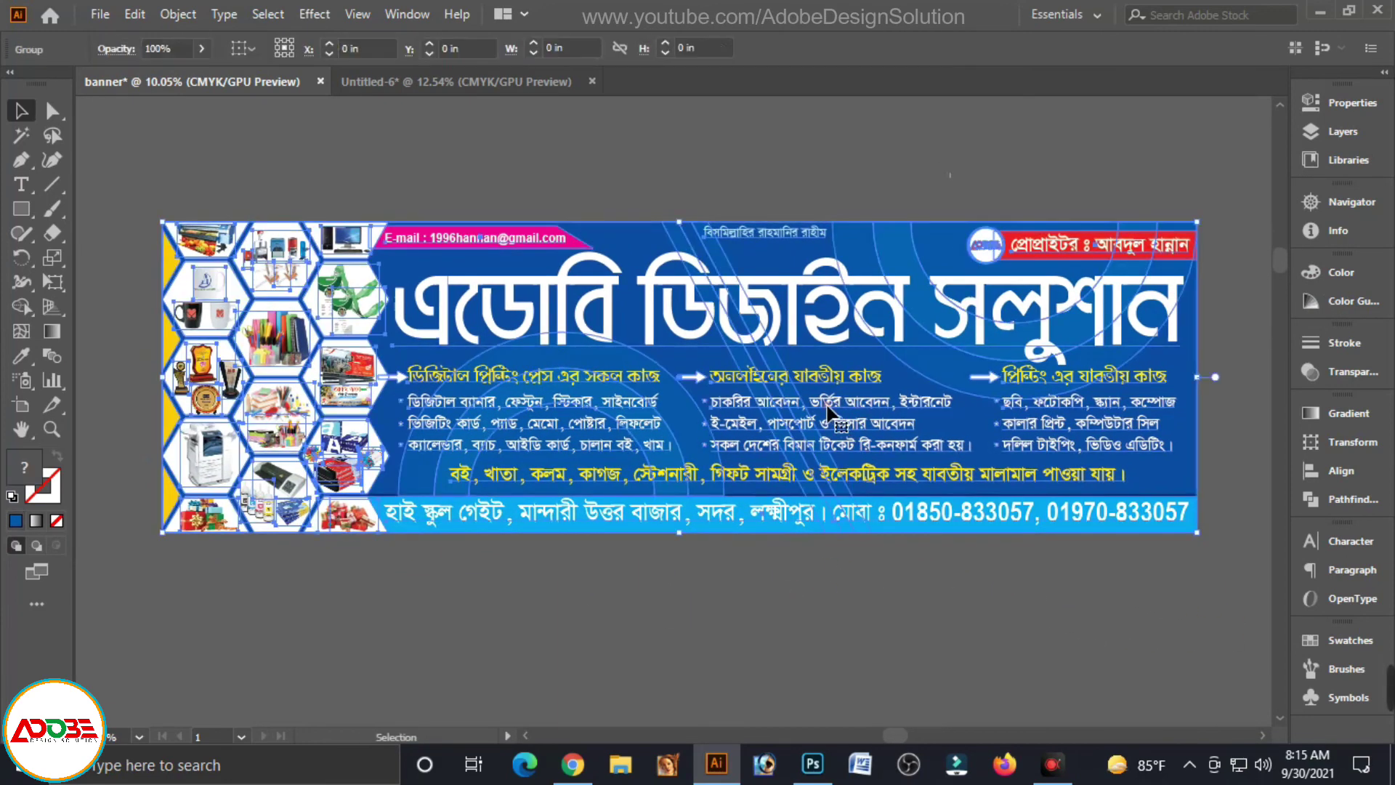
{"action": "left_click", "coordinate": [1188, 156]}
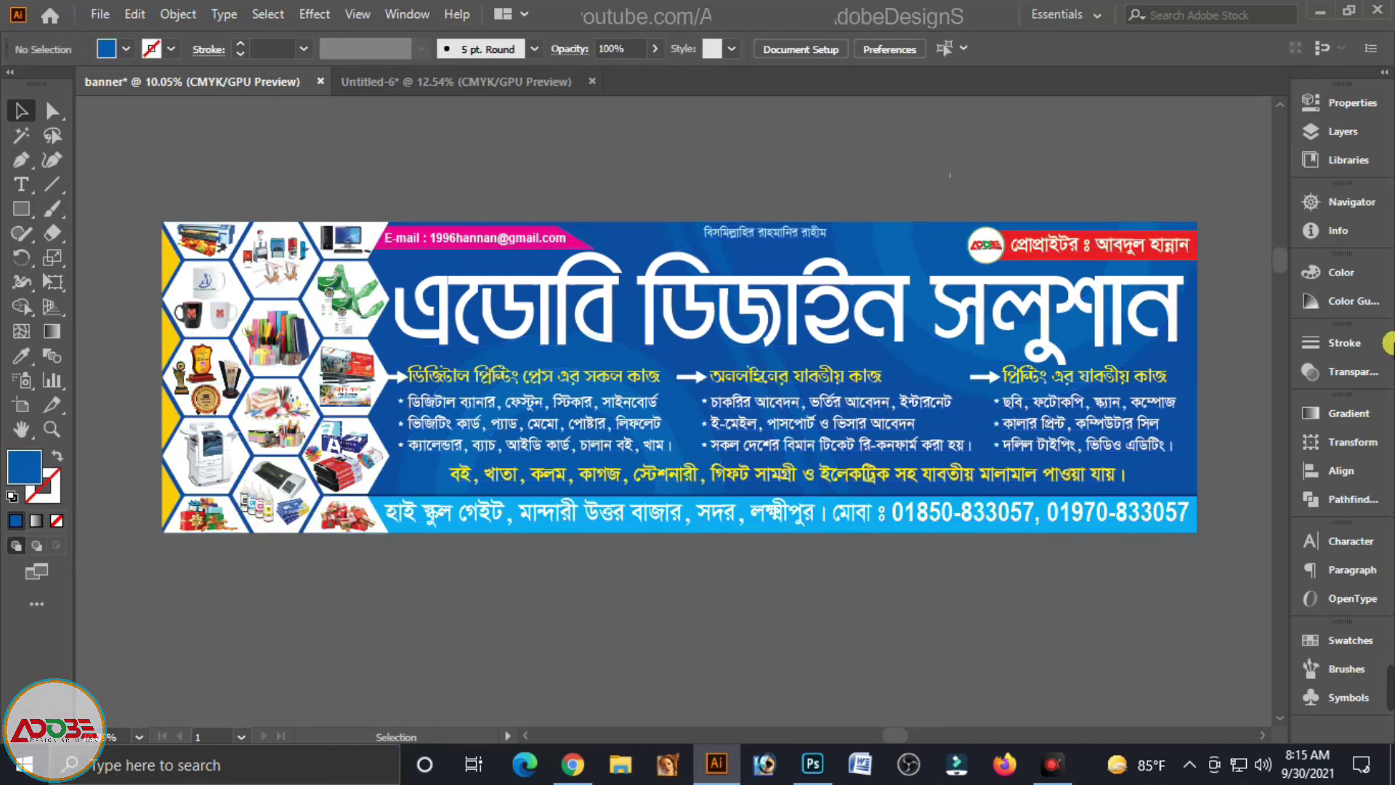